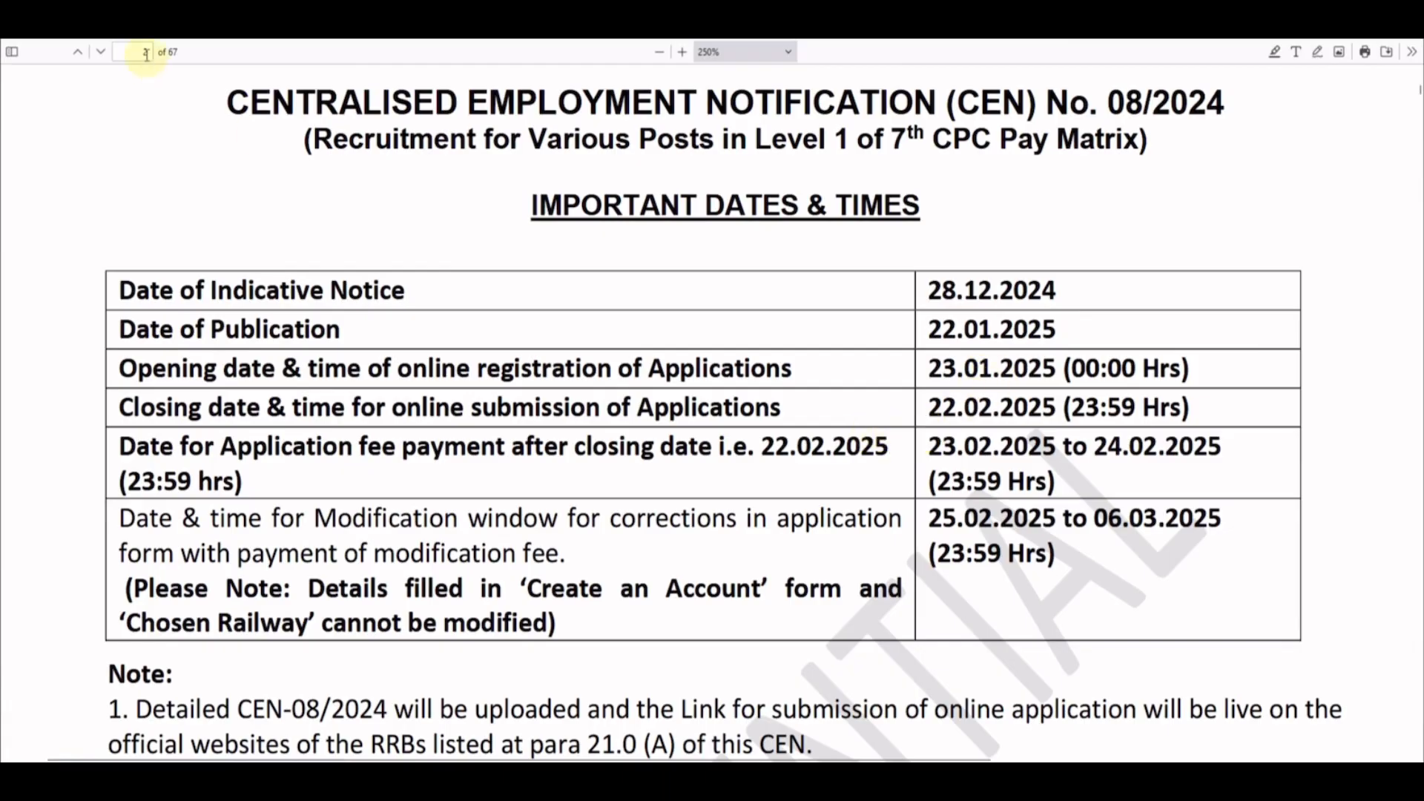
# Step: Scroll through the CEN 08/2024 PDF's vacancies table and instructions to the page 51 qualification table
pyautogui.scroll(-7, 762, 476)
pyautogui.scroll(-5, 724, 415)
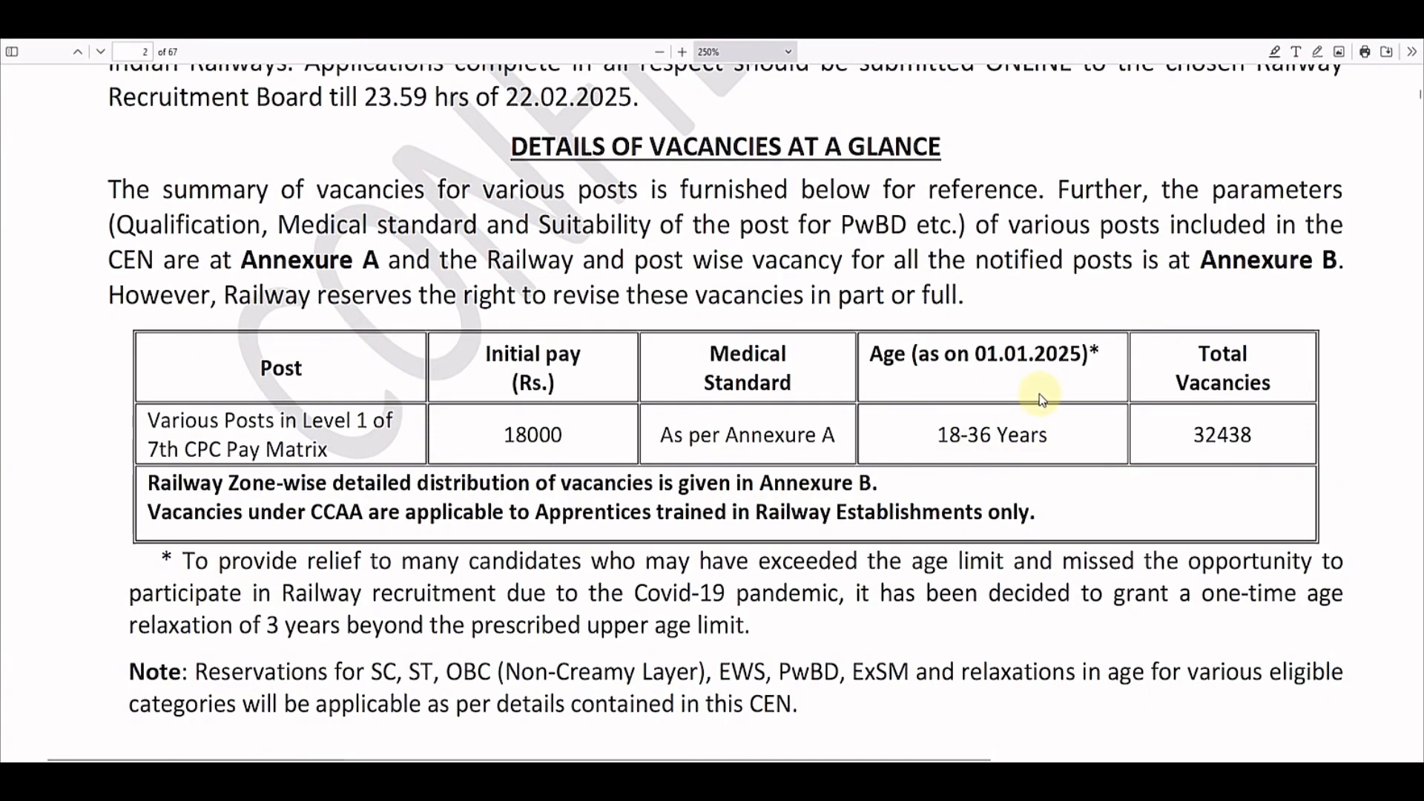
pyautogui.scroll(-1, 899, 518)
pyautogui.scroll(-15, 899, 518)
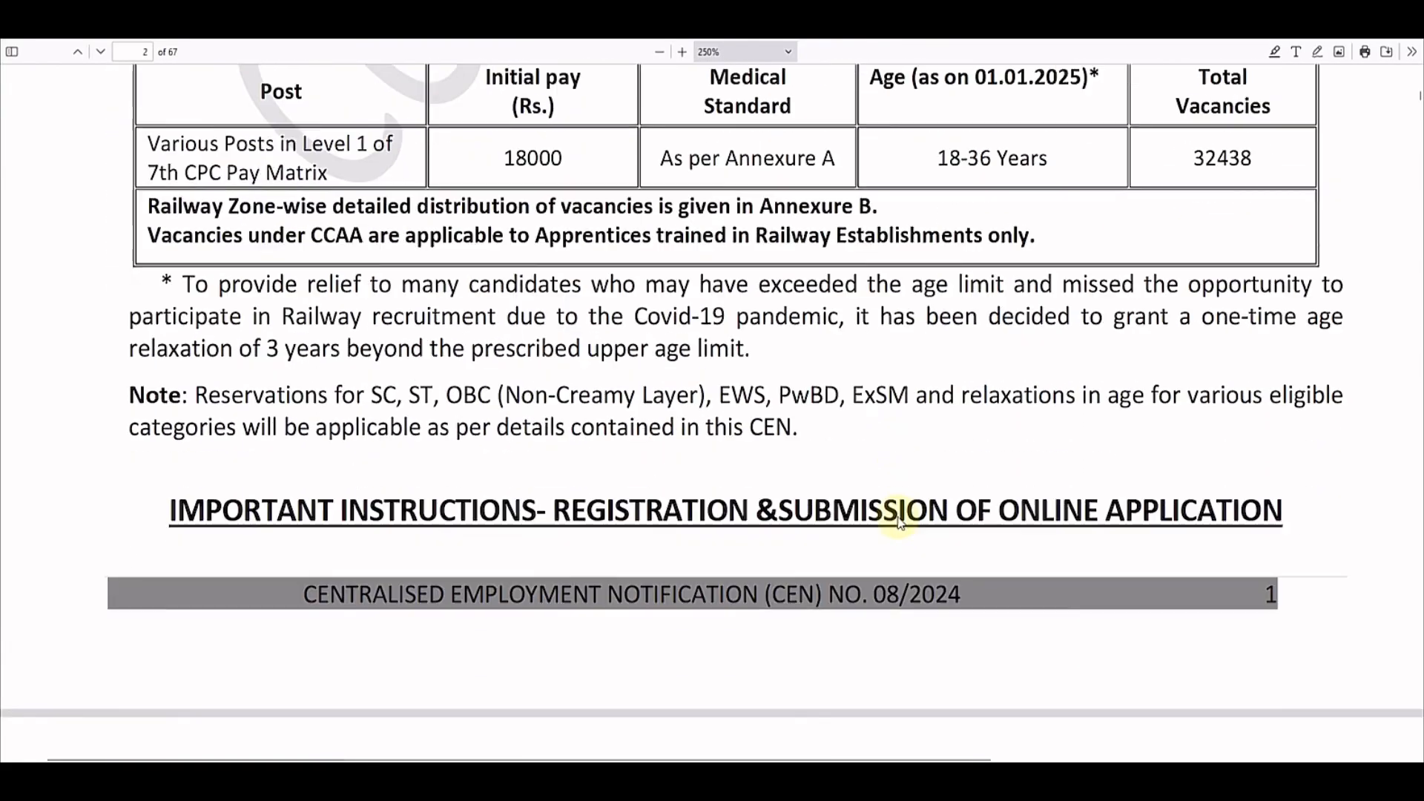
pyautogui.scroll(-10, 899, 517)
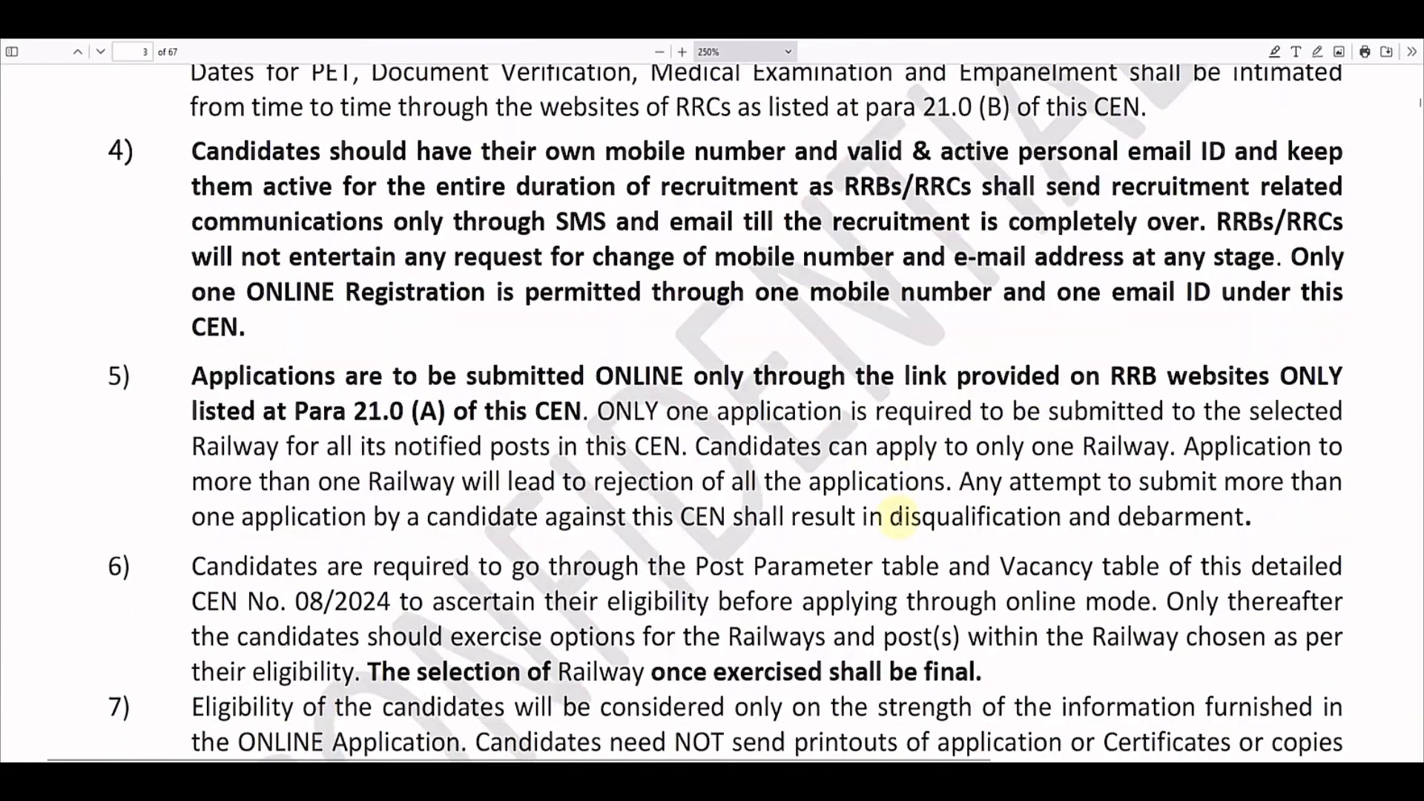
pyautogui.moveTo(1420, 104); pyautogui.dragTo(1420, 305)
pyautogui.moveTo(1120, 758); pyautogui.dragTo(1250, 716)
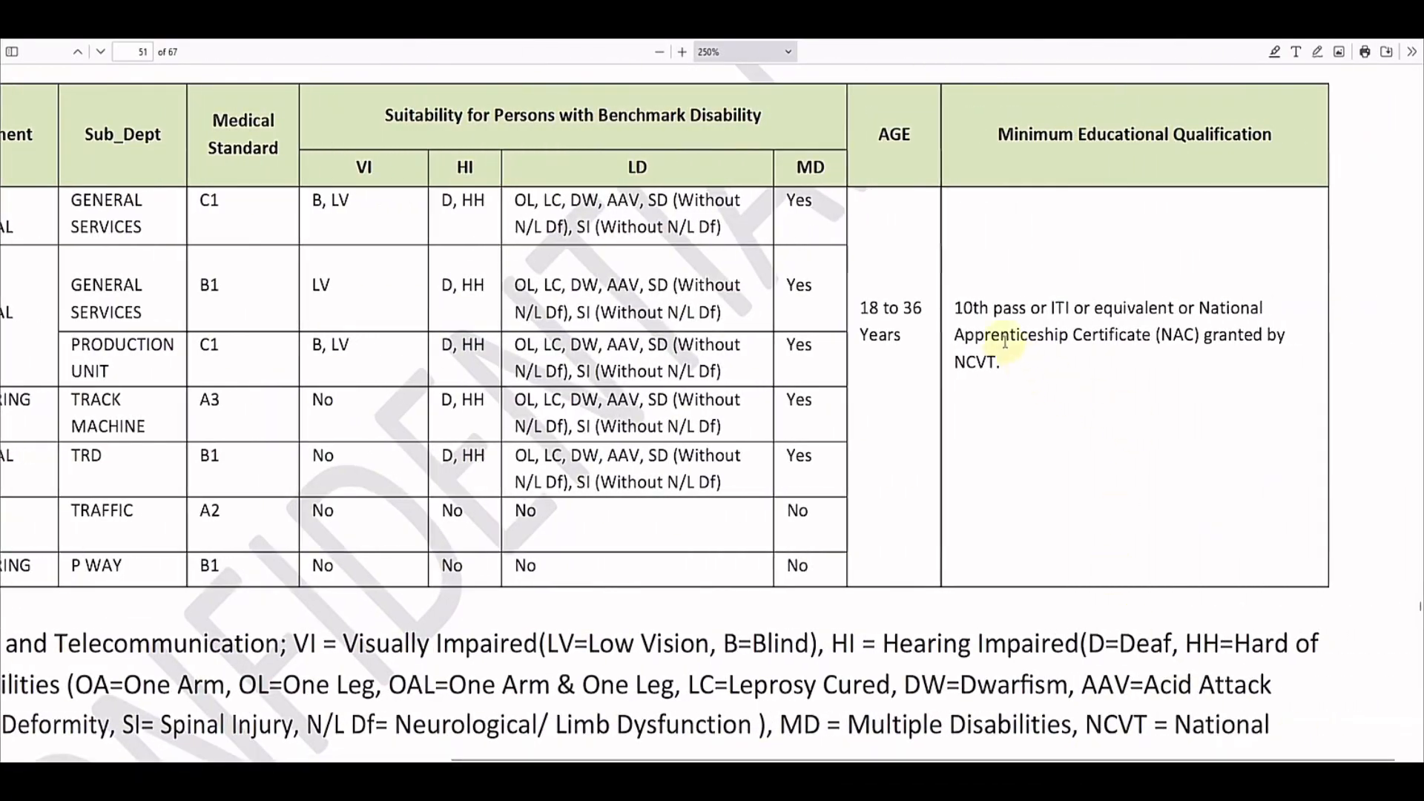
# Step: Highlight the 10th pass, ITI and Apprenticeship Certificate wording in the qualification table
pyautogui.moveTo(963, 311); pyautogui.dragTo(1068, 308)
pyautogui.click(1021, 312)
pyautogui.click(1080, 327)
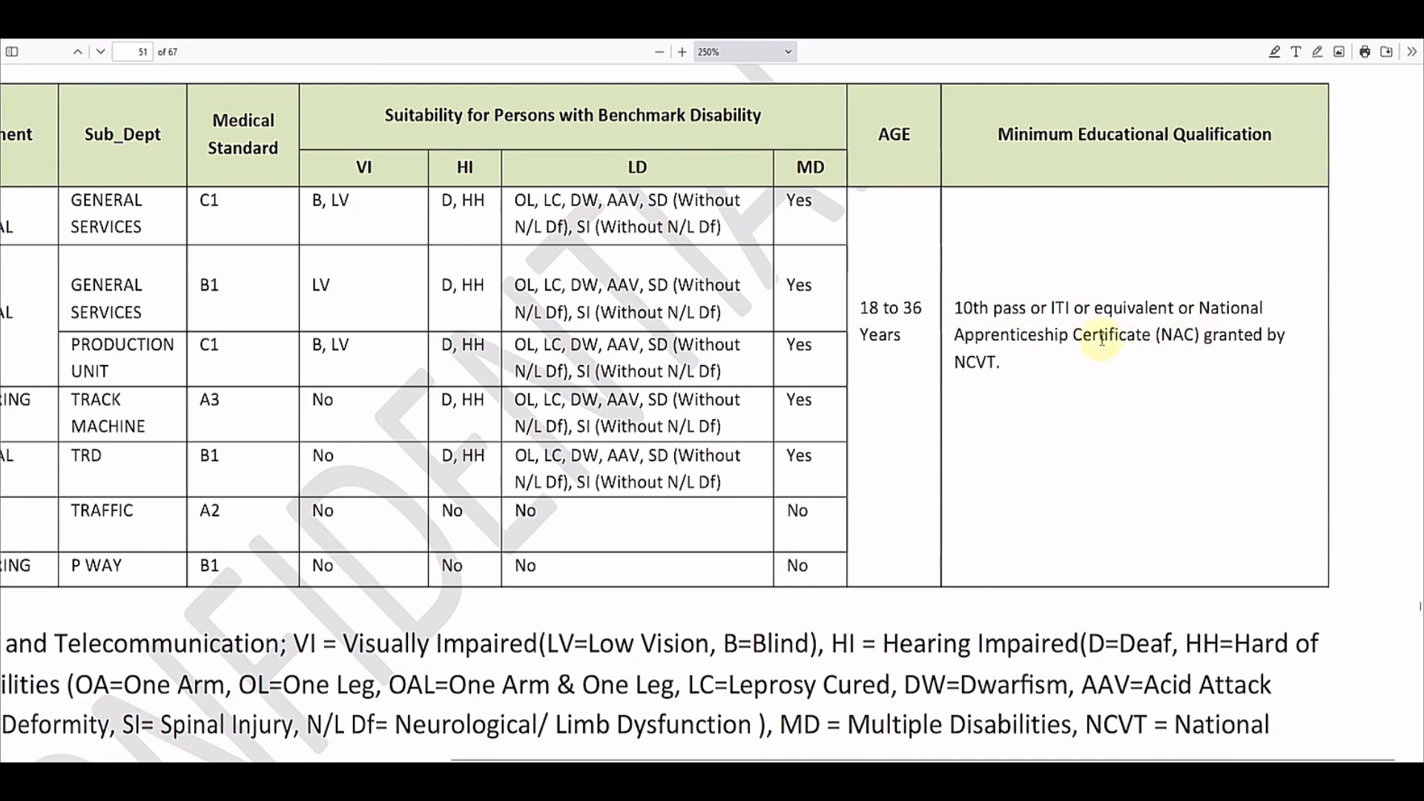
pyautogui.moveTo(1015, 336); pyautogui.dragTo(1120, 336)
pyautogui.click(1122, 387)
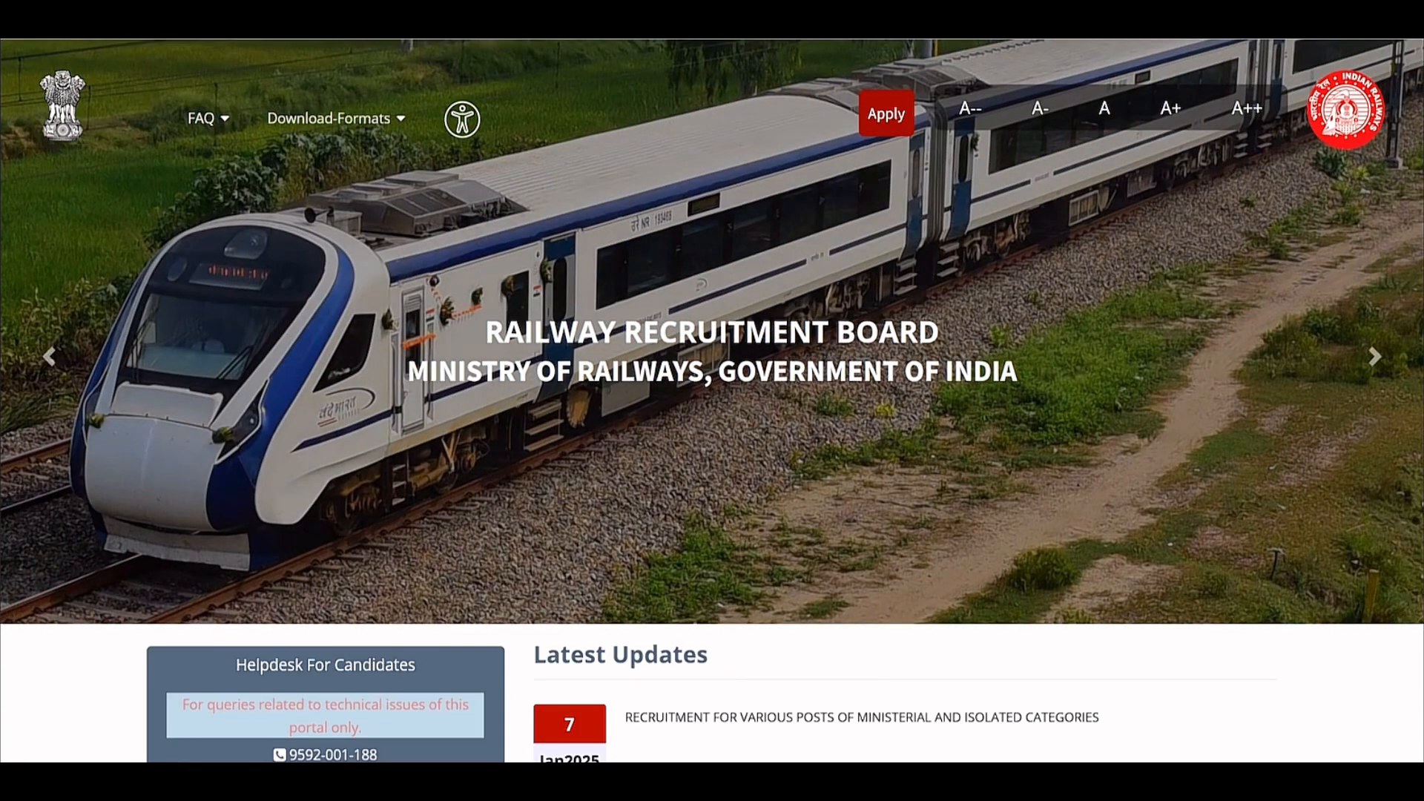
# Step: Visit the Sign Into Your Account page via Apply > Already Have An Account?
pyautogui.click(883, 122)
pyautogui.moveTo(879, 125)
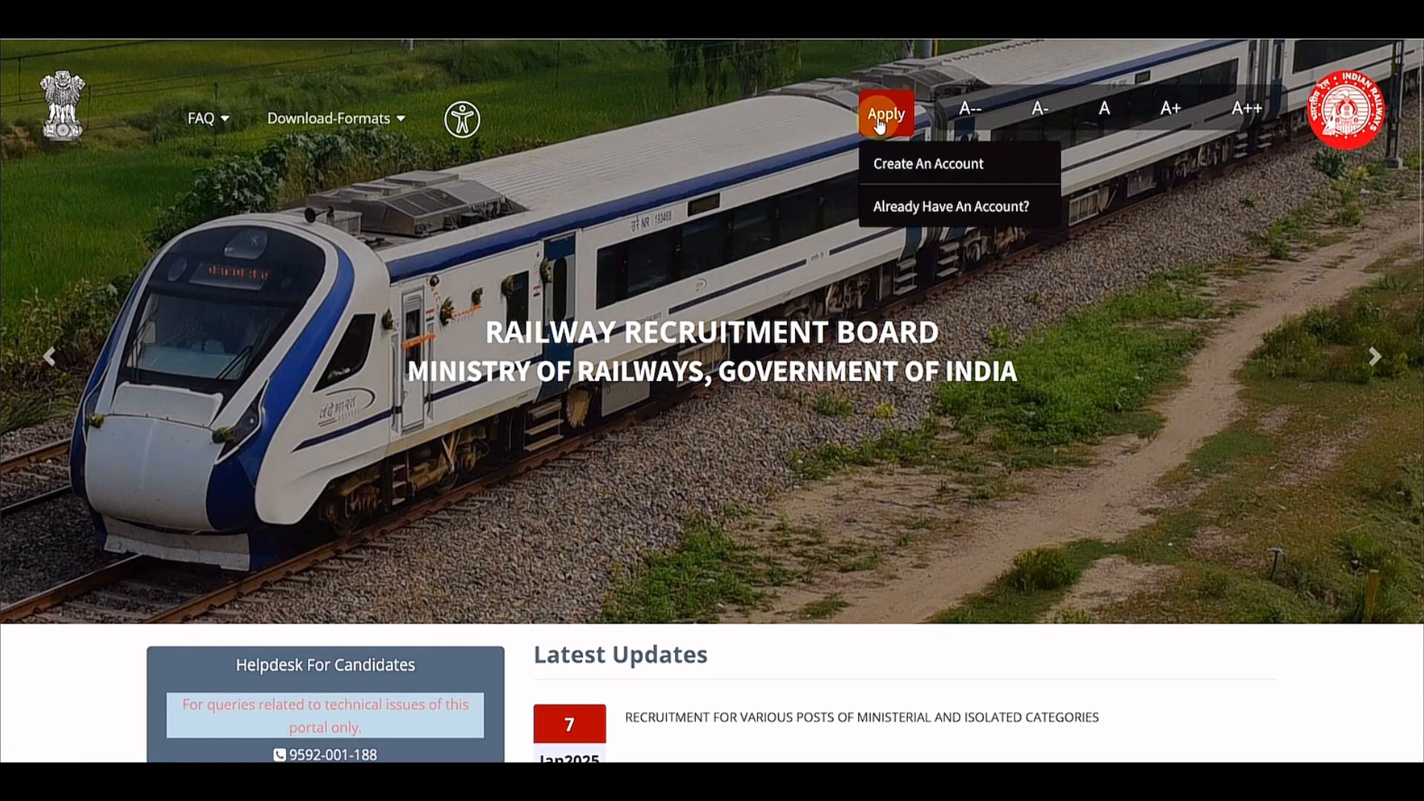
pyautogui.click(927, 205)
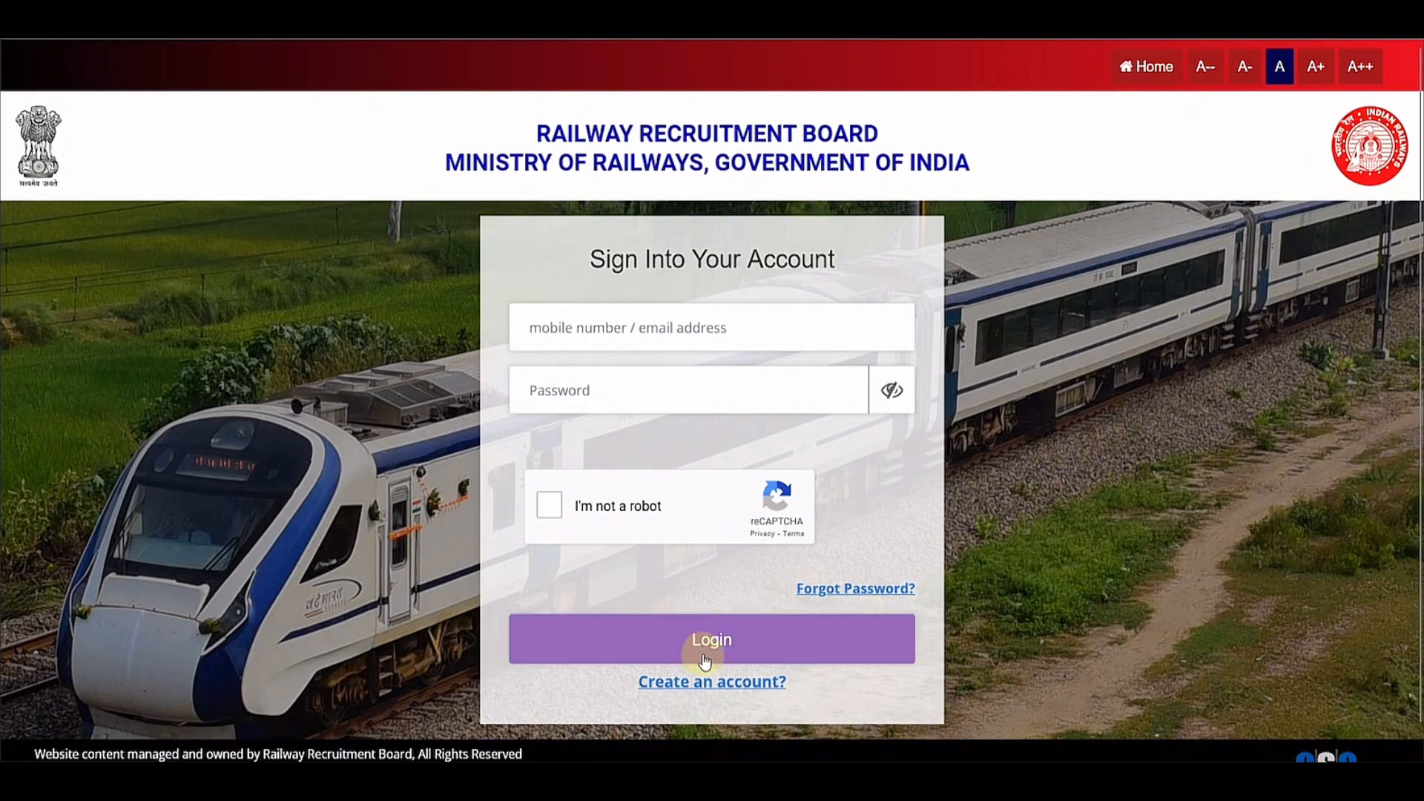
pyautogui.click(822, 591)
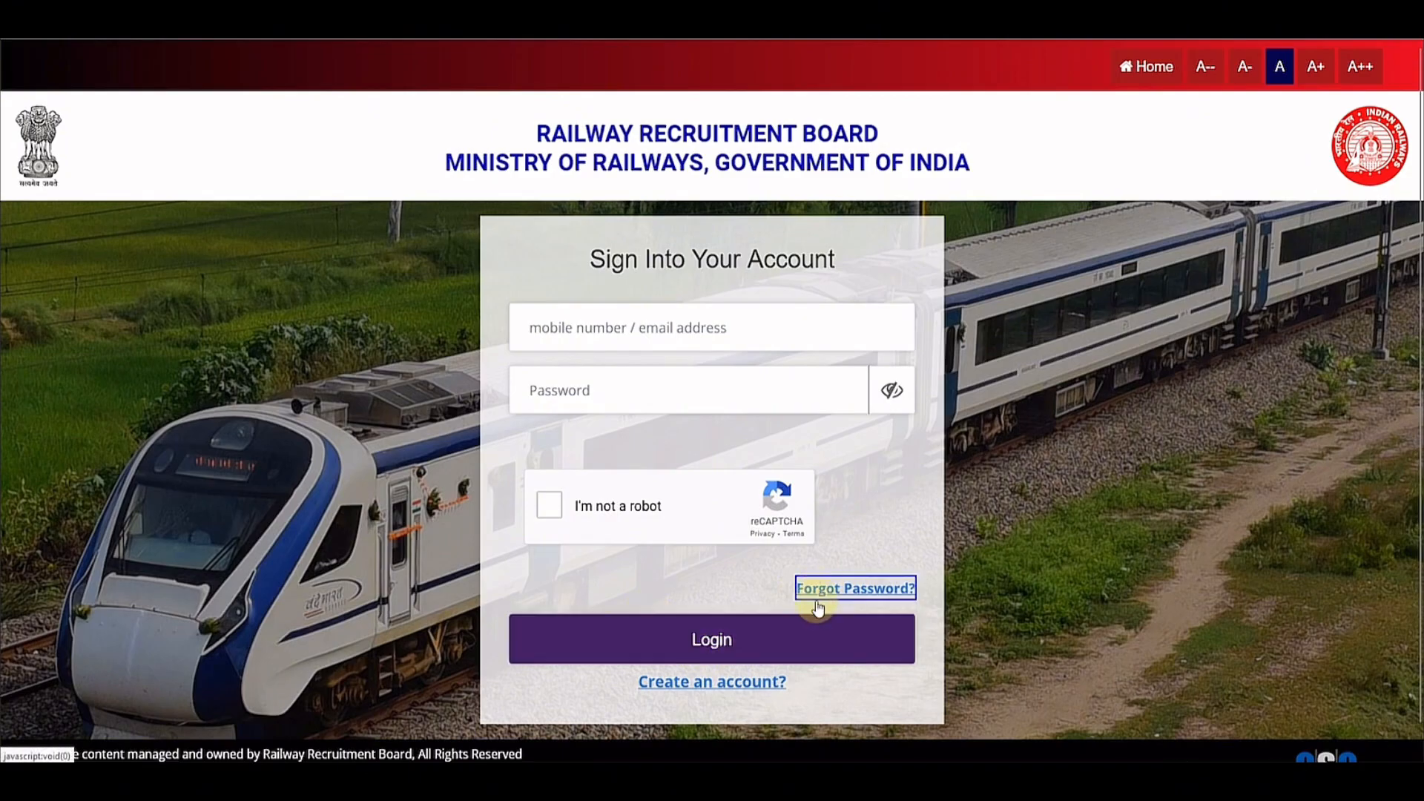
# Step: Return to the RRB home page and choose Apply > Create An Account
pyautogui.click(1144, 67)
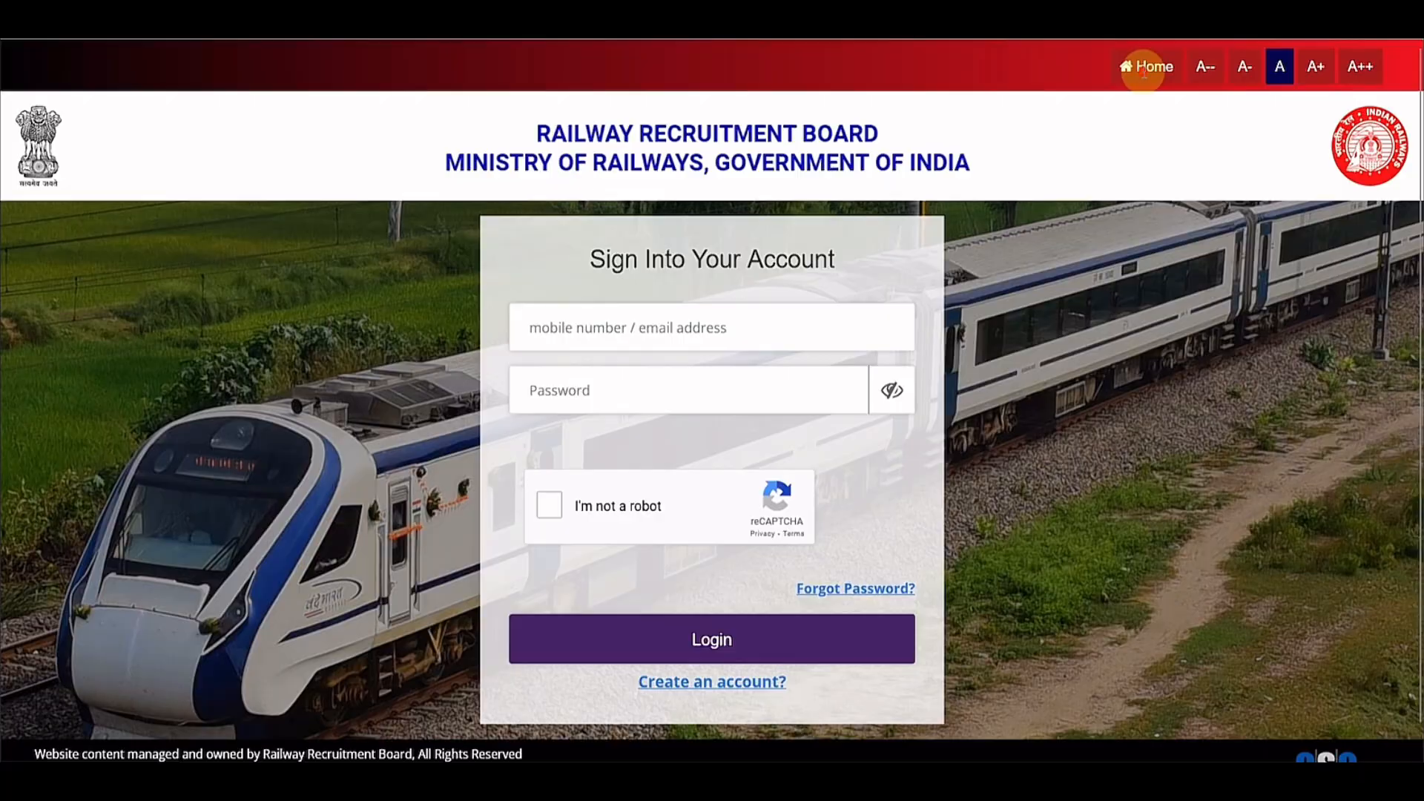
pyautogui.click(886, 115)
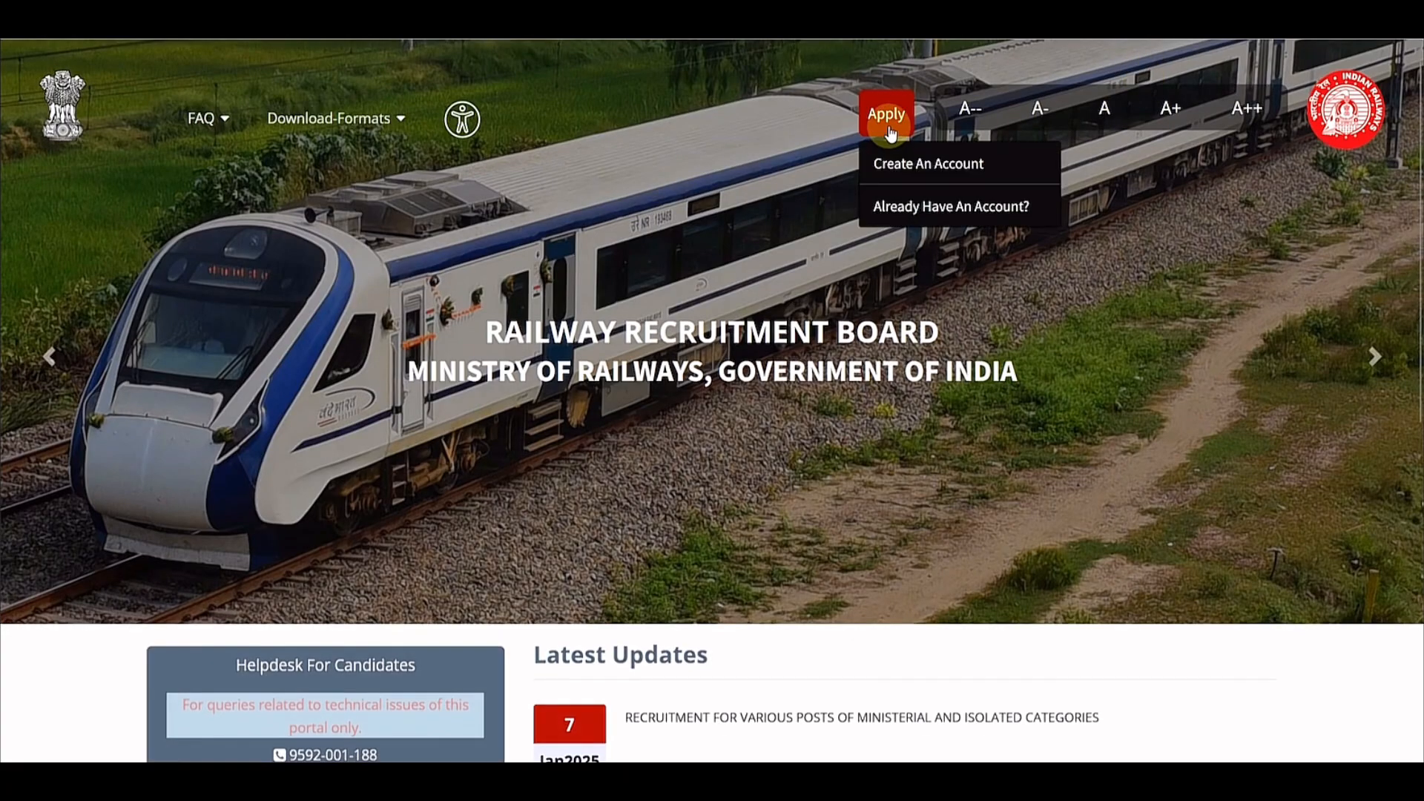
pyautogui.click(922, 176)
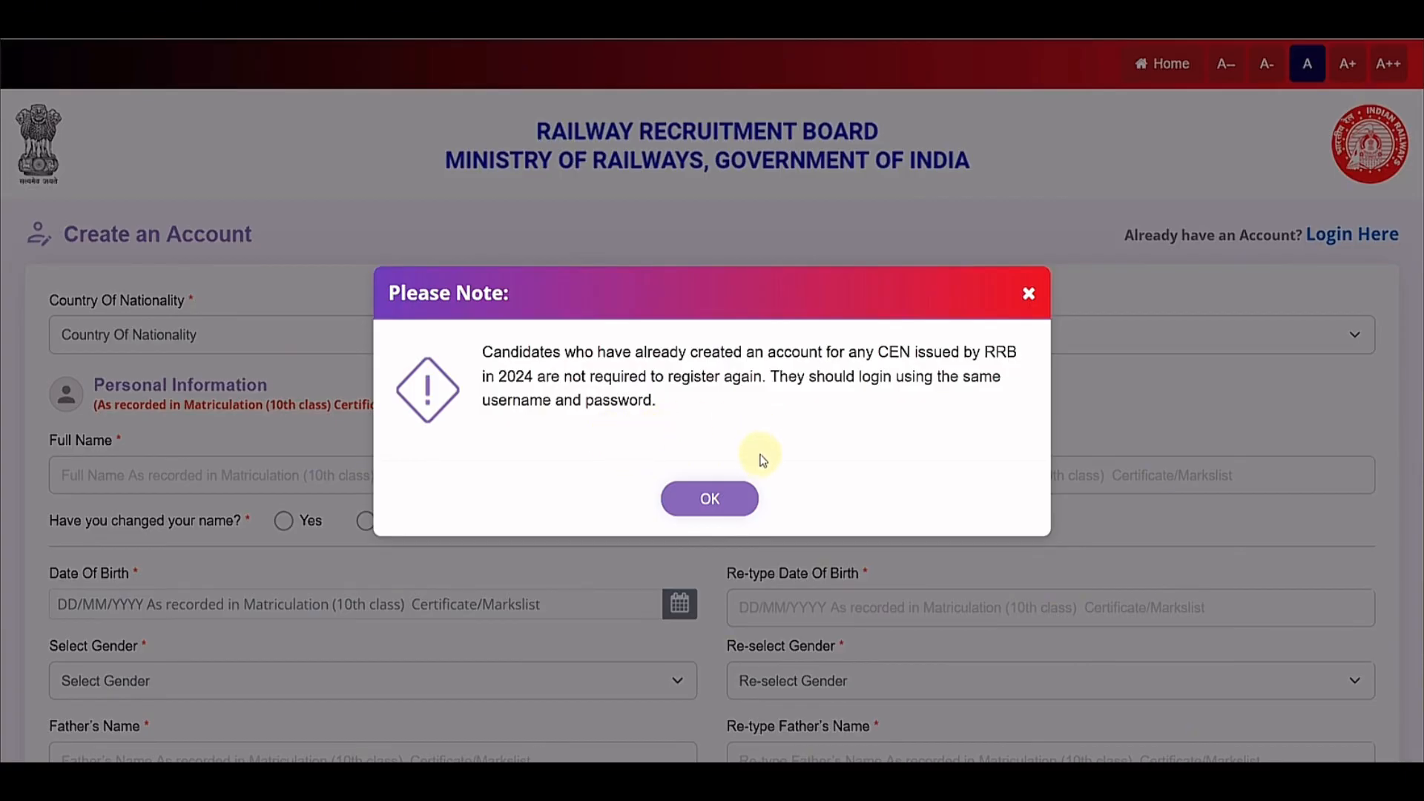
# Step: Dismiss the 2024 accounts note, choose India as nationality, and enter the candidate's full name twice
pyautogui.click(728, 492)
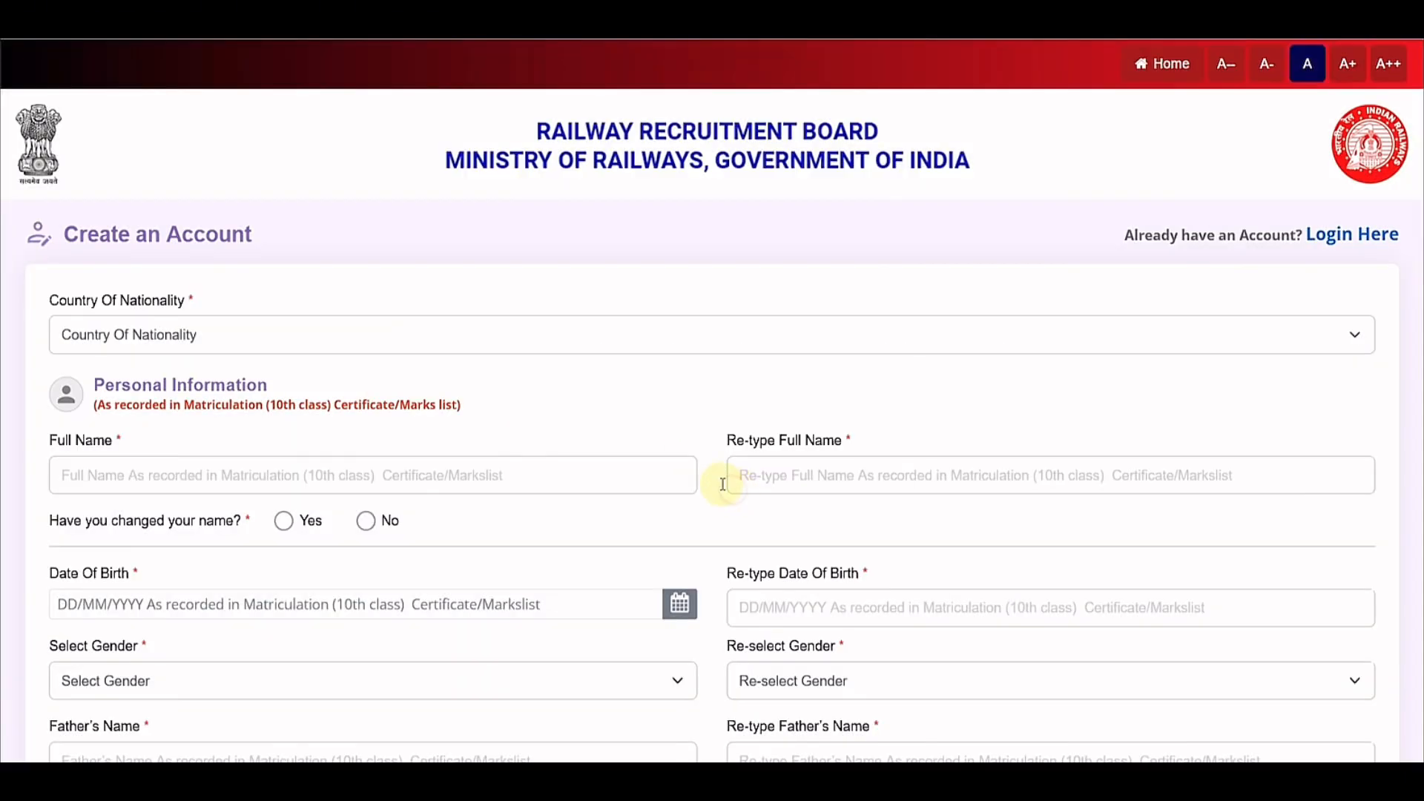
pyautogui.click(201, 343)
pyautogui.click(178, 394)
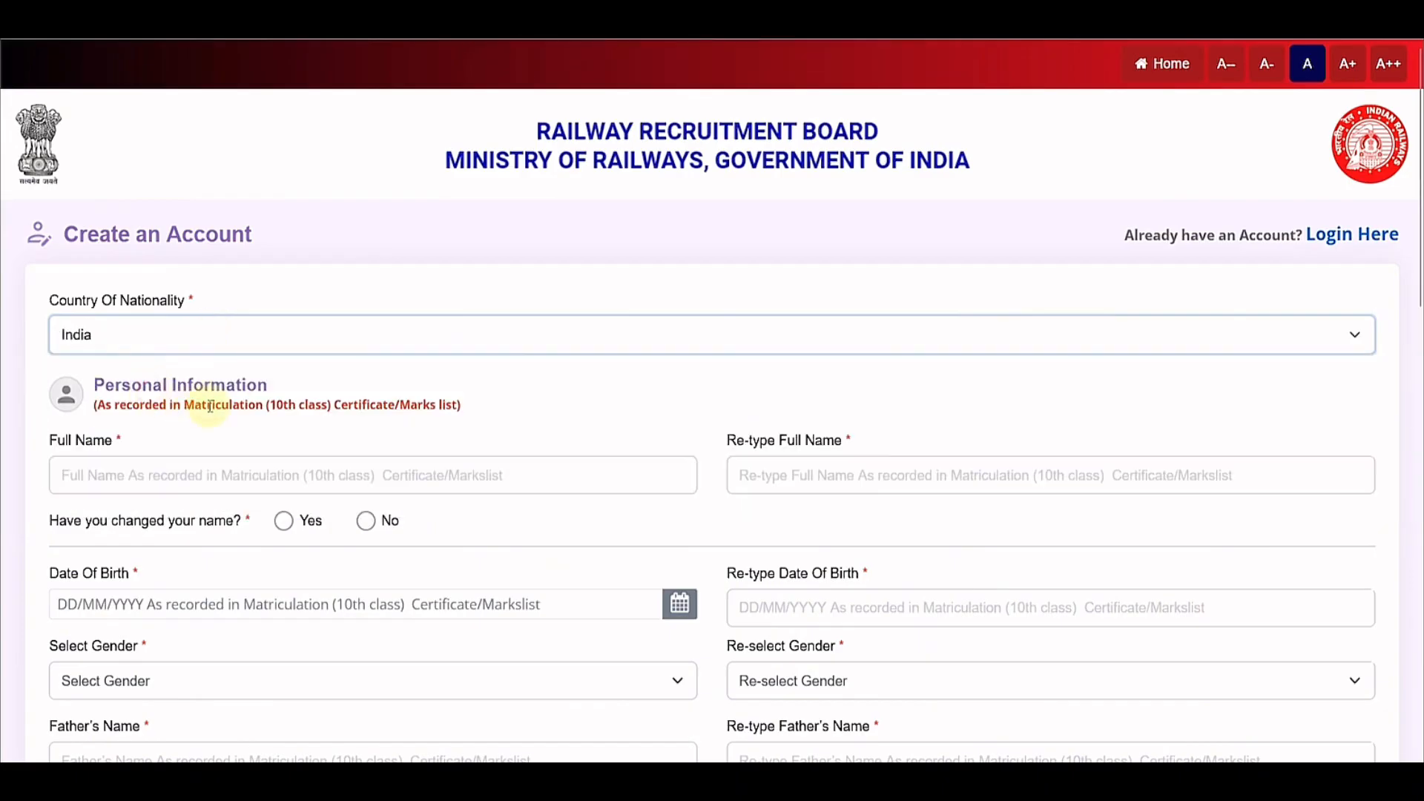
pyautogui.scroll(-2, 311, 416)
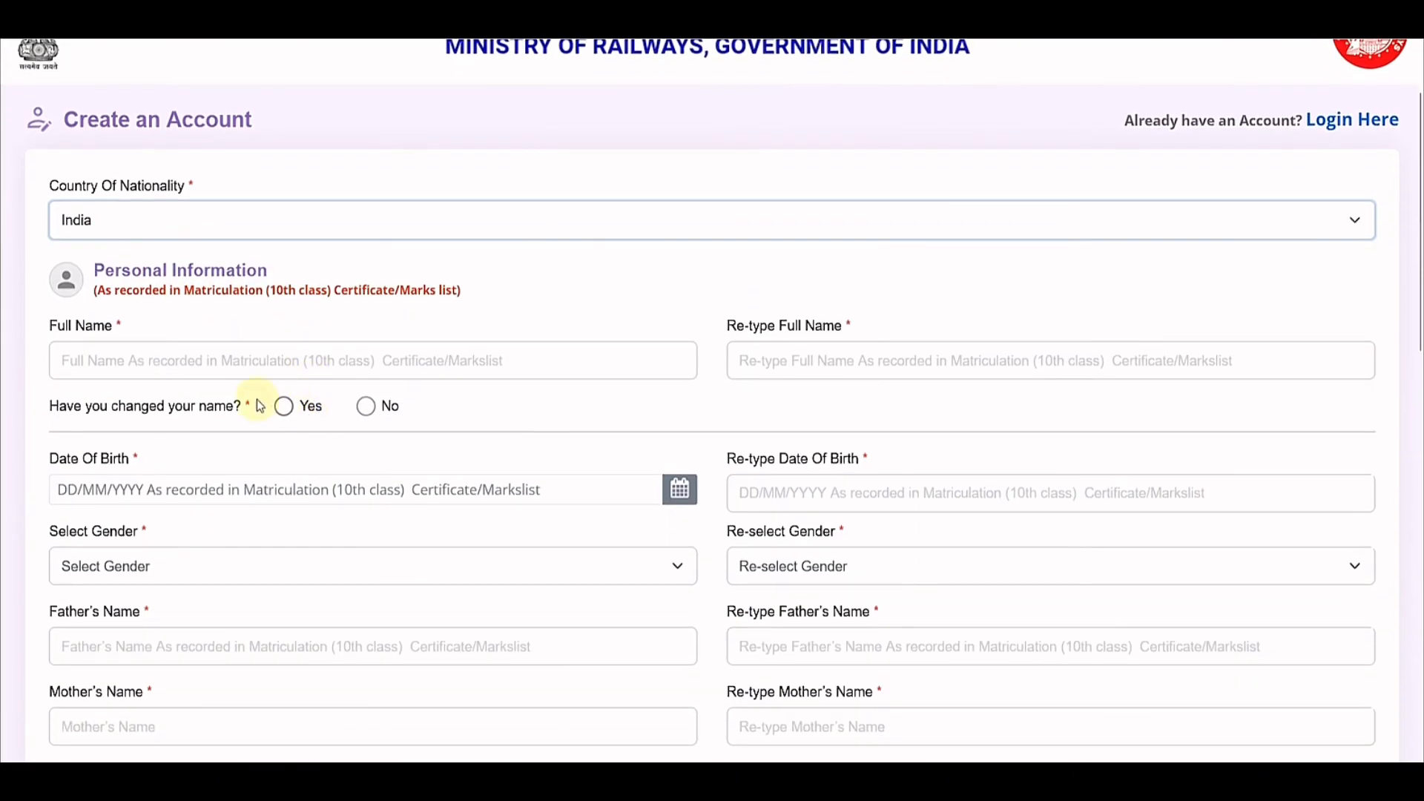
pyautogui.click(163, 368)
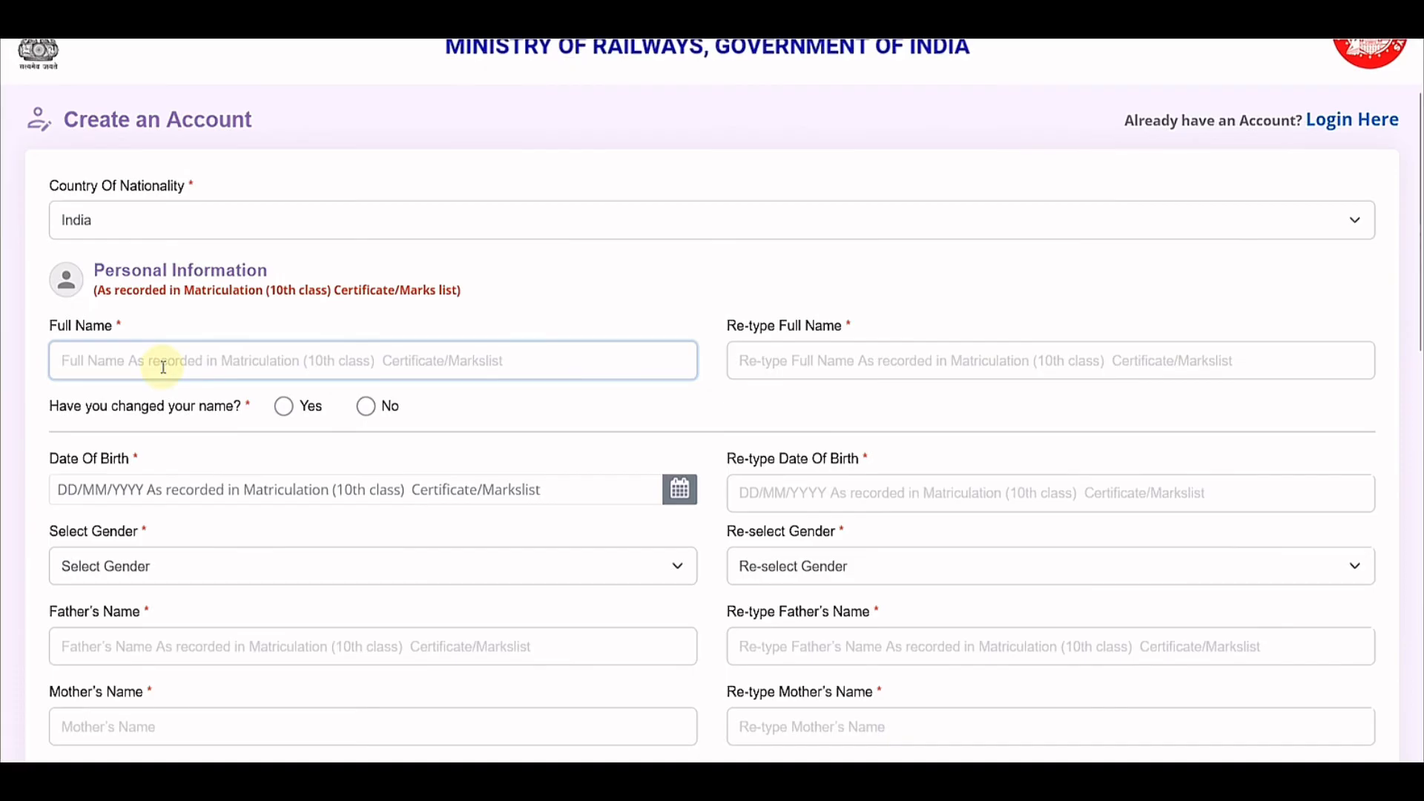
pyautogui.press('Tab')
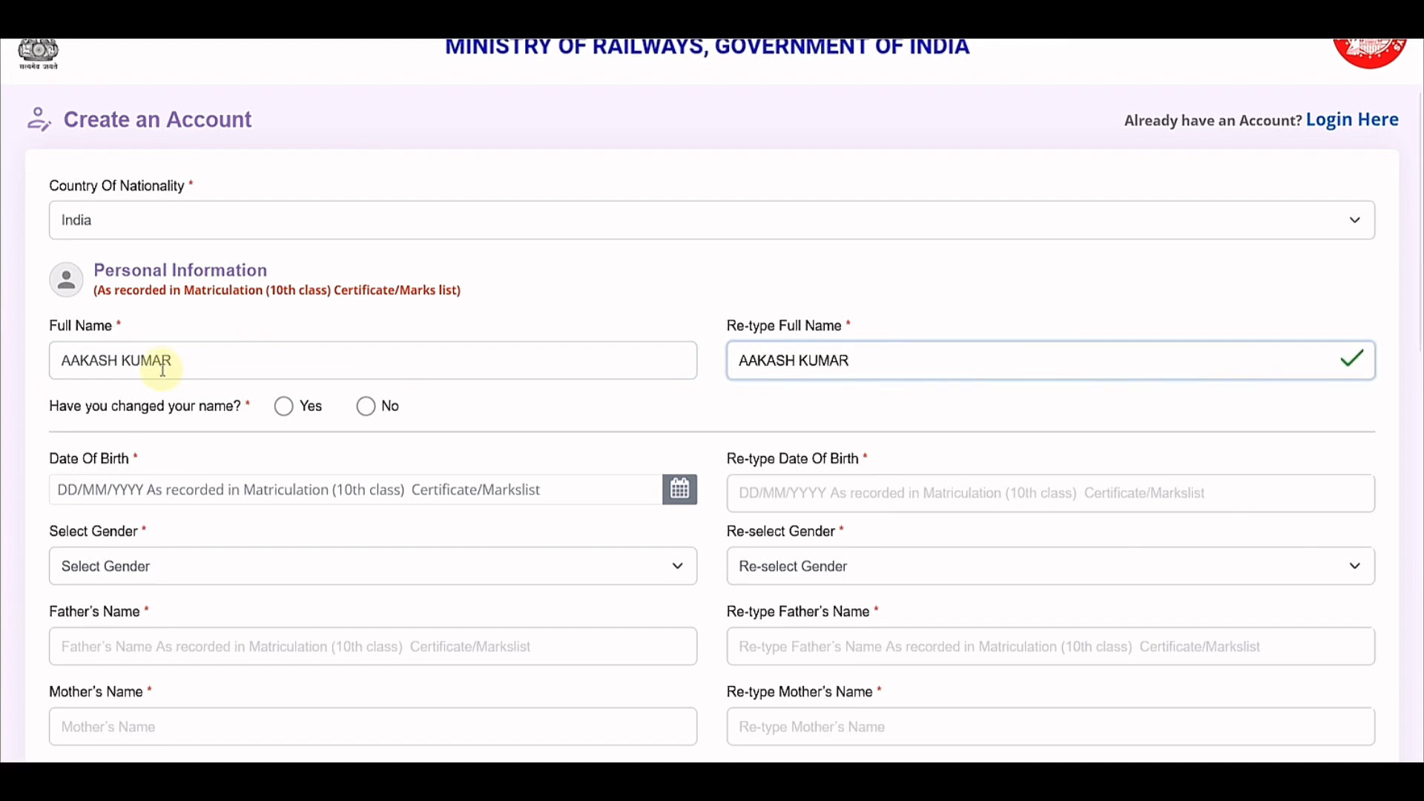
# Step: Review the Gazette Notification name-change notice, accept it, then answer No to name change
pyautogui.click(284, 406)
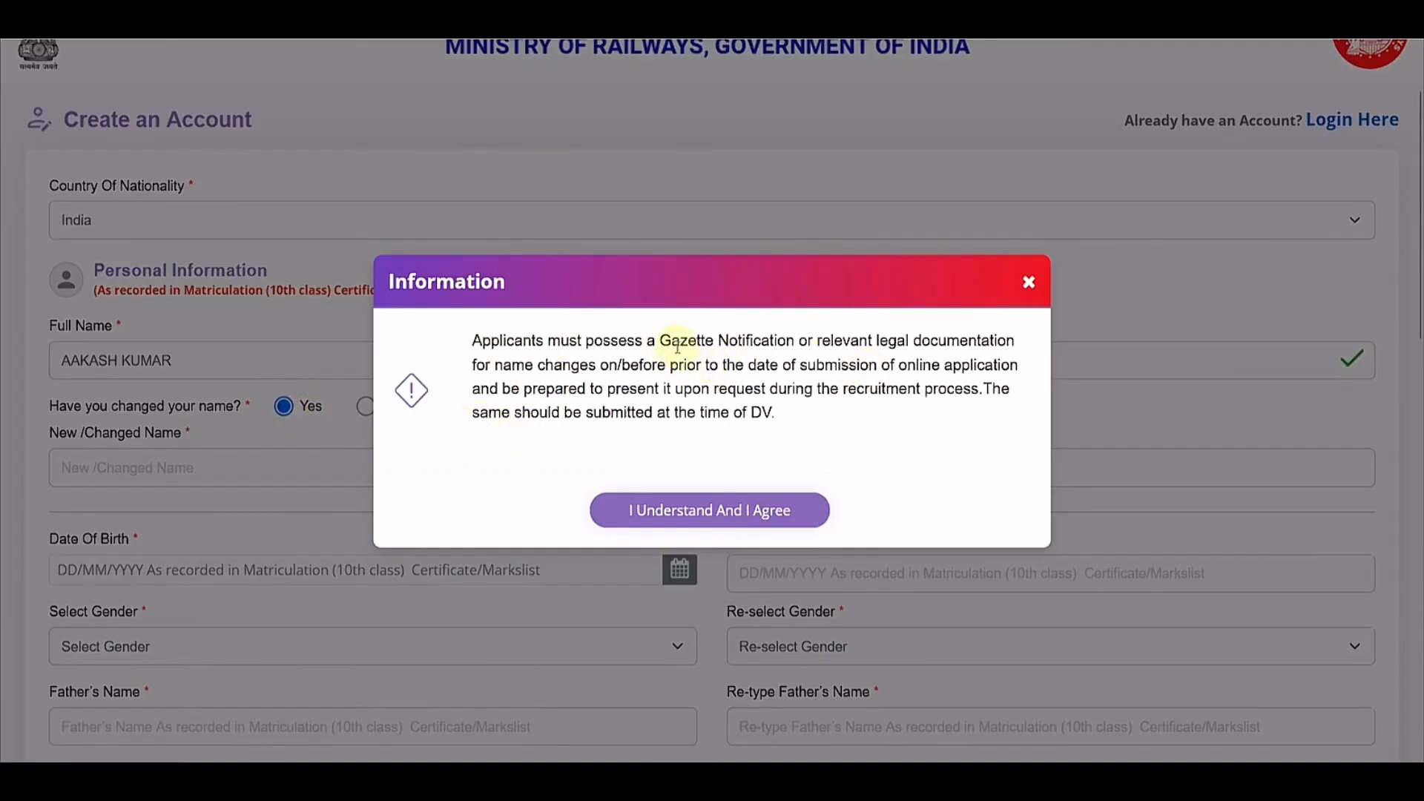
pyautogui.moveTo(671, 343); pyautogui.dragTo(959, 343)
pyautogui.click(738, 381)
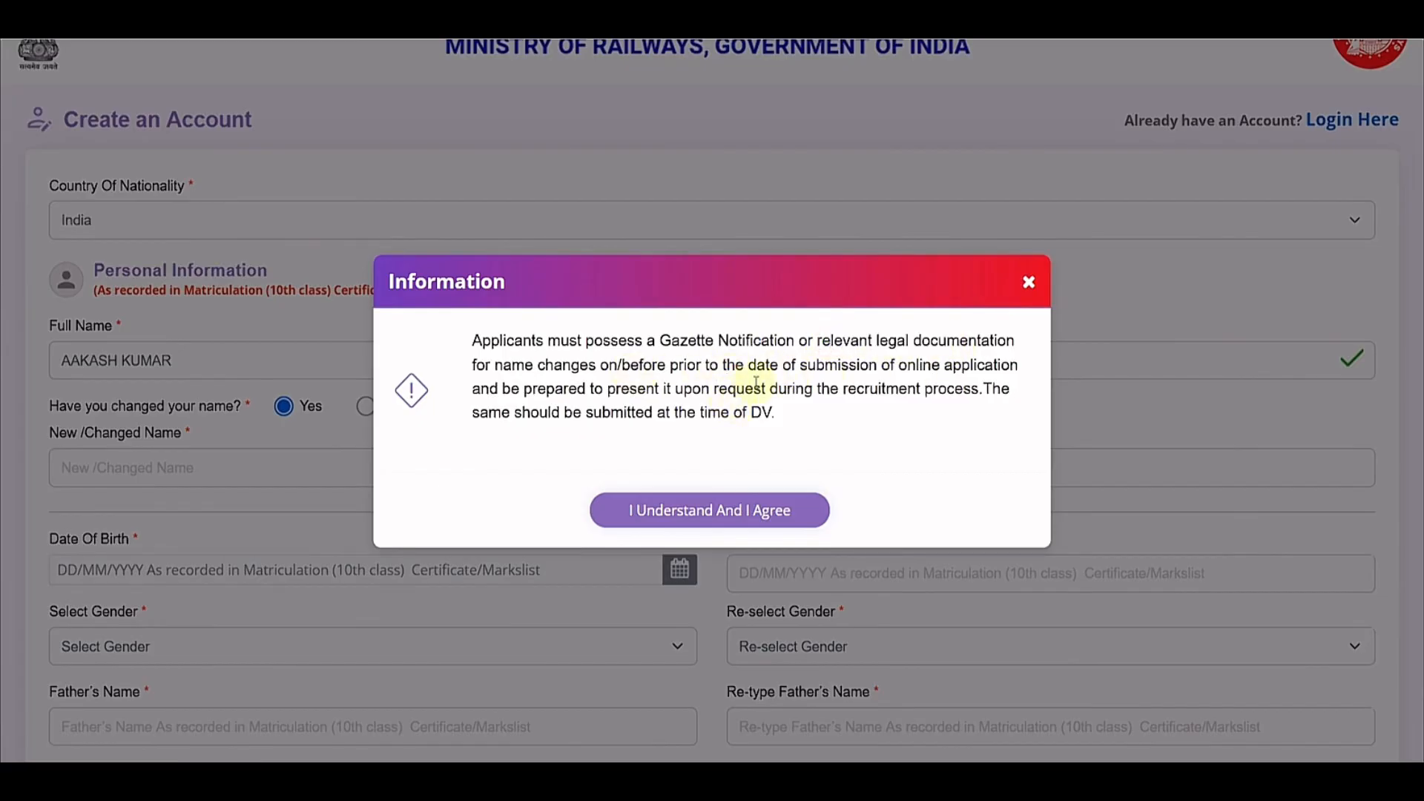
pyautogui.moveTo(704, 413); pyautogui.dragTo(769, 413)
pyautogui.click(777, 413)
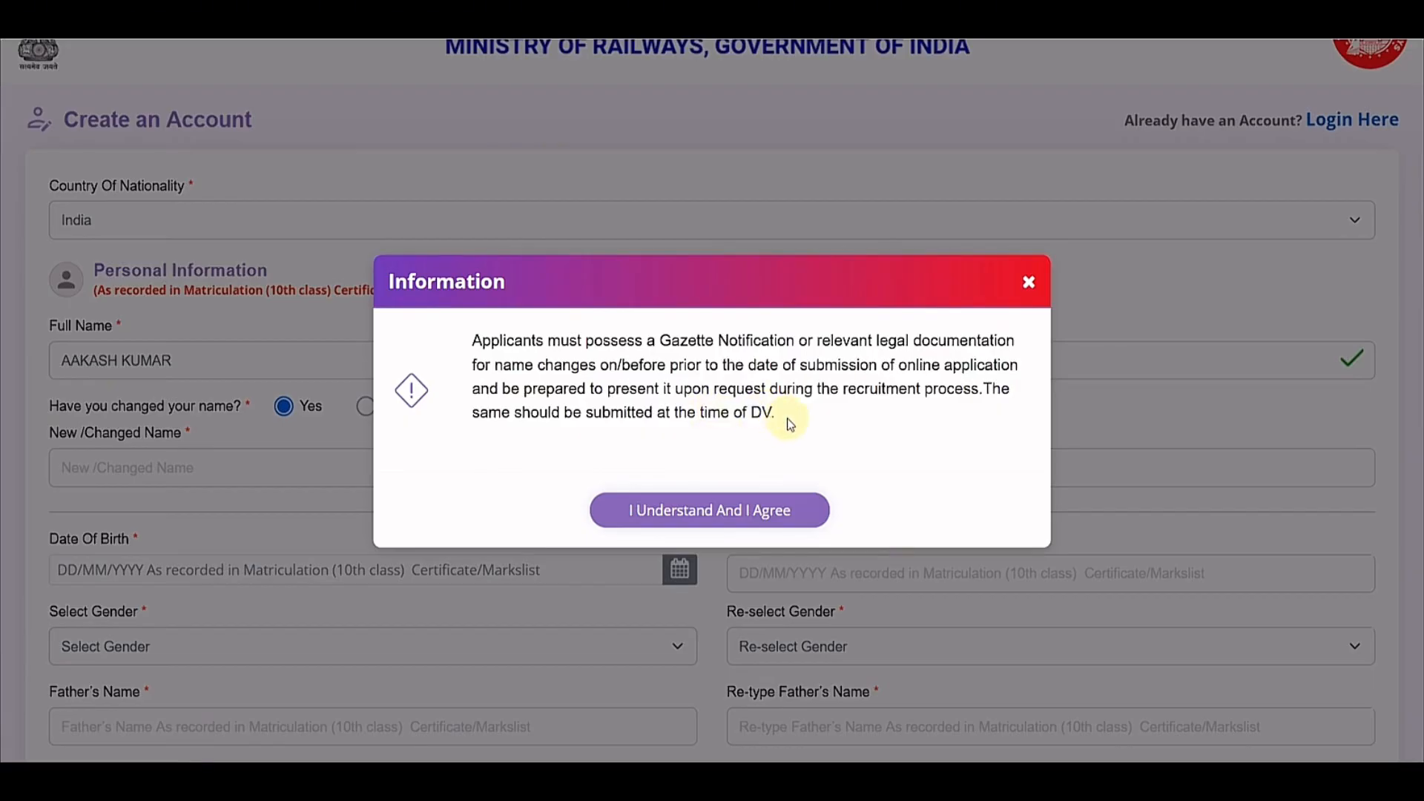
pyautogui.click(755, 511)
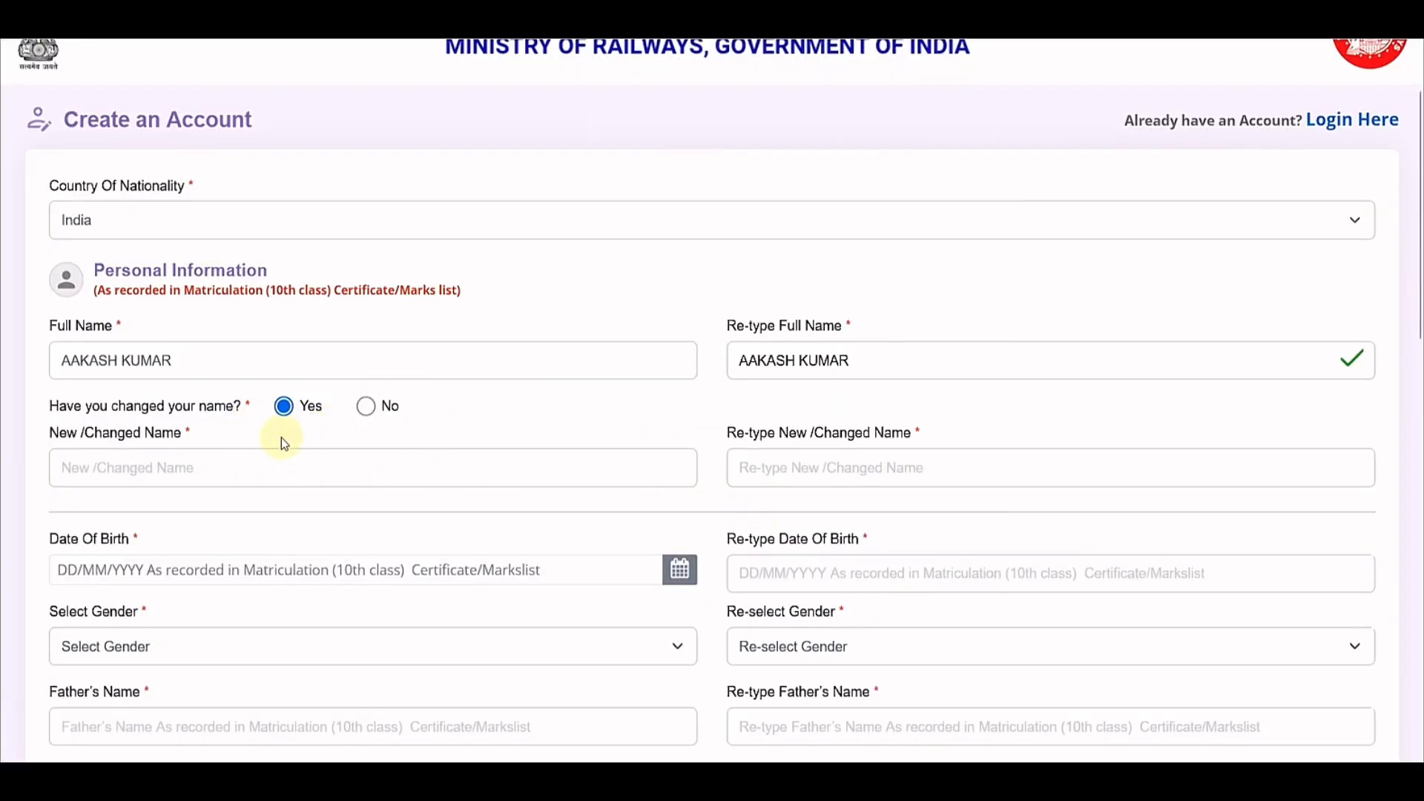
pyautogui.click(367, 407)
pyautogui.scroll(-2, 452, 392)
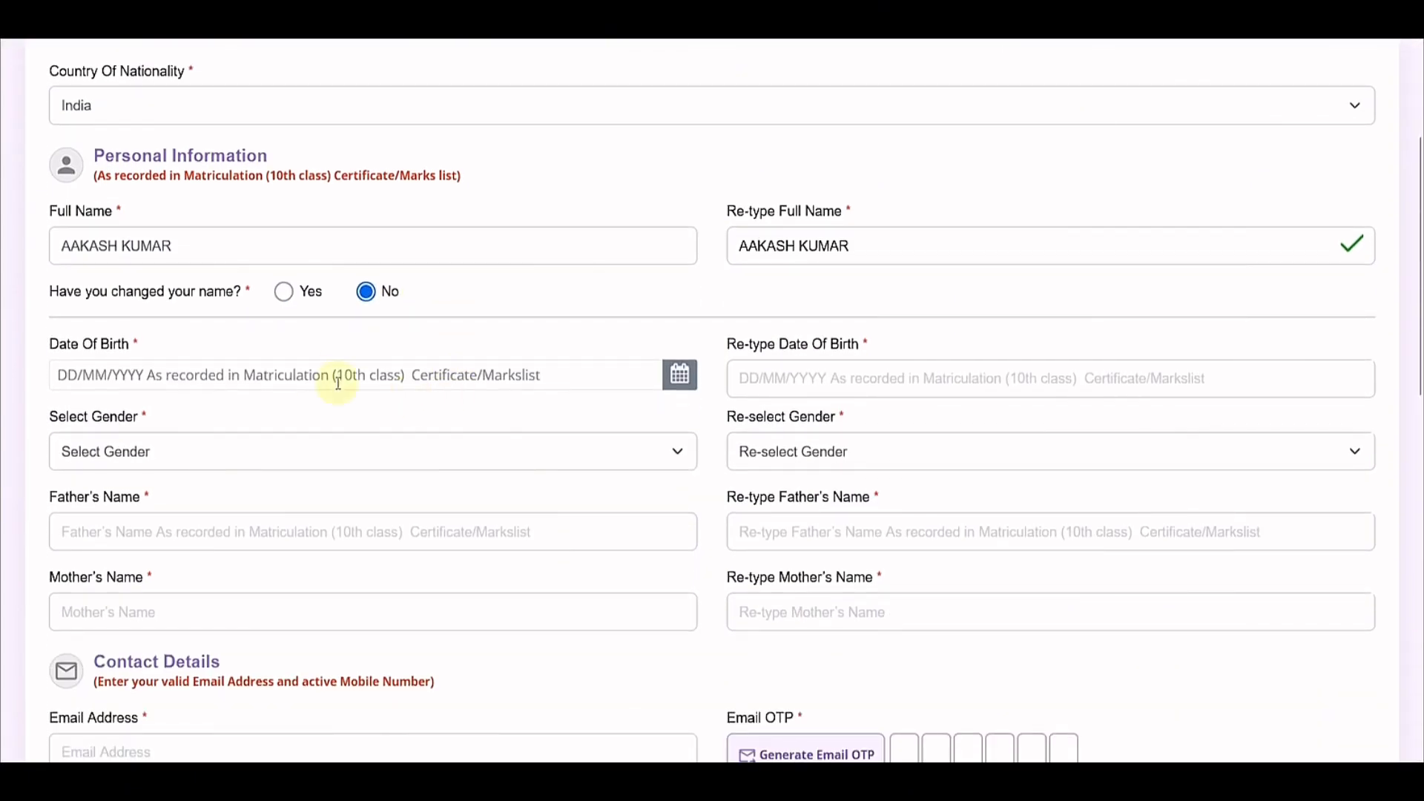
pyautogui.click(297, 375)
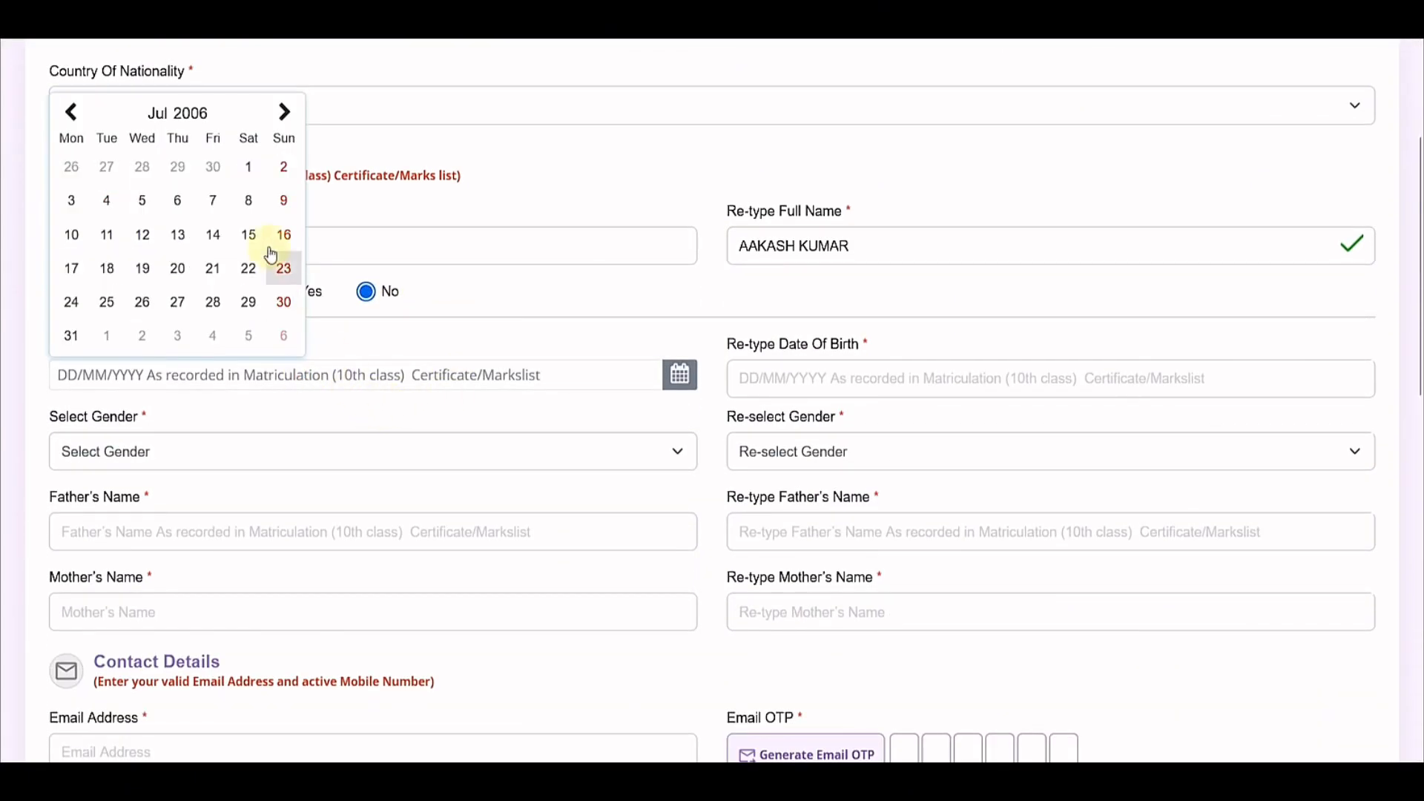
pyautogui.click(178, 113)
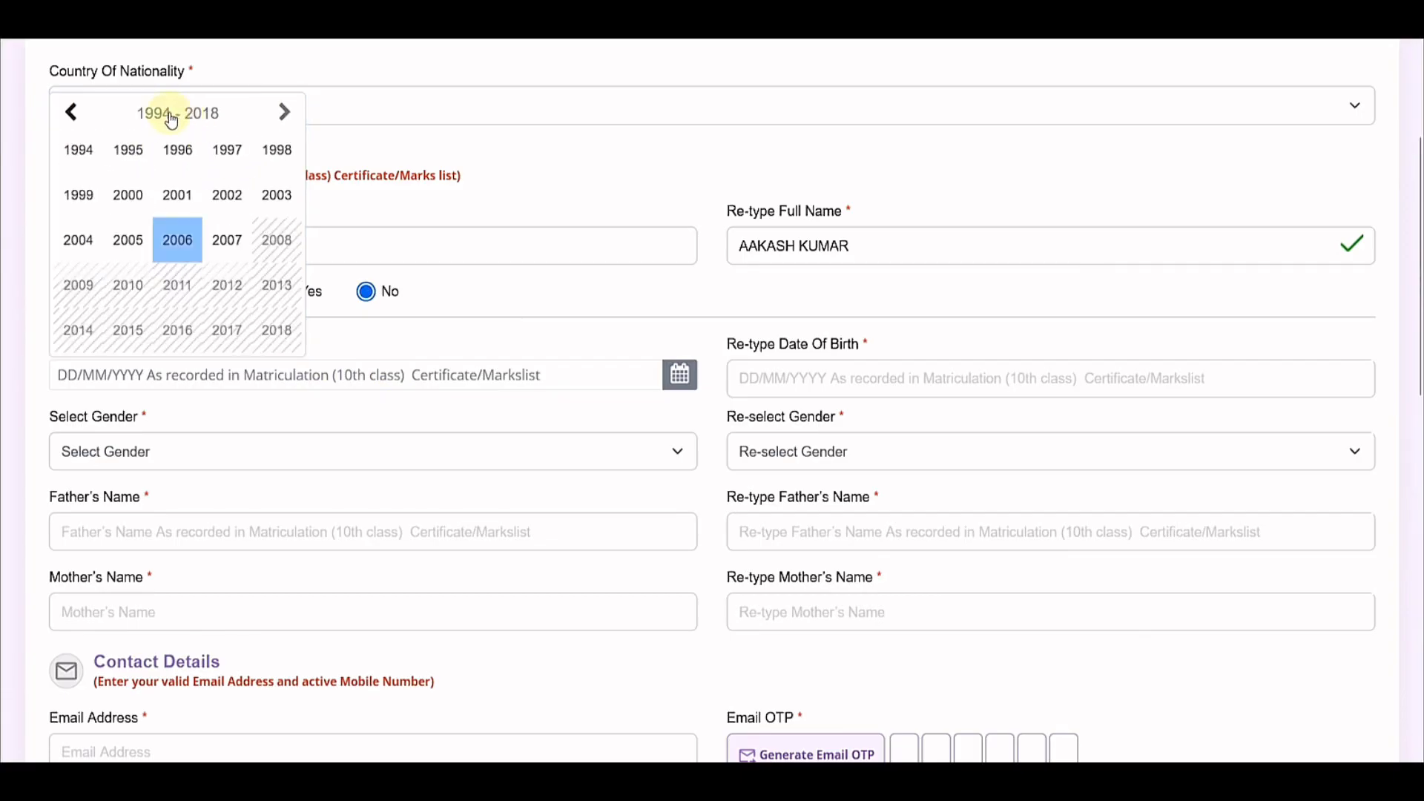
pyautogui.click(128, 195)
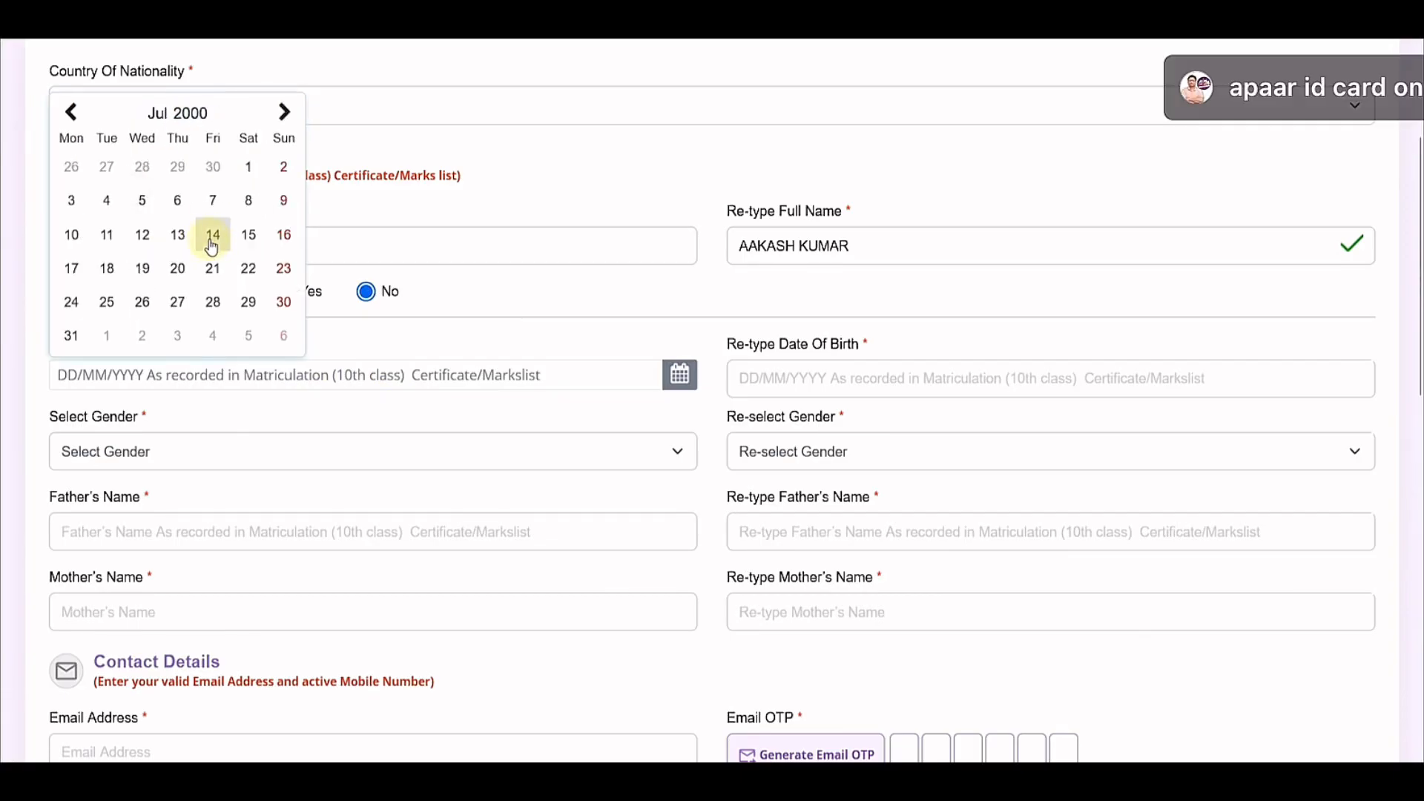
pyautogui.click(212, 236)
pyautogui.click(754, 382)
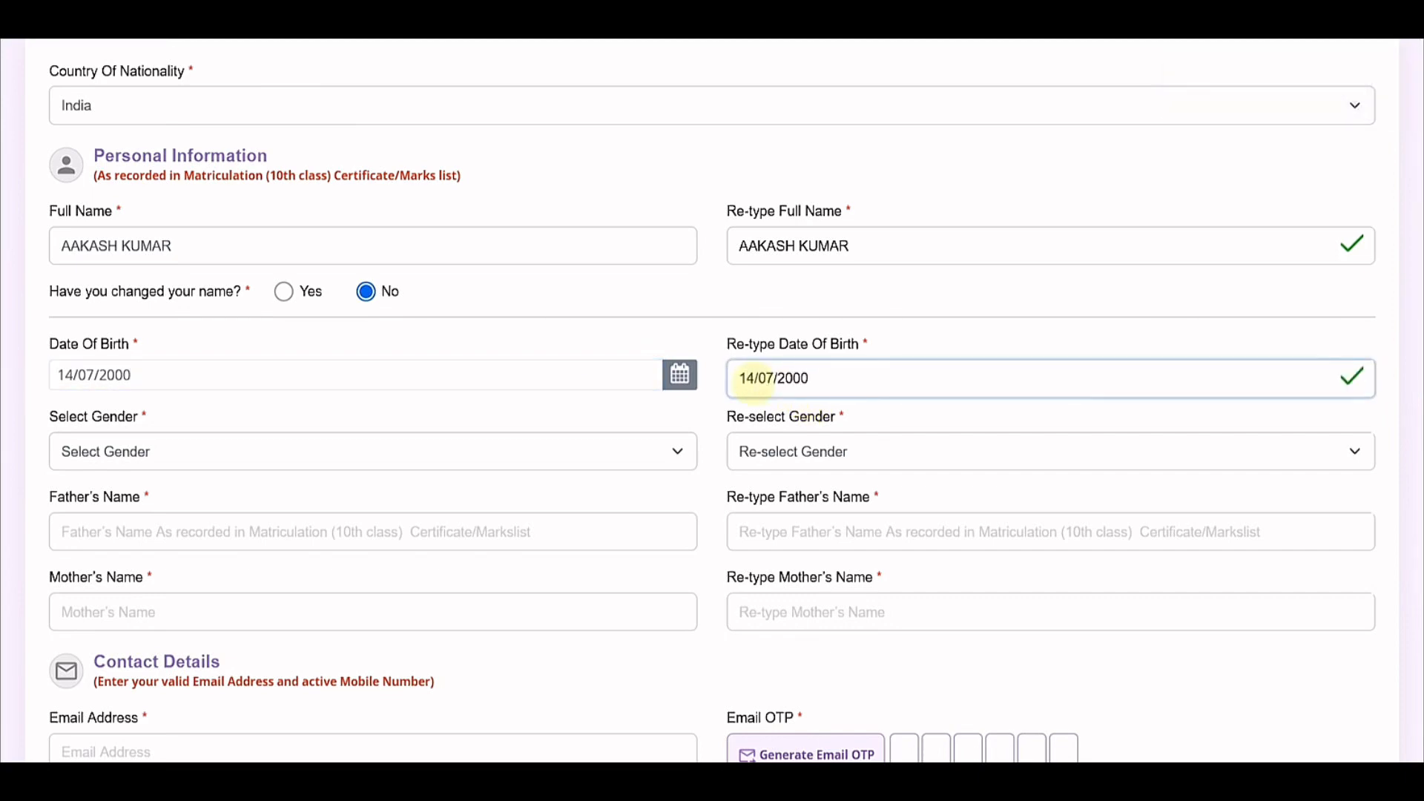
# Step: Choose and confirm Male as gender
pyautogui.scroll(-3, 556, 448)
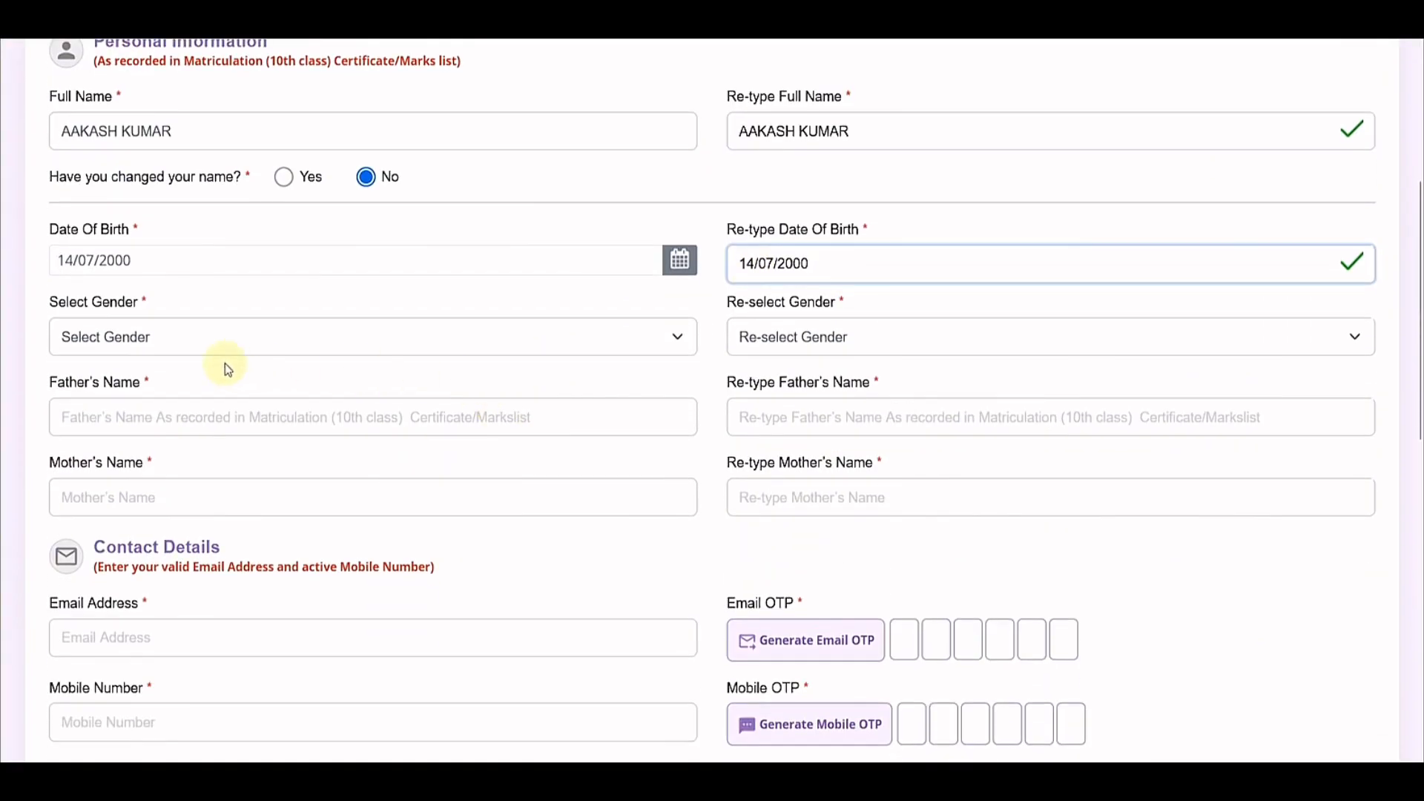
pyautogui.click(170, 339)
pyautogui.click(118, 397)
pyautogui.click(779, 340)
pyautogui.click(751, 399)
pyautogui.scroll(-3, 321, 327)
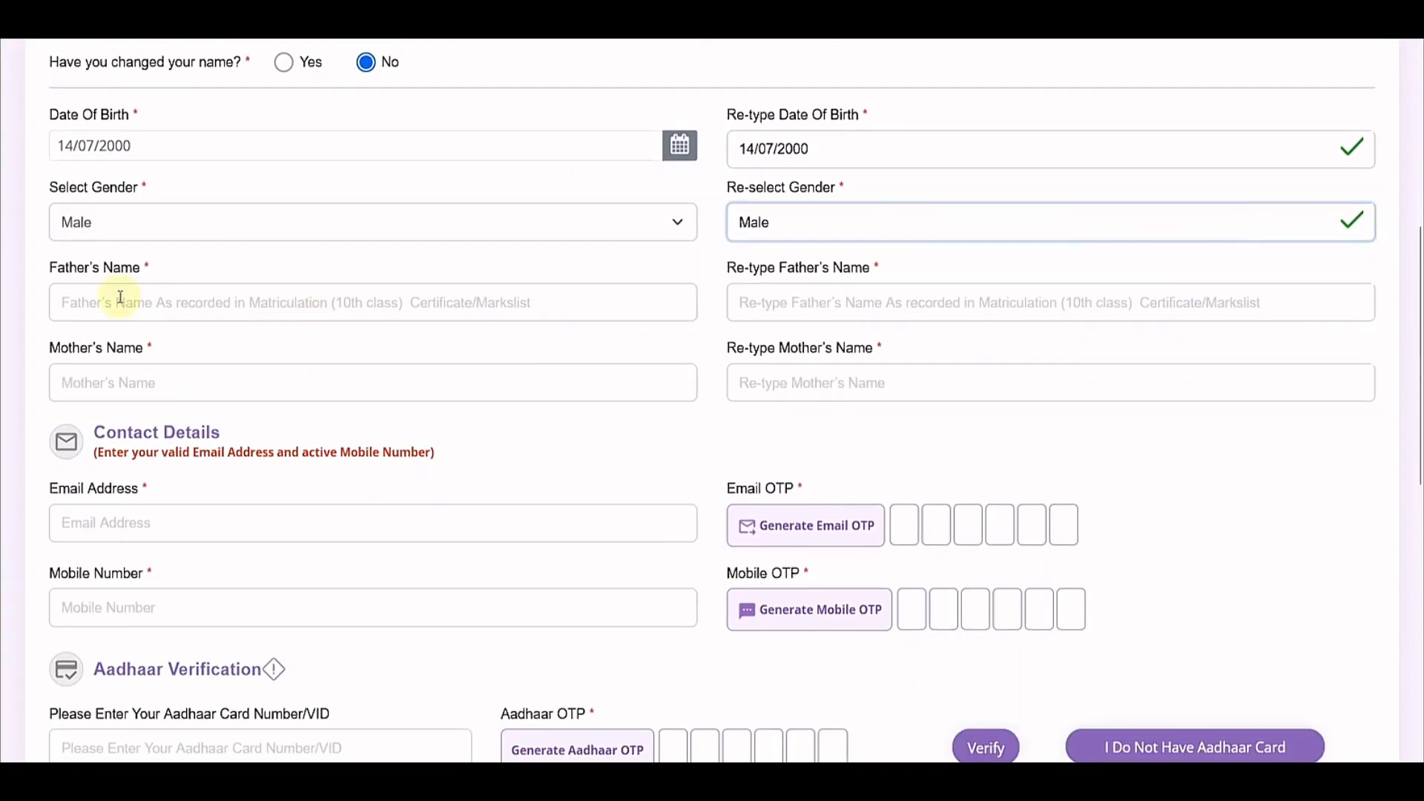
# Step: Enter and confirm the father's and mother's names, correcting the mismatched mother's name
pyautogui.click(119, 298)
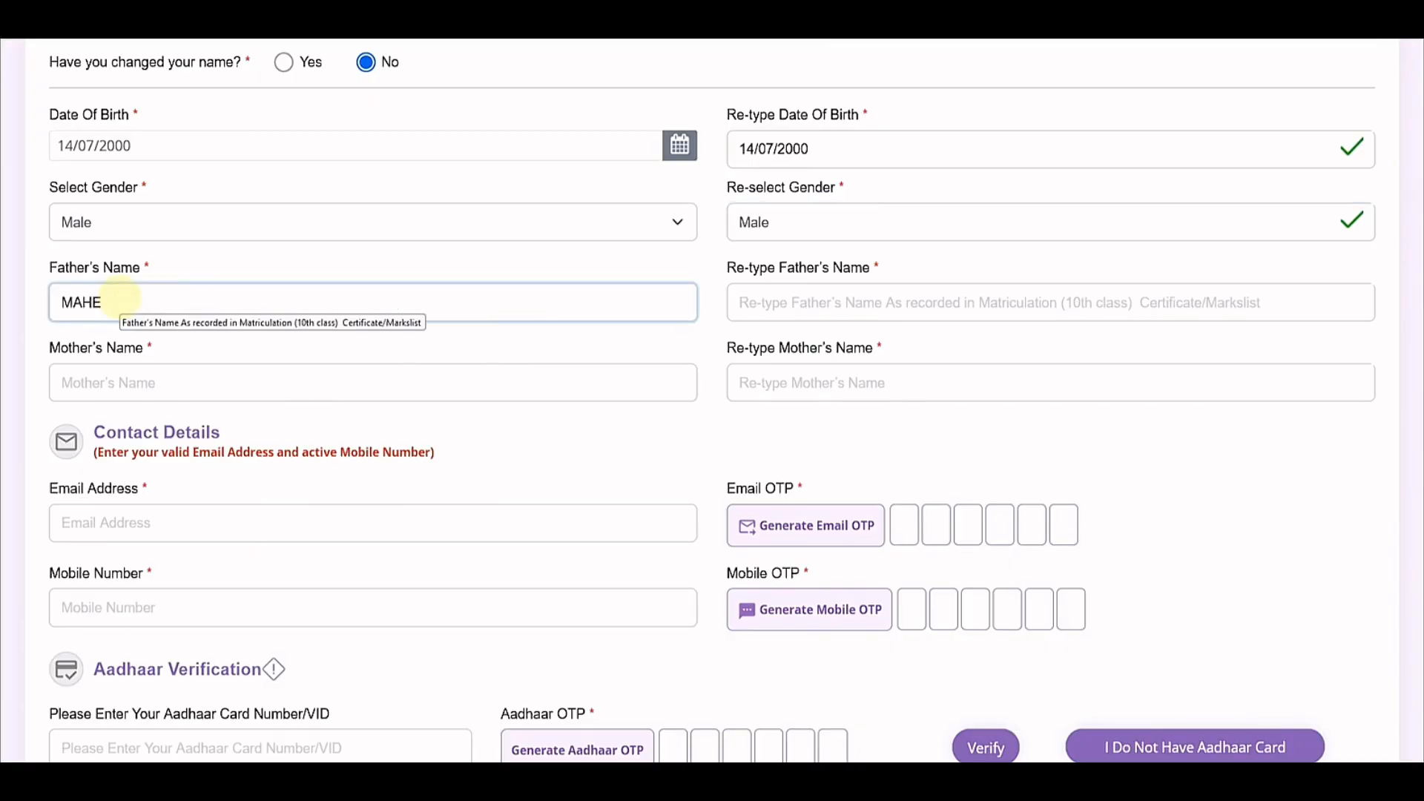
pyautogui.press('Tab')
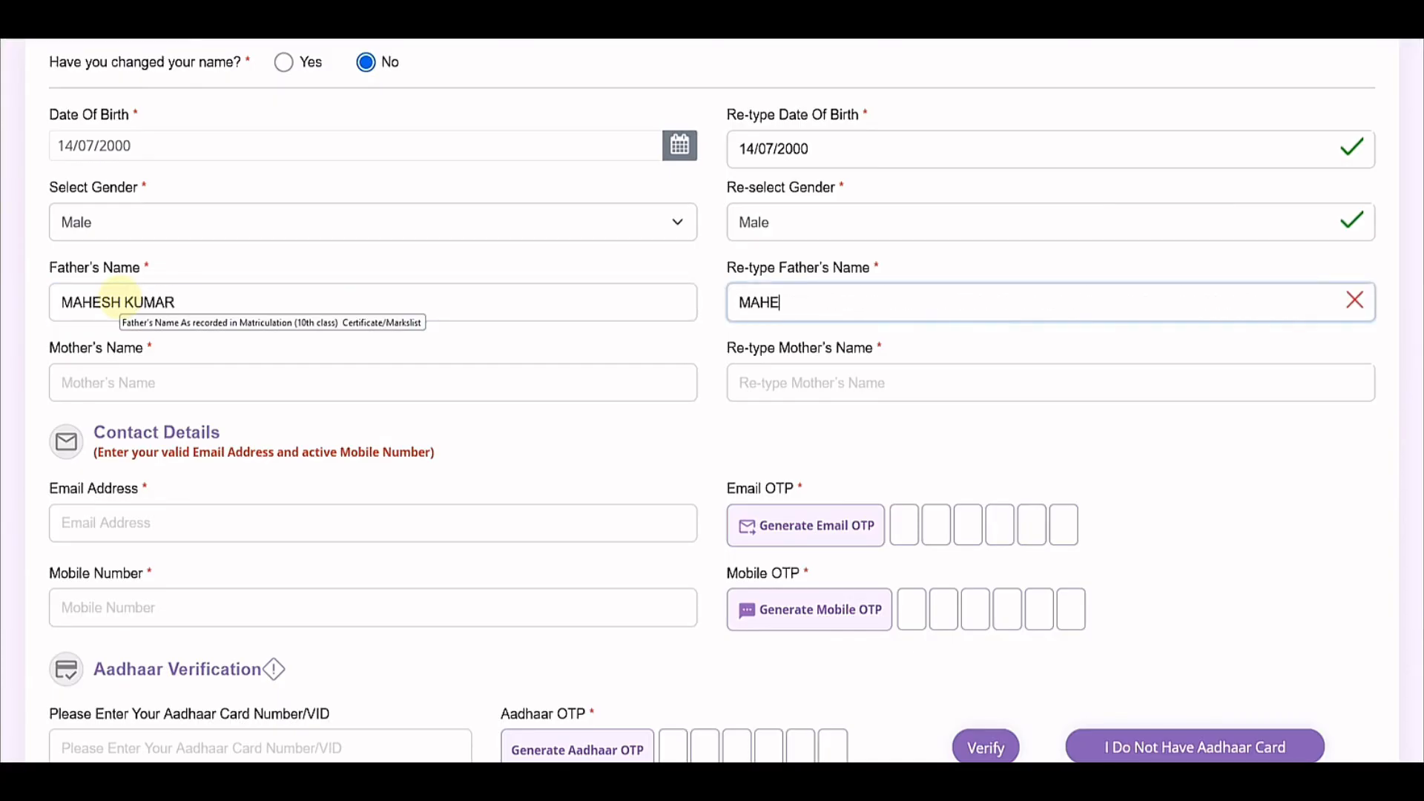
pyautogui.press('Tab')
pyautogui.write('REEBA')
pyautogui.press('Tab')
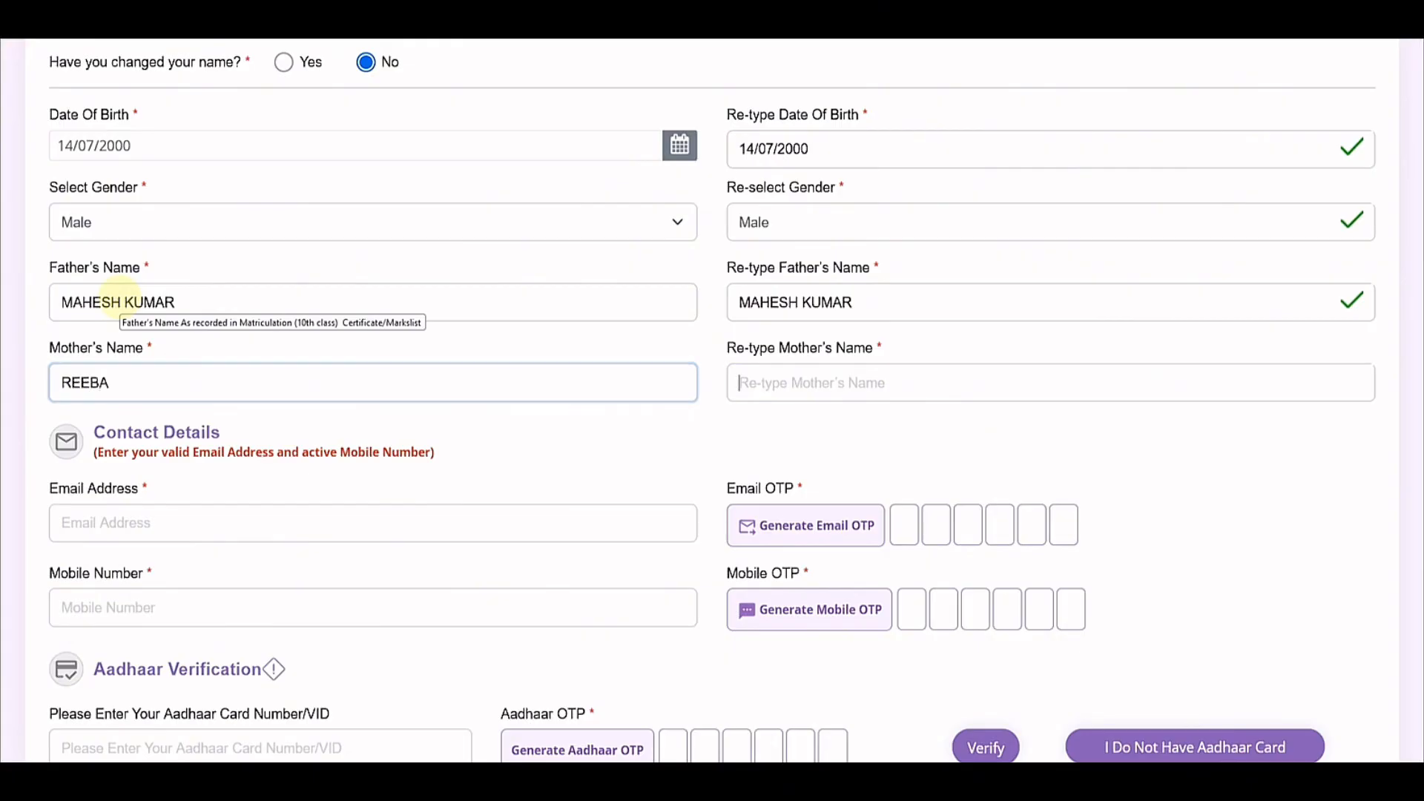
pyautogui.write('REE')
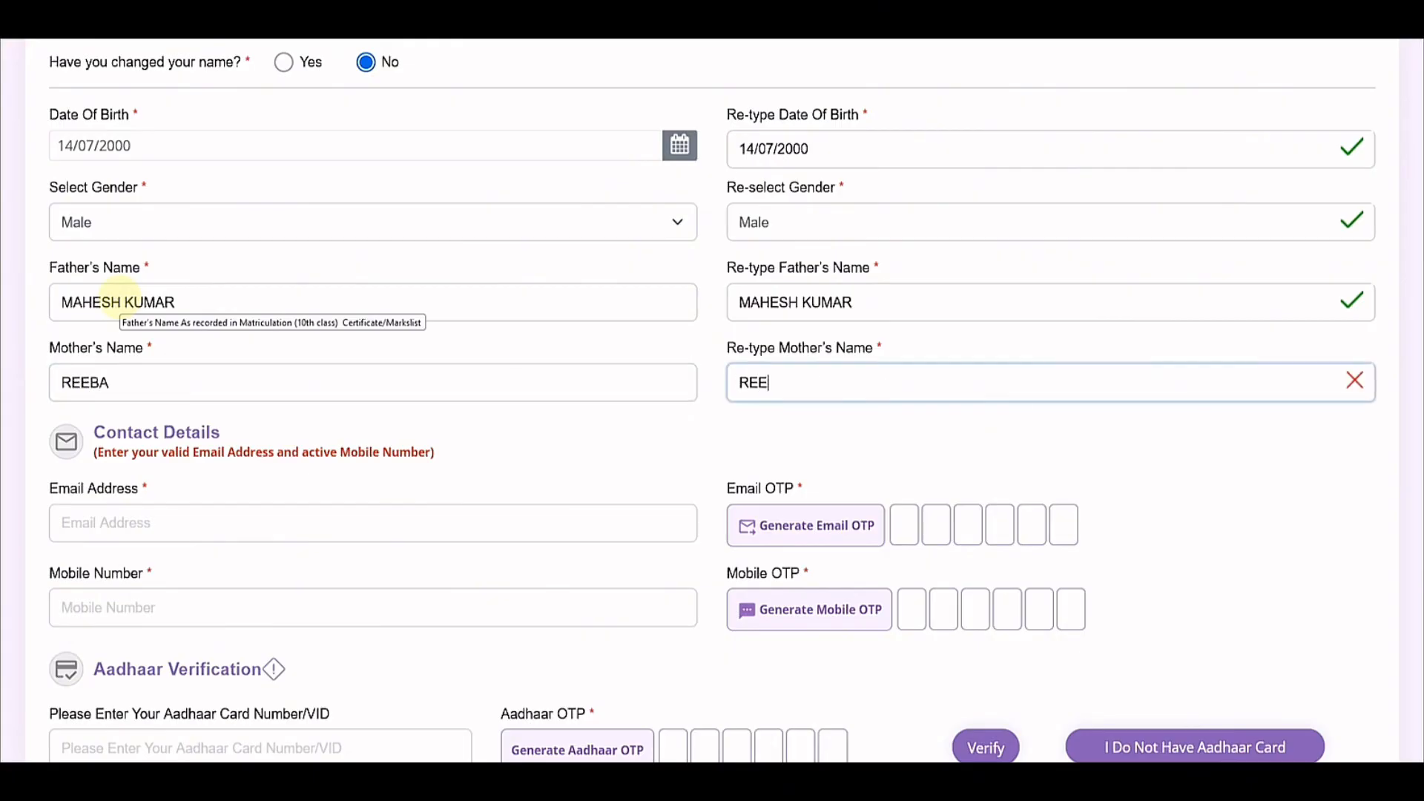
pyautogui.write('NA')
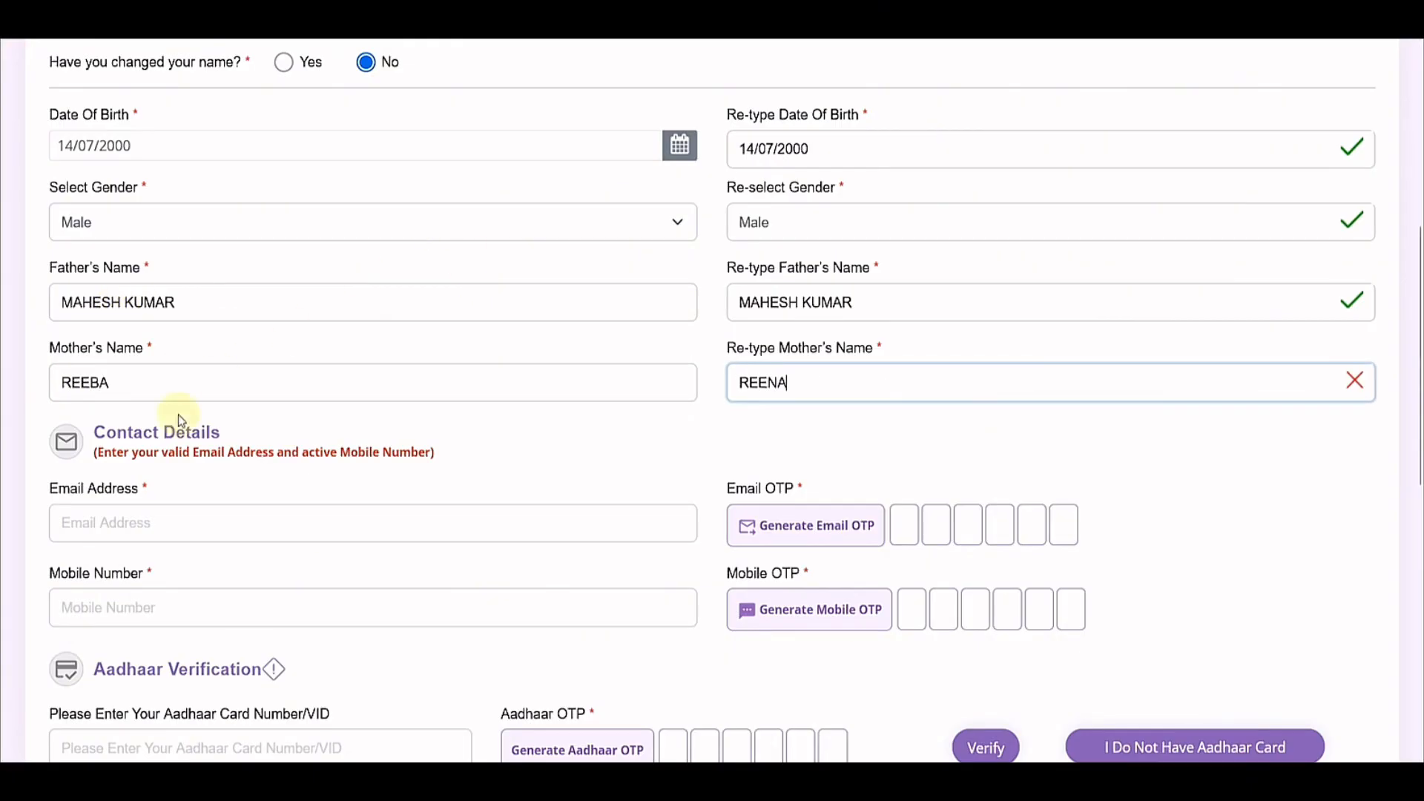
pyautogui.click(94, 383)
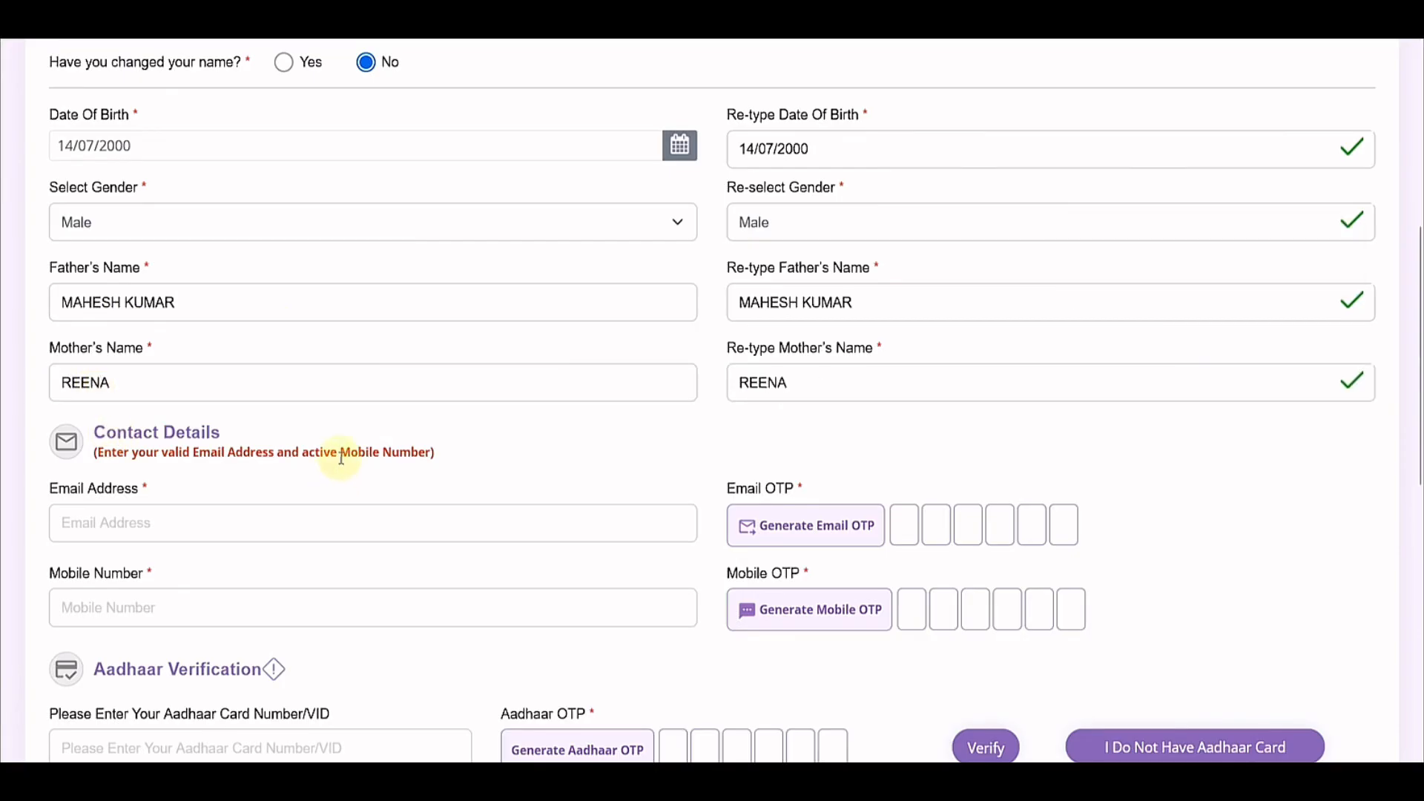
pyautogui.scroll(-3, 341, 458)
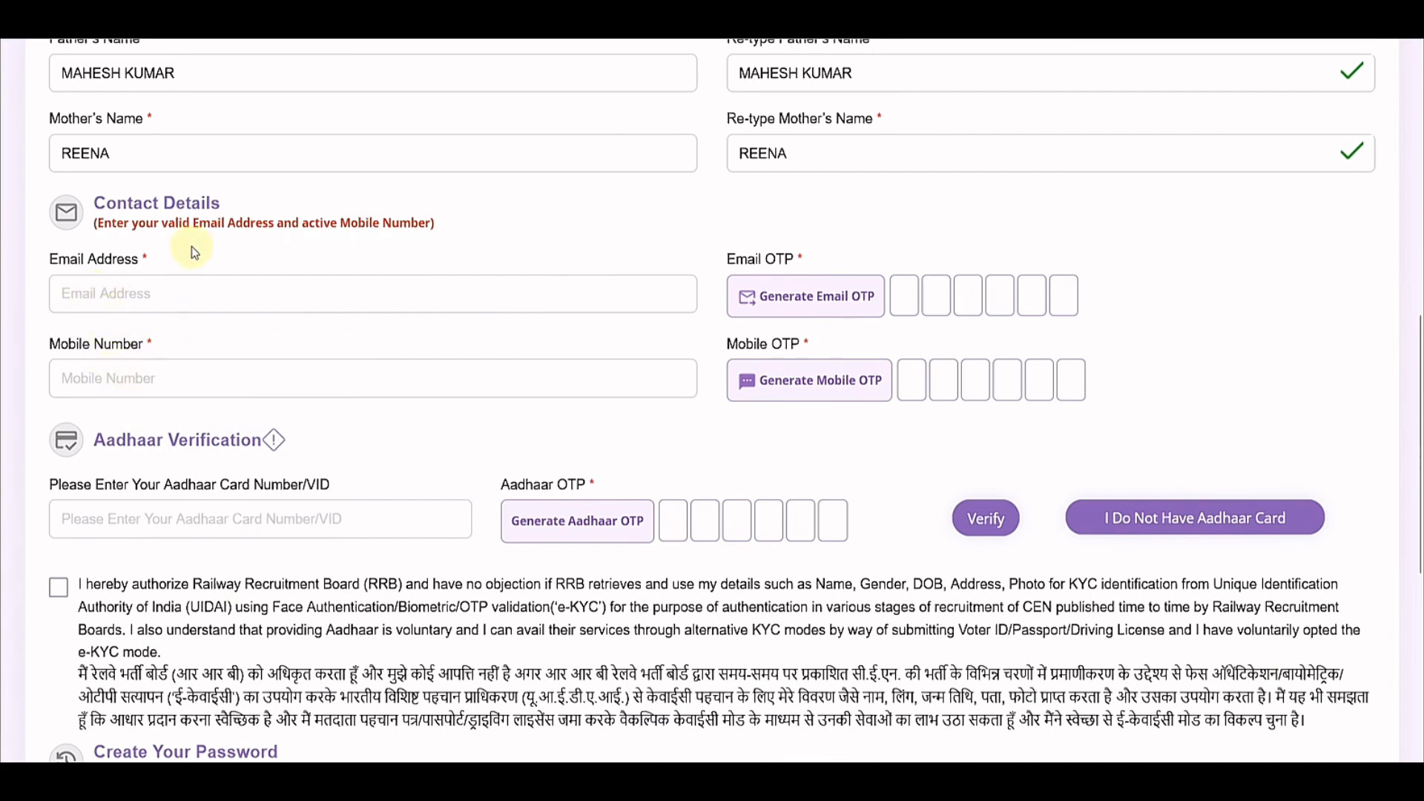
# Step: Start the e-mail entry, then choose I Do Not Have Aadhaar Card and close its notice
pyautogui.click(132, 307)
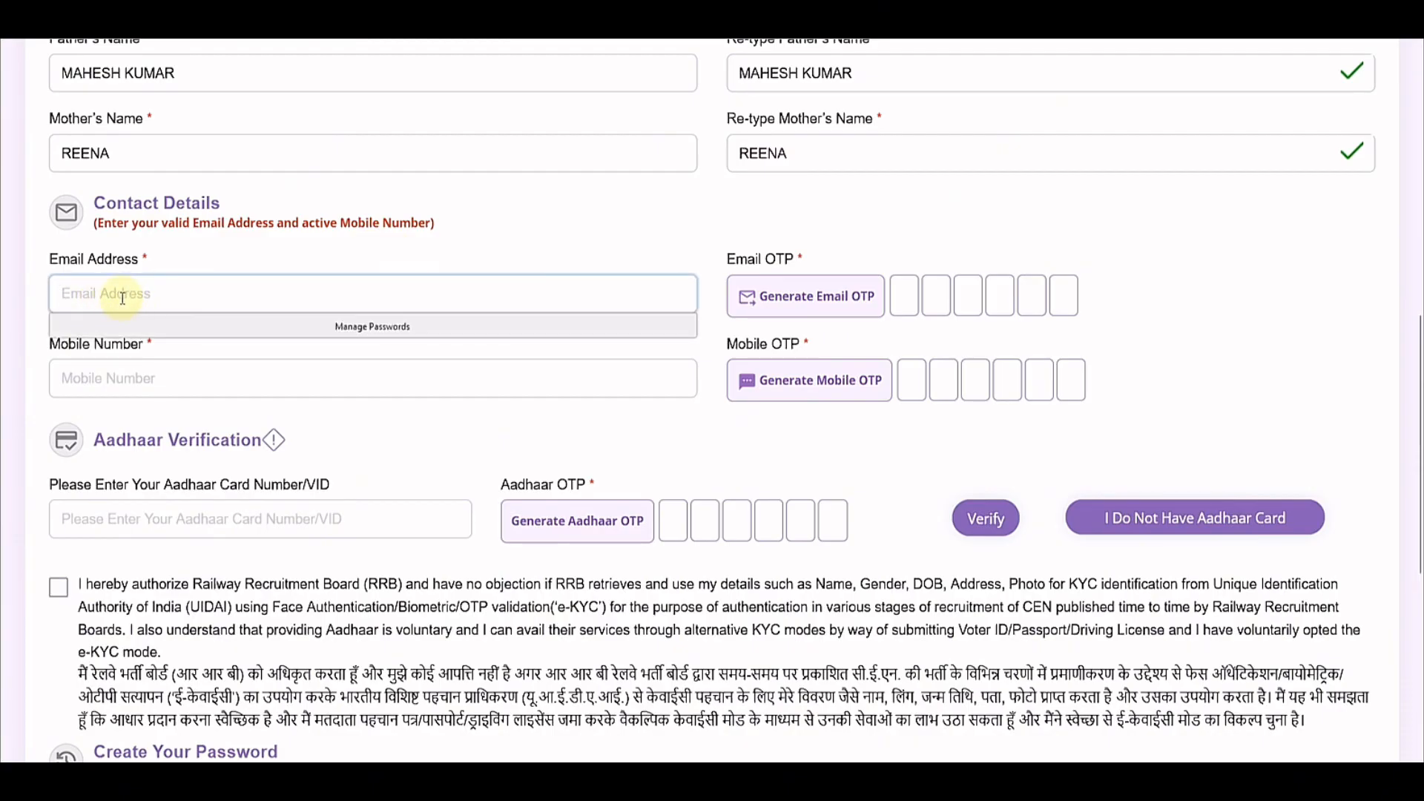
pyautogui.click(578, 413)
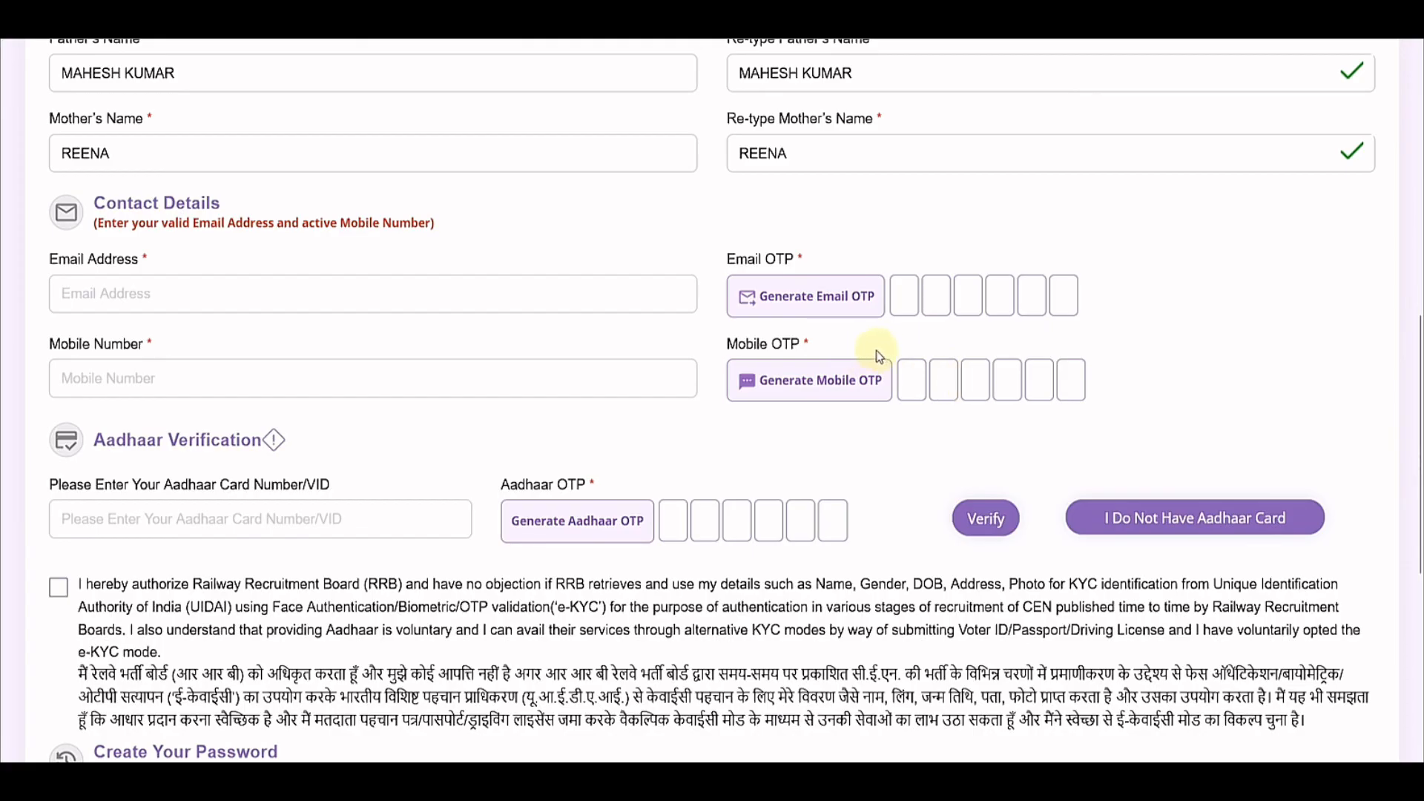
pyautogui.scroll(-3, 124, 281)
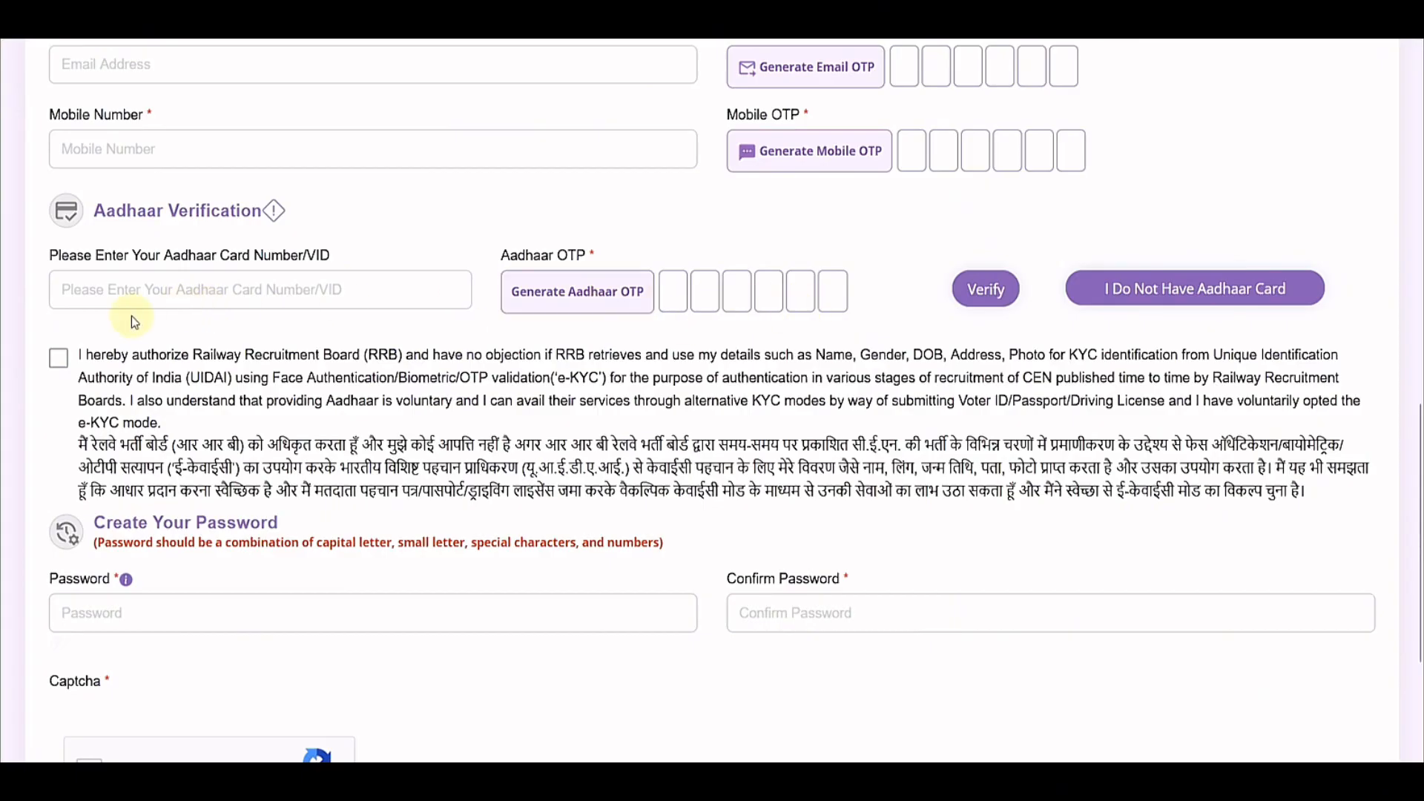
pyautogui.click(1102, 294)
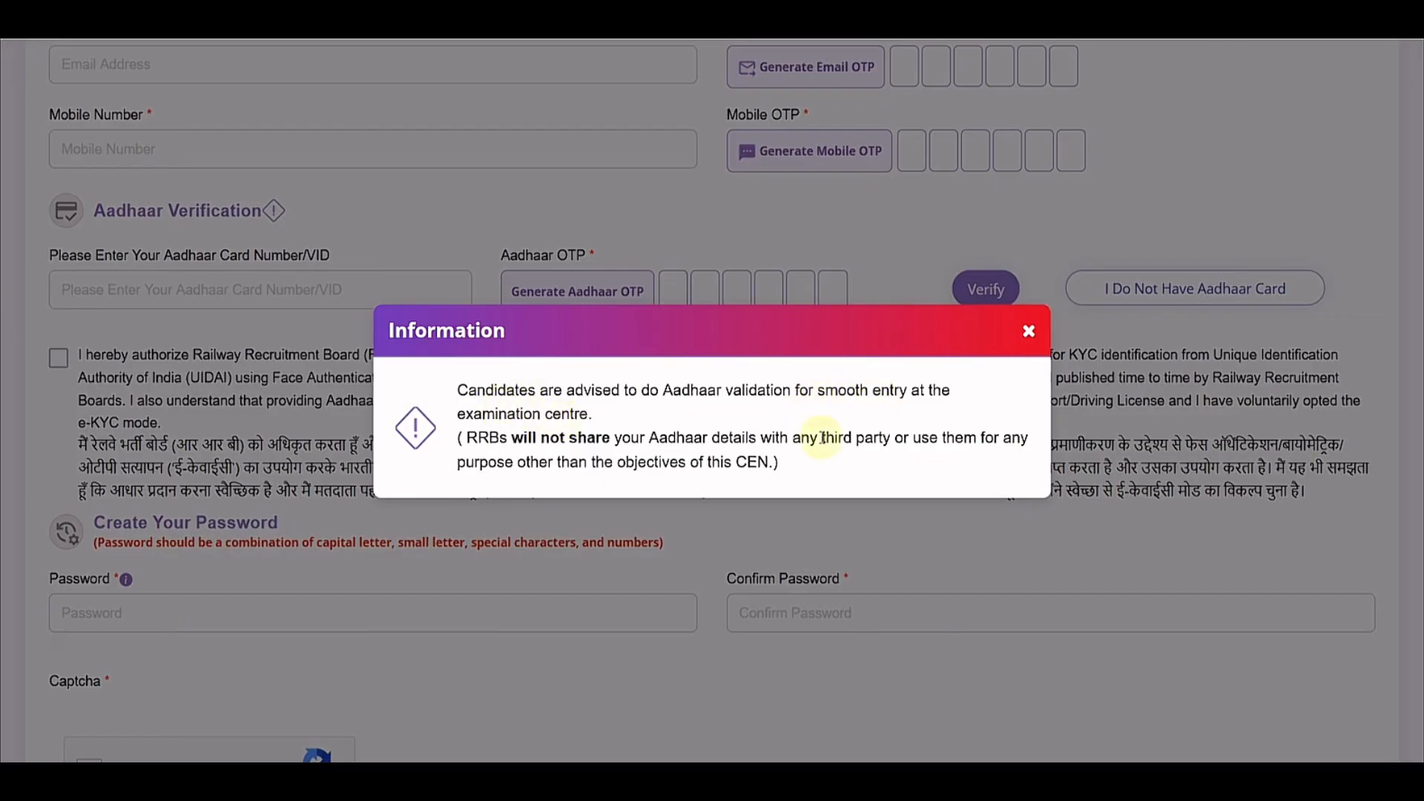
pyautogui.click(1029, 331)
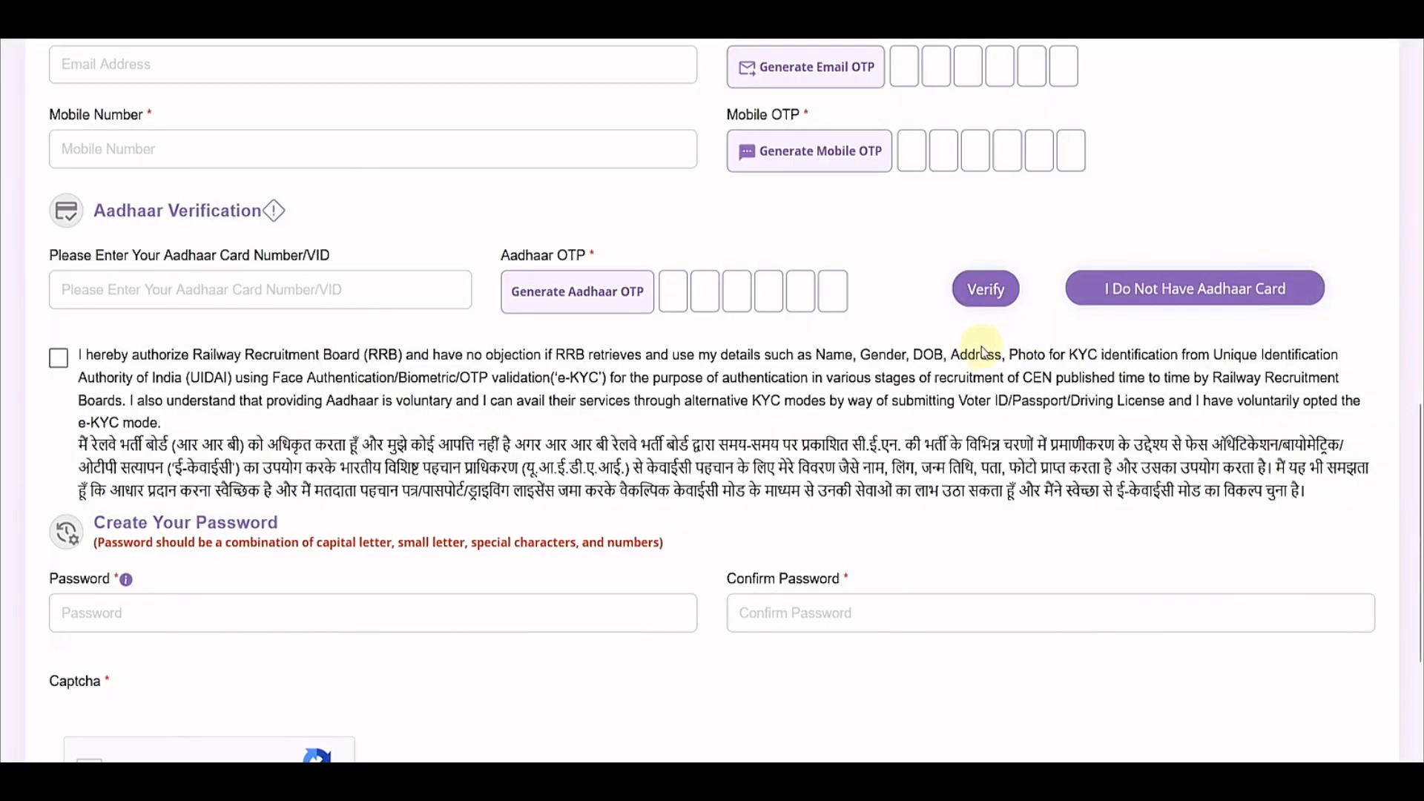
# Step: Work through the Aadhaar number and OTP fields and tick the Aadhaar e-KYC consent checkbox
pyautogui.click(174, 299)
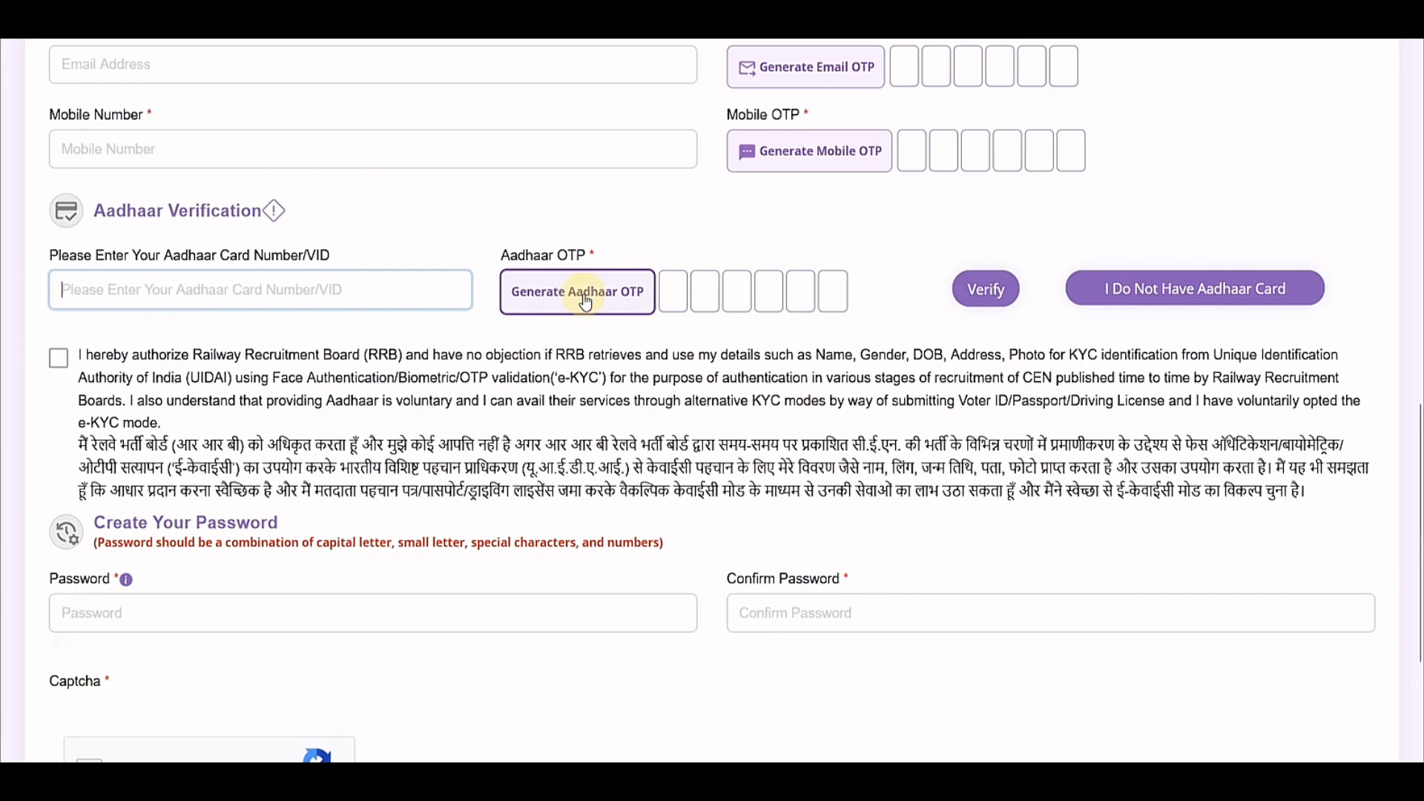
pyautogui.click(672, 291)
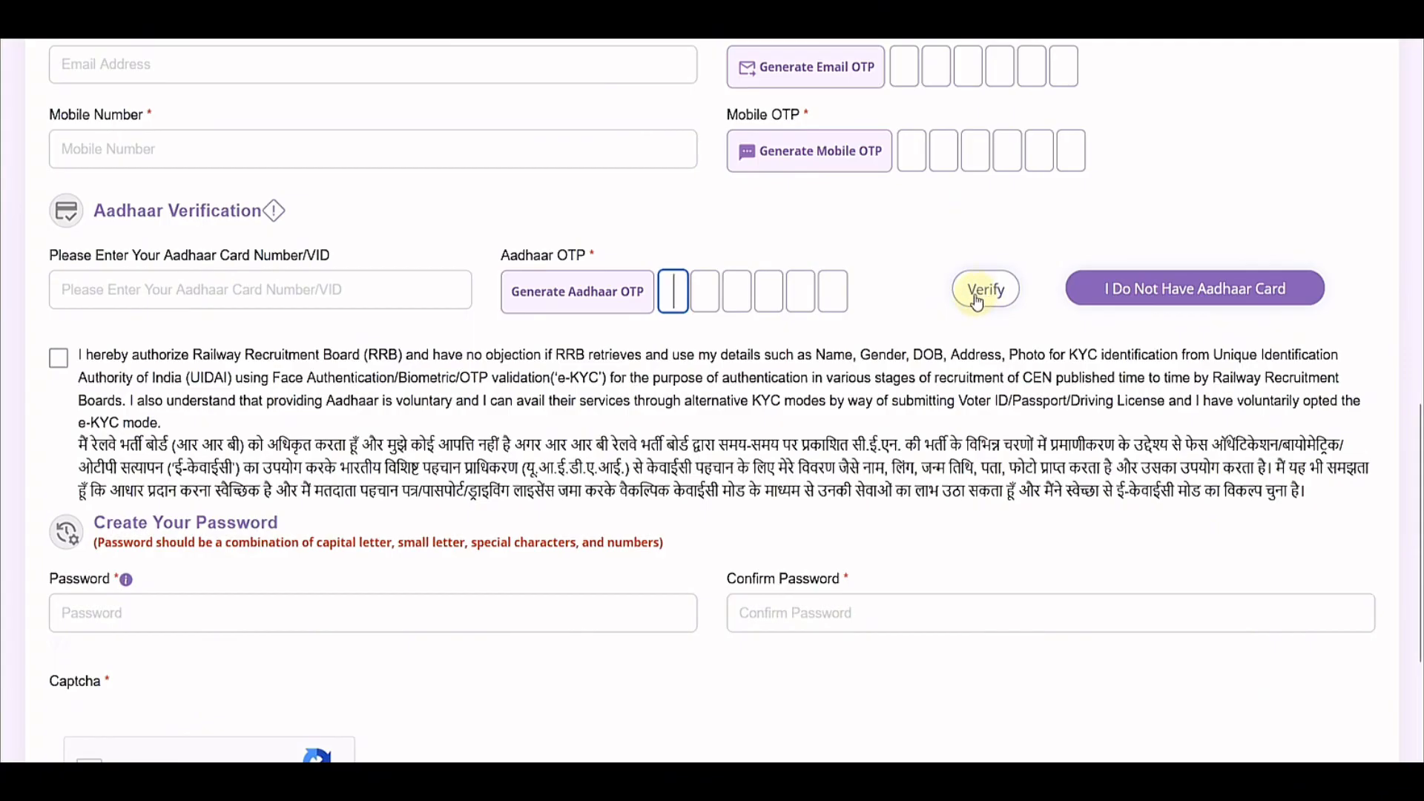
pyautogui.scroll(-1, 230, 401)
pyautogui.click(60, 244)
pyautogui.scroll(-1, 165, 362)
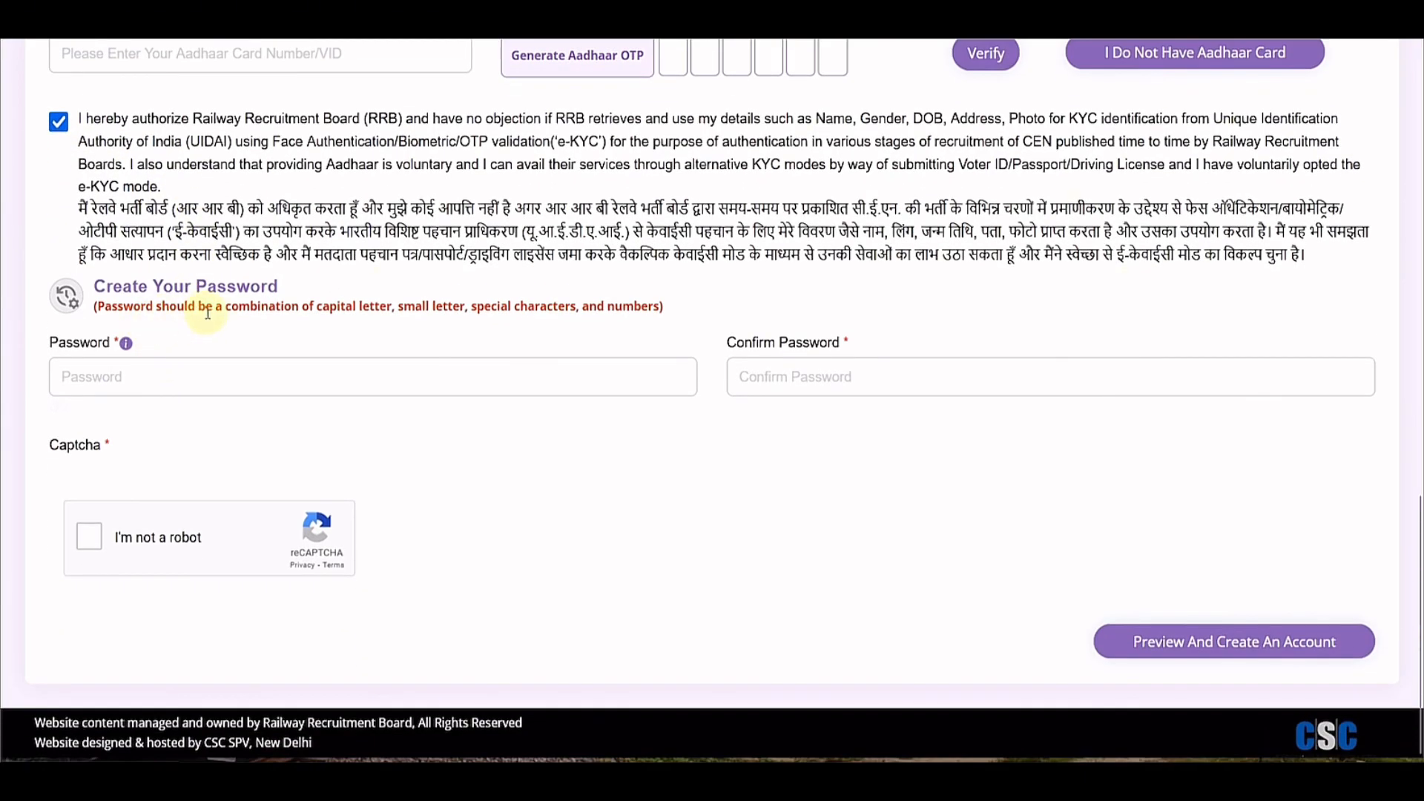
pyautogui.click(127, 367)
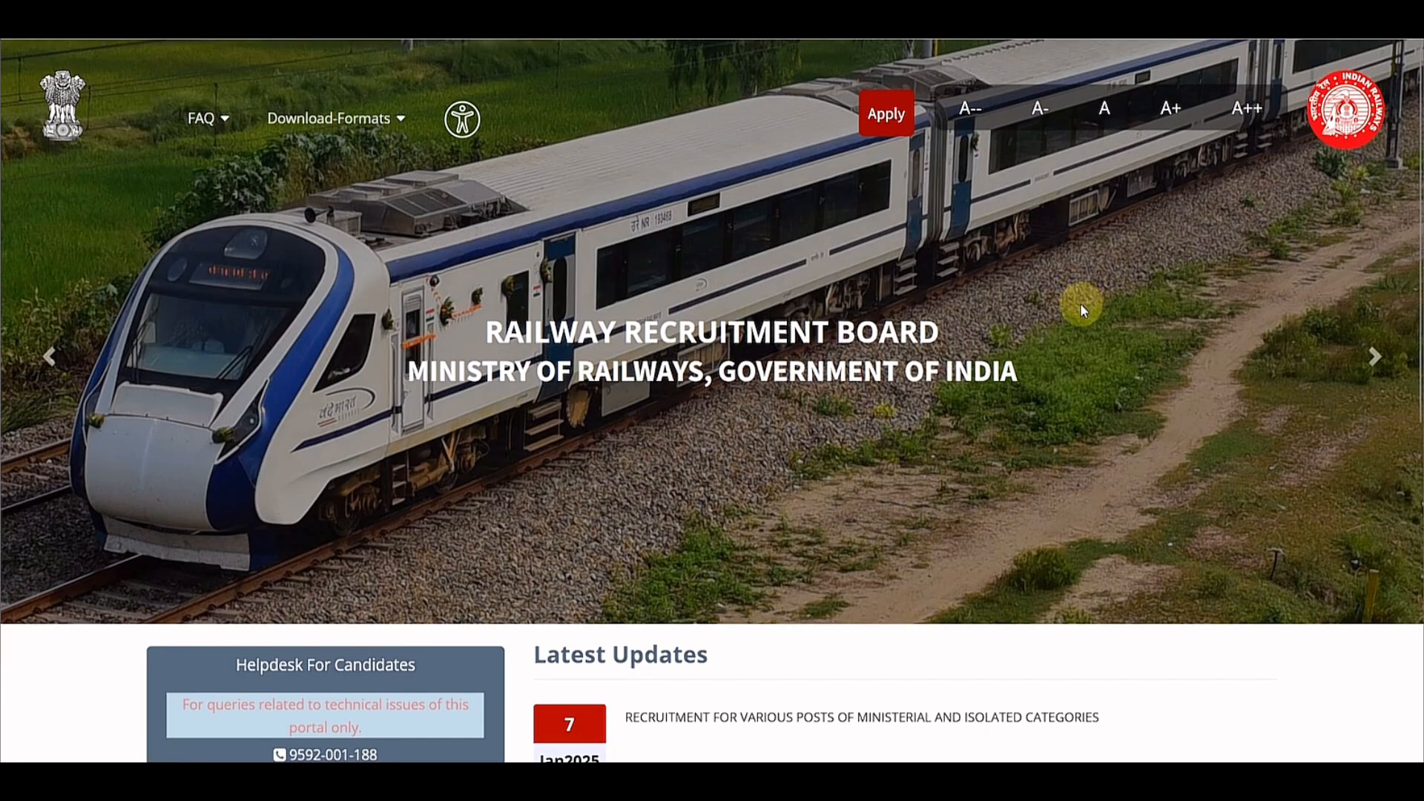
# Step: Open Already Have An Account?, solve the stairs reCAPTCHA, and log in to the candidate account
pyautogui.click(895, 124)
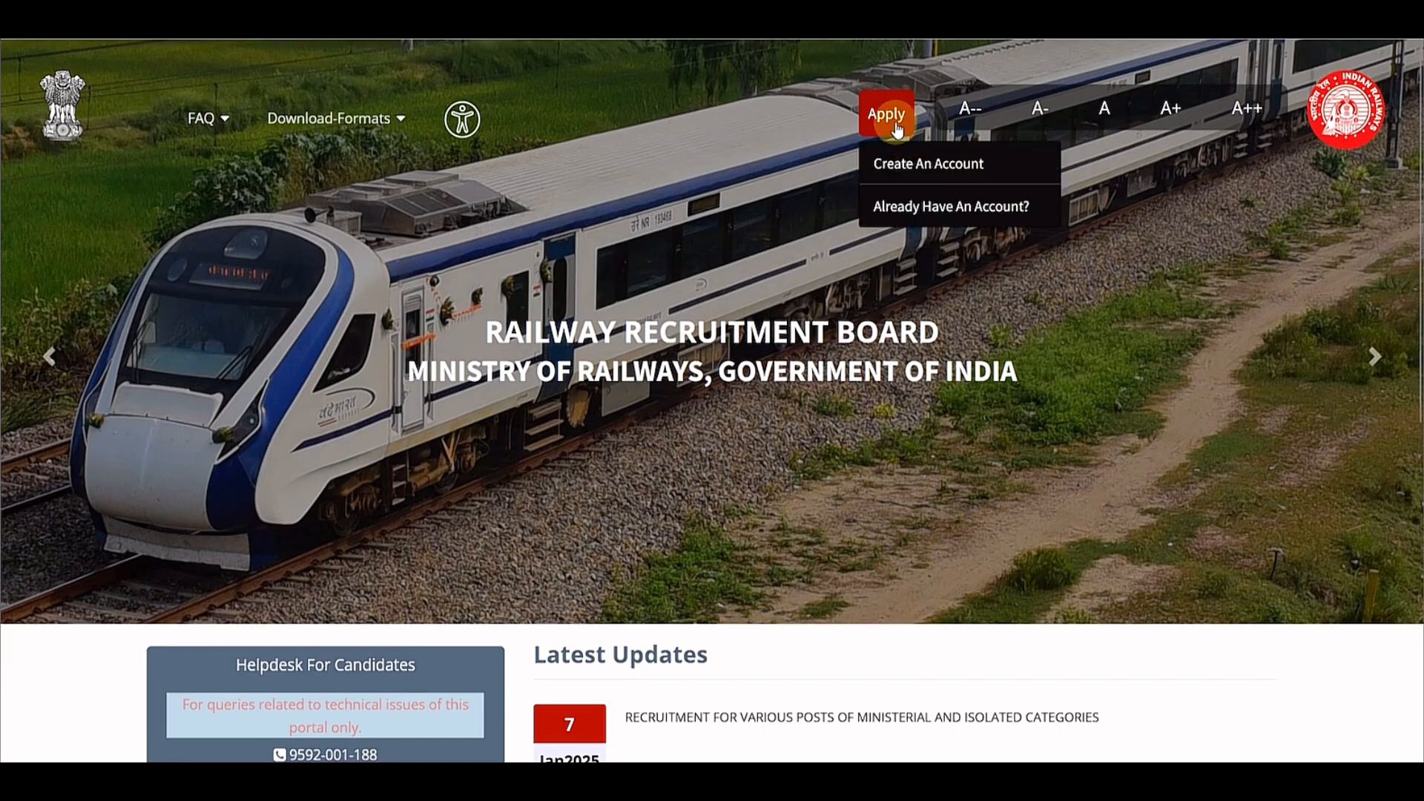
pyautogui.click(925, 215)
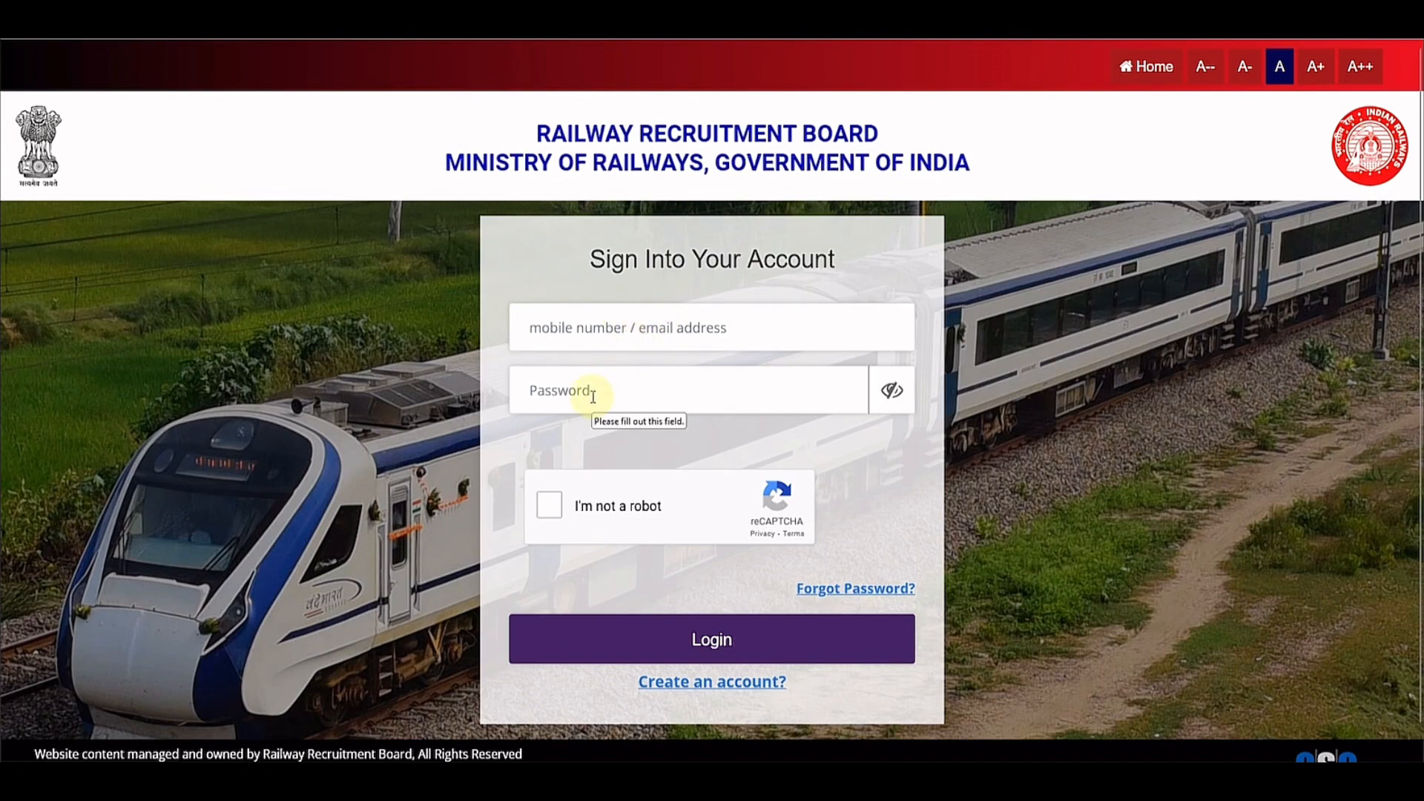
pyautogui.click(550, 505)
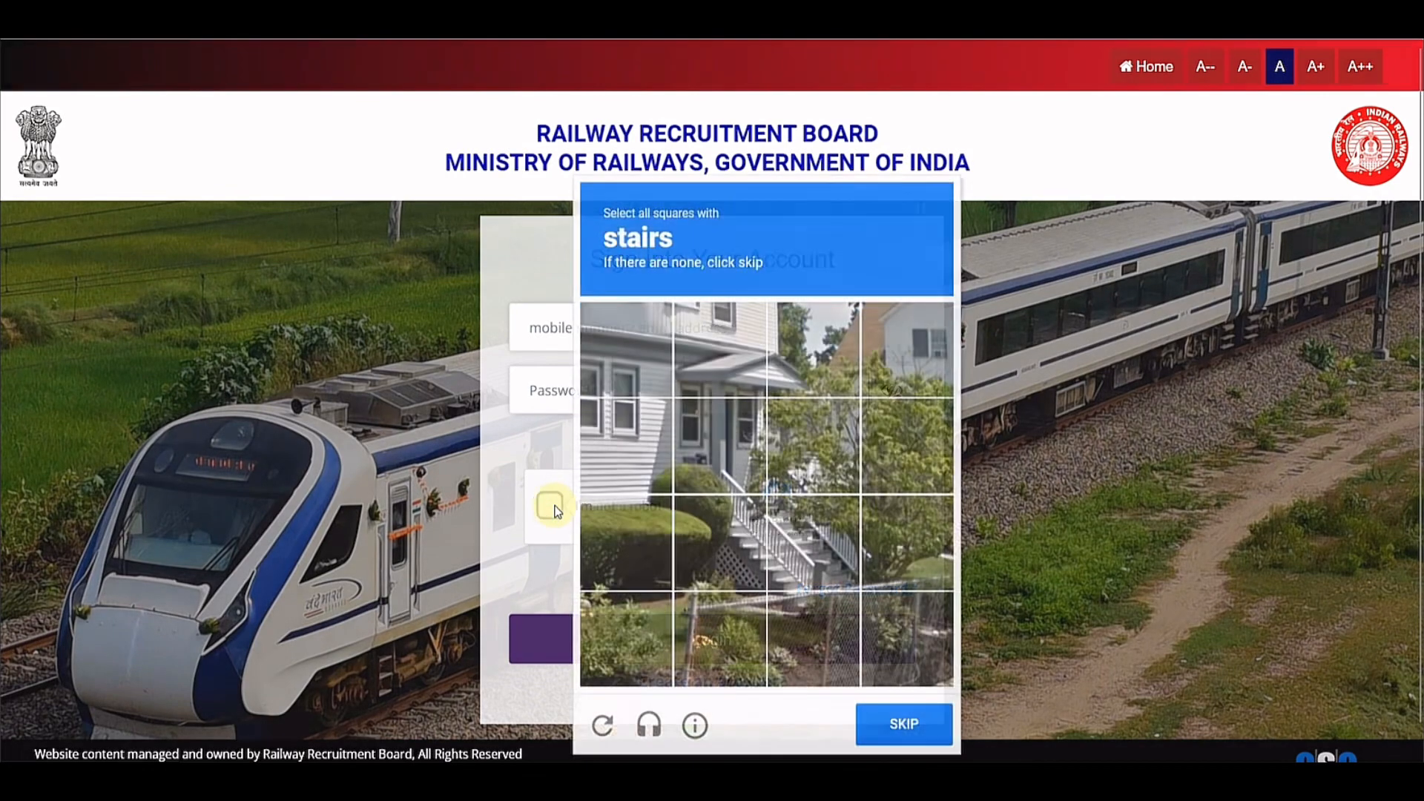
pyautogui.click(753, 536)
pyautogui.click(744, 481)
pyautogui.click(804, 486)
pyautogui.click(799, 539)
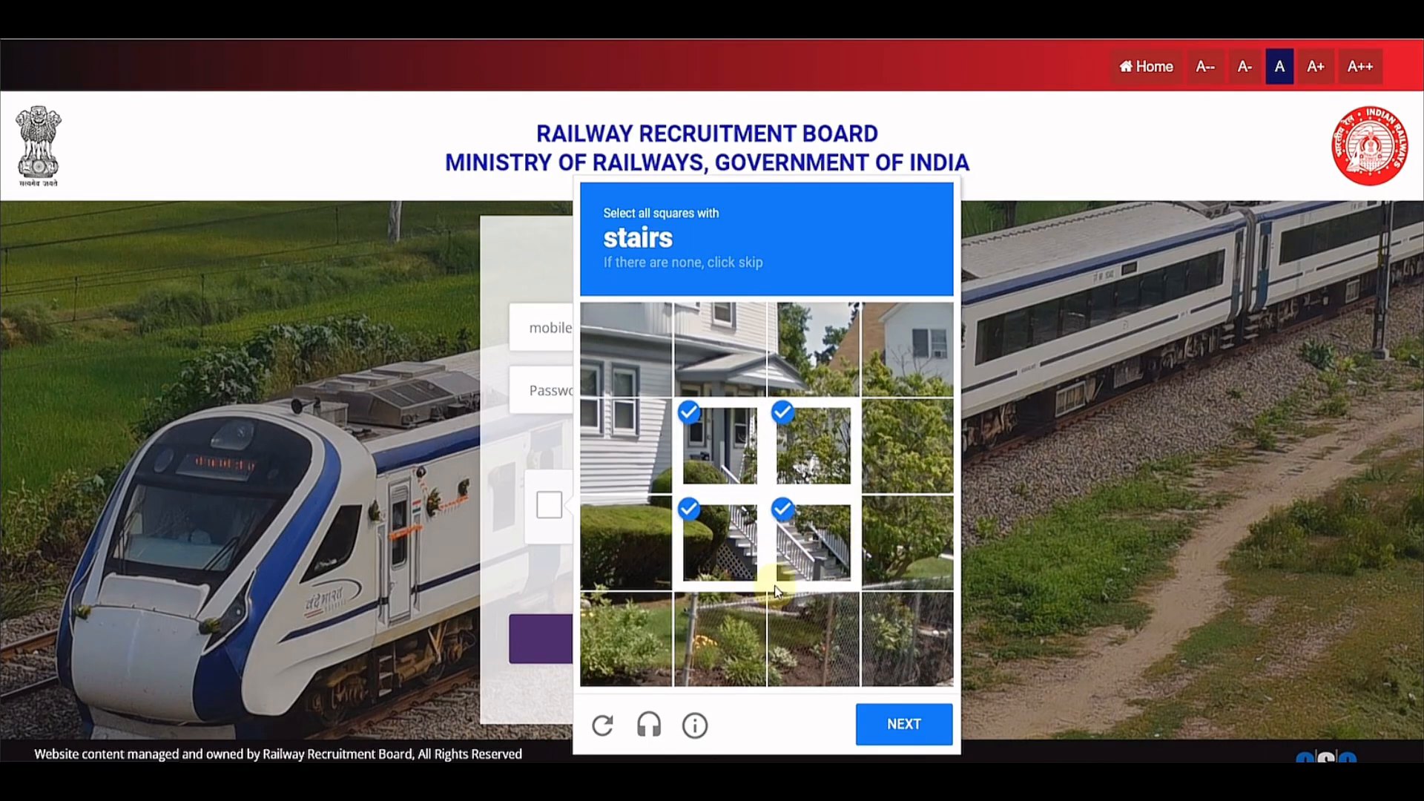
pyautogui.click(894, 721)
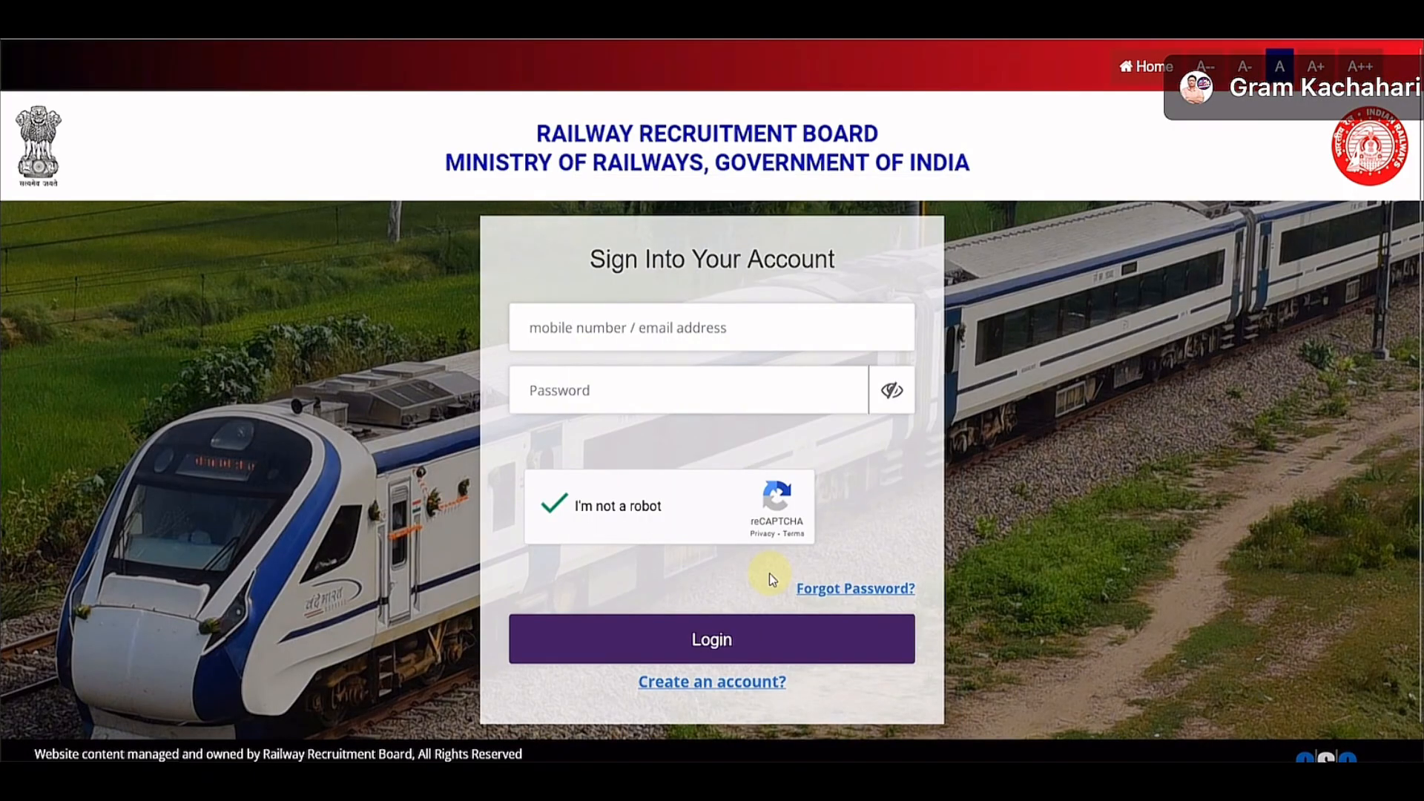
pyautogui.click(730, 657)
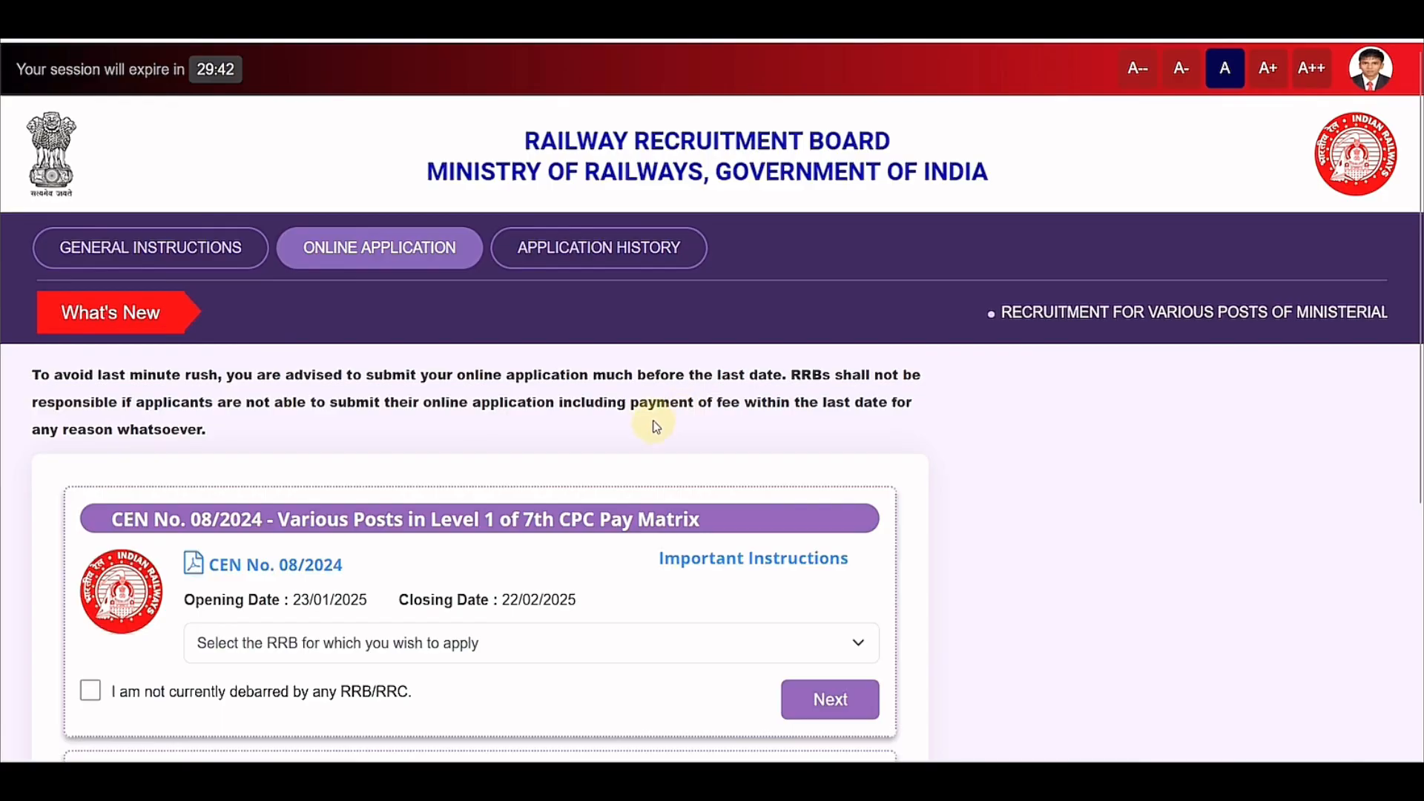
# Step: On the CEN 08/2024 card, select Ajmer as the RRB and tick 'I am not currently debarred'
pyautogui.scroll(-3, 619, 417)
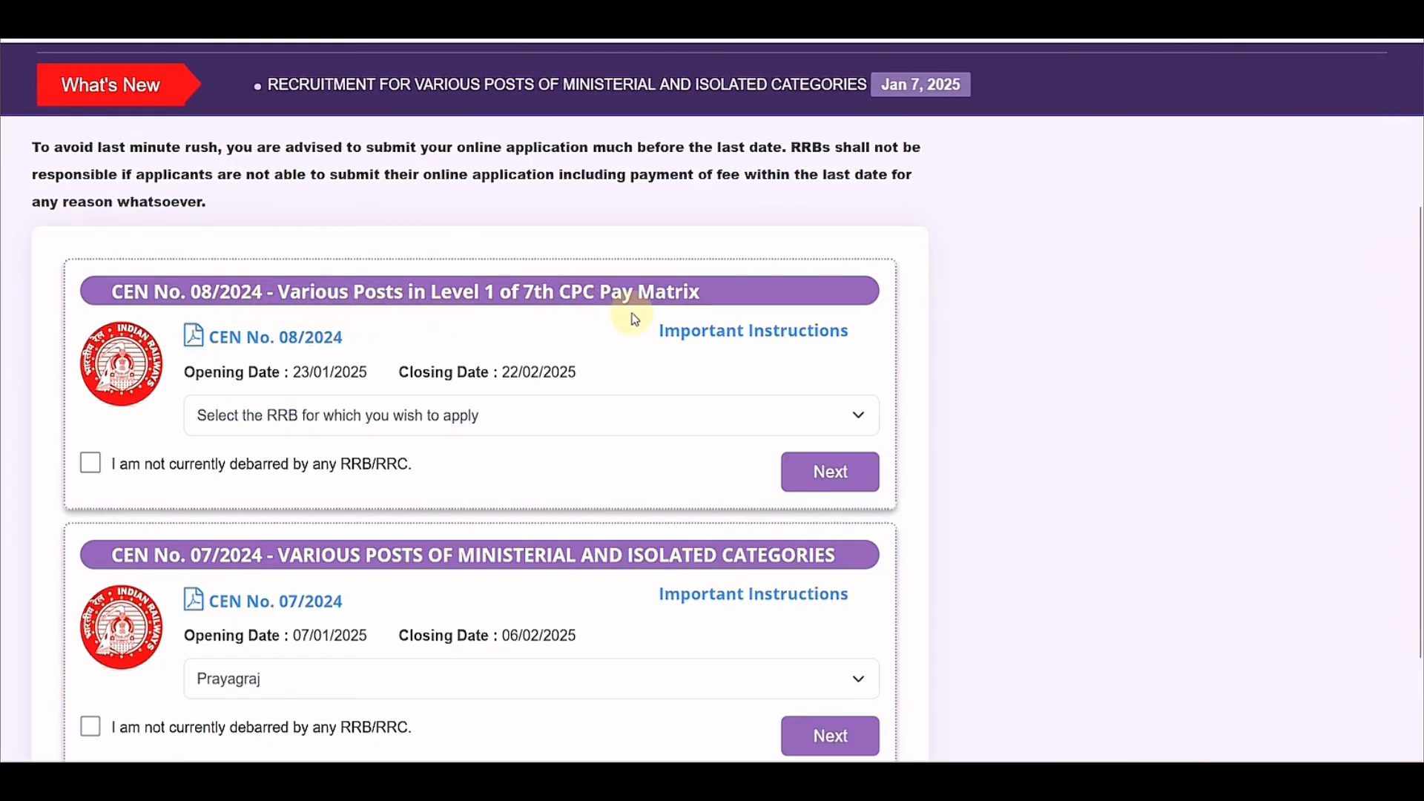
pyautogui.scroll(-1, 537, 336)
pyautogui.scroll(-2, 537, 336)
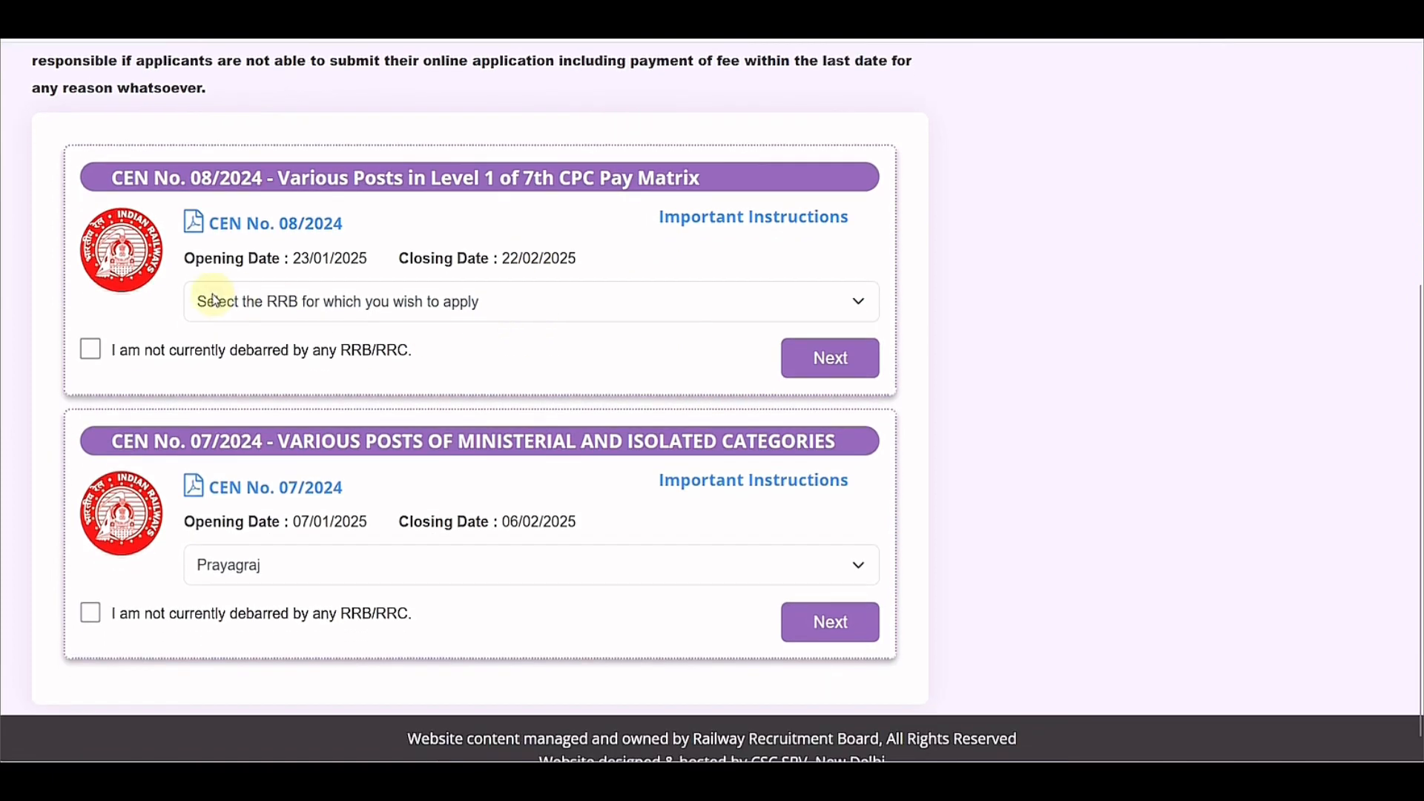
pyautogui.click(312, 321)
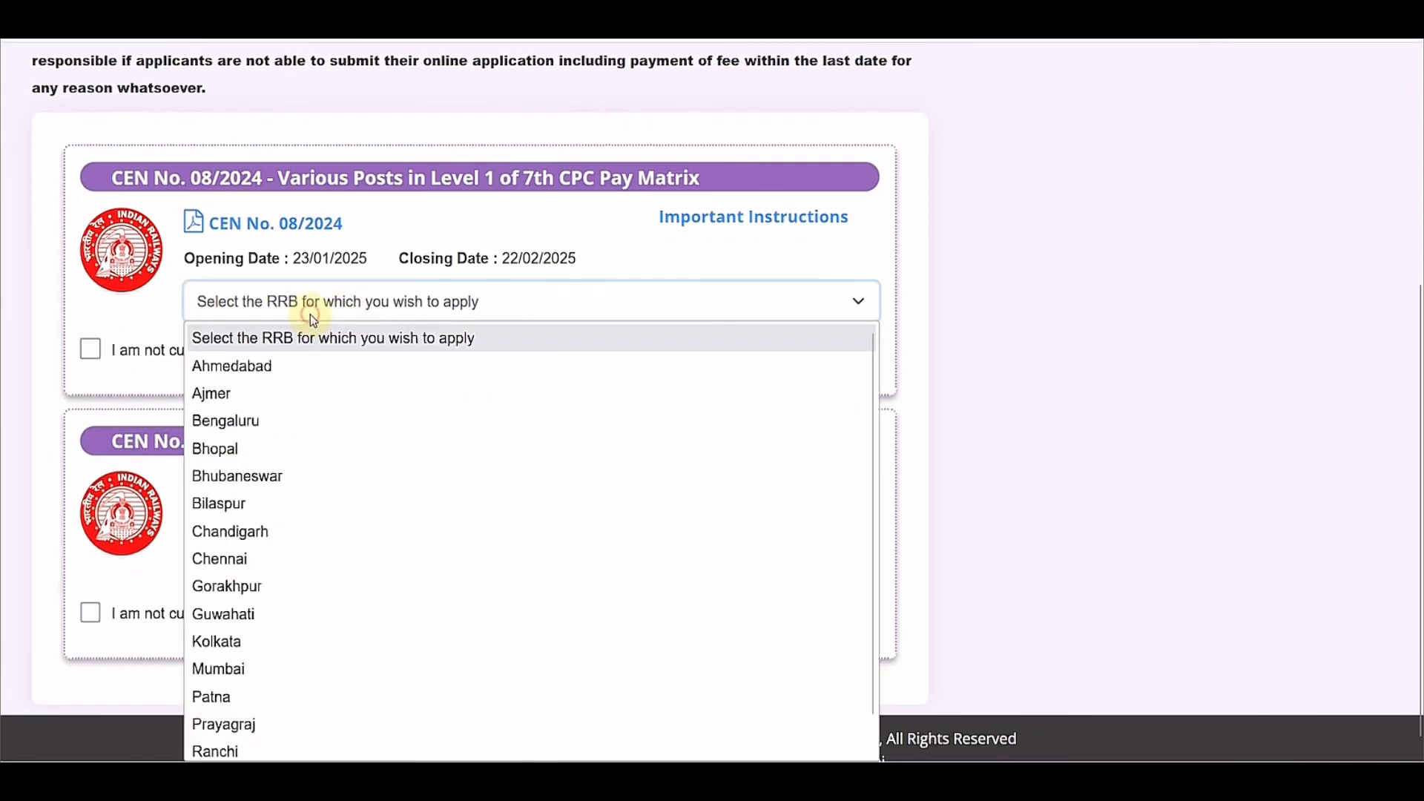
pyautogui.scroll(-1, 318, 416)
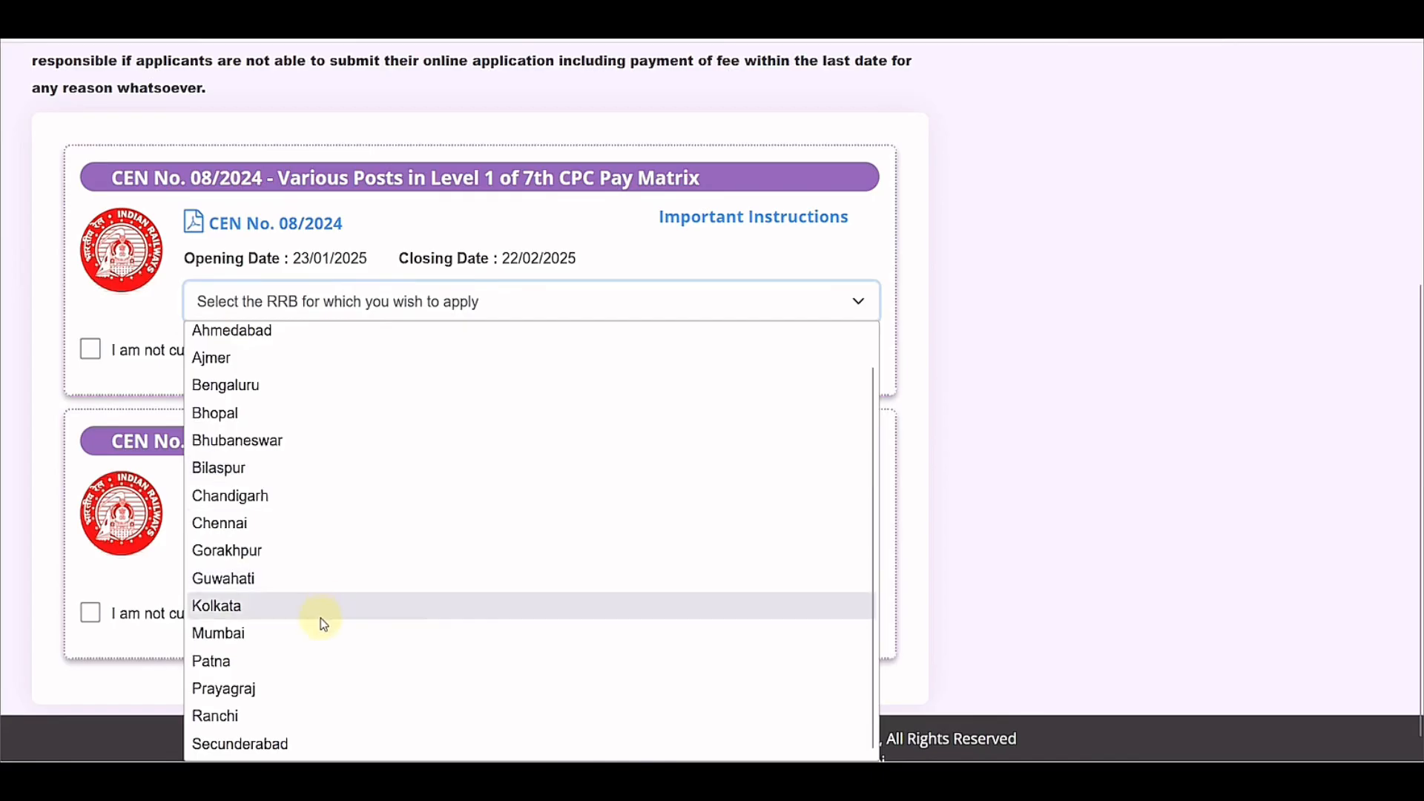
pyautogui.scroll(1, 336, 711)
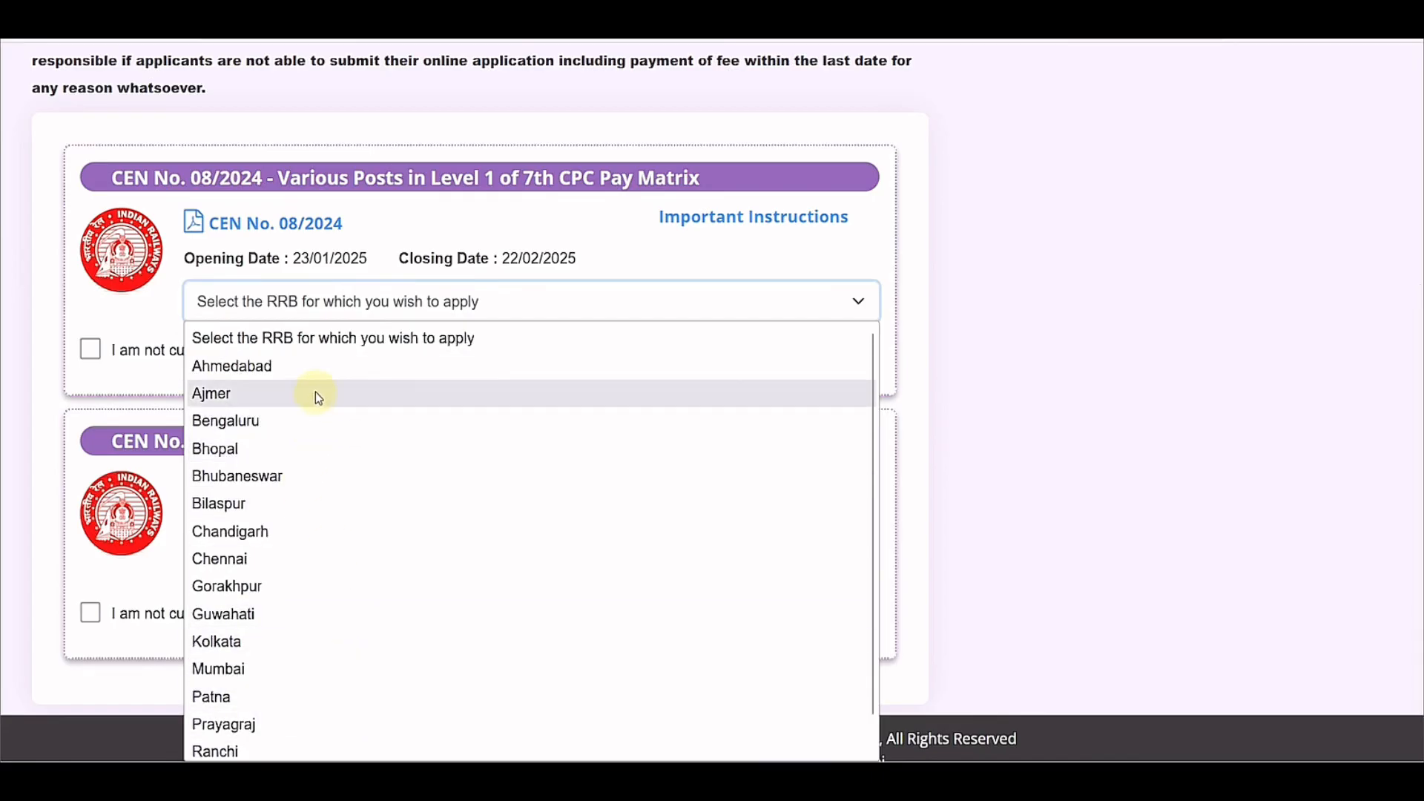
pyautogui.scroll(-1, 337, 415)
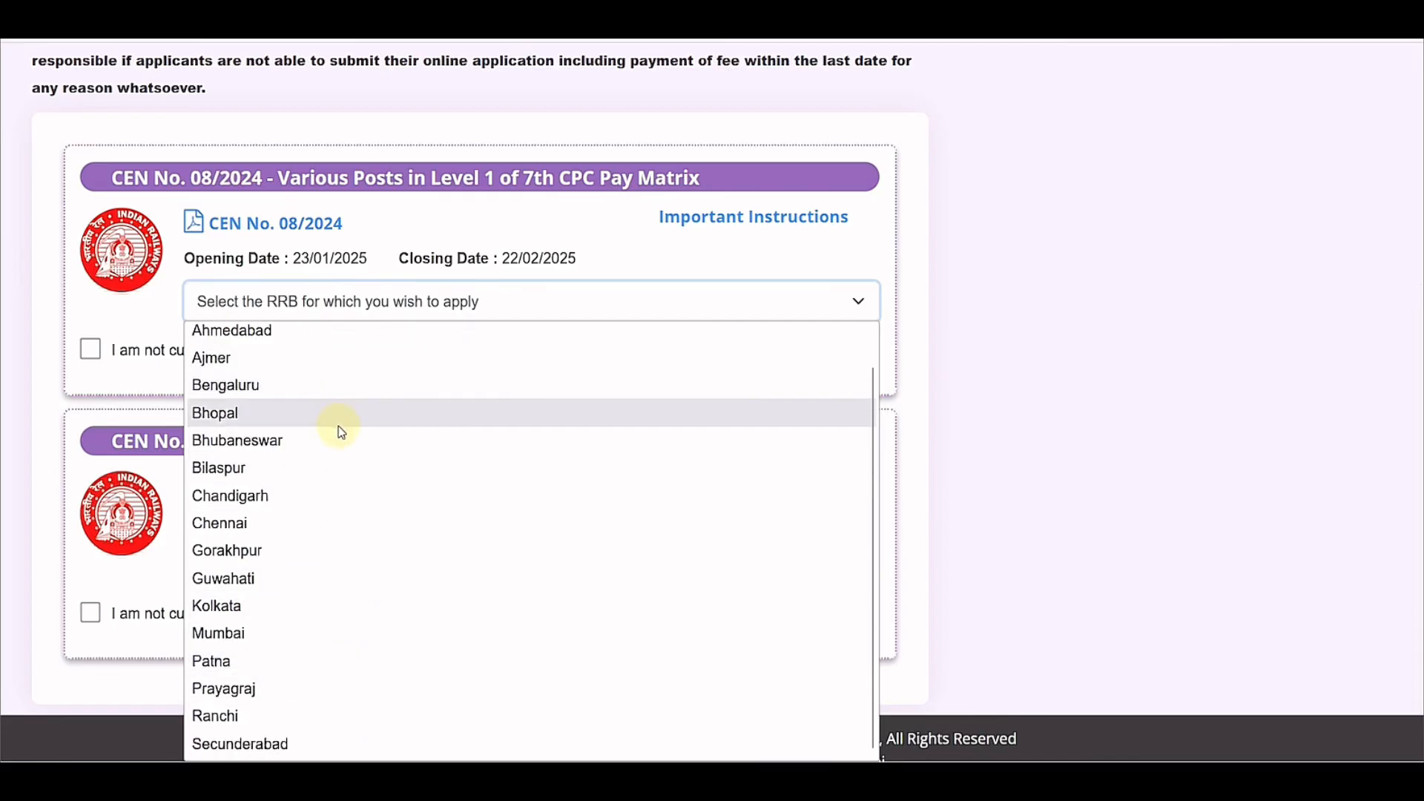
pyautogui.scroll(1, 338, 449)
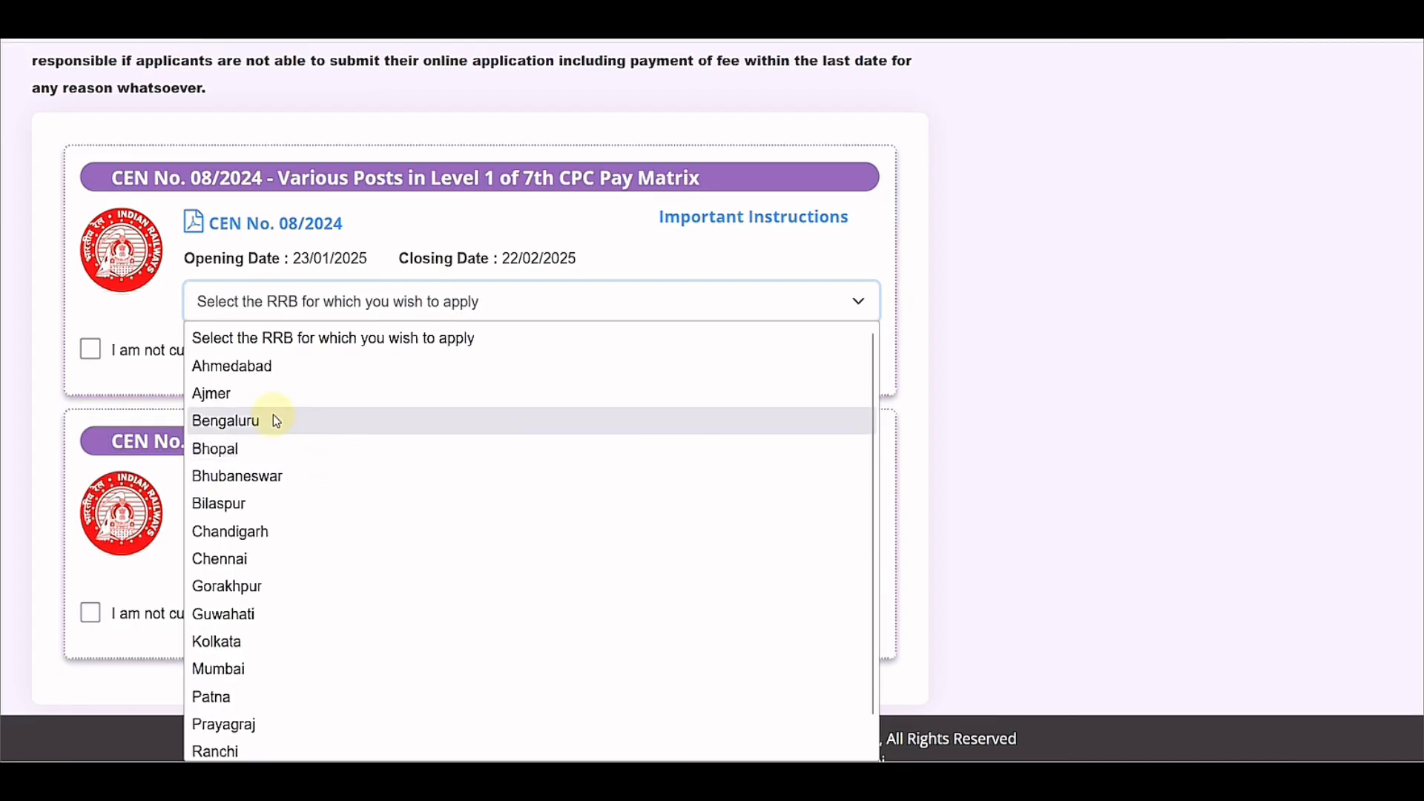
pyautogui.click(252, 399)
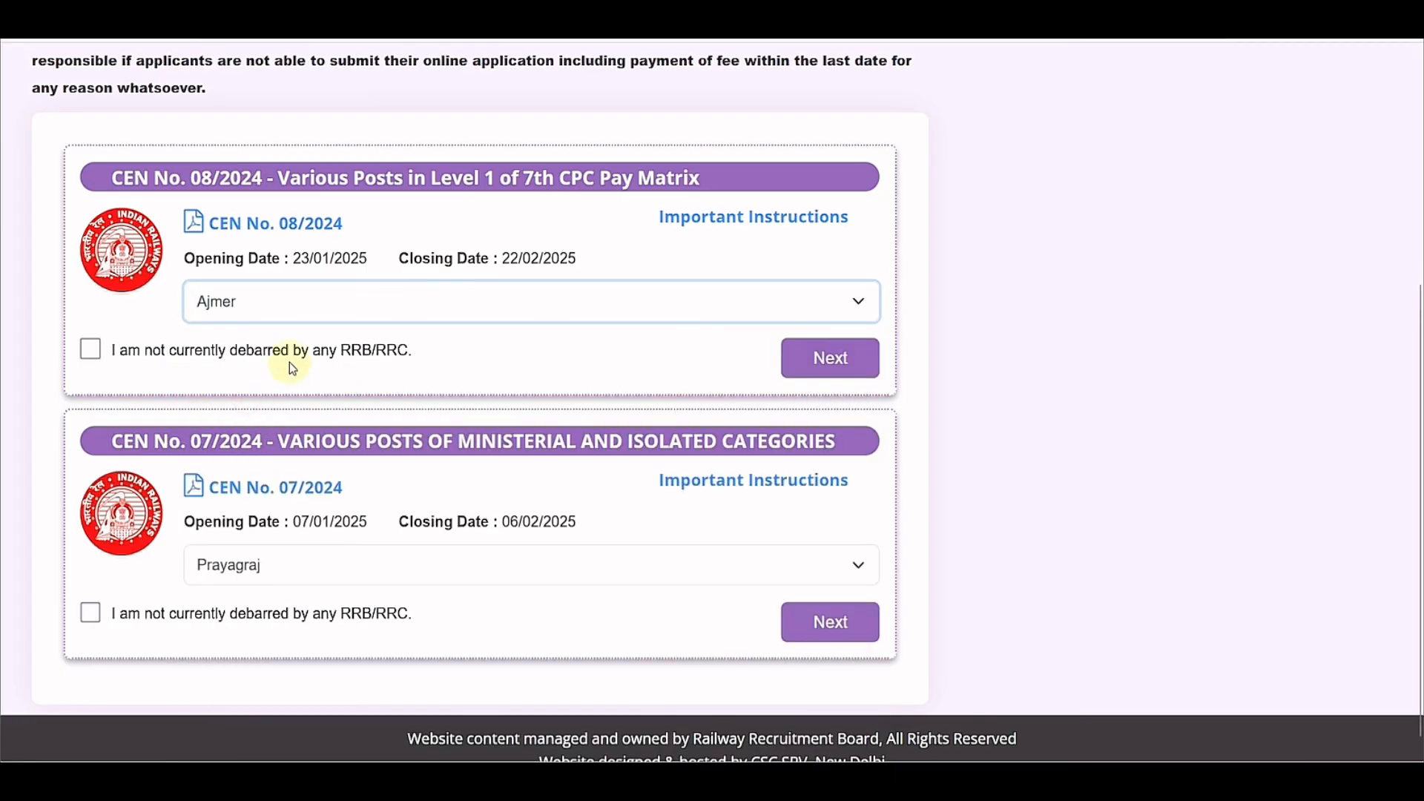
pyautogui.click(91, 352)
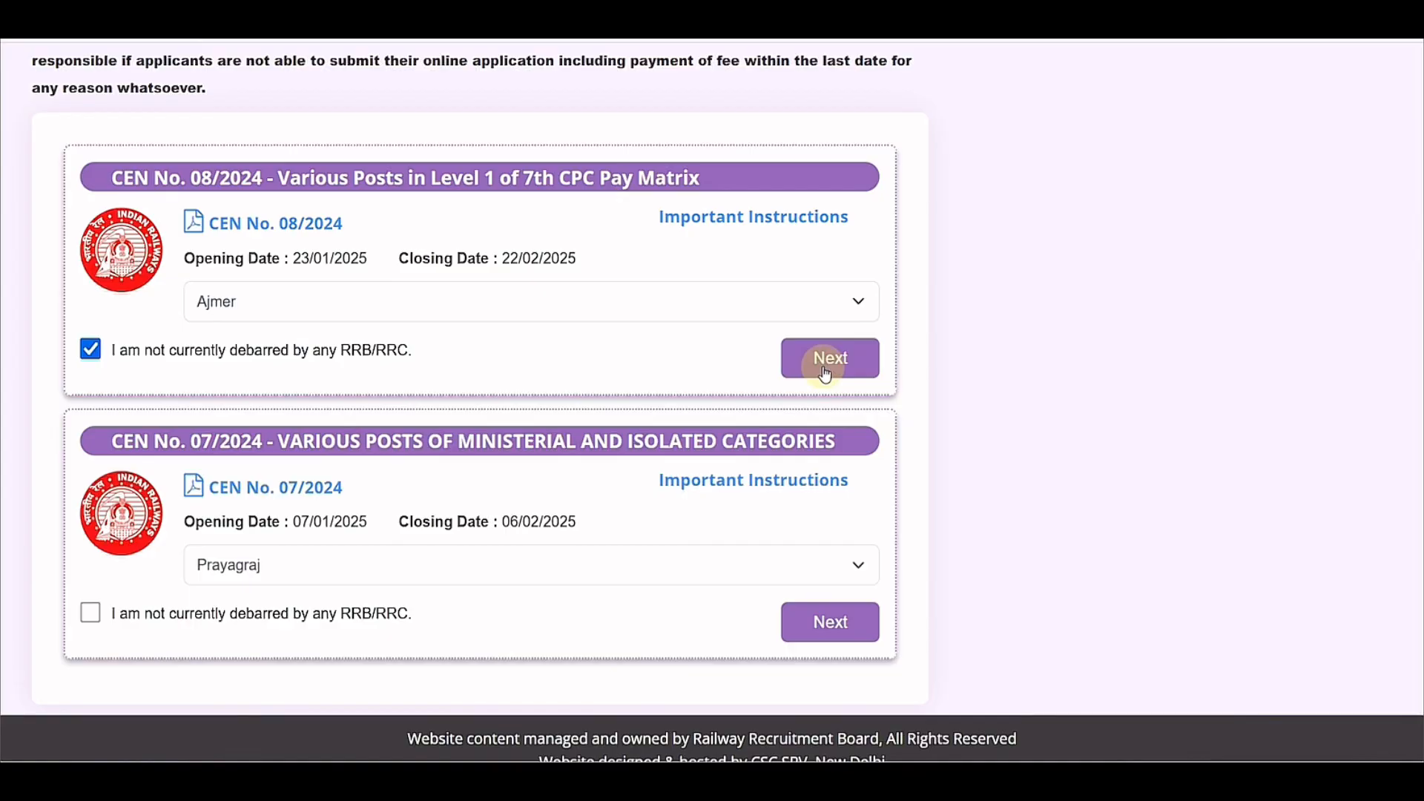
pyautogui.click(829, 360)
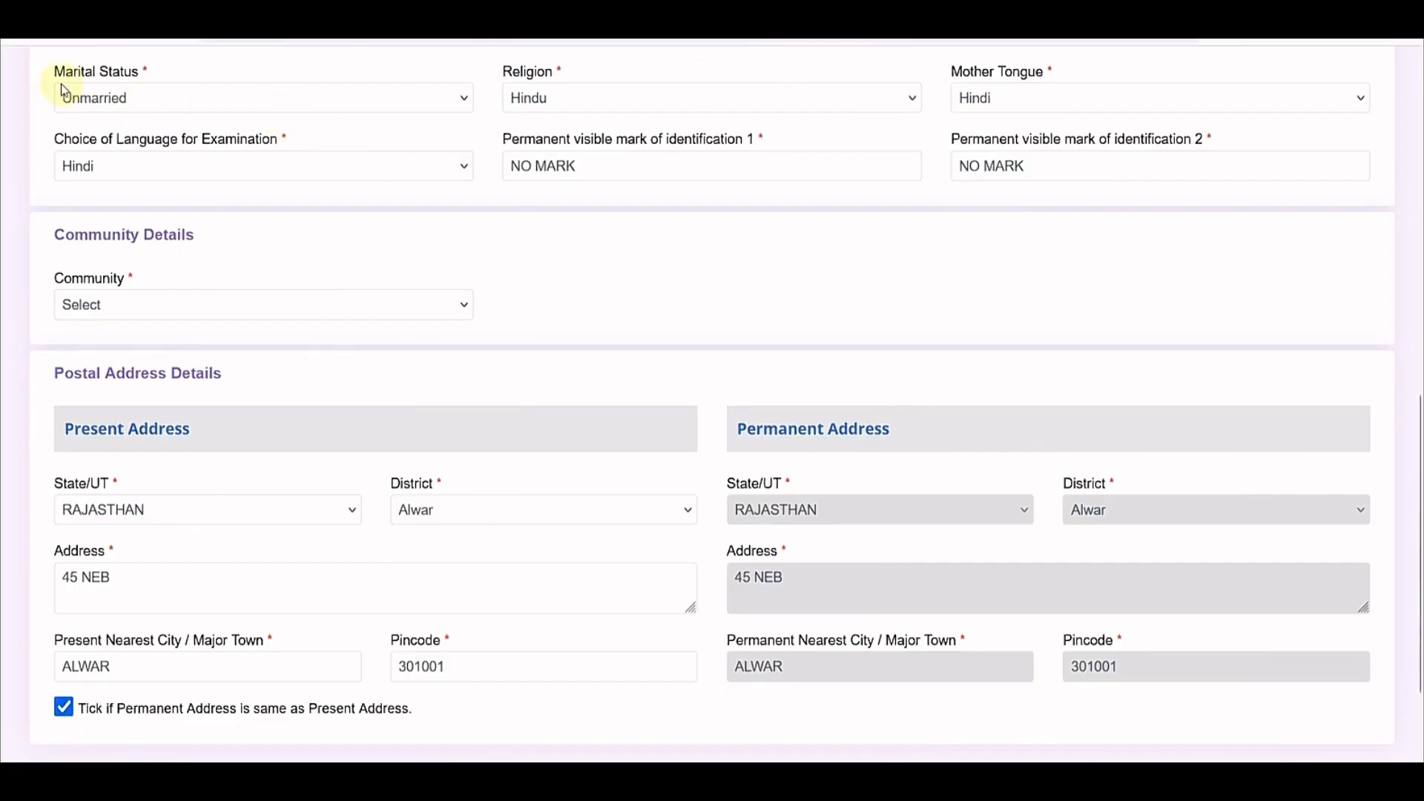
pyautogui.click(107, 89)
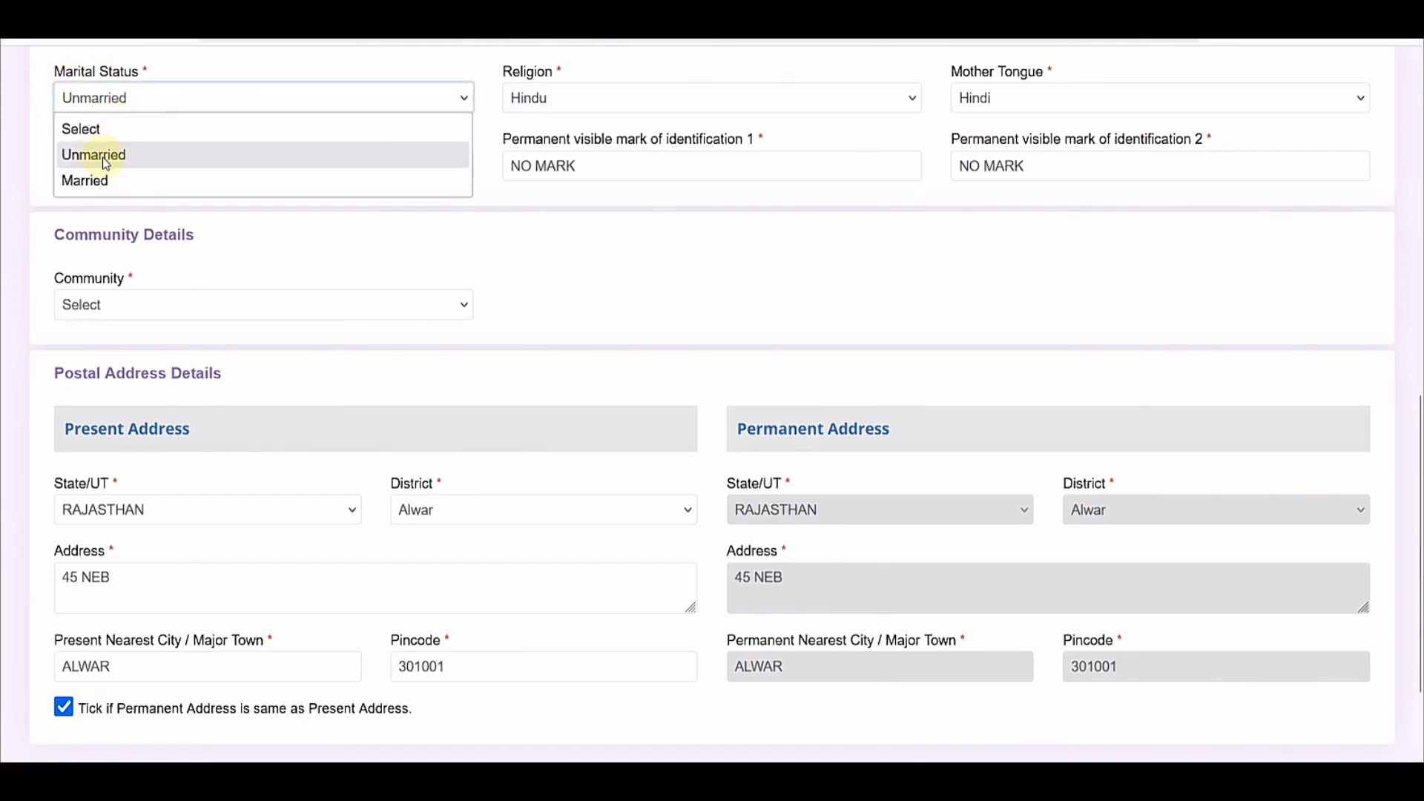
pyautogui.click(381, 254)
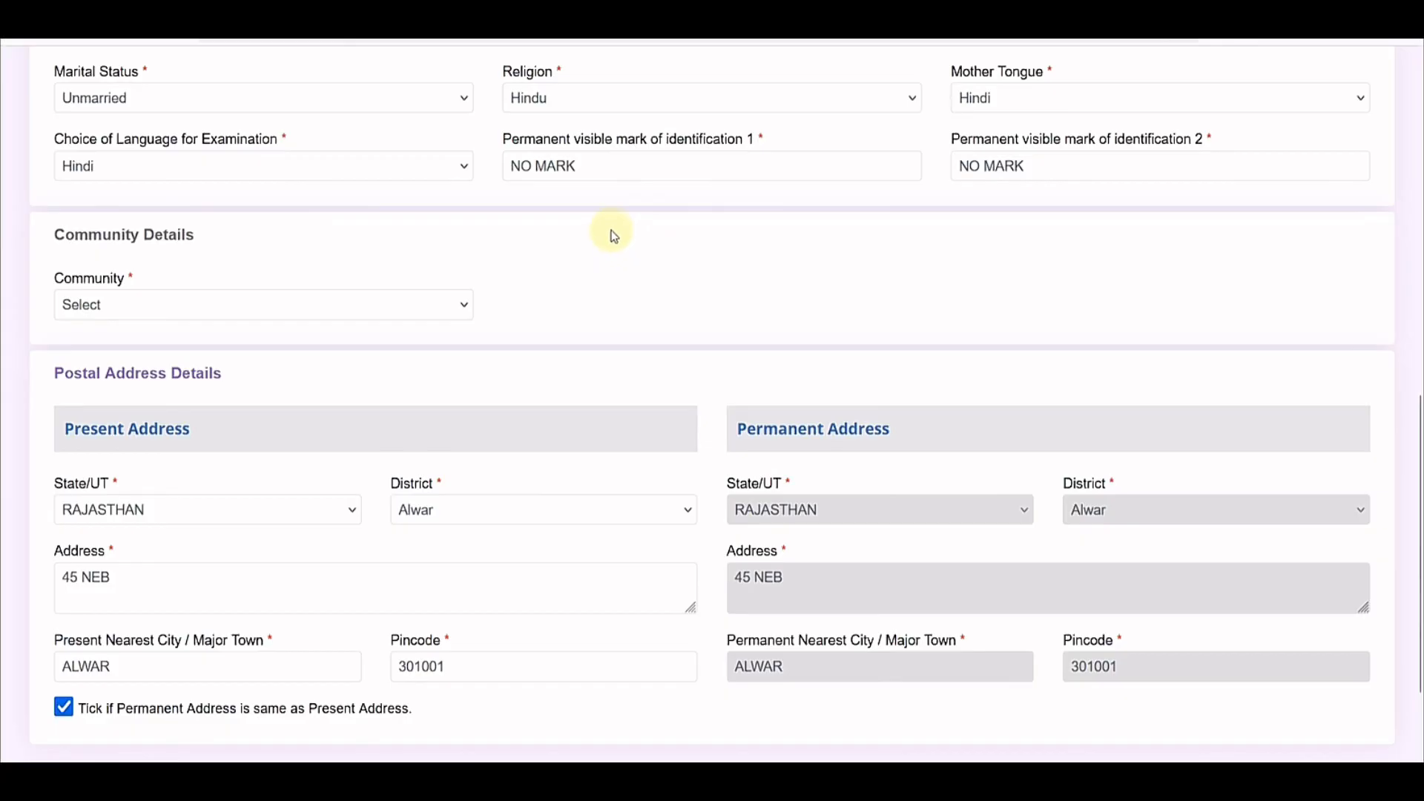
pyautogui.click(588, 111)
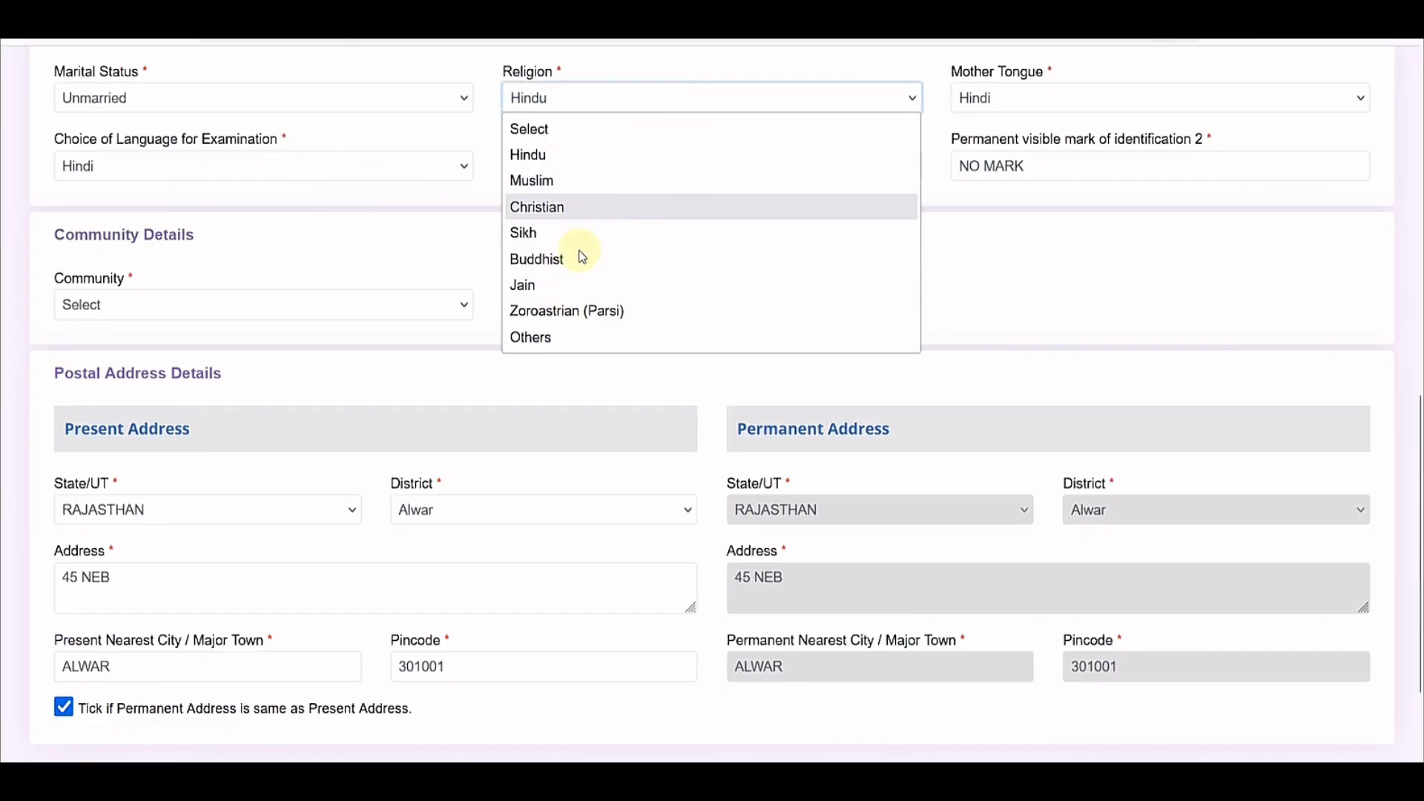
pyautogui.click(1021, 101)
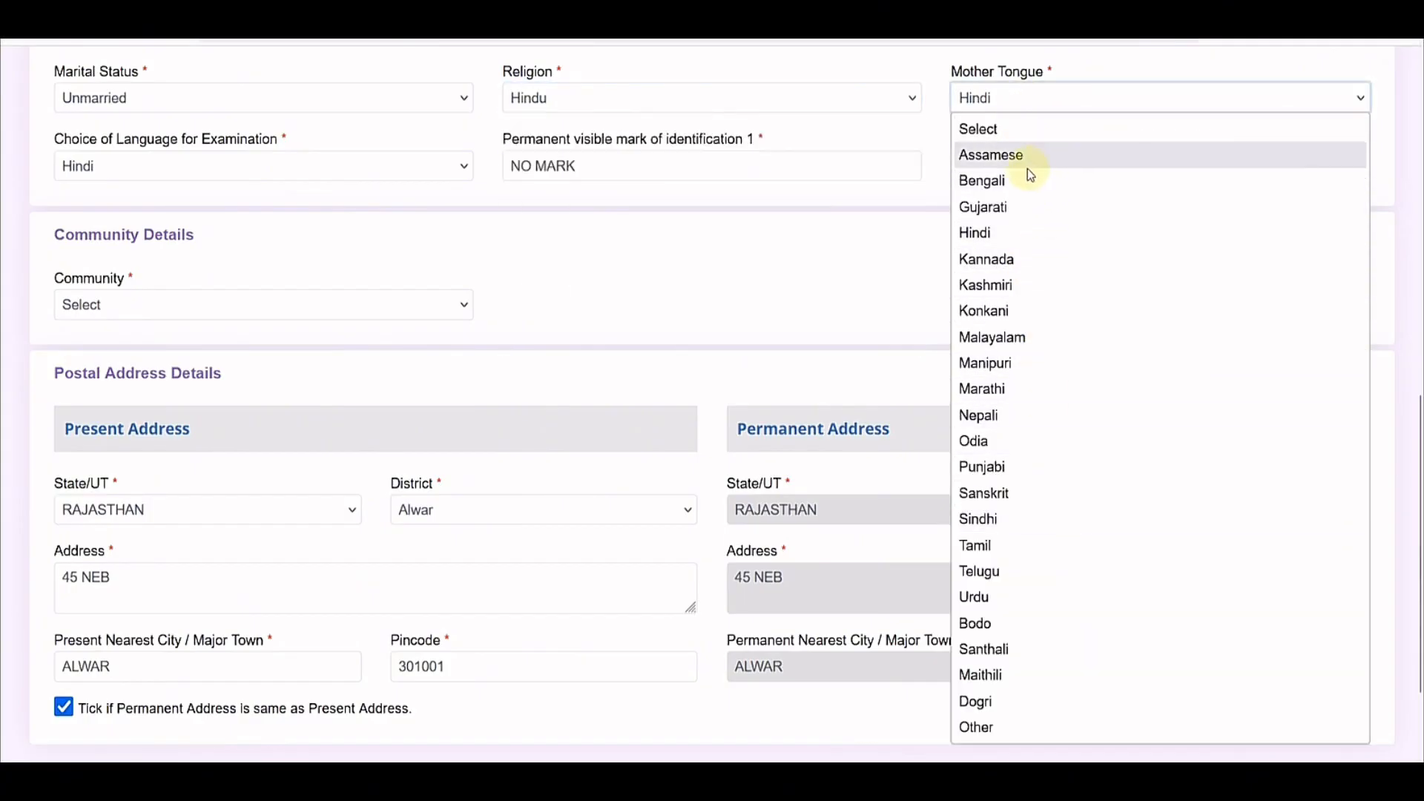
pyautogui.click(848, 245)
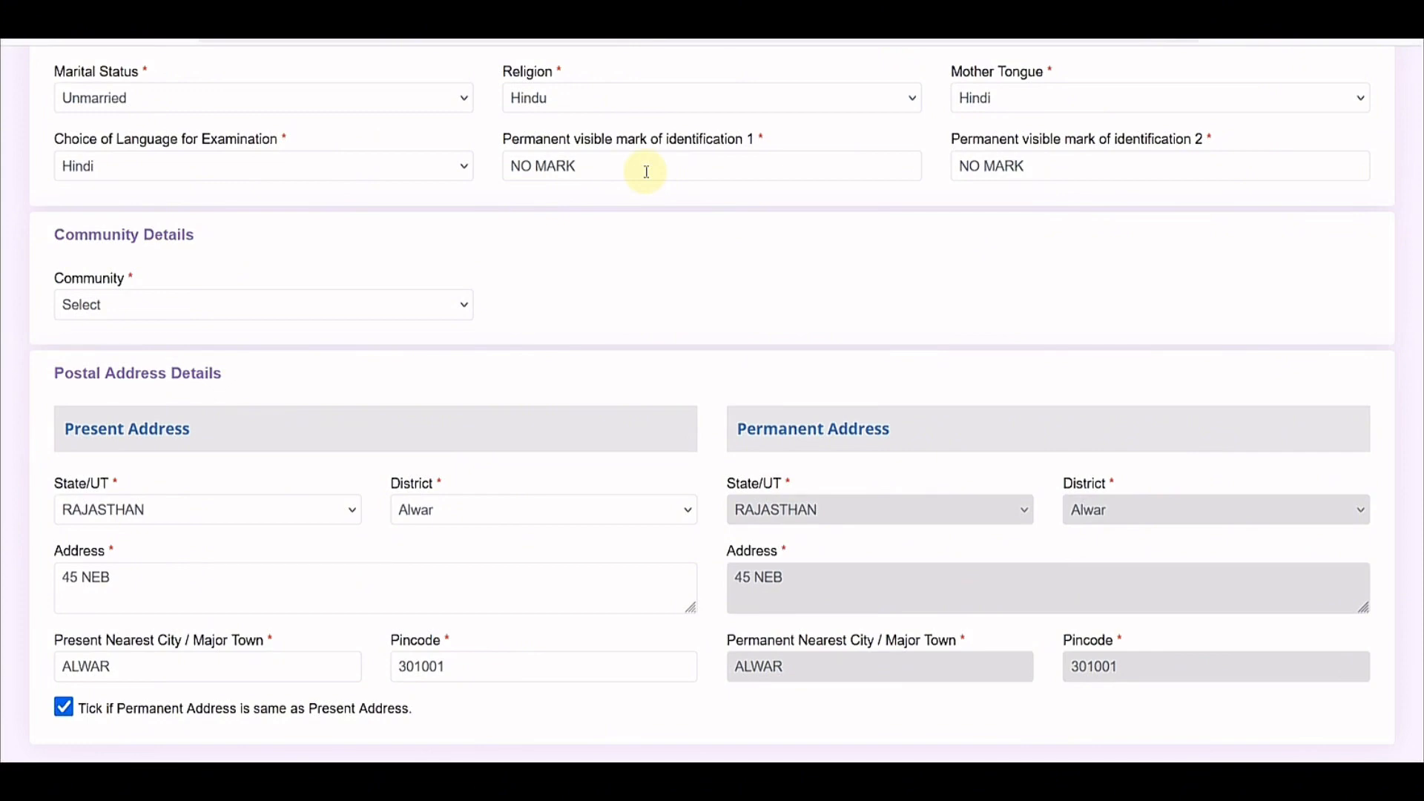
# Step: Change Community from UR to SC (Scheduled Caste) and agree to the reservation eligibility notice
pyautogui.click(247, 306)
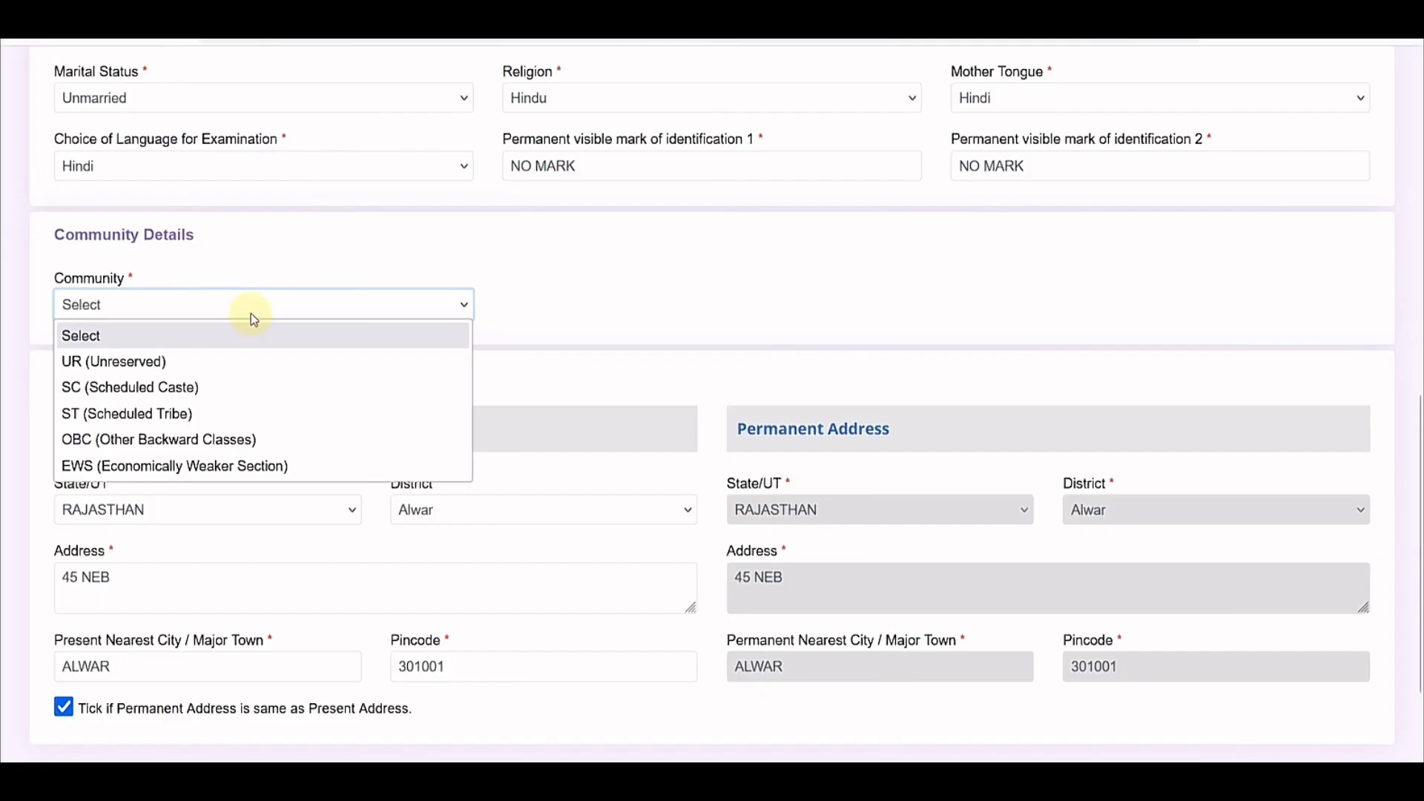
pyautogui.click(178, 362)
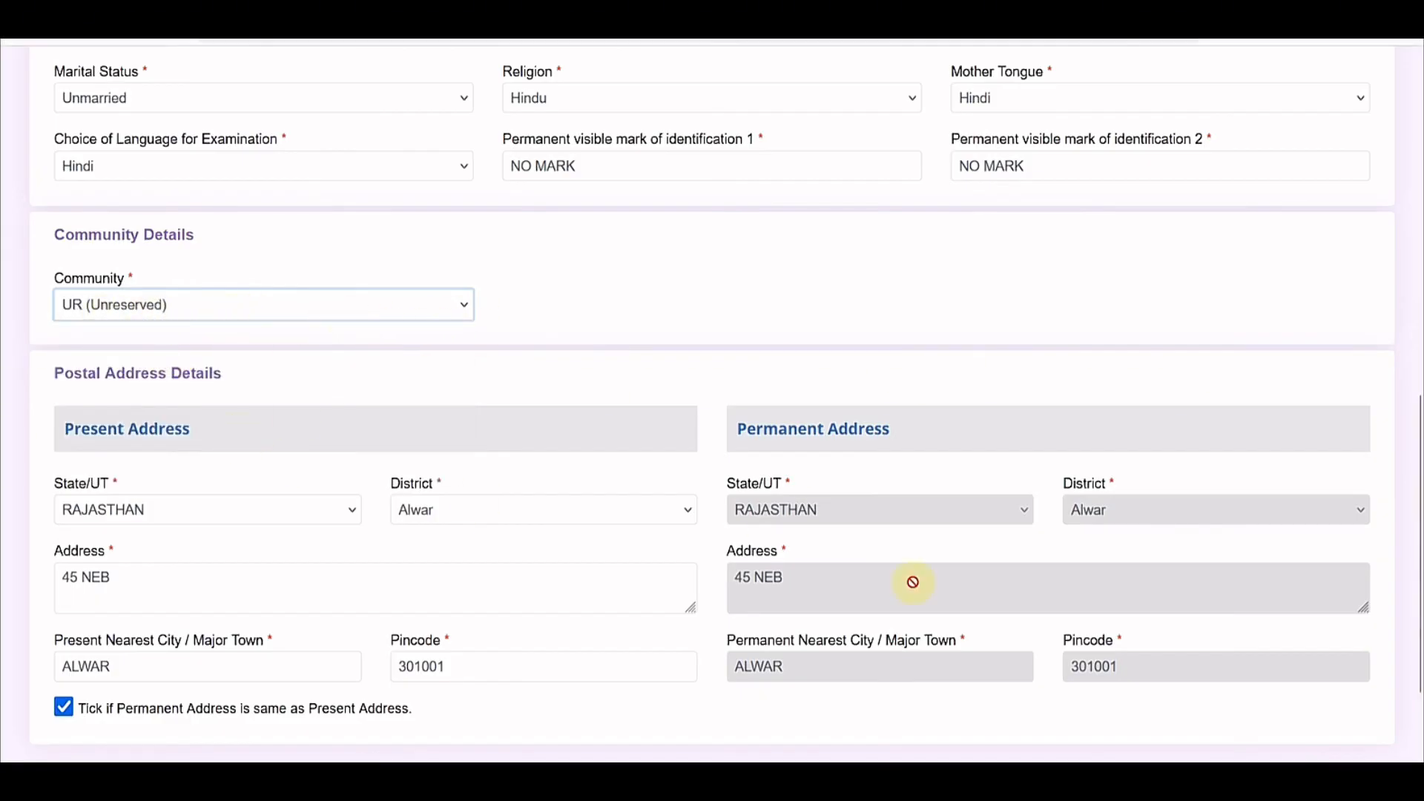
pyautogui.click(208, 309)
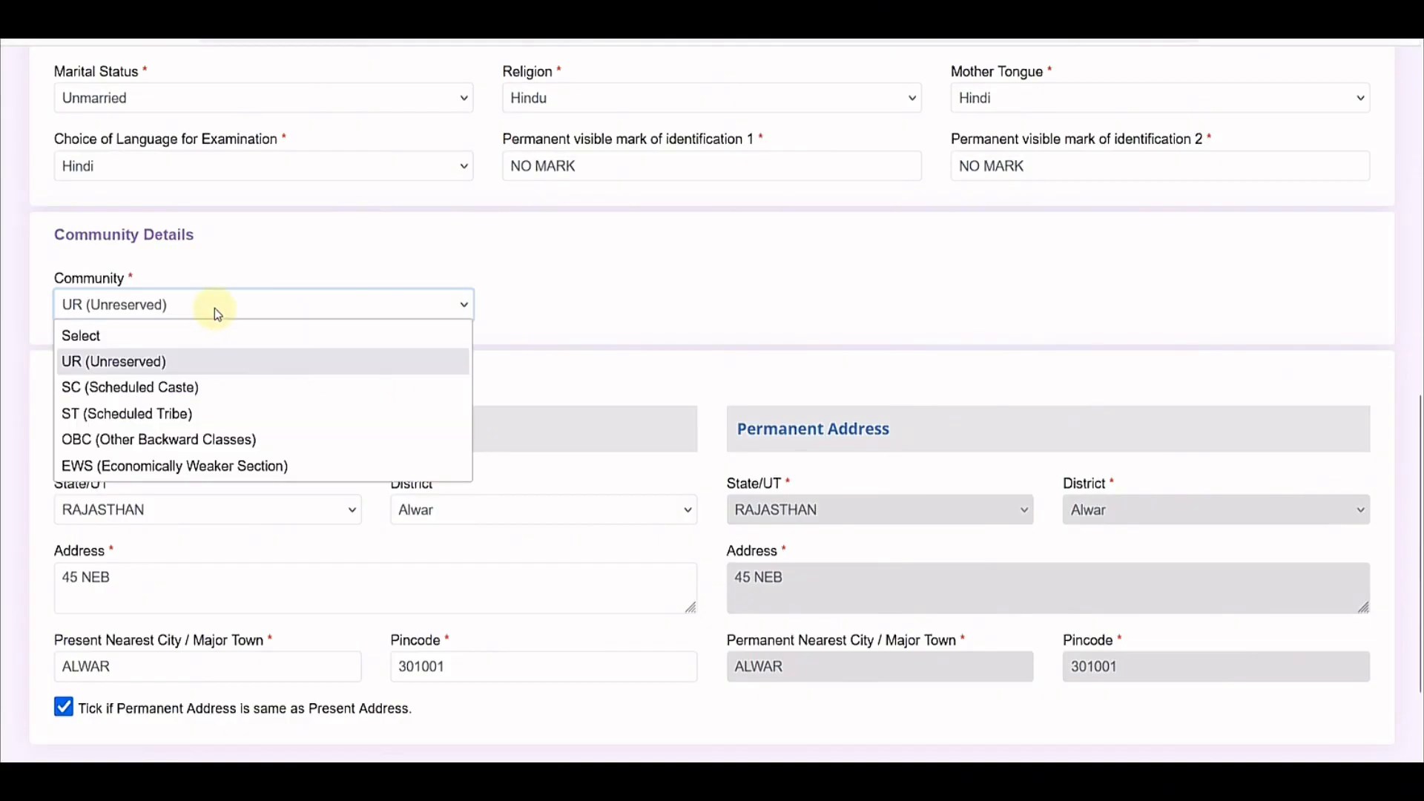
pyautogui.click(117, 389)
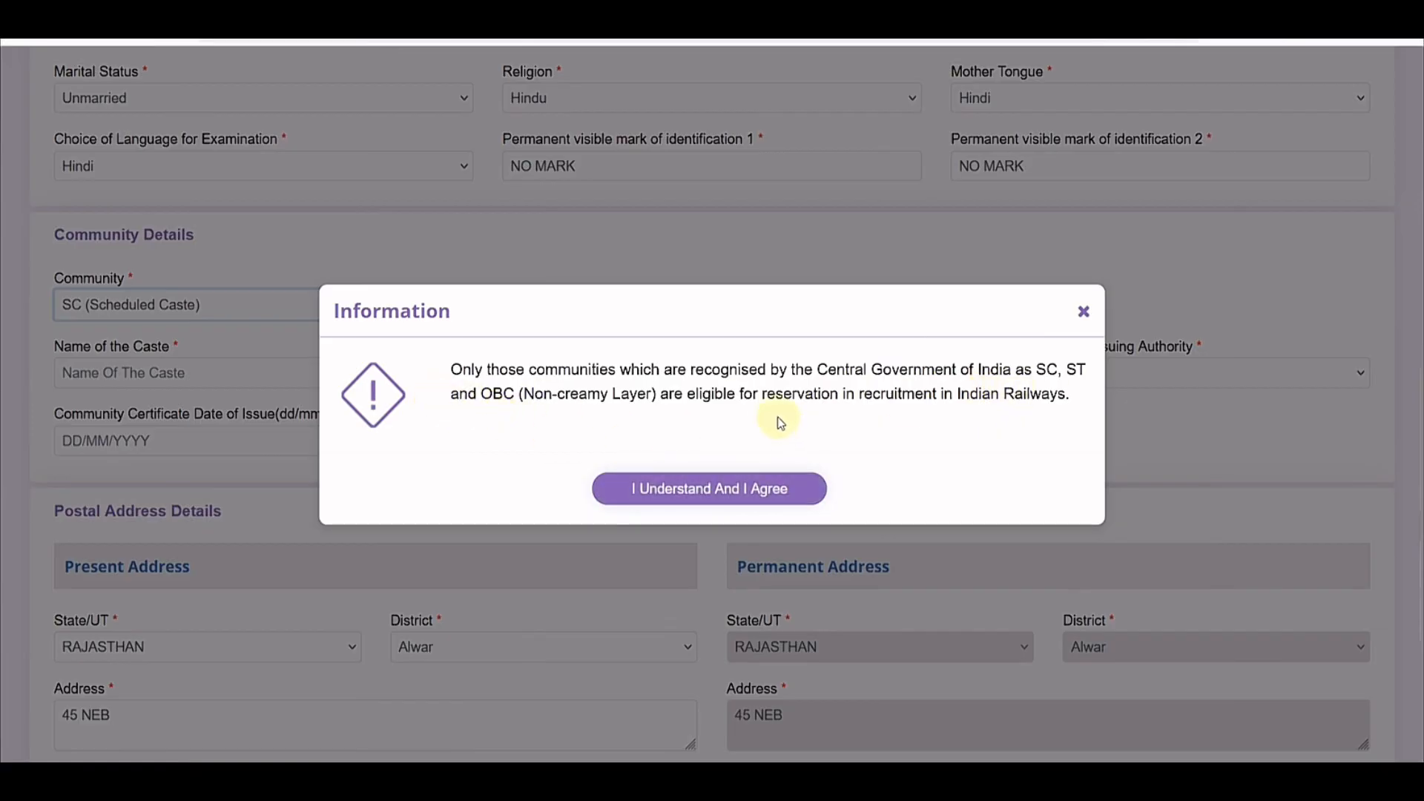
pyautogui.moveTo(817, 370); pyautogui.dragTo(1013, 371)
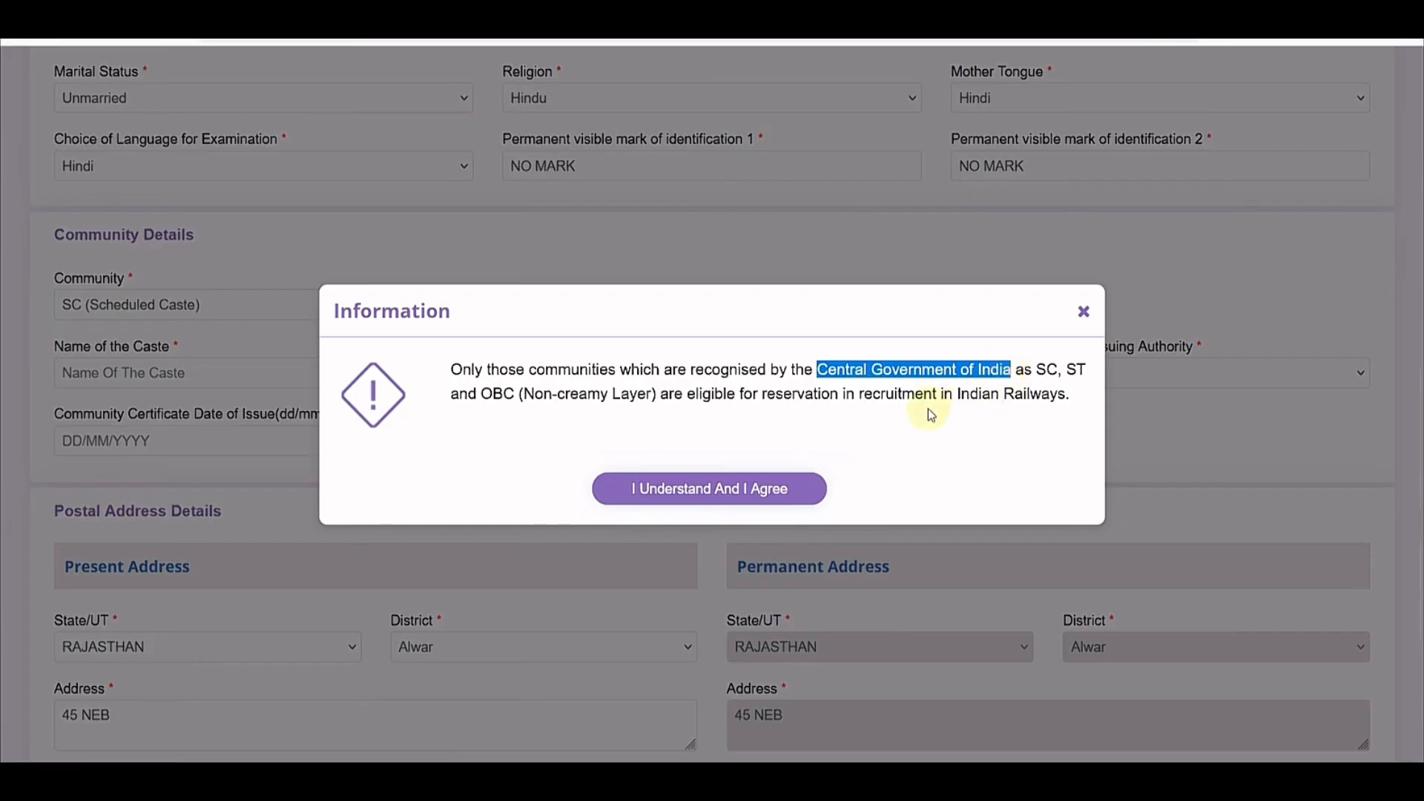
pyautogui.click(870, 394)
pyautogui.click(726, 496)
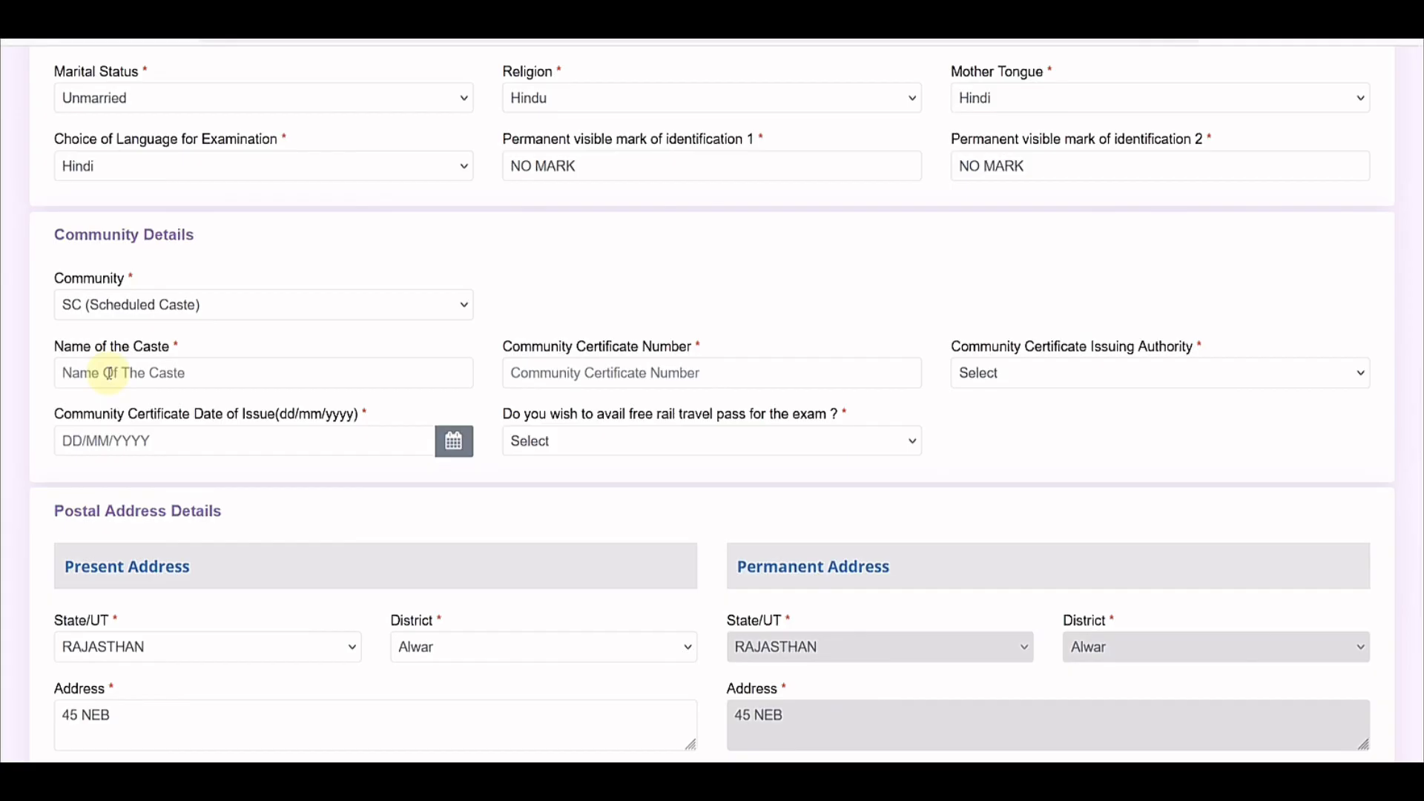
# Step: Set the certificate's issuing authority to City Magistrate and issuing state to RAJASTHAN
pyautogui.click(573, 375)
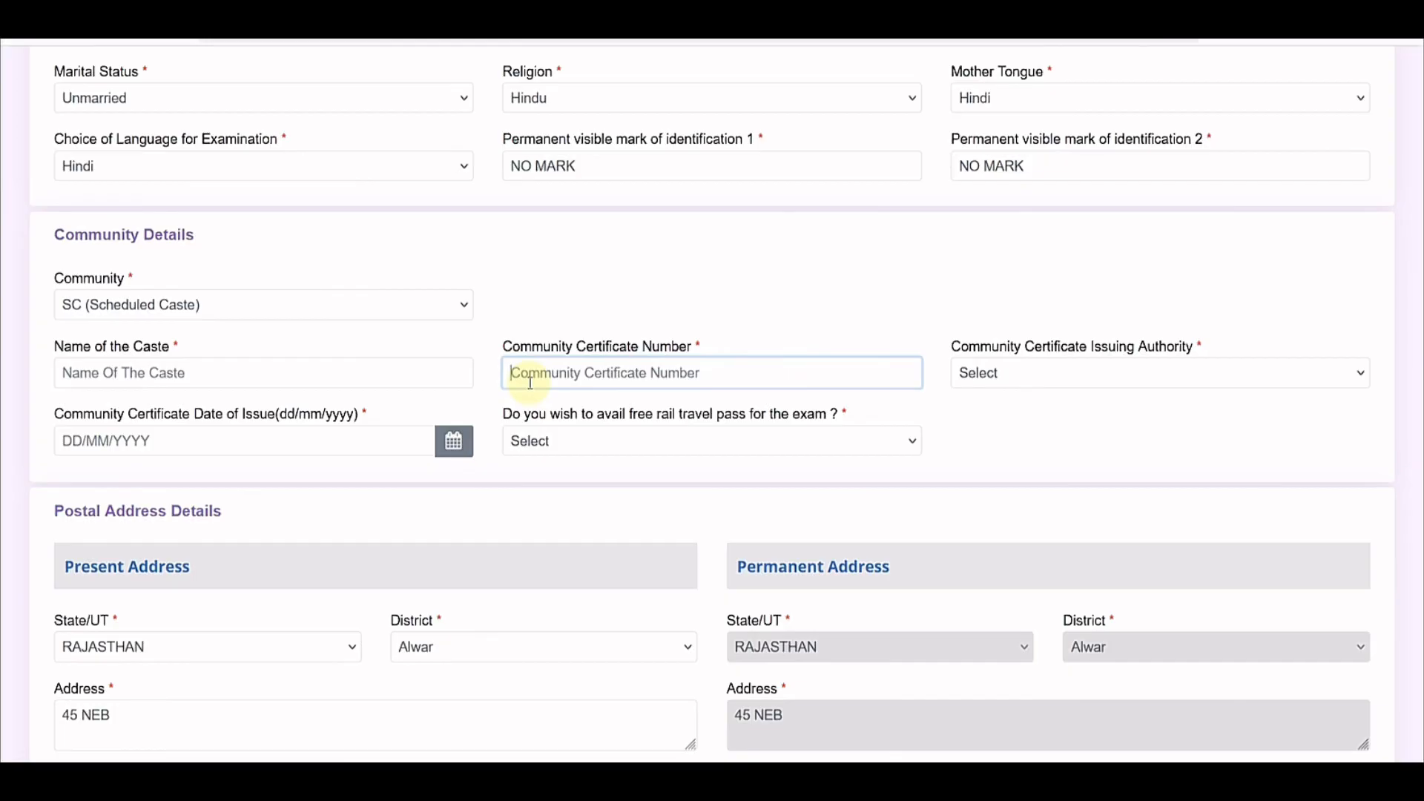
pyautogui.click(1090, 382)
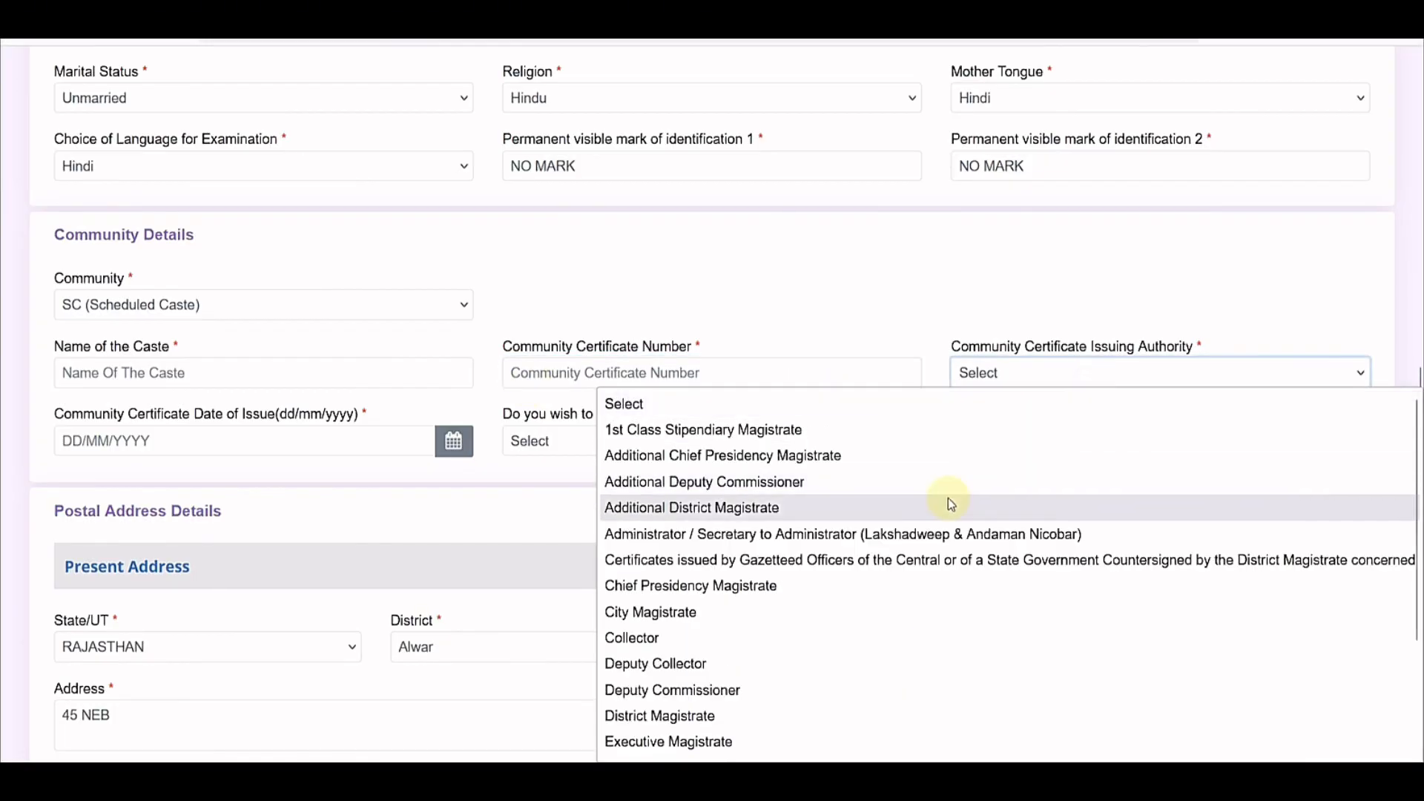
pyautogui.scroll(-2, 942, 501)
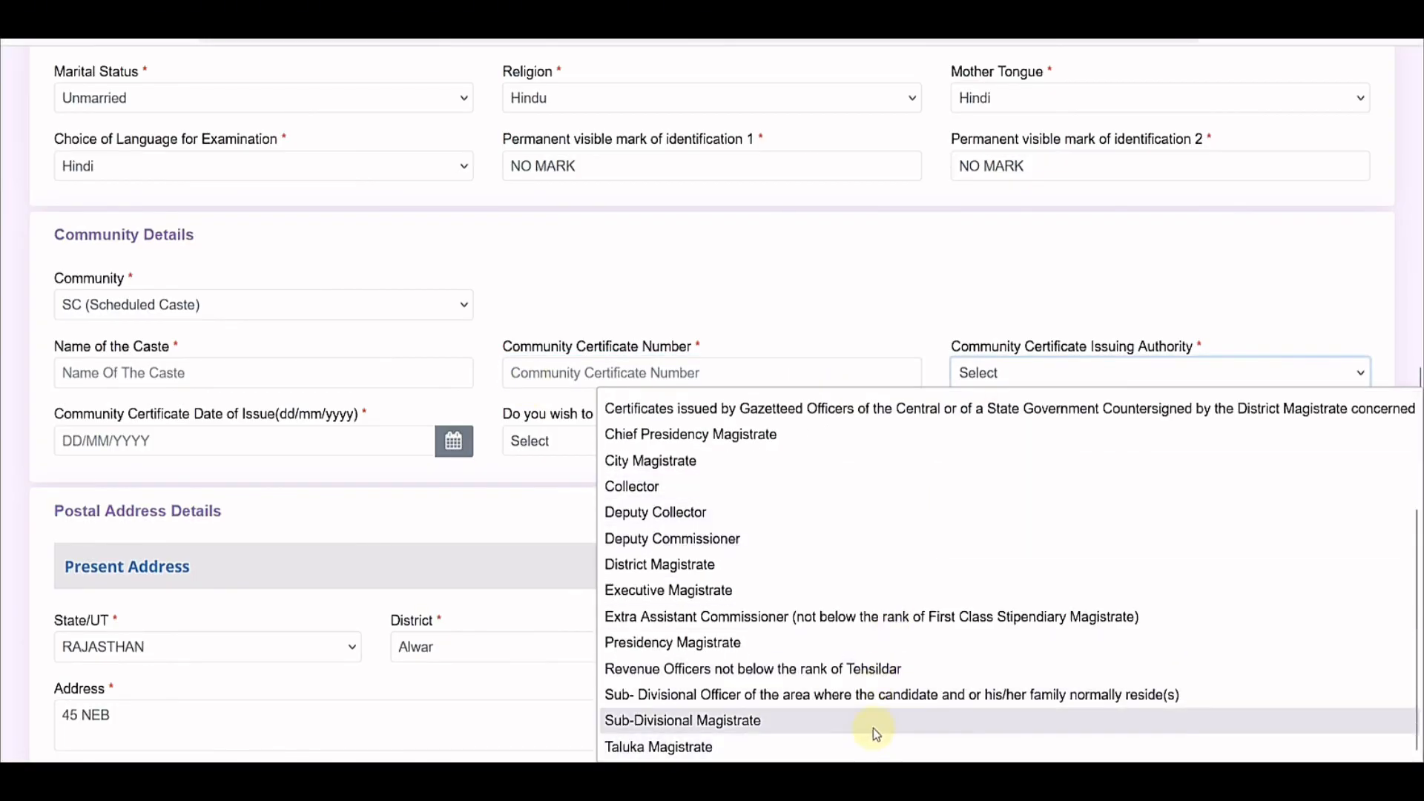
pyautogui.scroll(2, 875, 731)
pyautogui.scroll(-2, 822, 520)
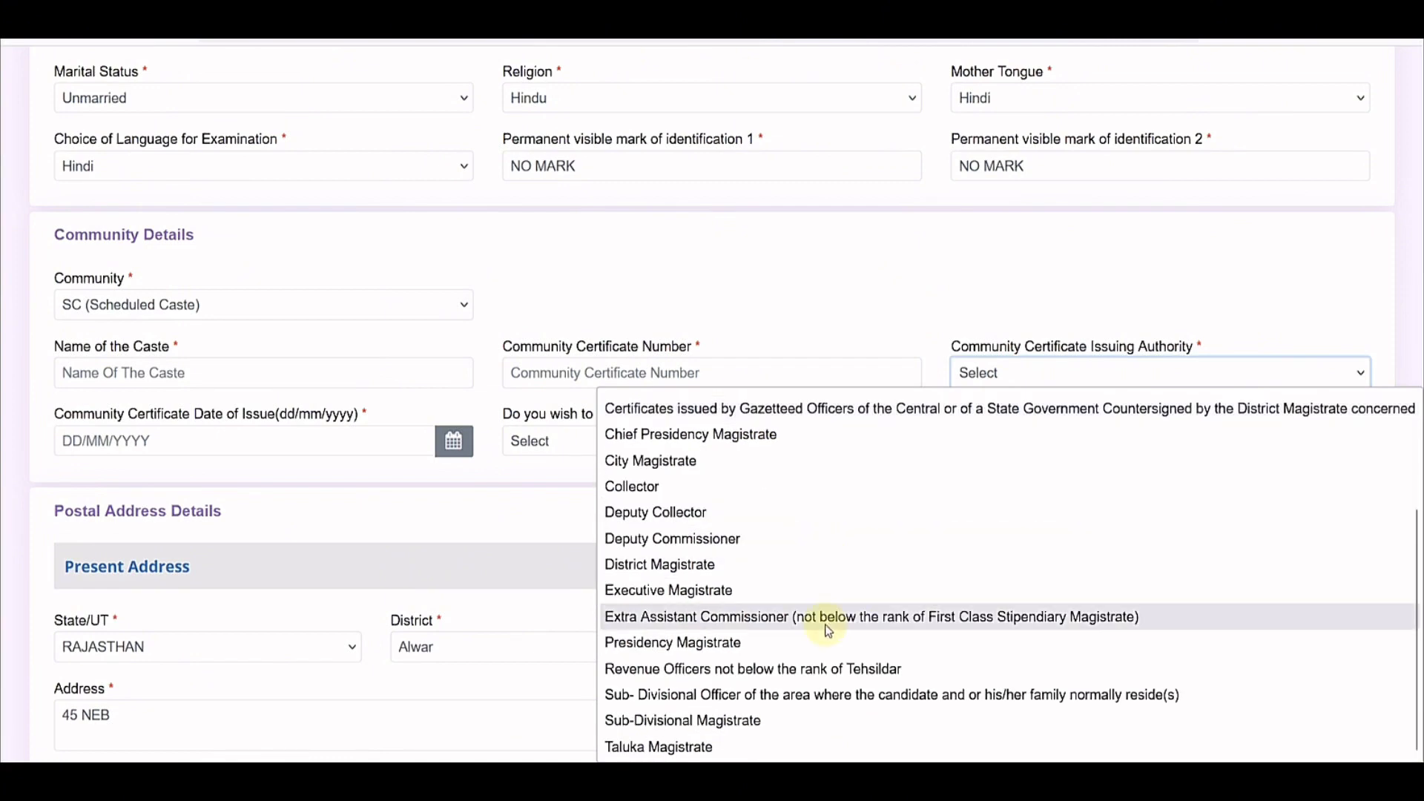
pyautogui.scroll(2, 801, 742)
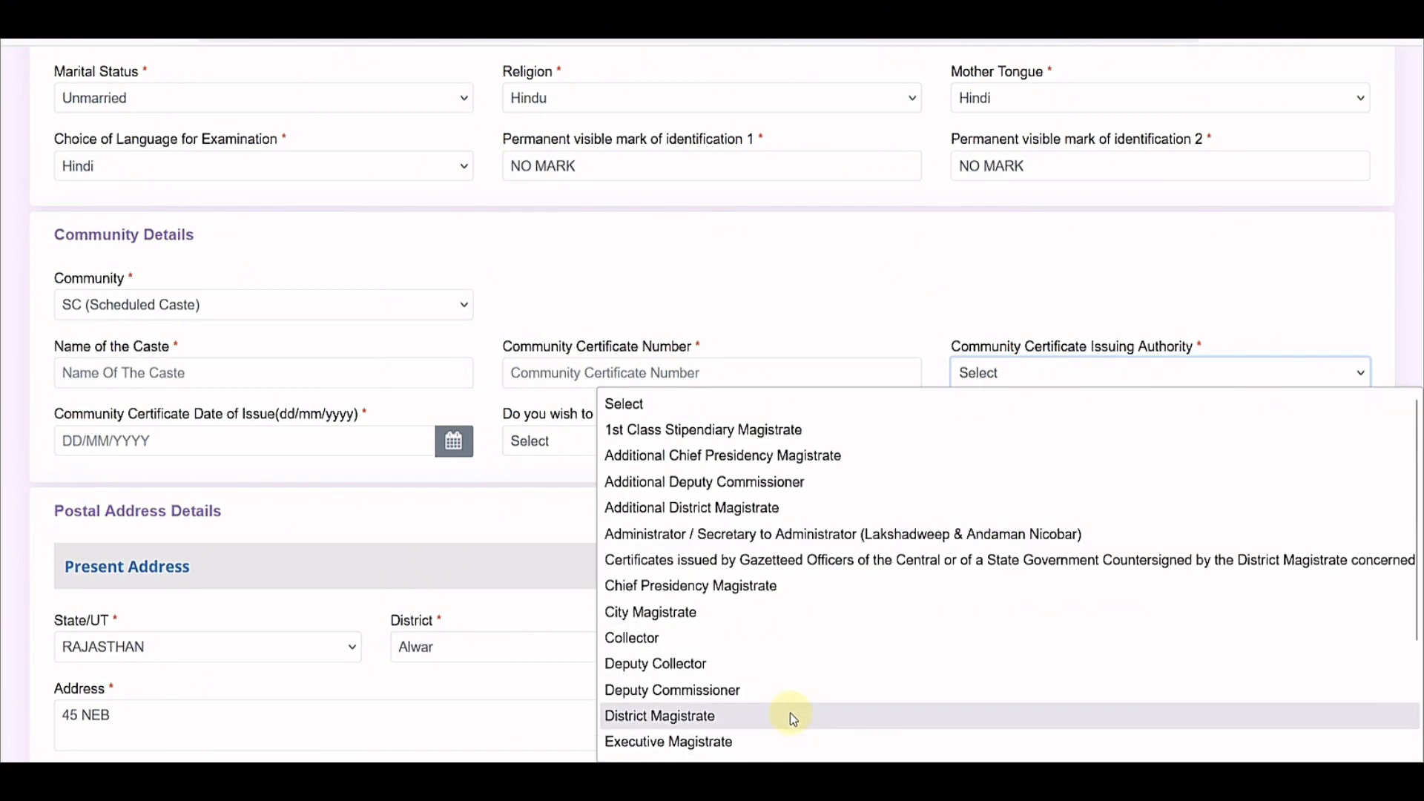
pyautogui.click(739, 620)
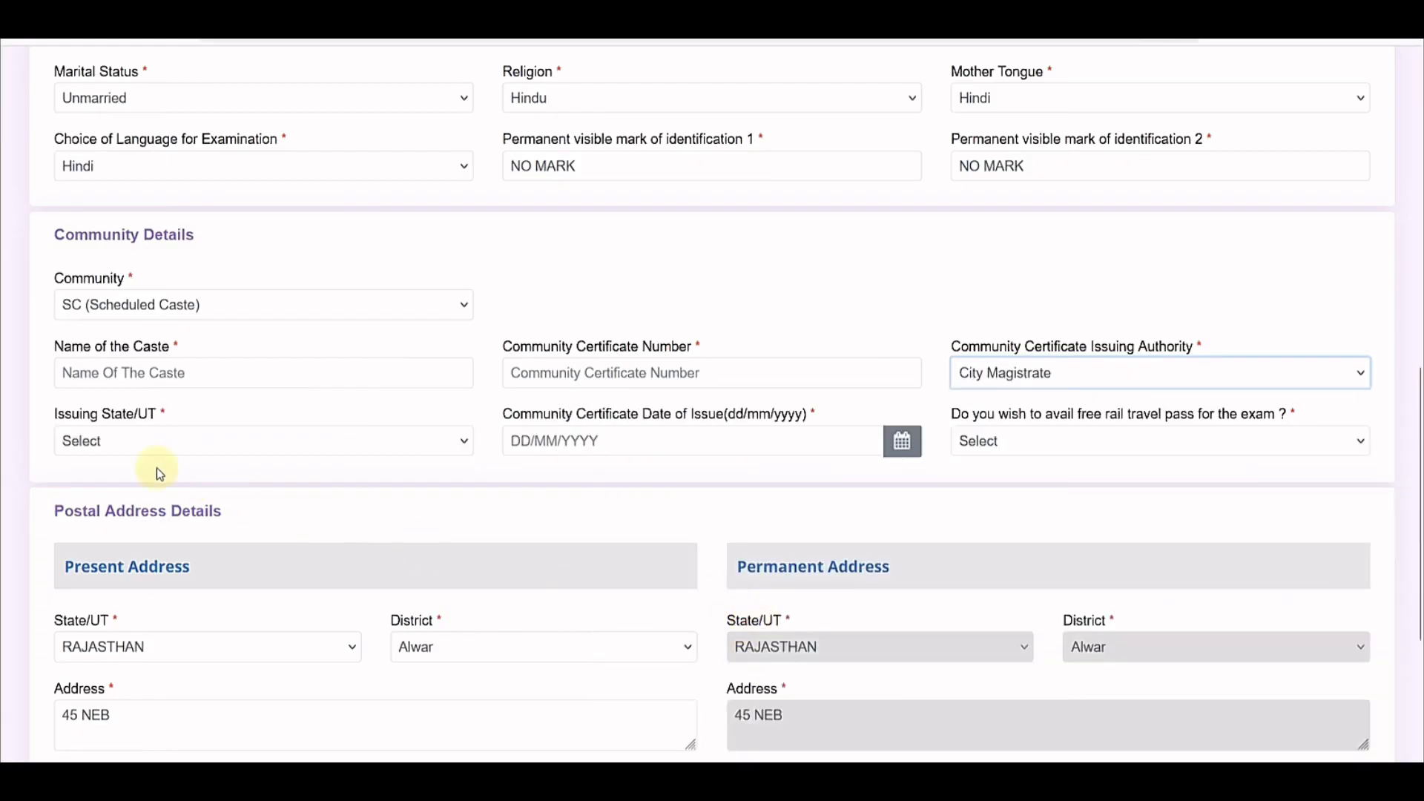
pyautogui.click(115, 444)
pyautogui.scroll(-8, 144, 318)
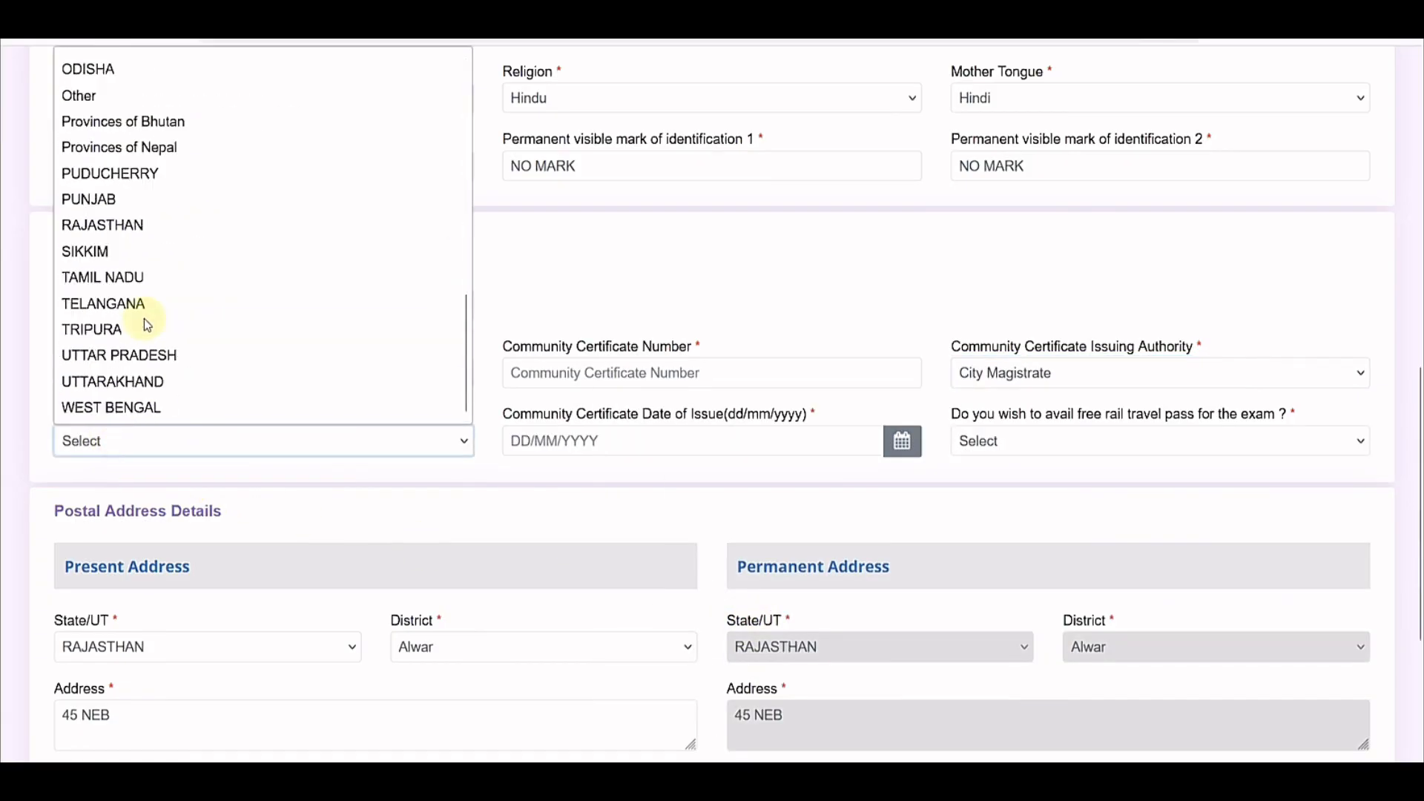
pyautogui.click(128, 236)
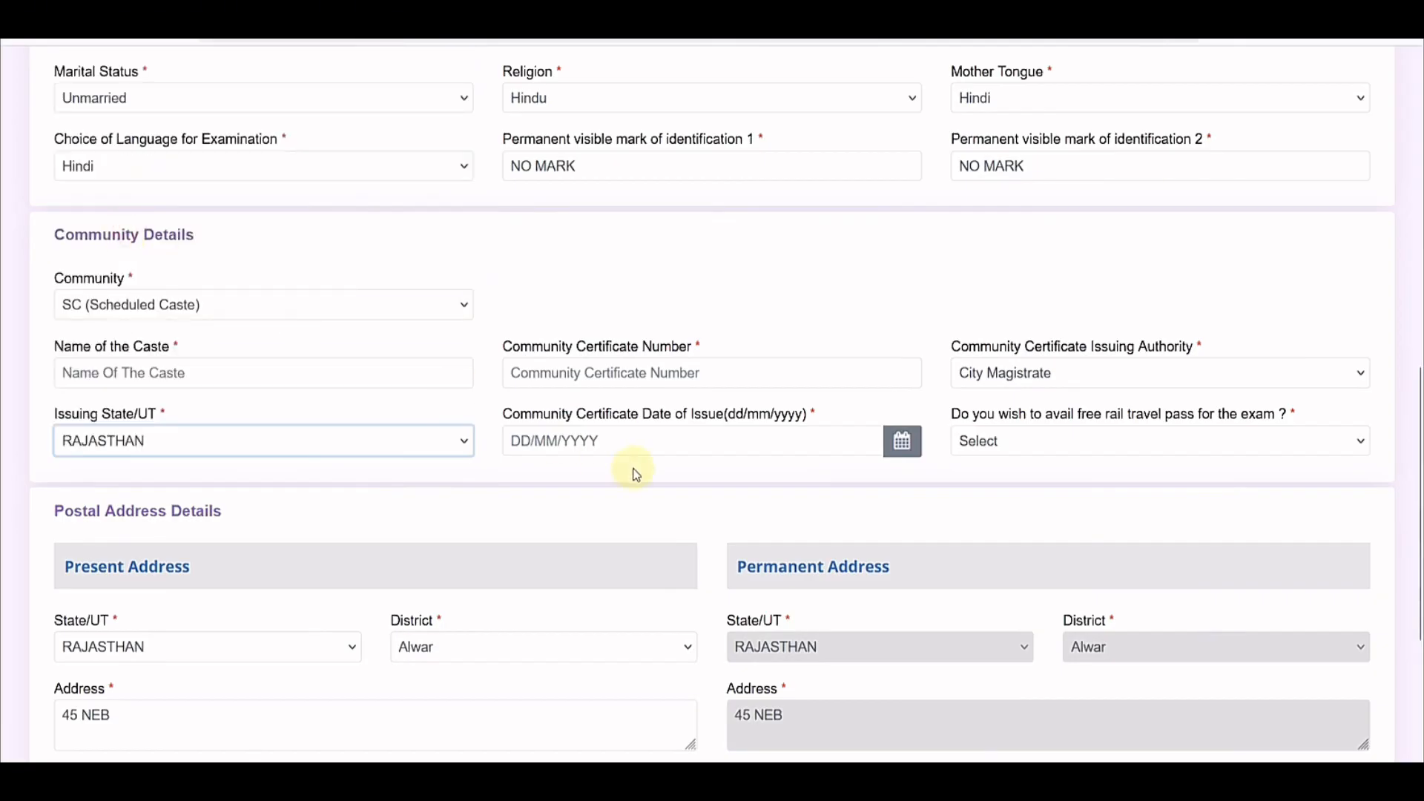
# Step: Pick 25/10/2024 as the certificate's date of issue
pyautogui.click(578, 443)
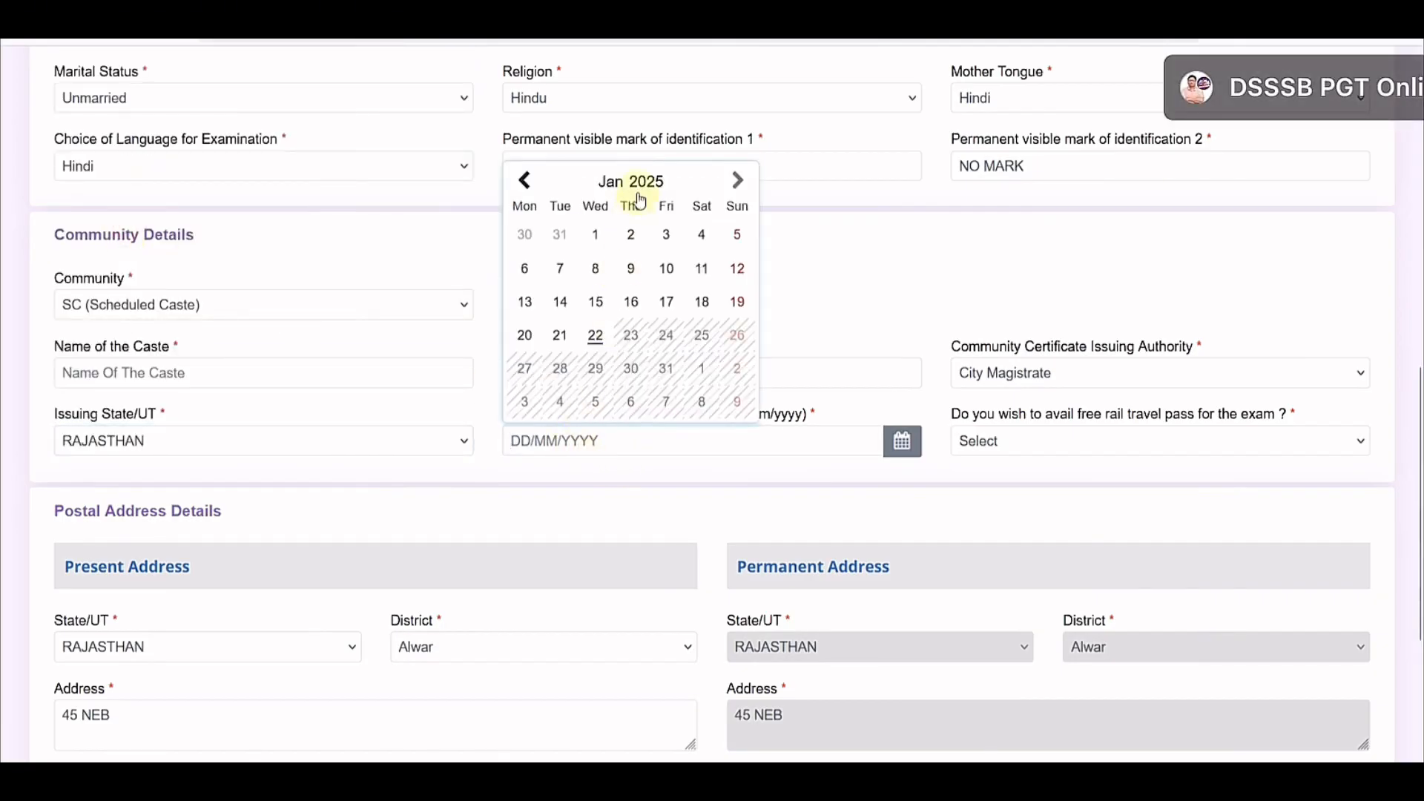
pyautogui.click(639, 191)
pyautogui.click(590, 307)
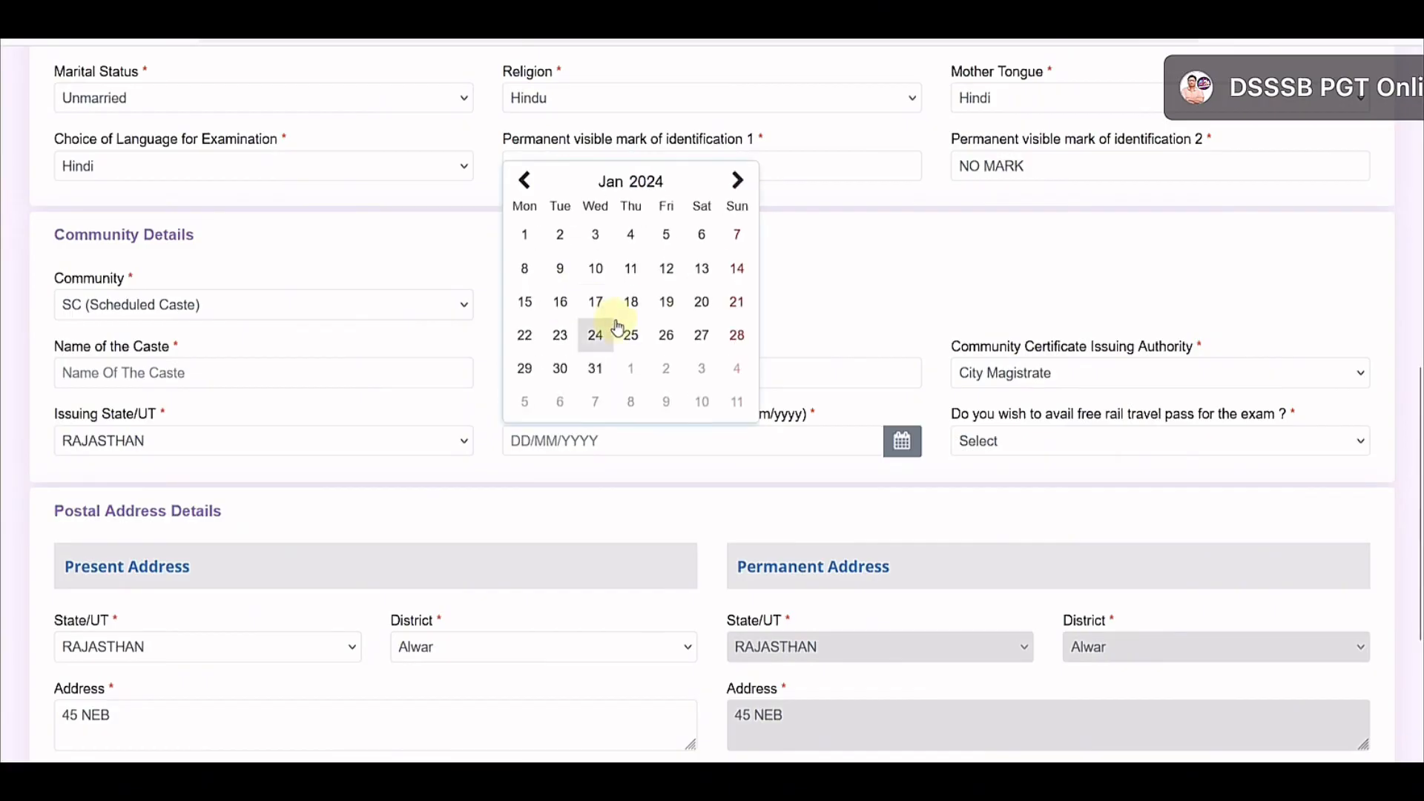
pyautogui.click(620, 191)
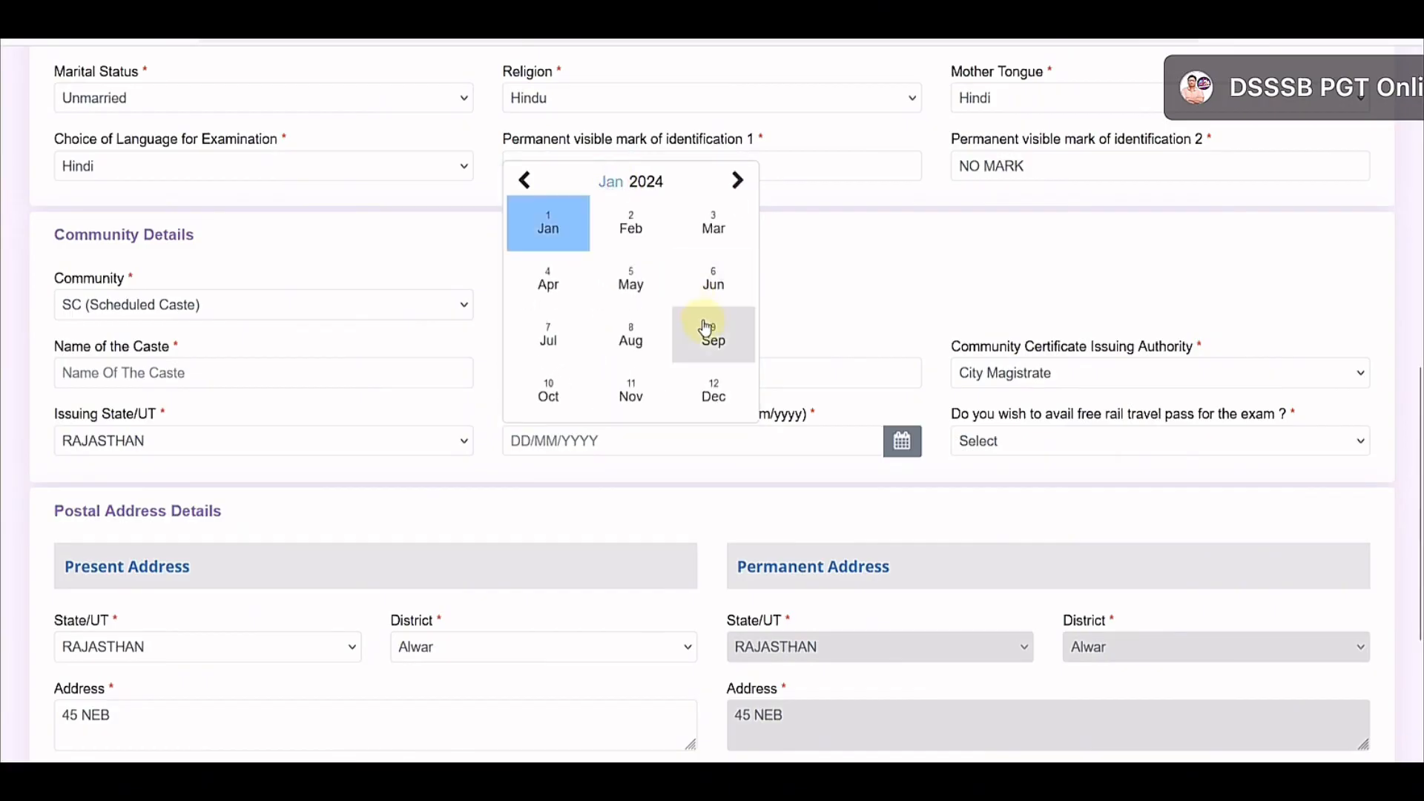
pyautogui.click(553, 392)
pyautogui.click(665, 334)
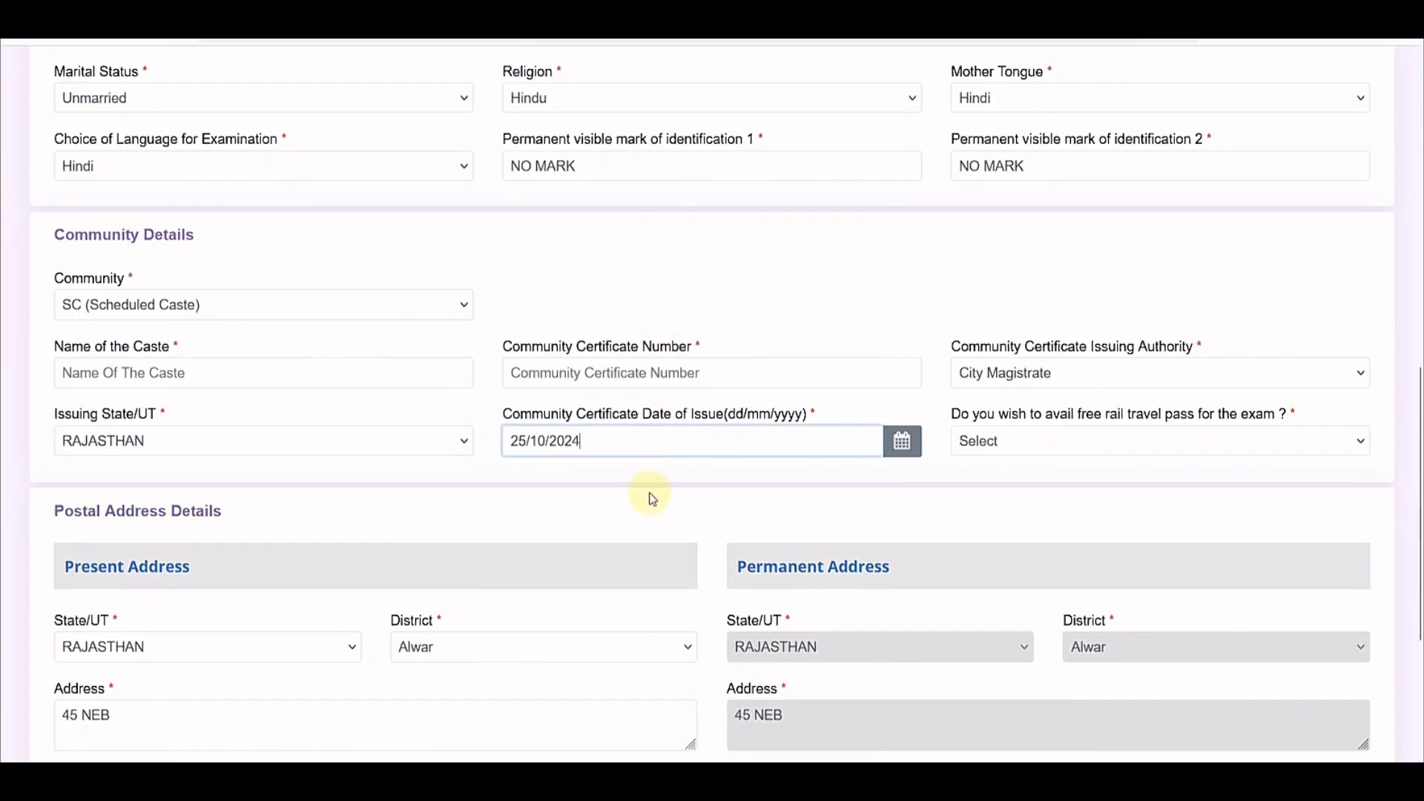
pyautogui.click(226, 312)
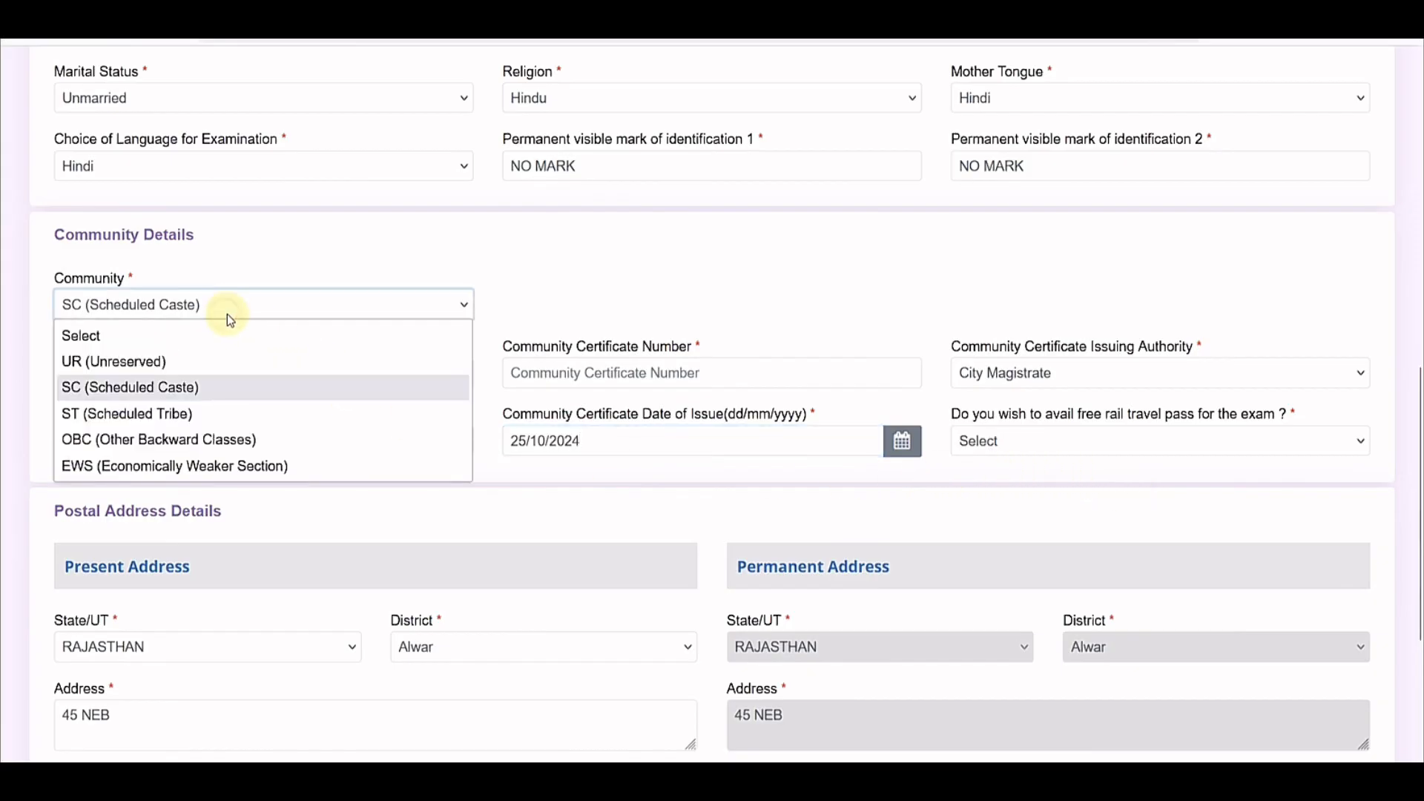
# Step: Switch Community to ST and back to SC, accepting each notice, then answer No to free rail pass
pyautogui.click(174, 411)
pyautogui.click(661, 488)
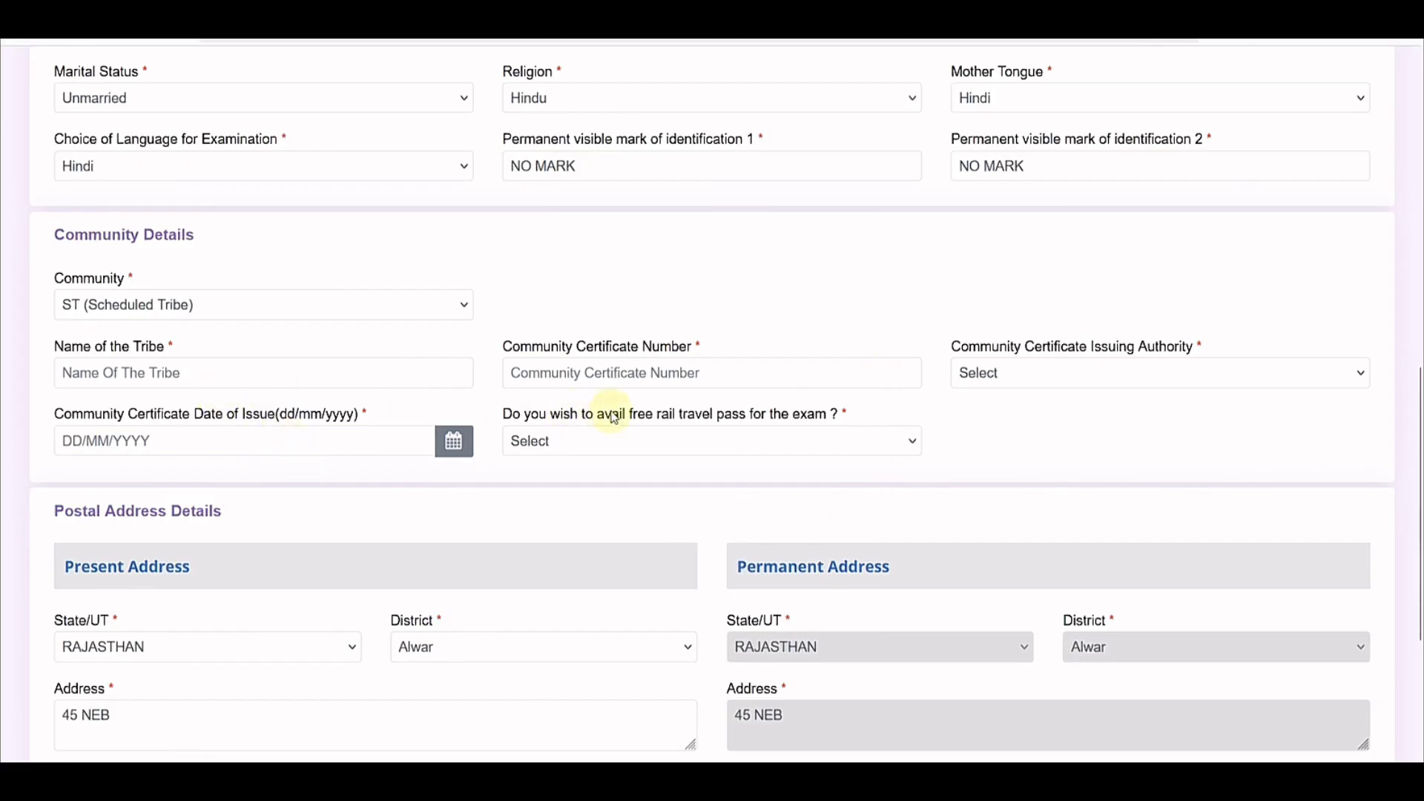
pyautogui.click(127, 305)
pyautogui.click(141, 387)
pyautogui.click(623, 487)
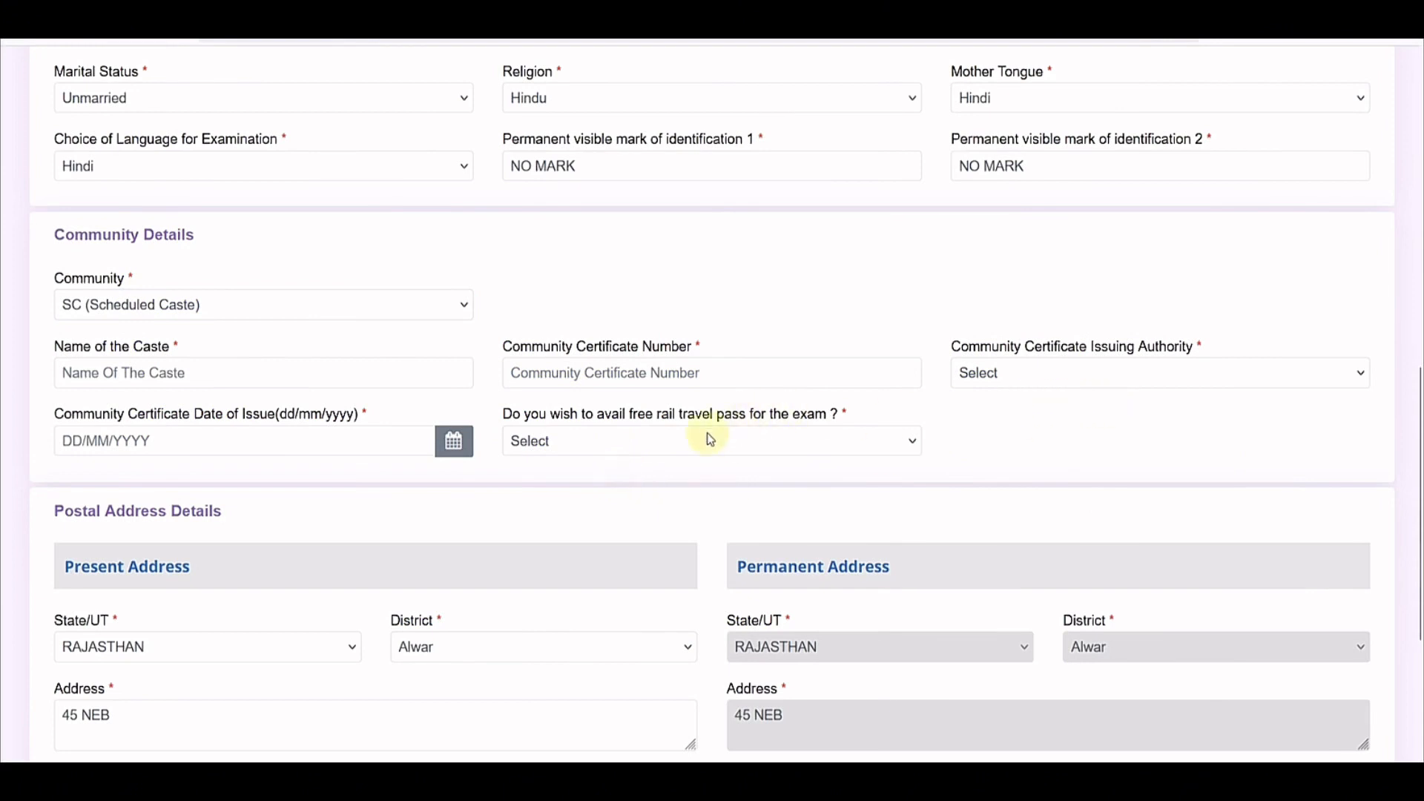
pyautogui.click(649, 441)
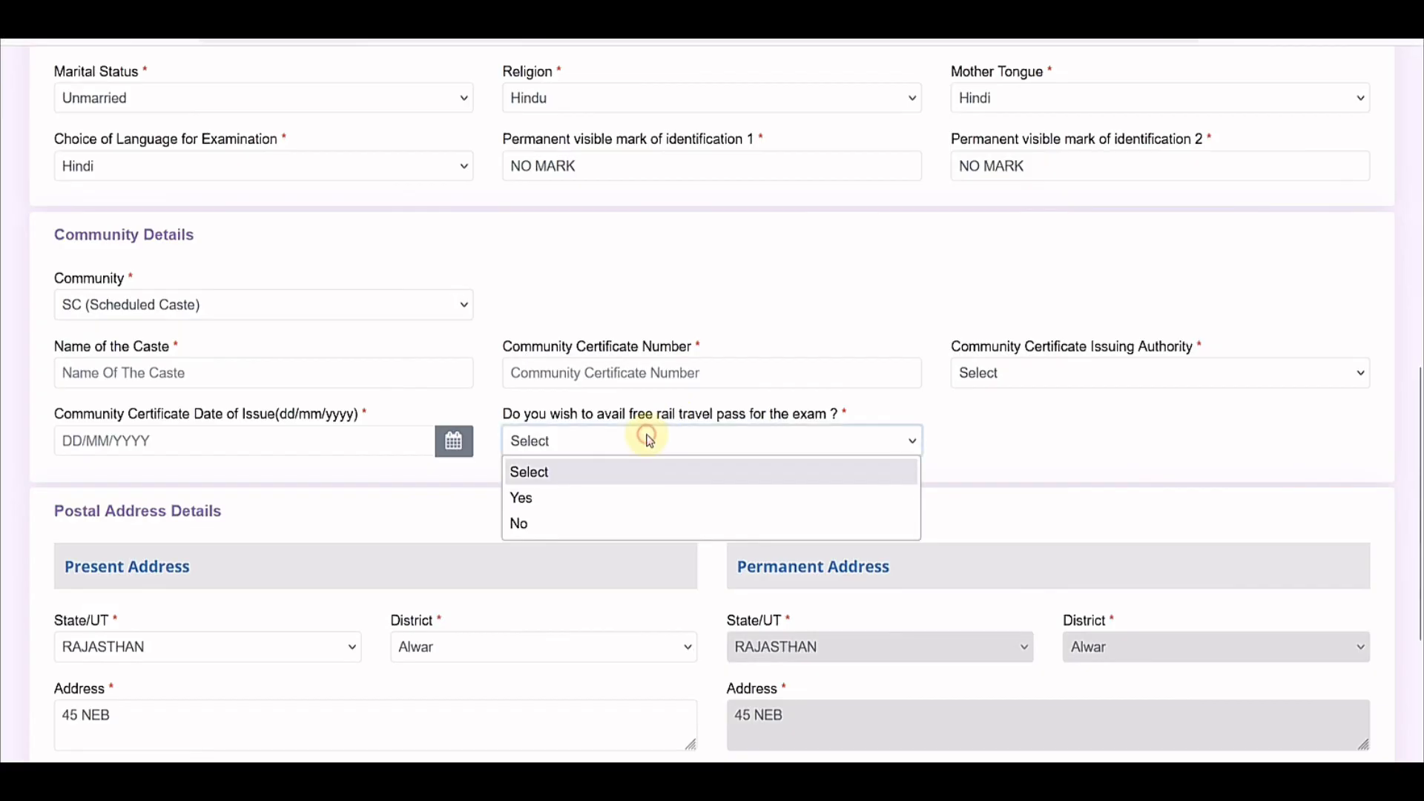
pyautogui.click(575, 526)
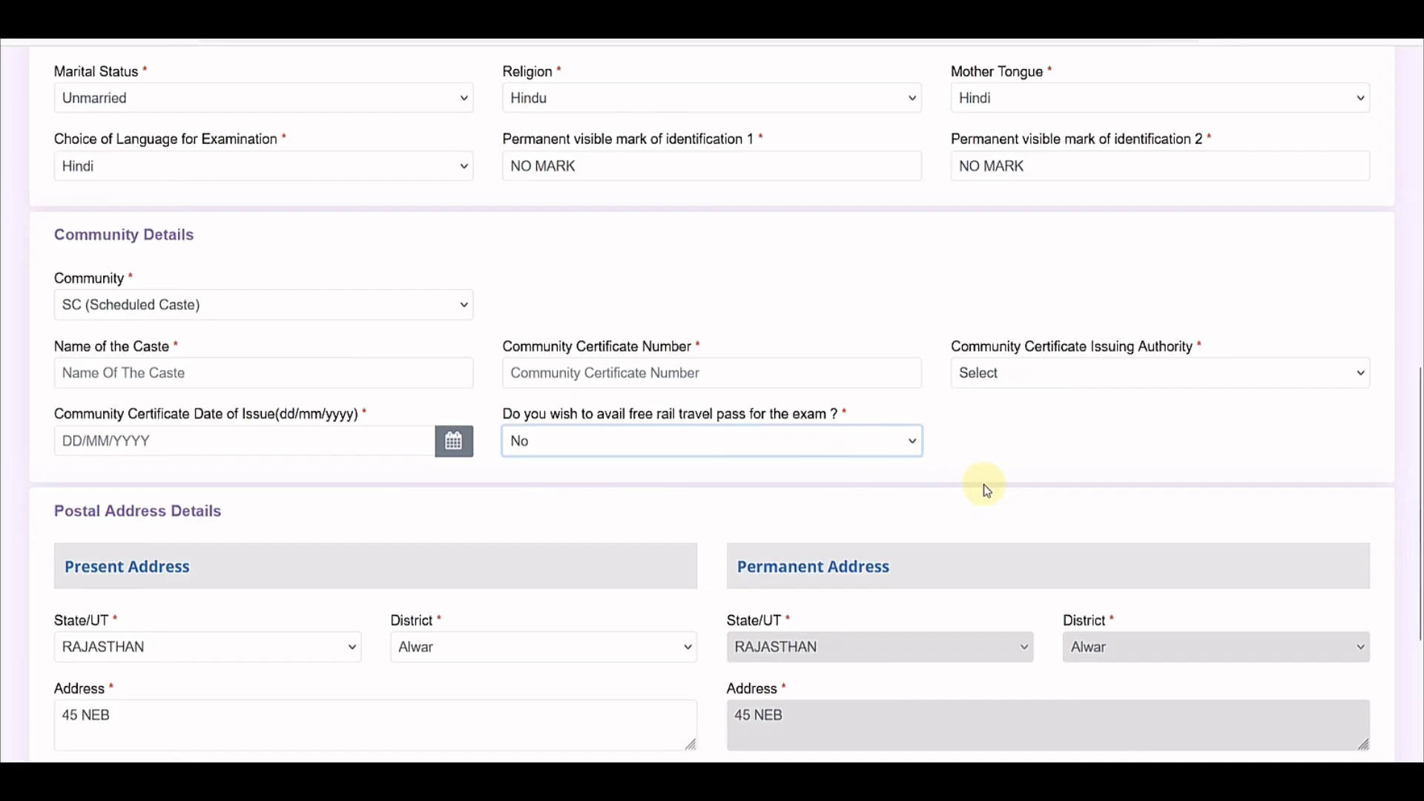
# Step: Answer Yes to the free rail pass and enter ALWAR as the nearest railway station
pyautogui.click(554, 442)
pyautogui.click(553, 491)
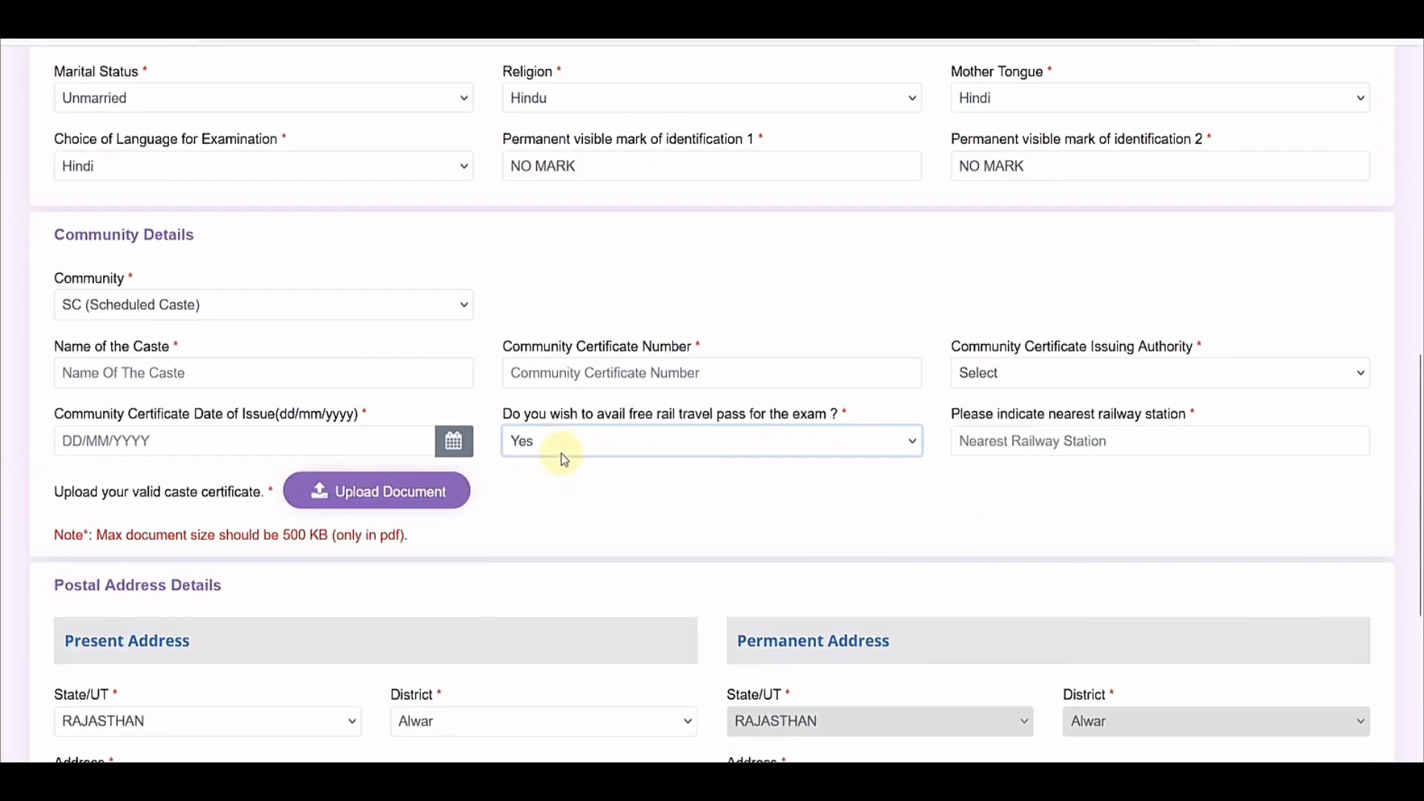
pyautogui.click(1014, 443)
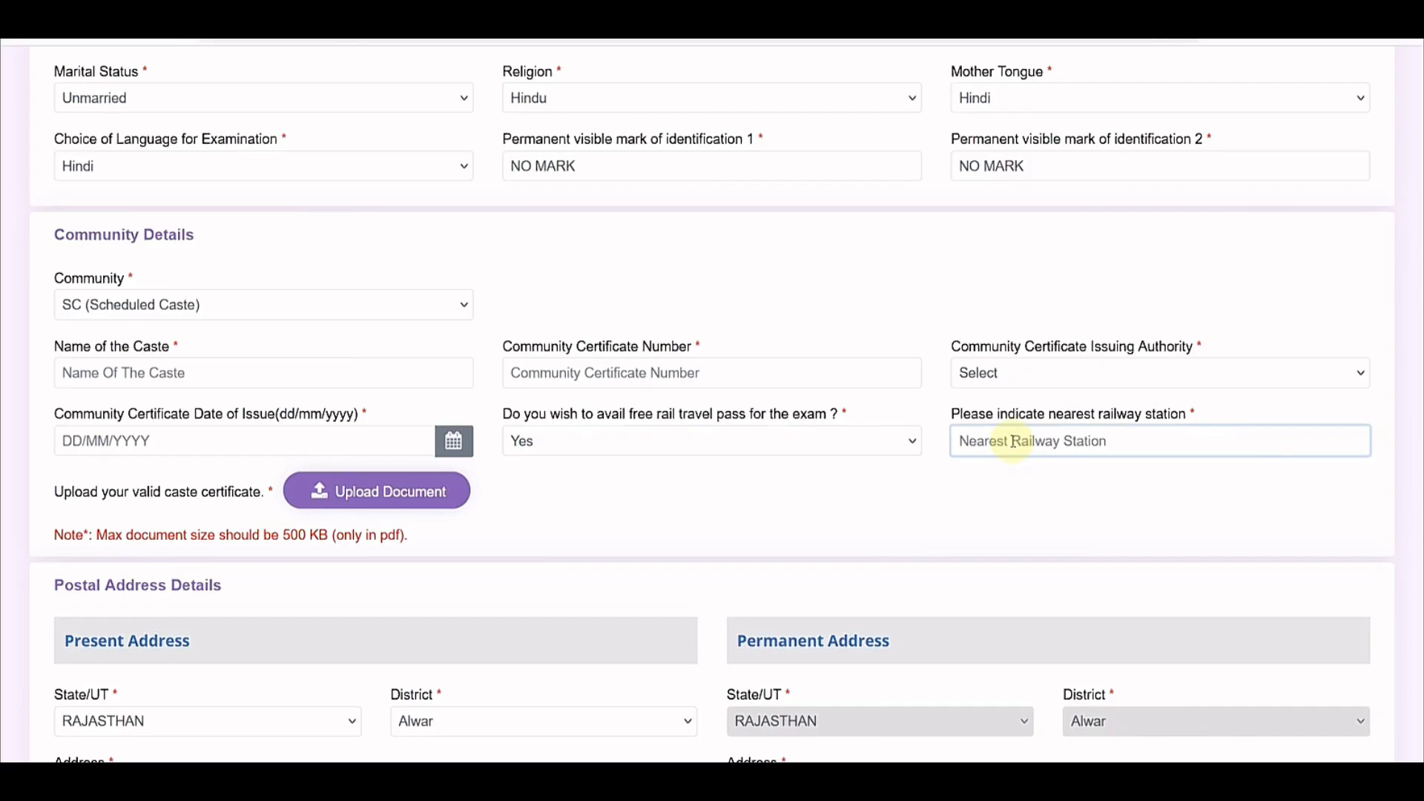
pyautogui.write('Alwa')
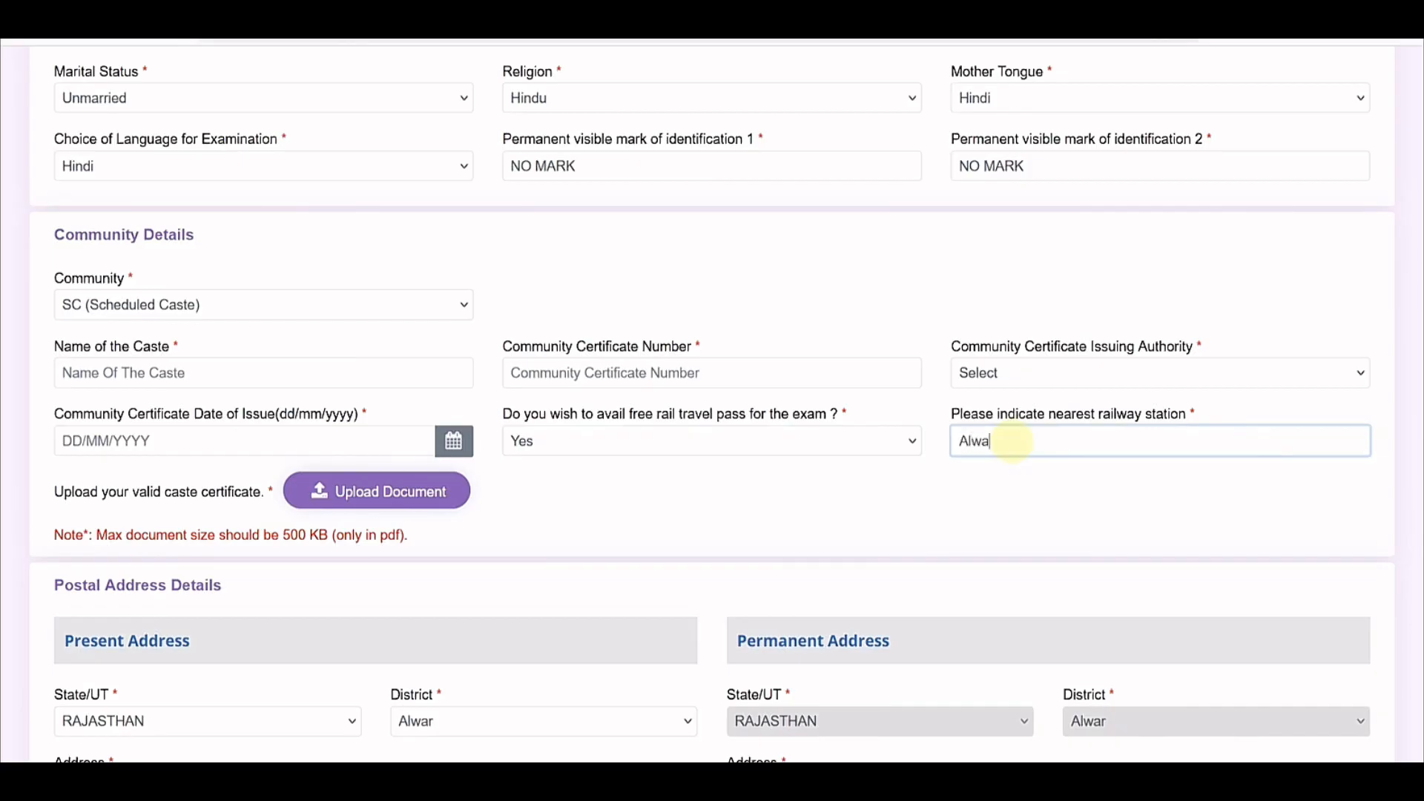
pyautogui.press('BackSpace')
pyautogui.press('BackSpace')
pyautogui.write('LWAR')
# Step: Choose ST (Scheduled Tribe) as community, accept its reservation notice, and keep the rail pass at Yes
pyautogui.moveTo(343, 540); pyautogui.dragTo(407, 540)
pyautogui.click(432, 540)
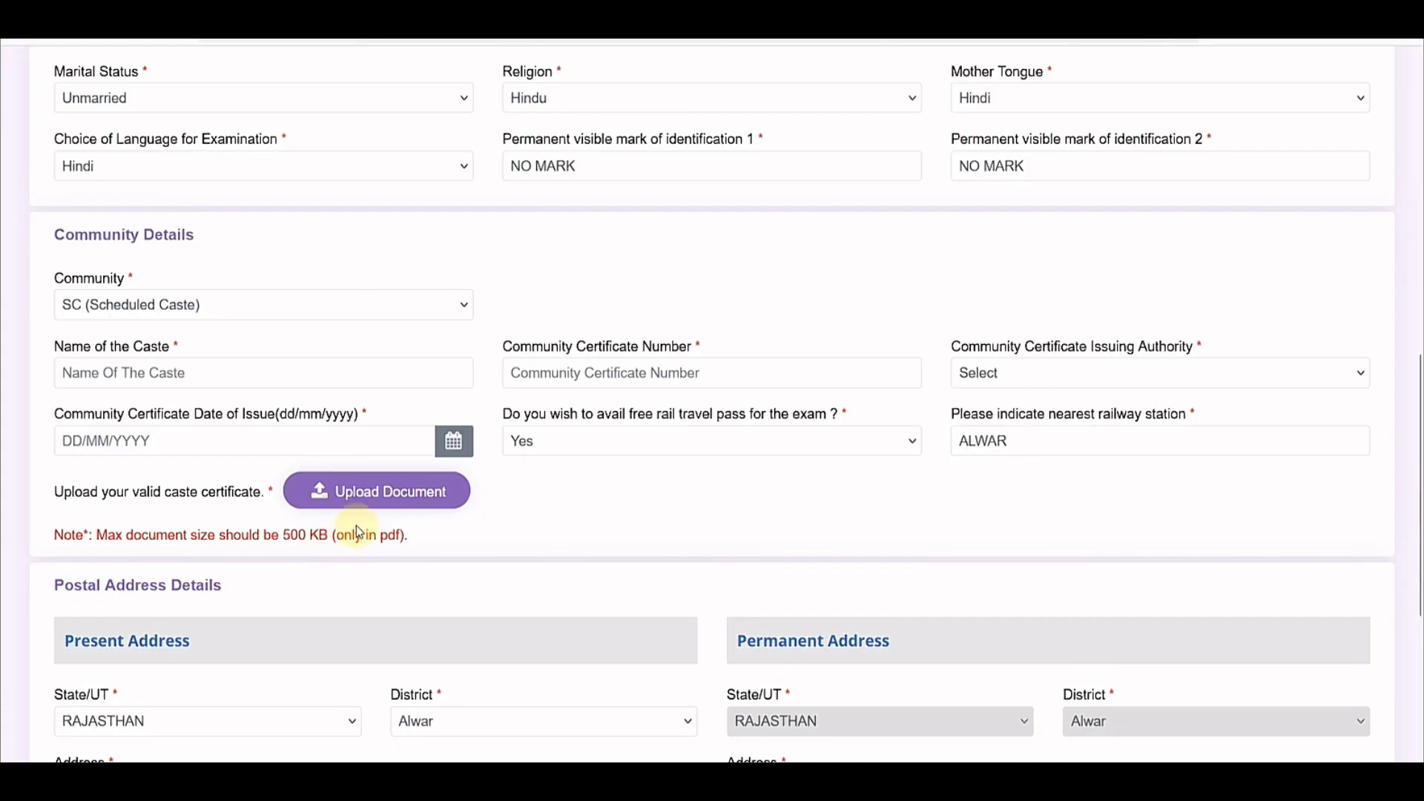
pyautogui.click(123, 305)
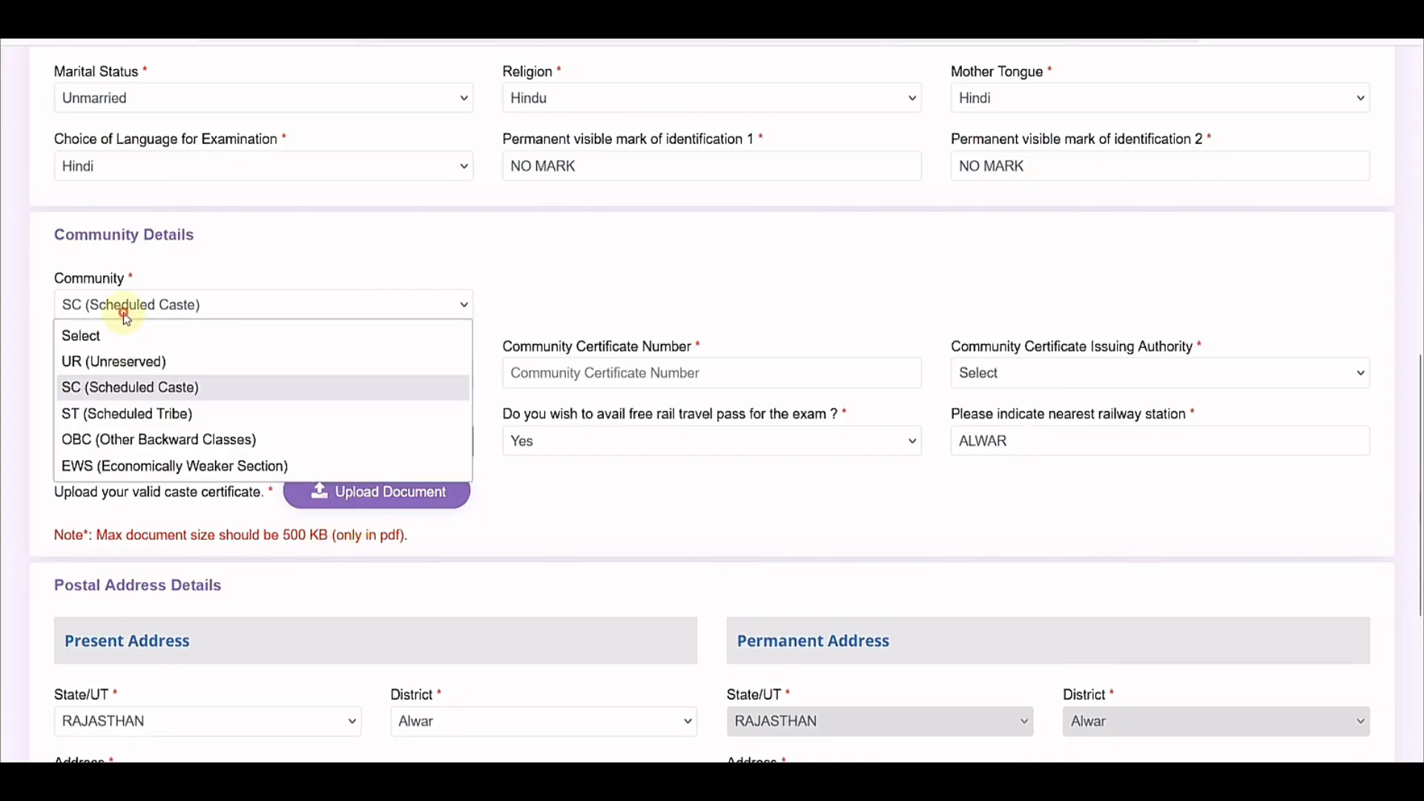
pyautogui.click(116, 413)
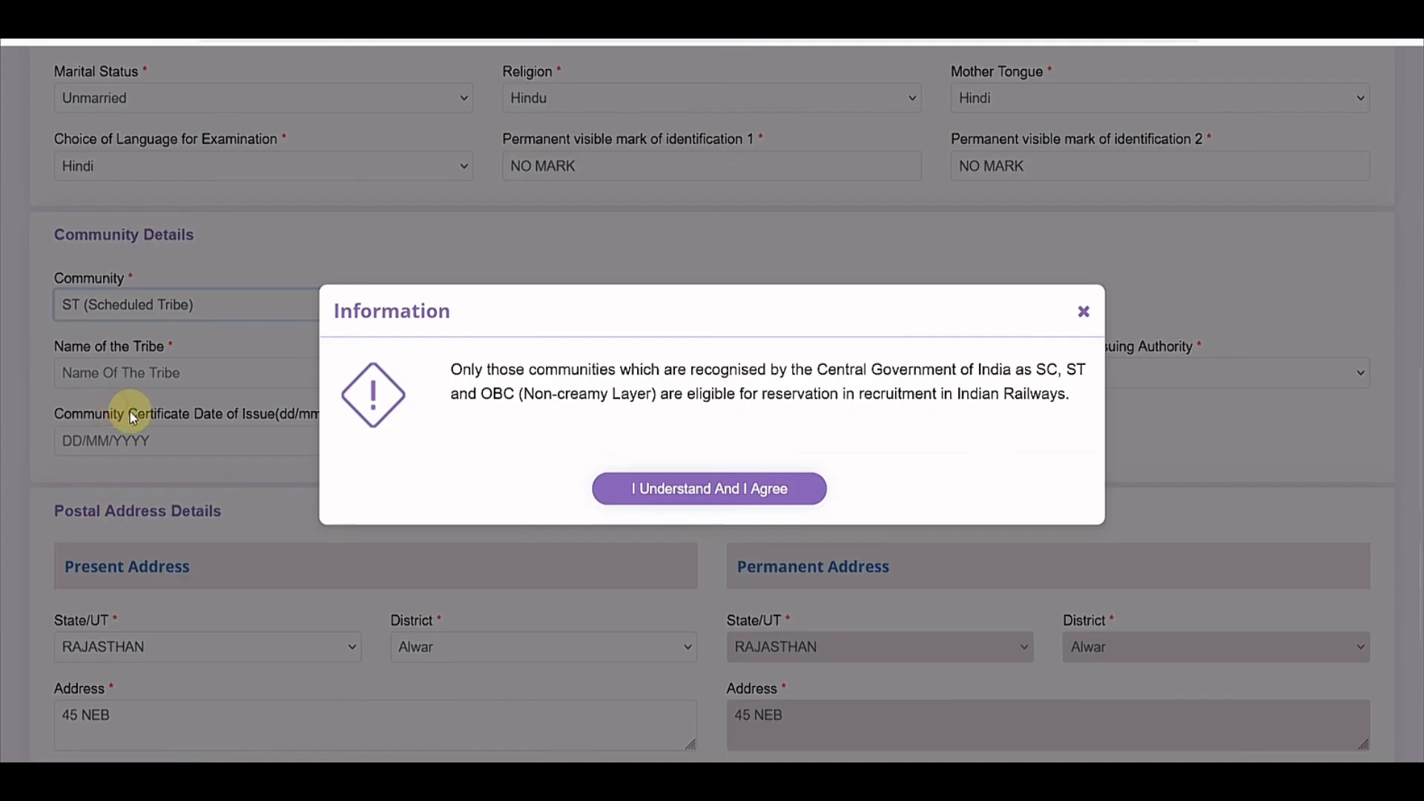
pyautogui.click(647, 482)
pyautogui.click(607, 452)
pyautogui.click(563, 523)
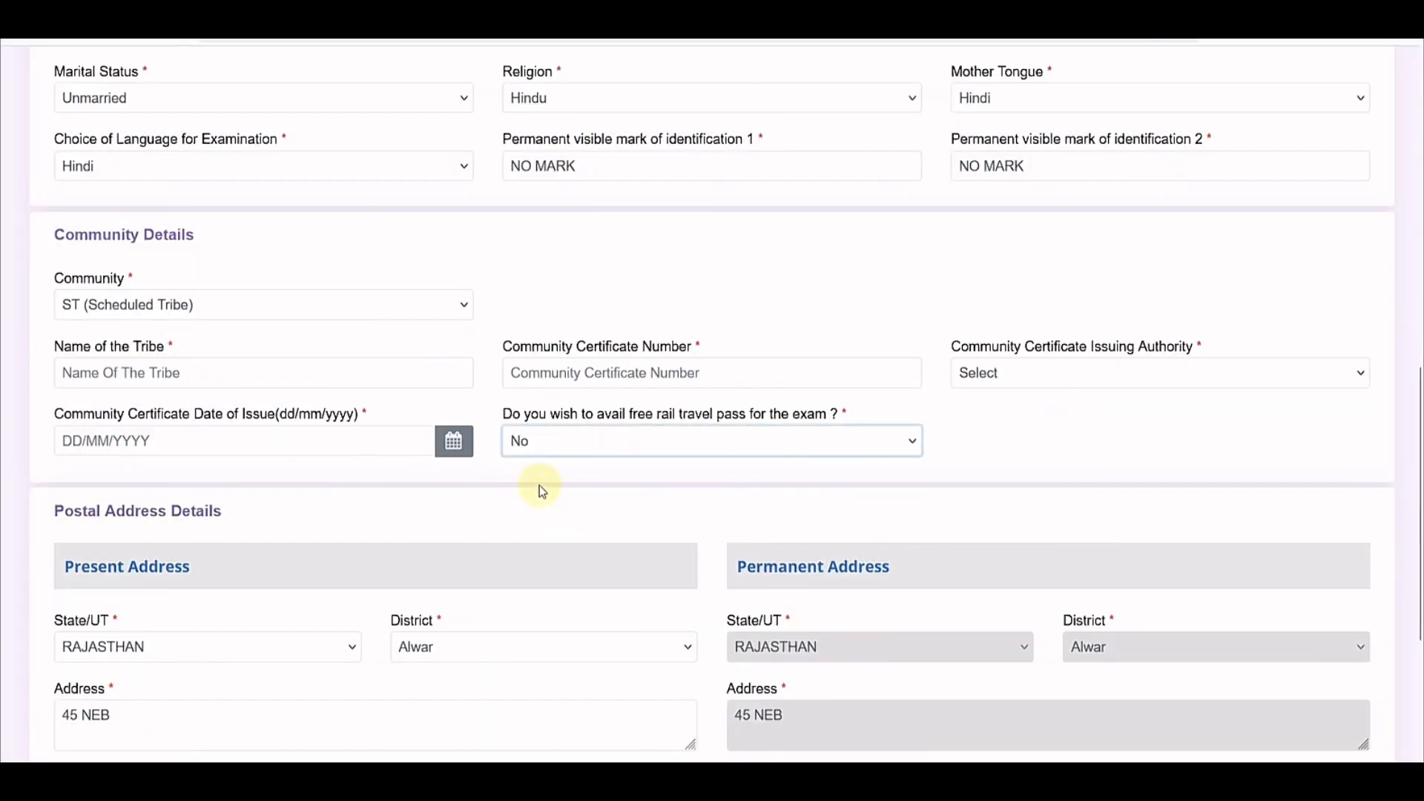
pyautogui.press('Up')
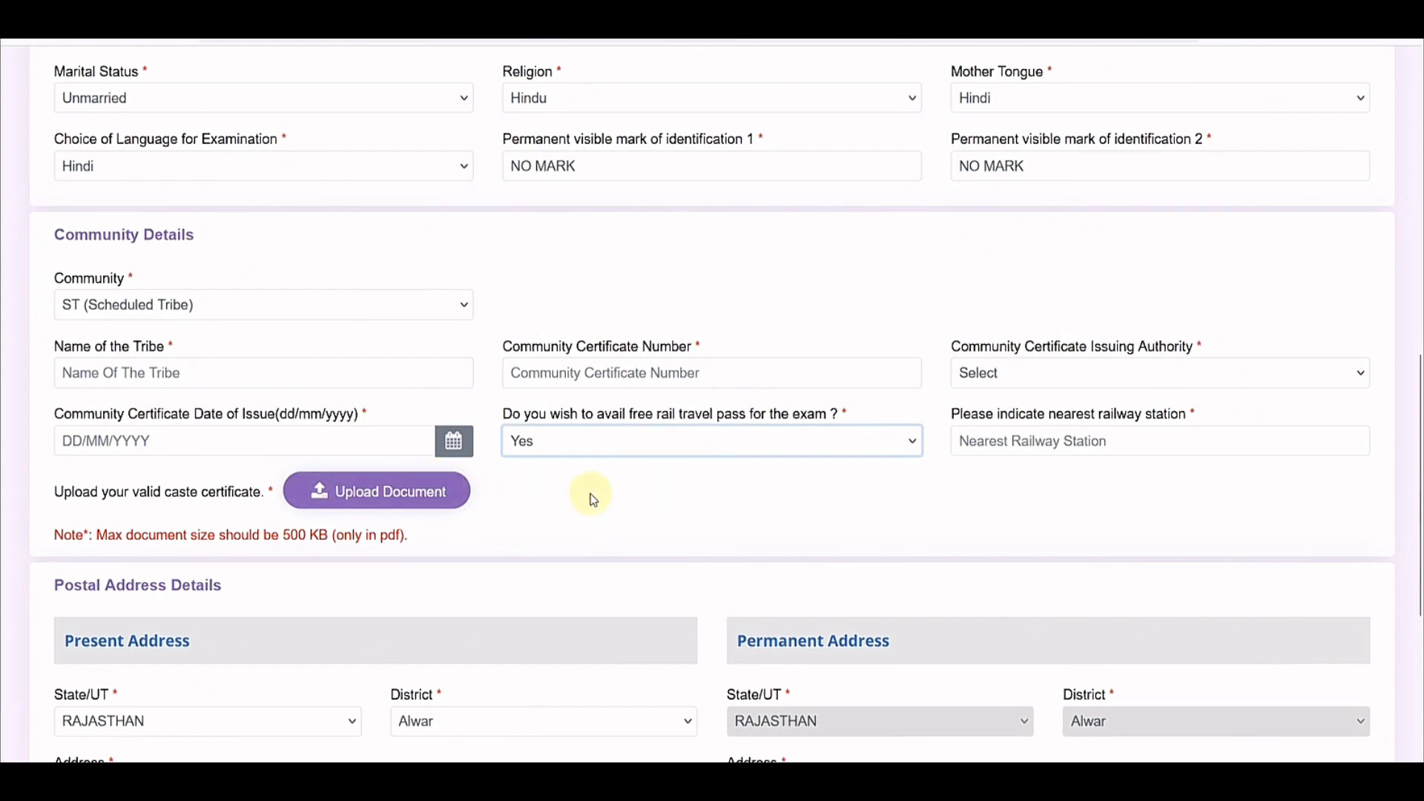
# Step: Select OBC as community, accept the eligibility notice, and answer No to Non-Creamy Layer
pyautogui.click(178, 310)
pyautogui.click(113, 440)
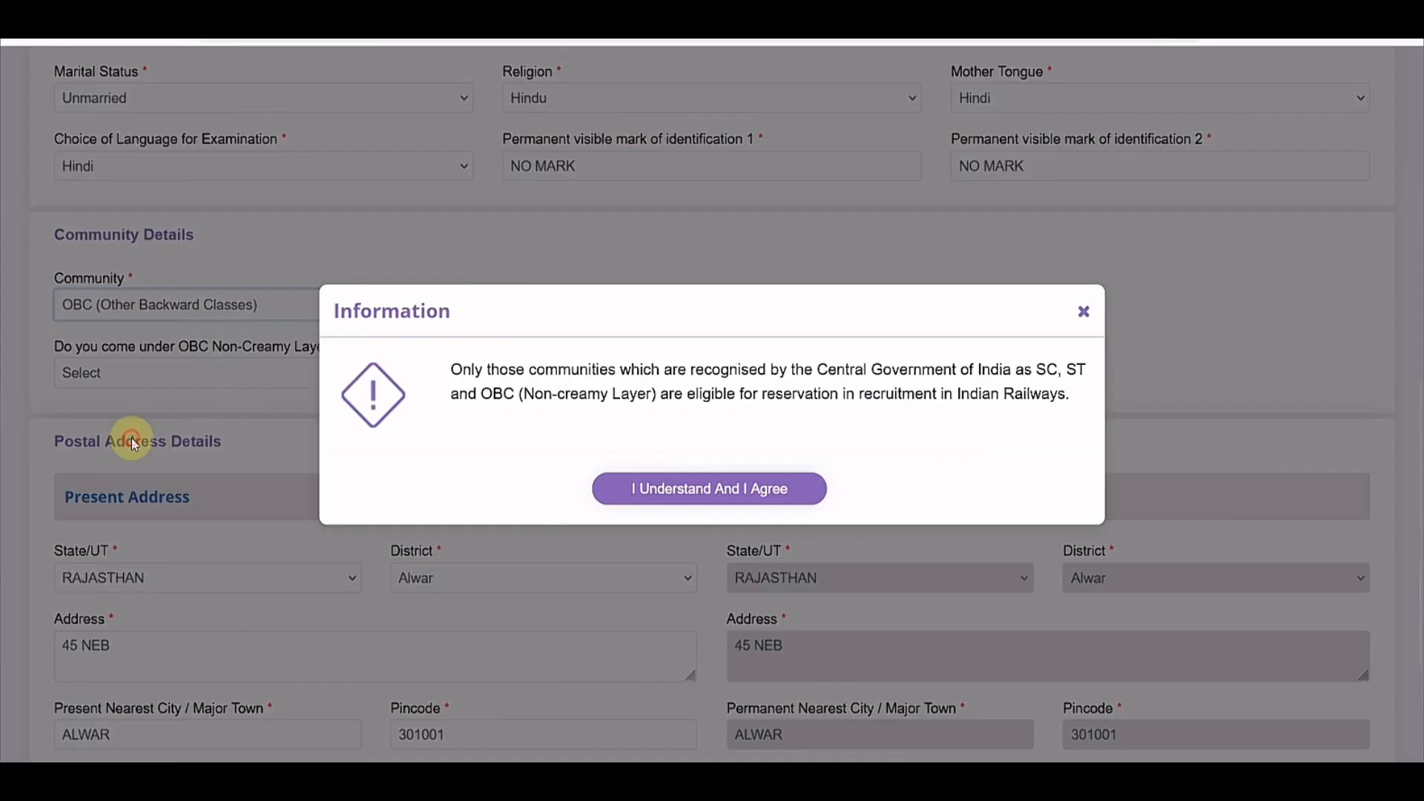
pyautogui.click(670, 486)
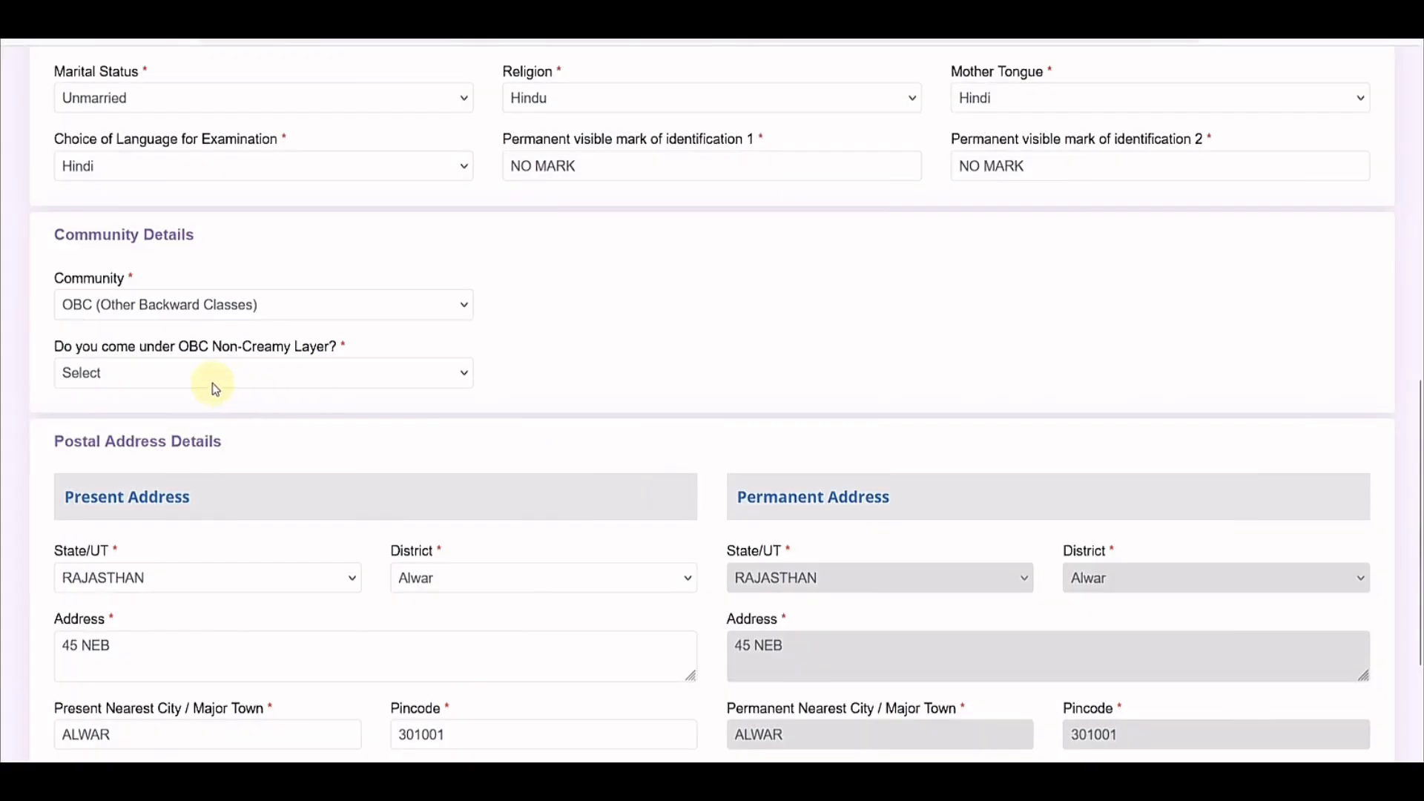
pyautogui.click(187, 375)
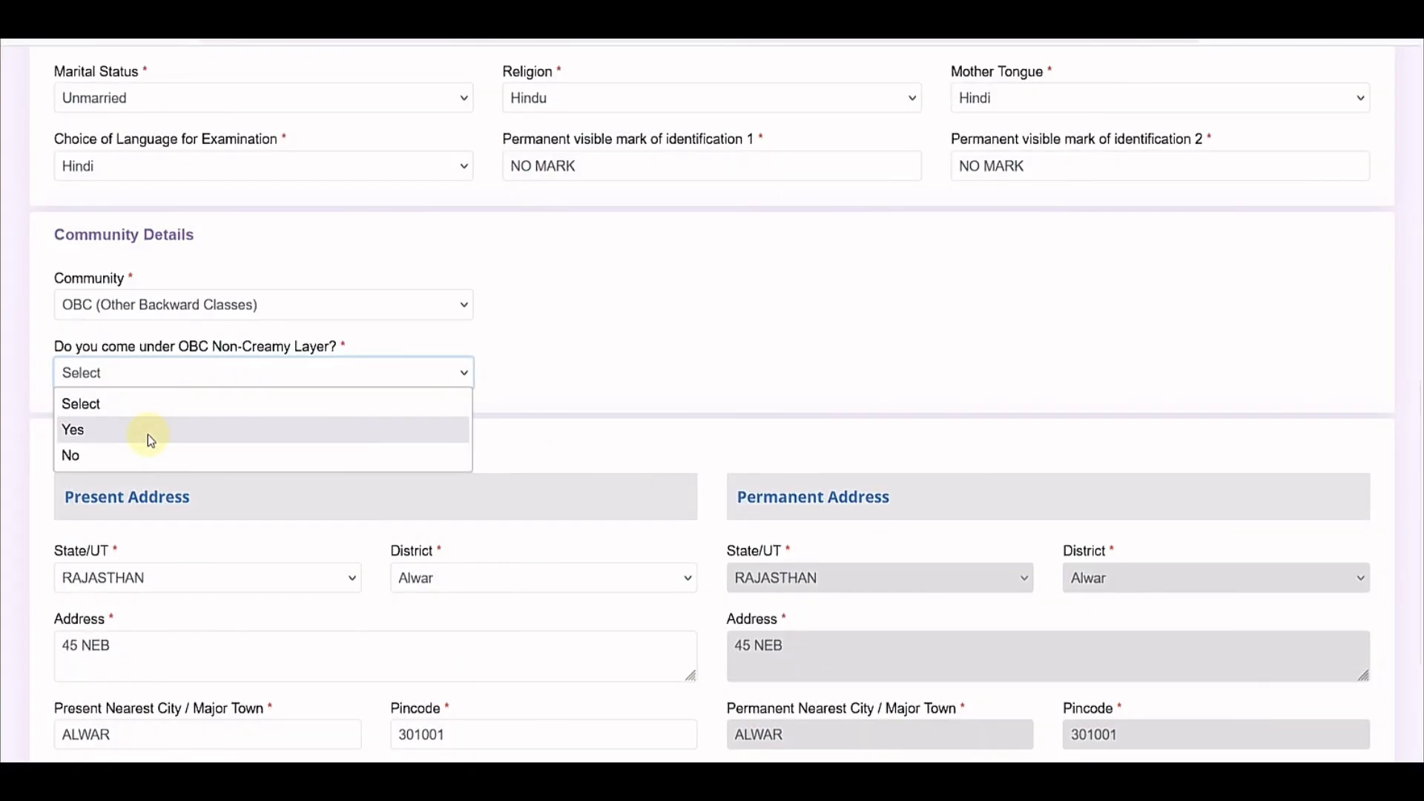
pyautogui.click(105, 454)
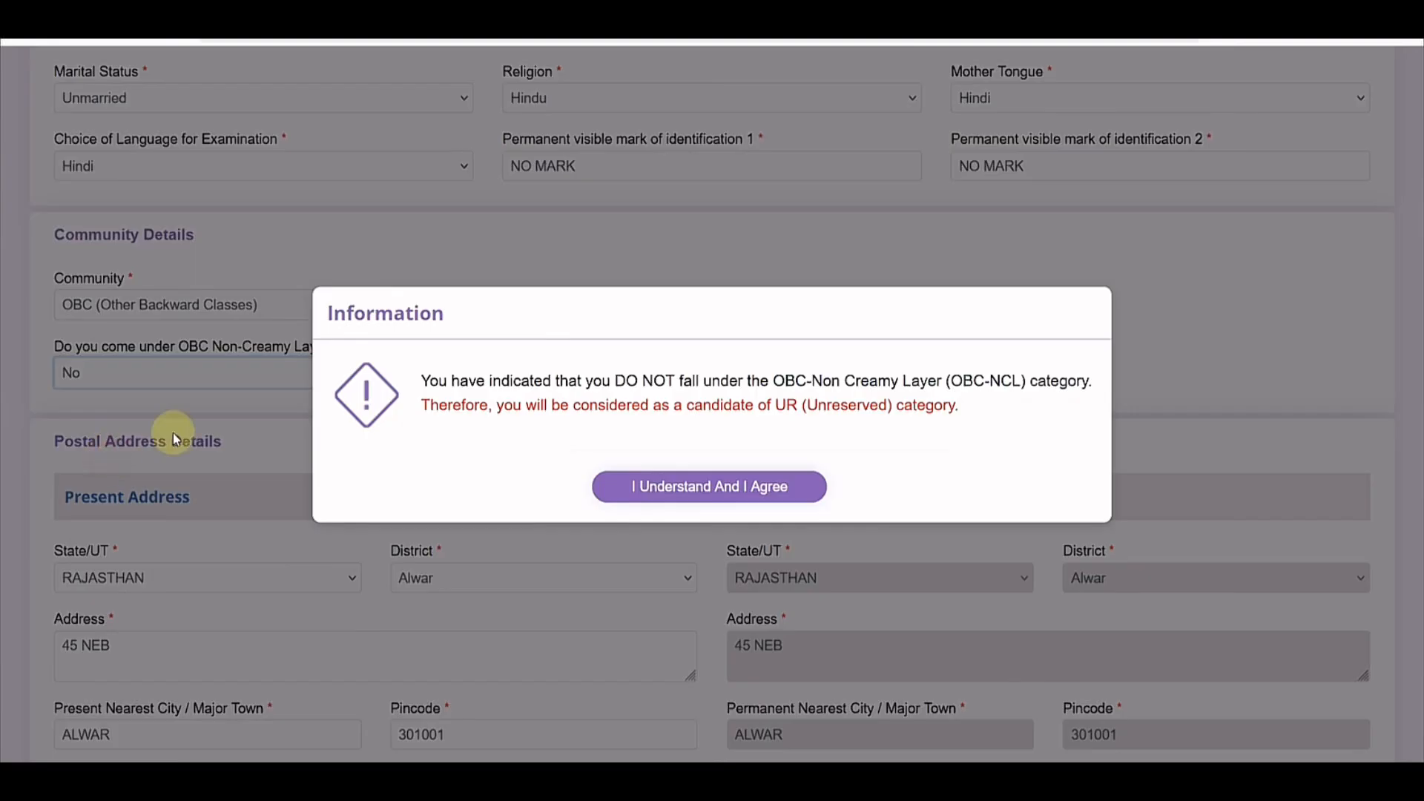
pyautogui.click(699, 487)
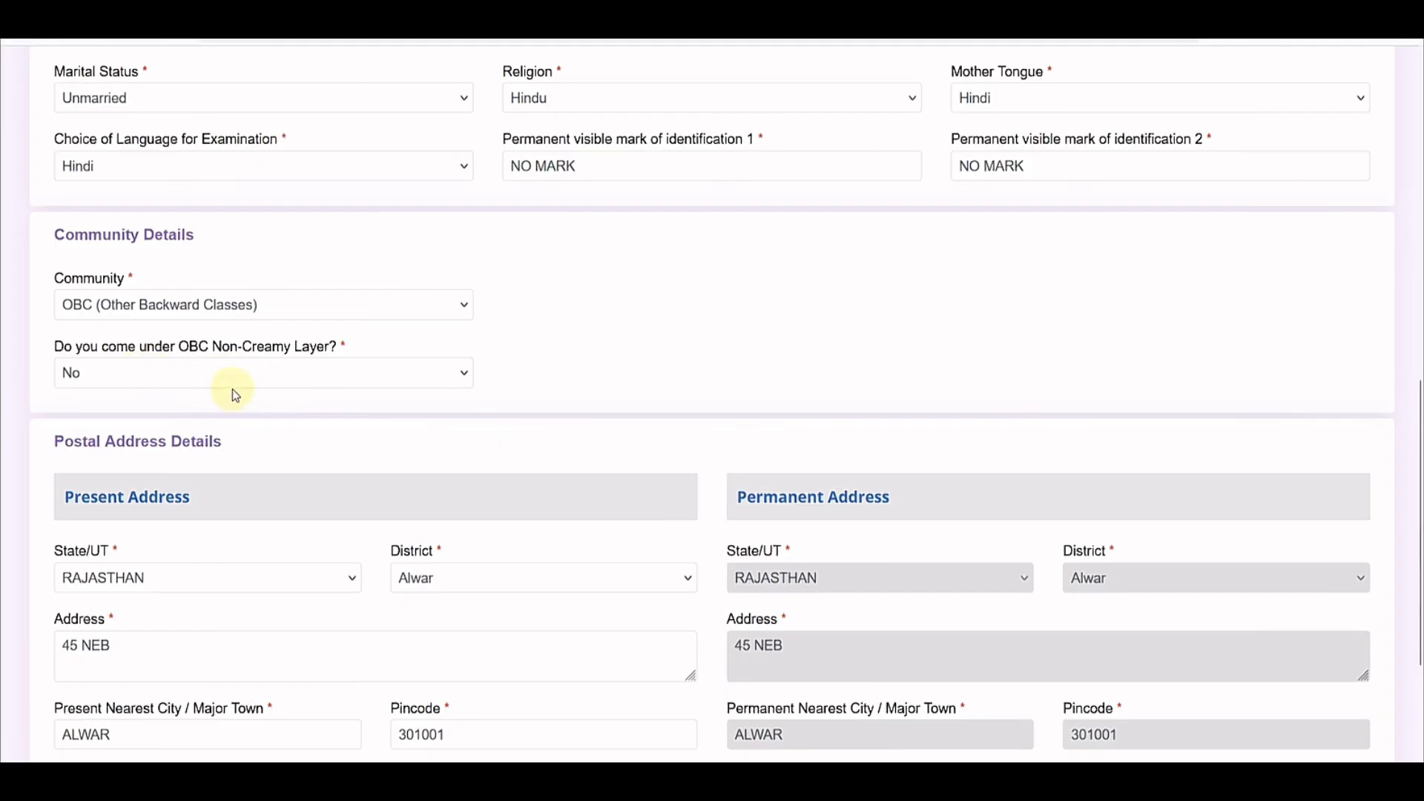
# Step: Change the Non-Creamy Layer answer to Yes and accept the OBC-NCL certificate notice
pyautogui.click(206, 385)
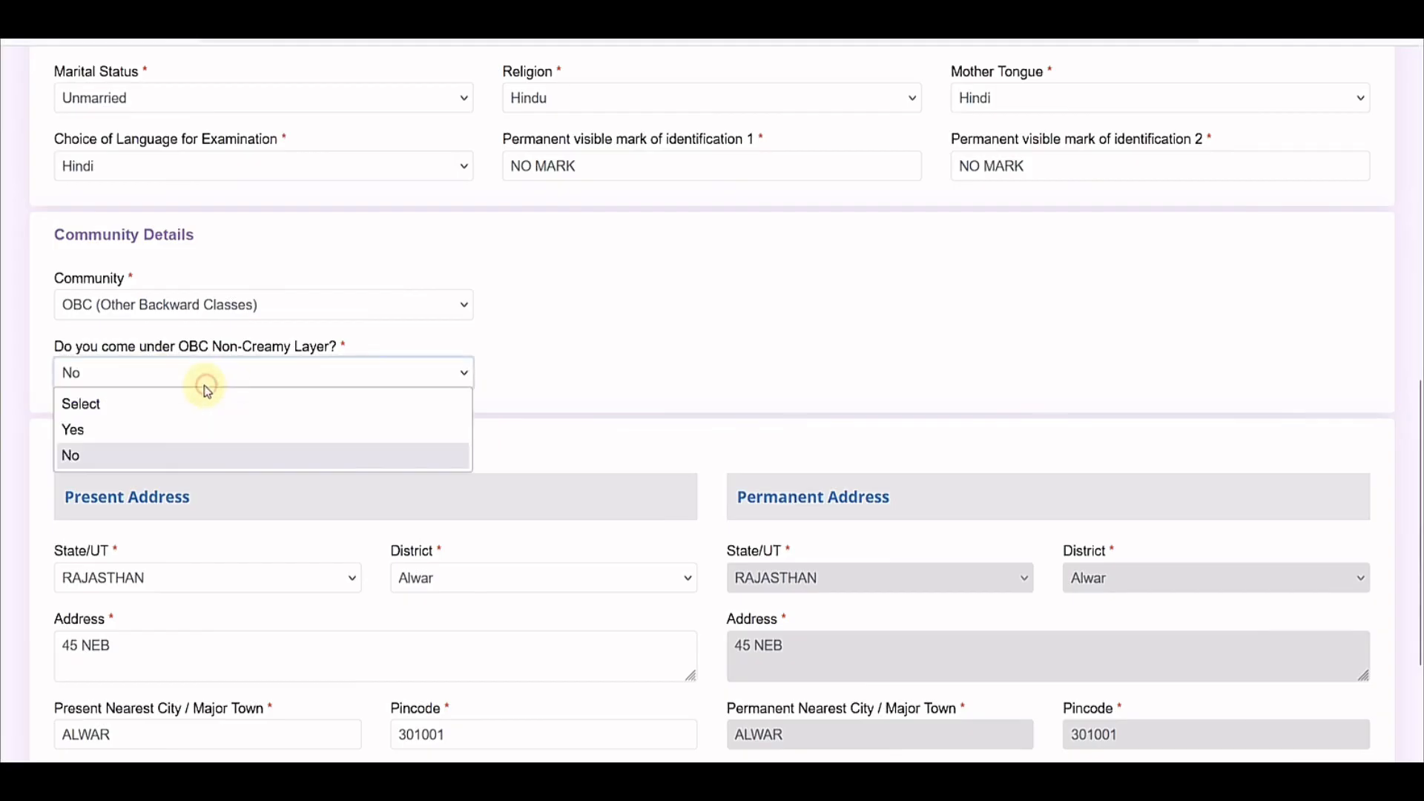
pyautogui.click(150, 423)
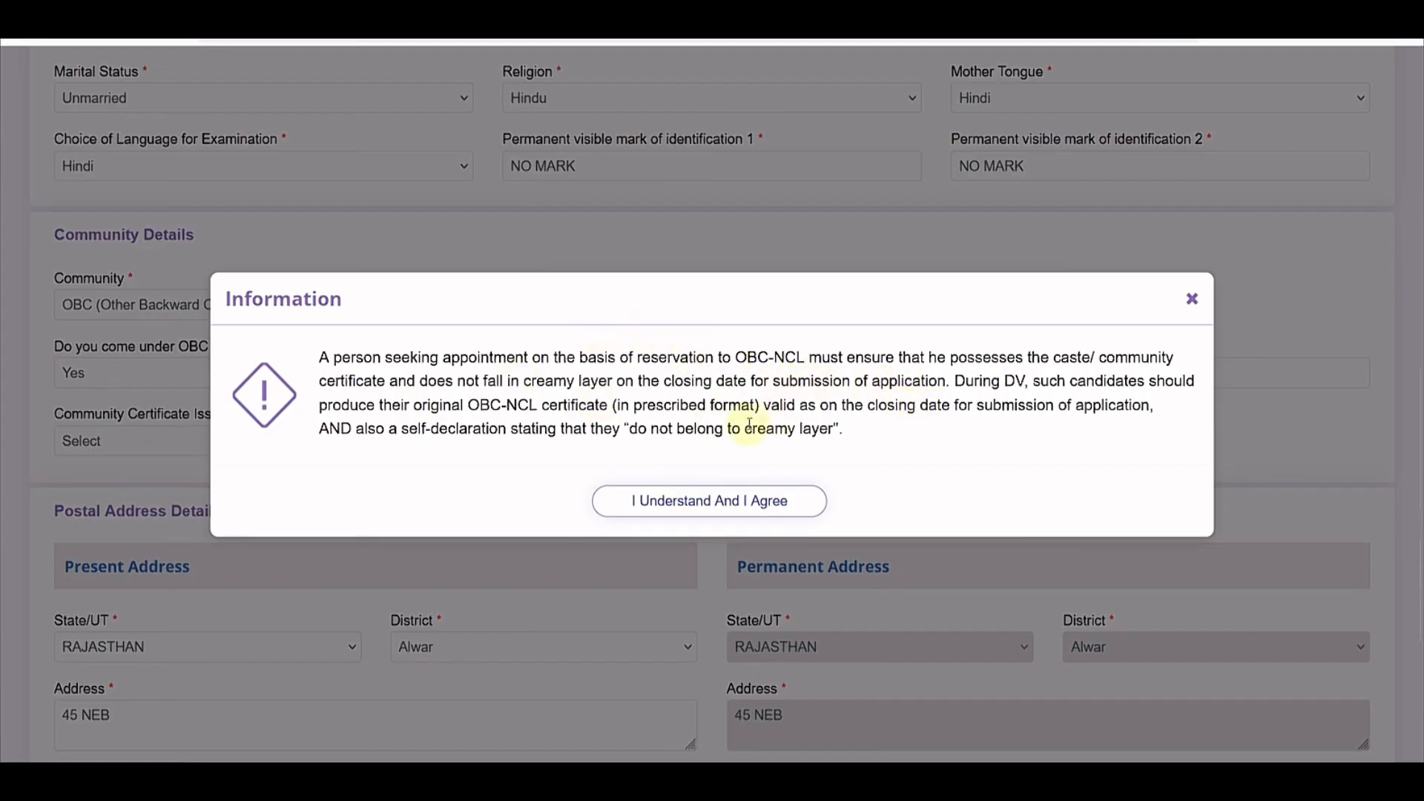
pyautogui.moveTo(647, 406); pyautogui.dragTo(742, 406)
pyautogui.moveTo(873, 406); pyautogui.dragTo(1075, 406)
pyautogui.click(830, 382)
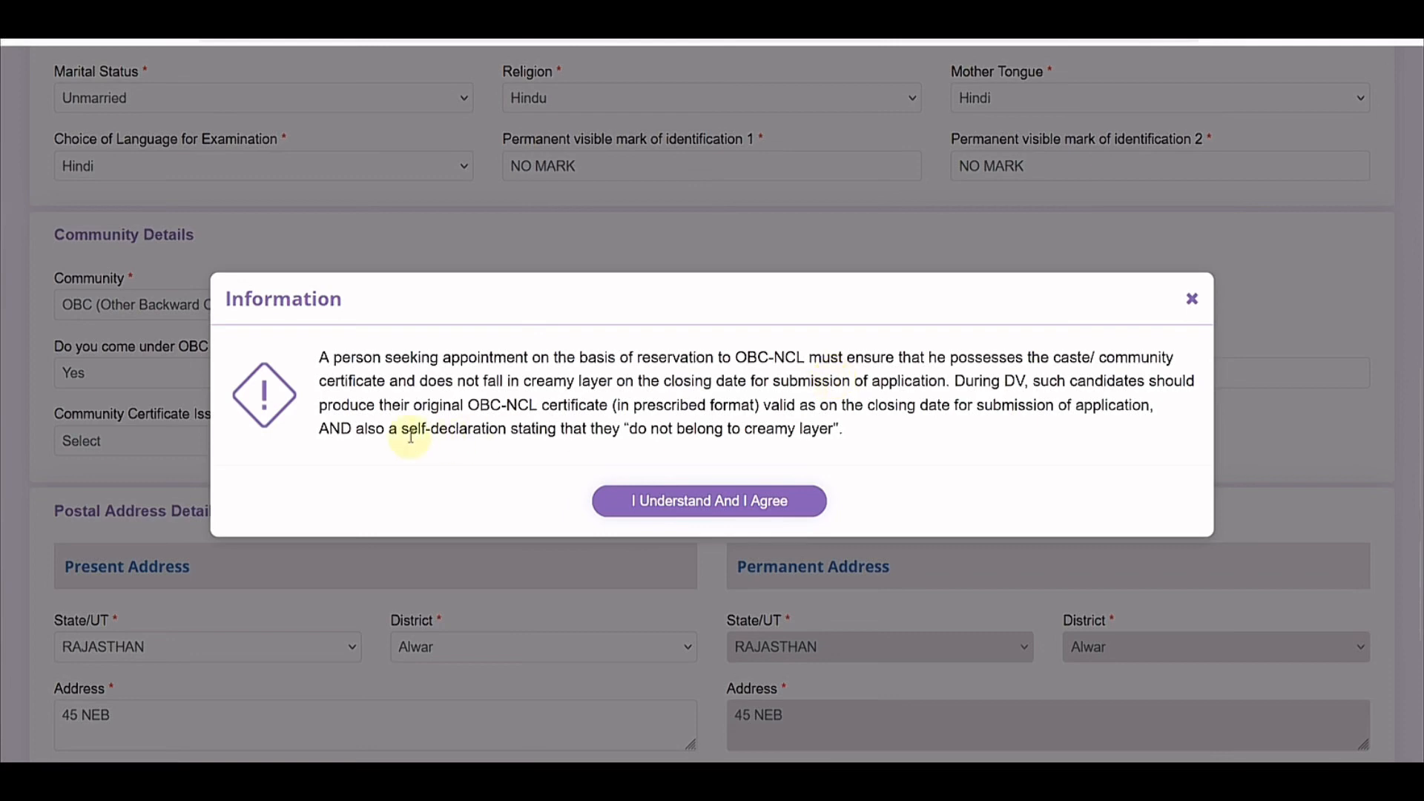
pyautogui.moveTo(408, 432); pyautogui.dragTo(785, 450)
pyautogui.click(740, 454)
pyautogui.click(783, 454)
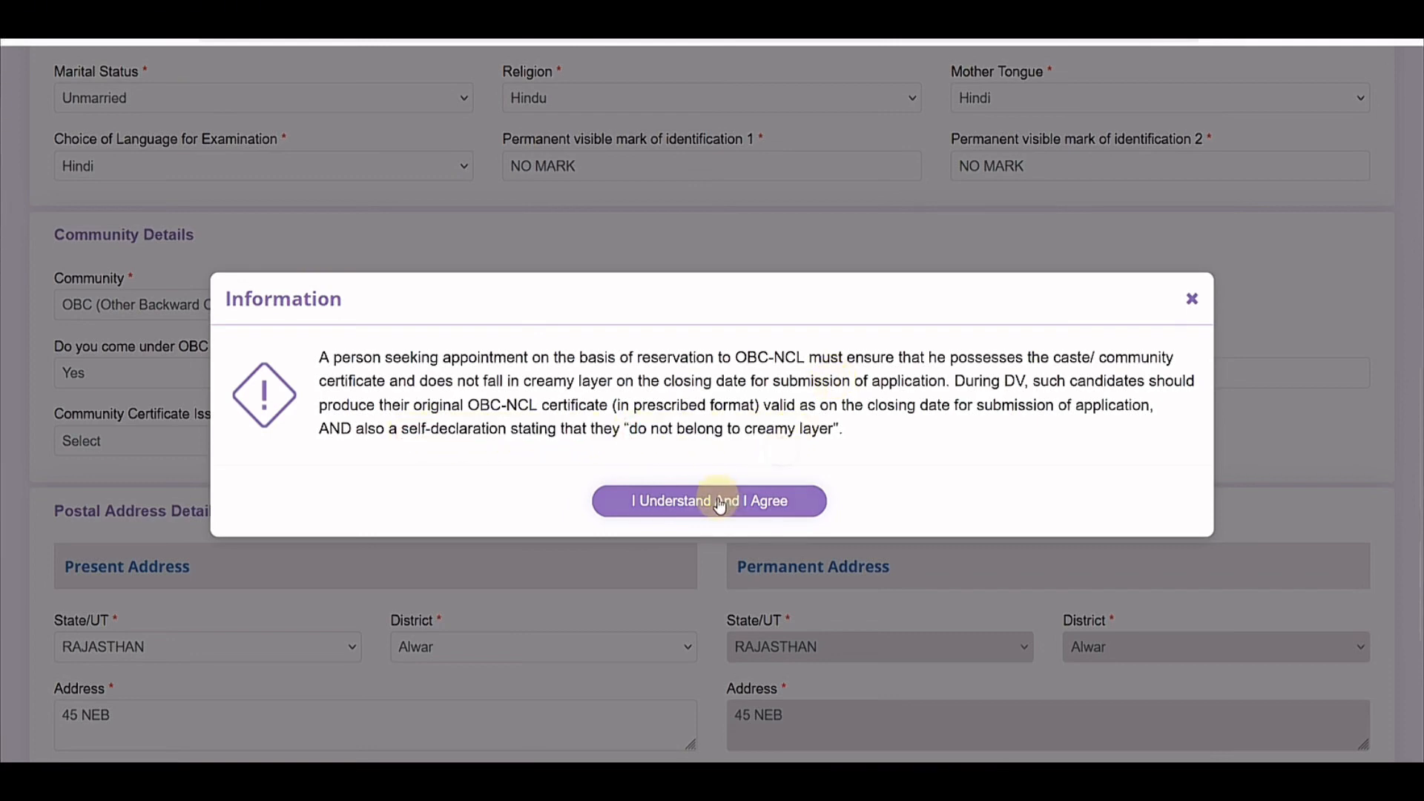
pyautogui.click(719, 504)
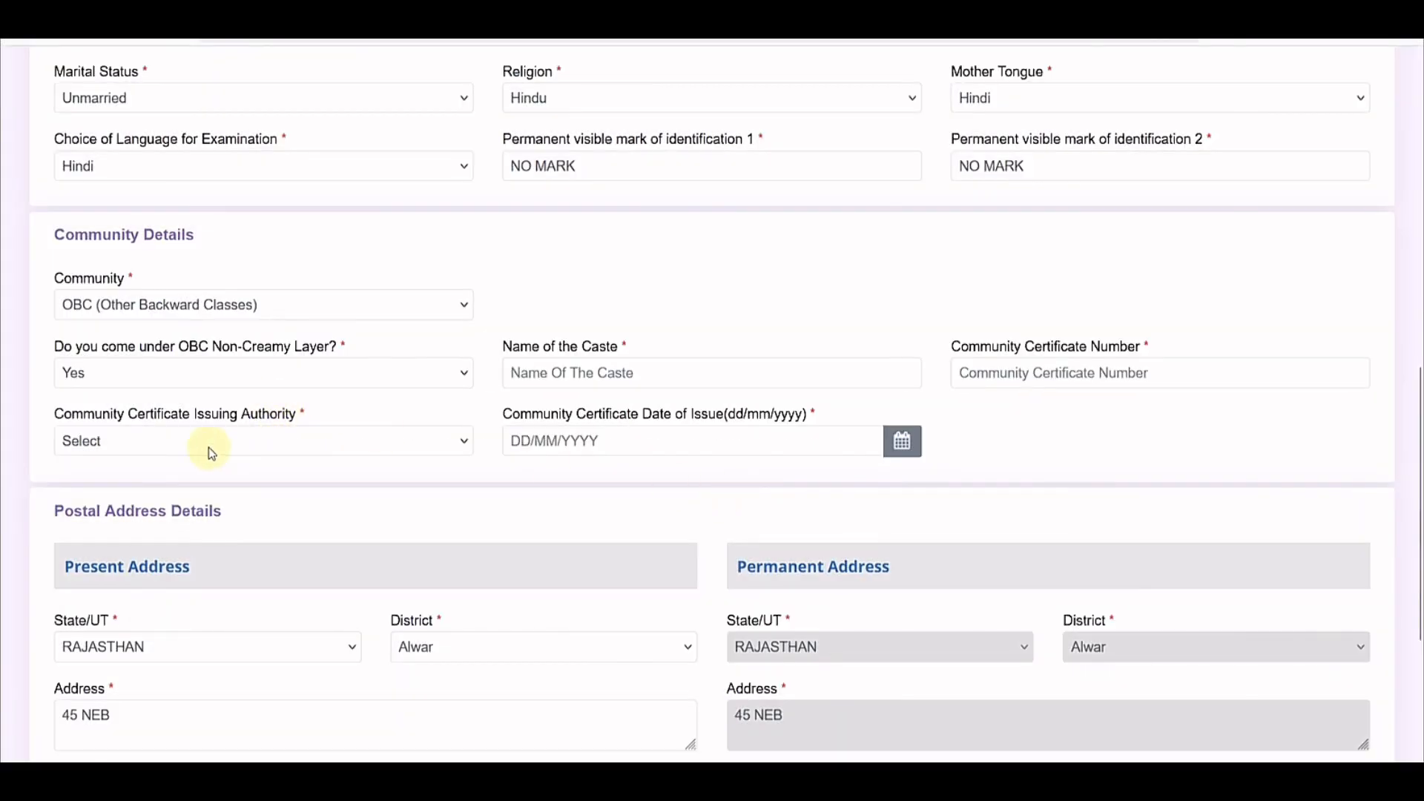
pyautogui.click(577, 377)
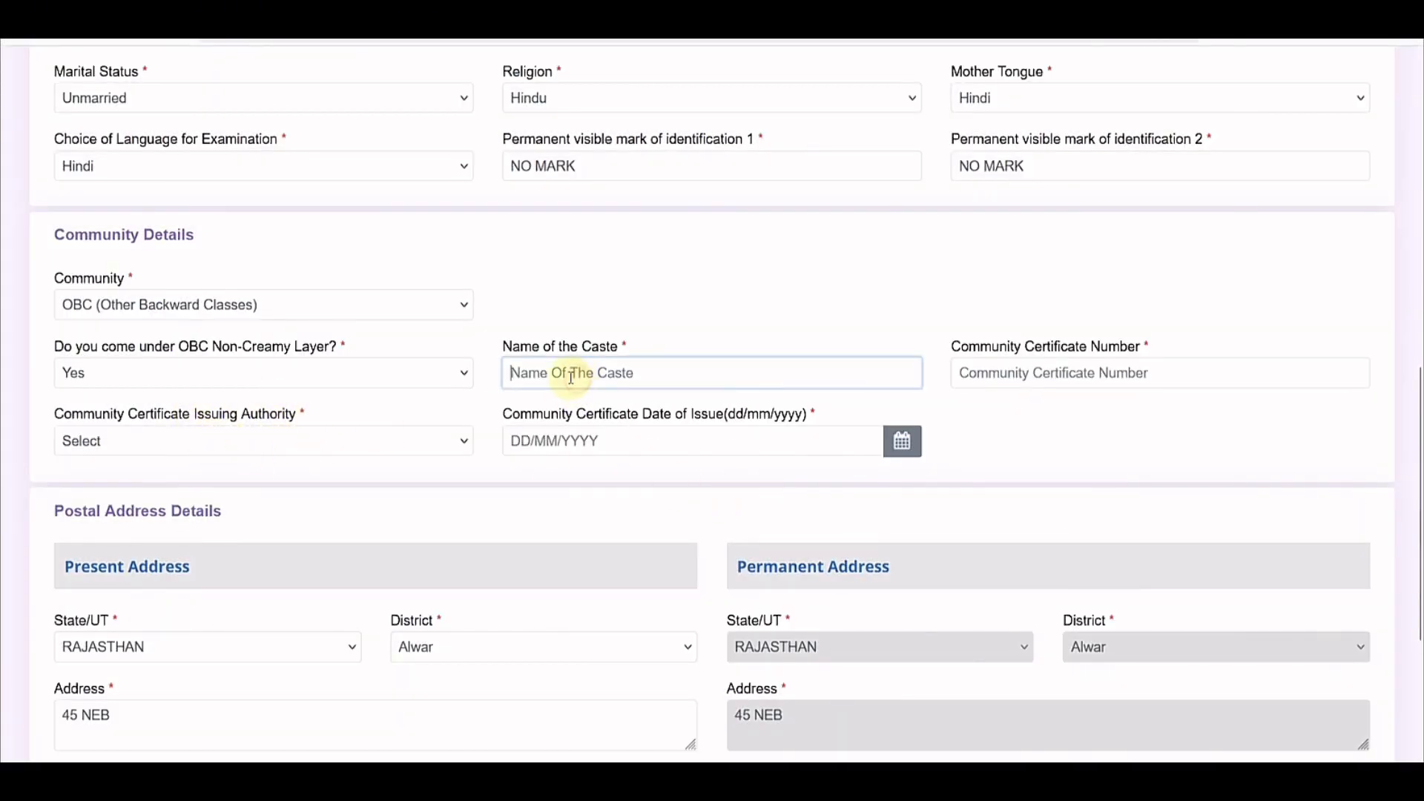
pyautogui.click(1027, 379)
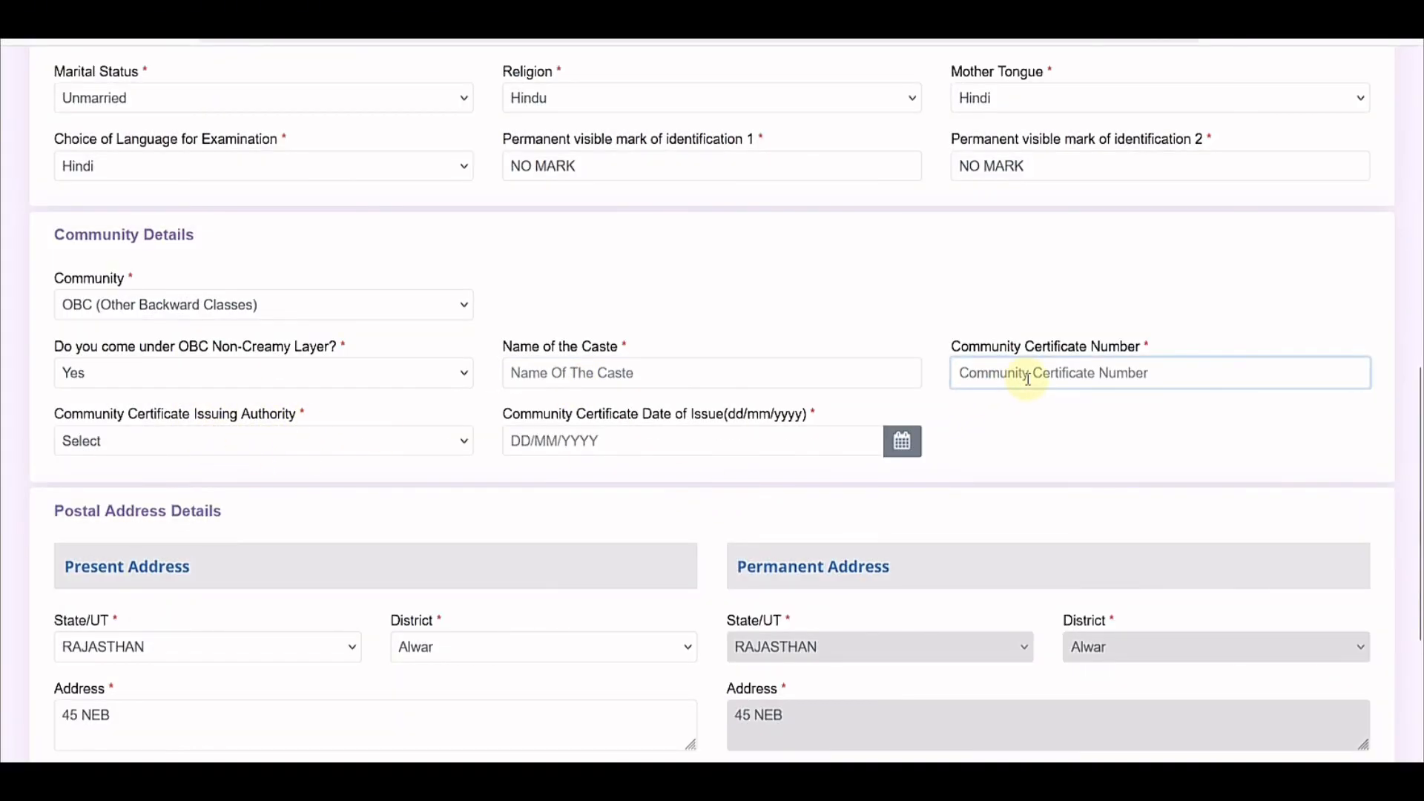
pyautogui.click(241, 445)
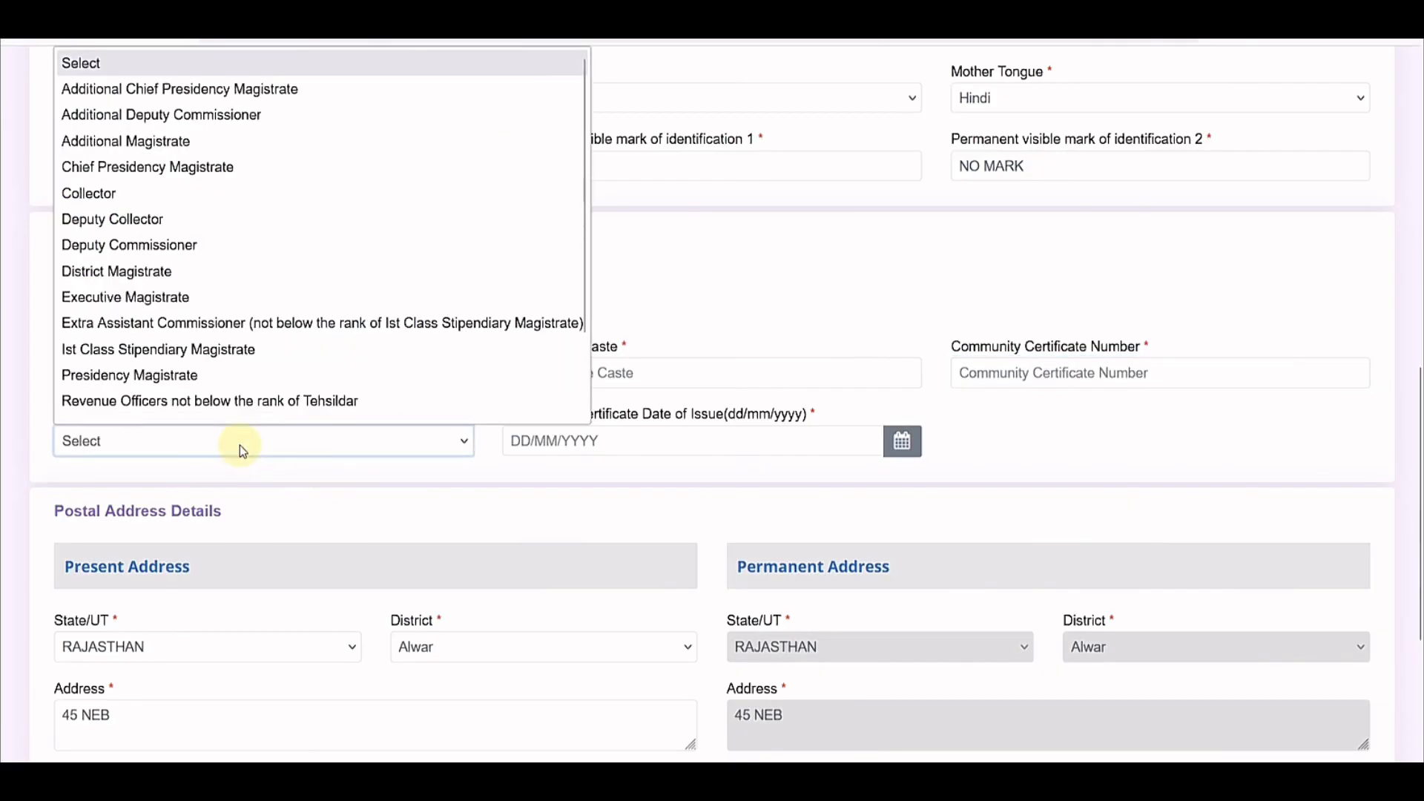
pyautogui.click(616, 445)
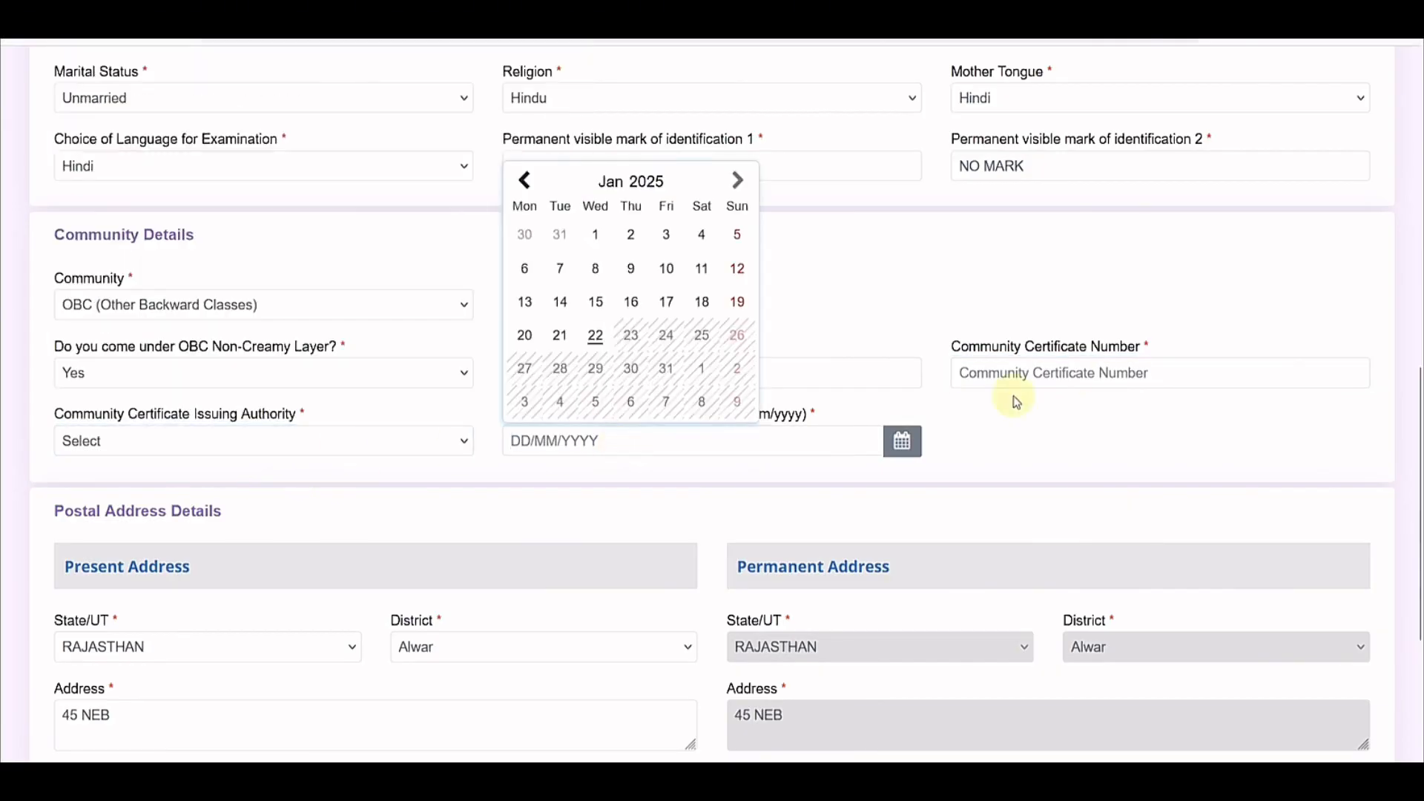
pyautogui.click(1049, 437)
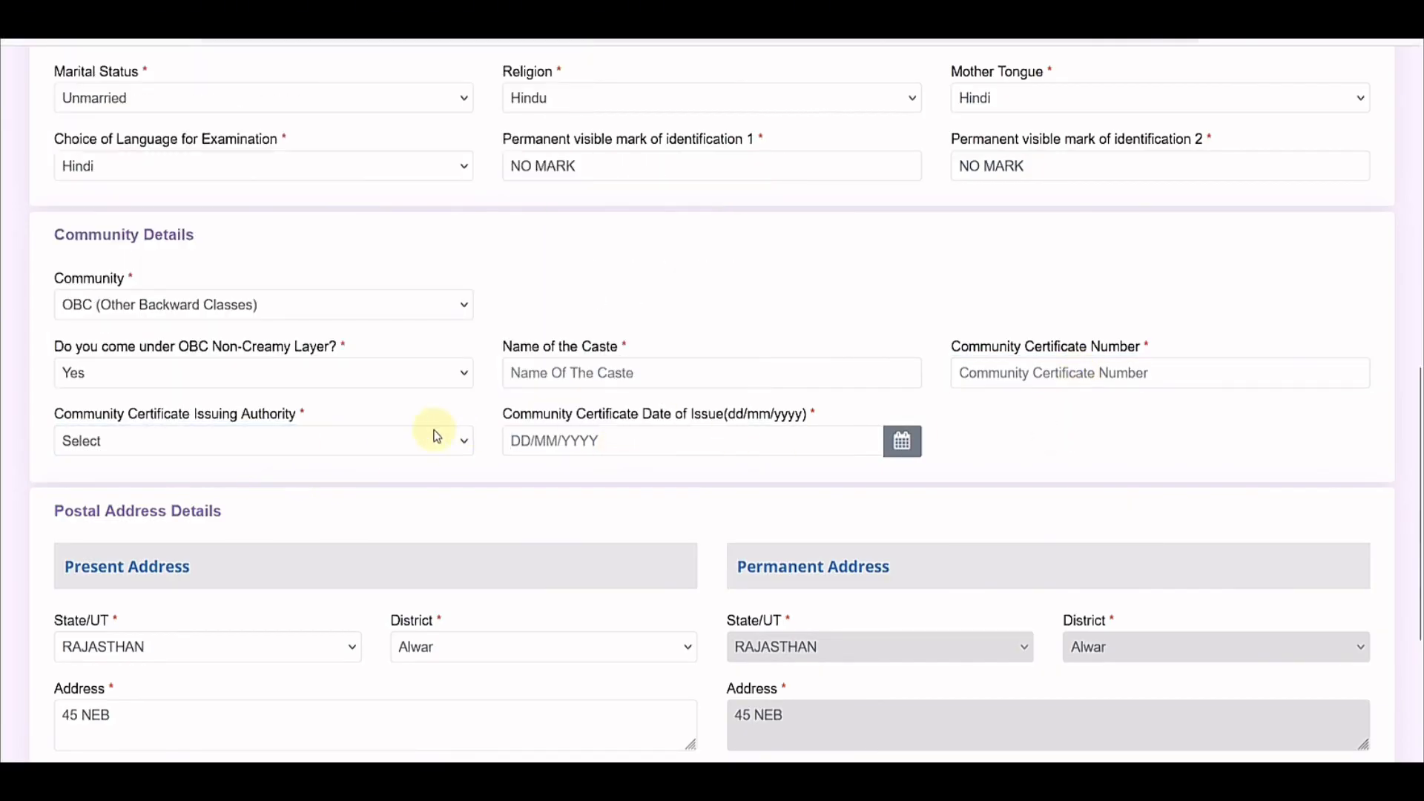
pyautogui.click(596, 440)
pyautogui.click(1011, 416)
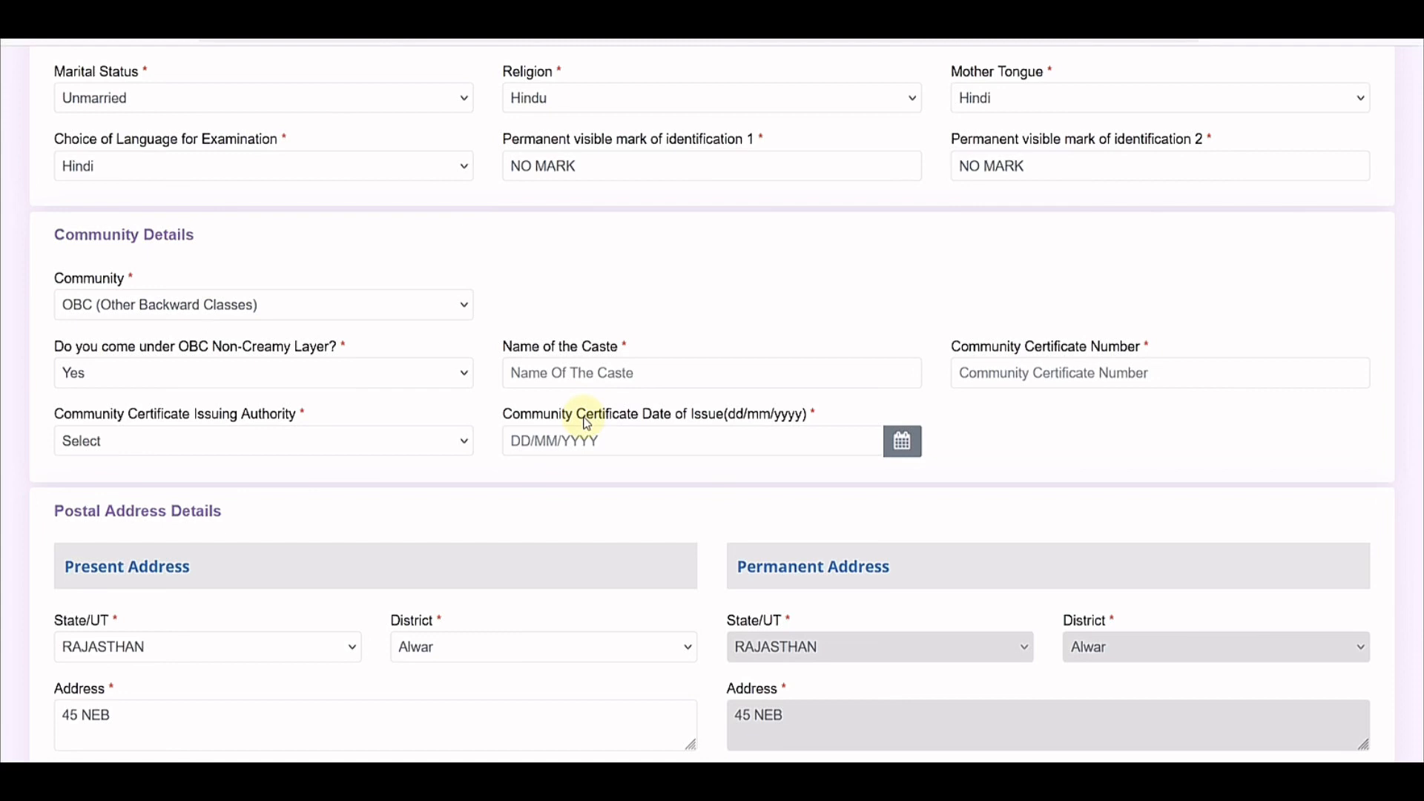
pyautogui.click(128, 305)
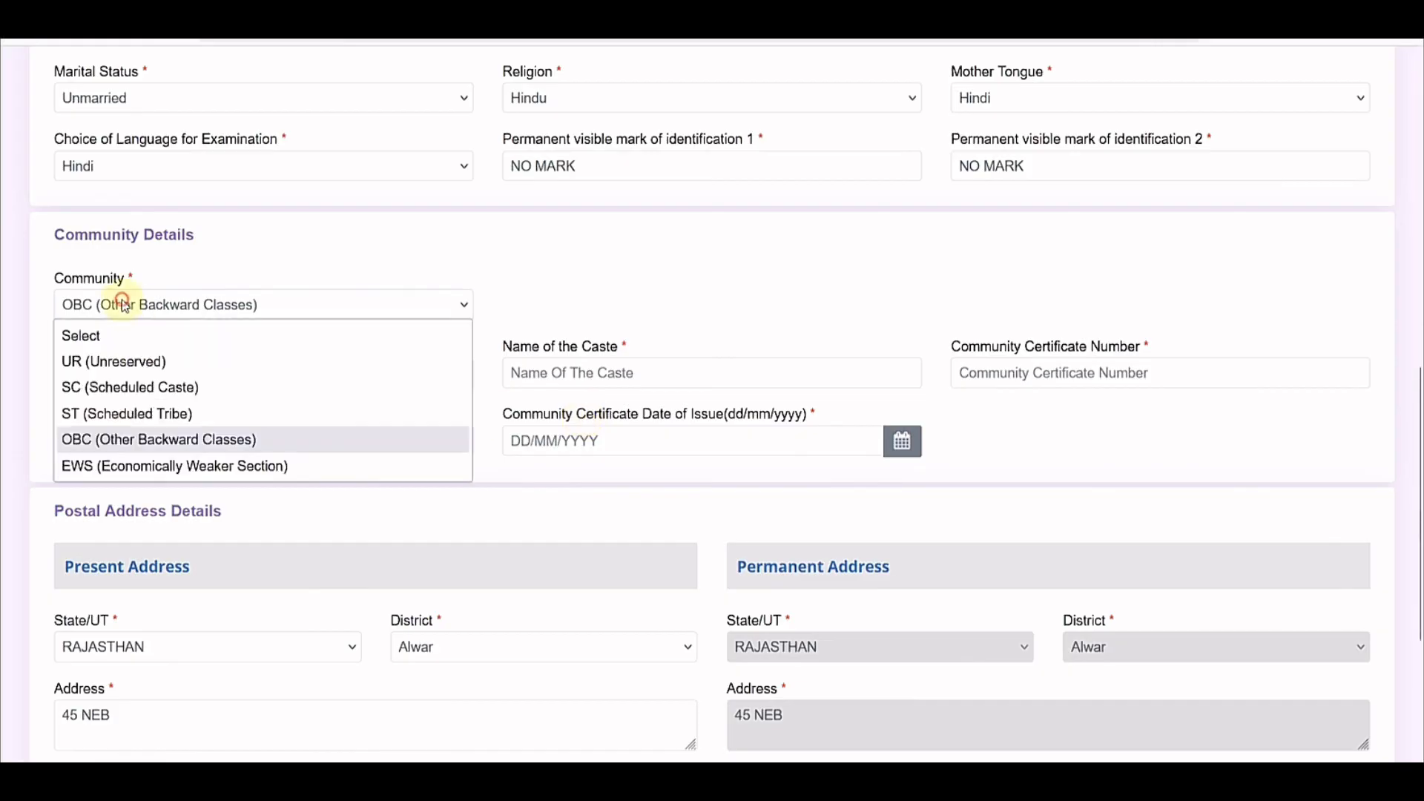
# Step: Choose EWS (Economically Weaker Section) as community and accept the EWS certificate notice
pyautogui.click(123, 465)
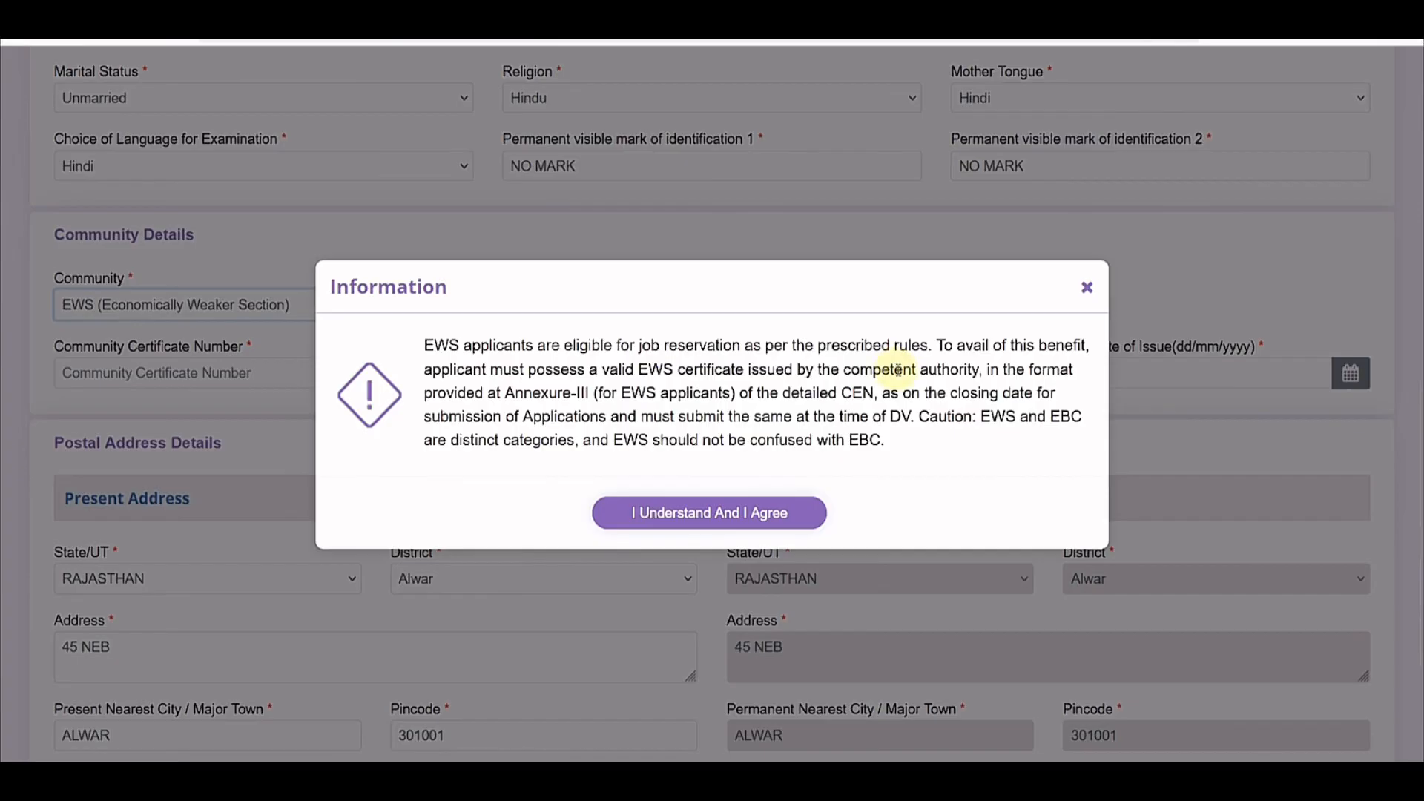
pyautogui.moveTo(632, 395); pyautogui.dragTo(659, 395)
pyautogui.doubleClick(857, 441)
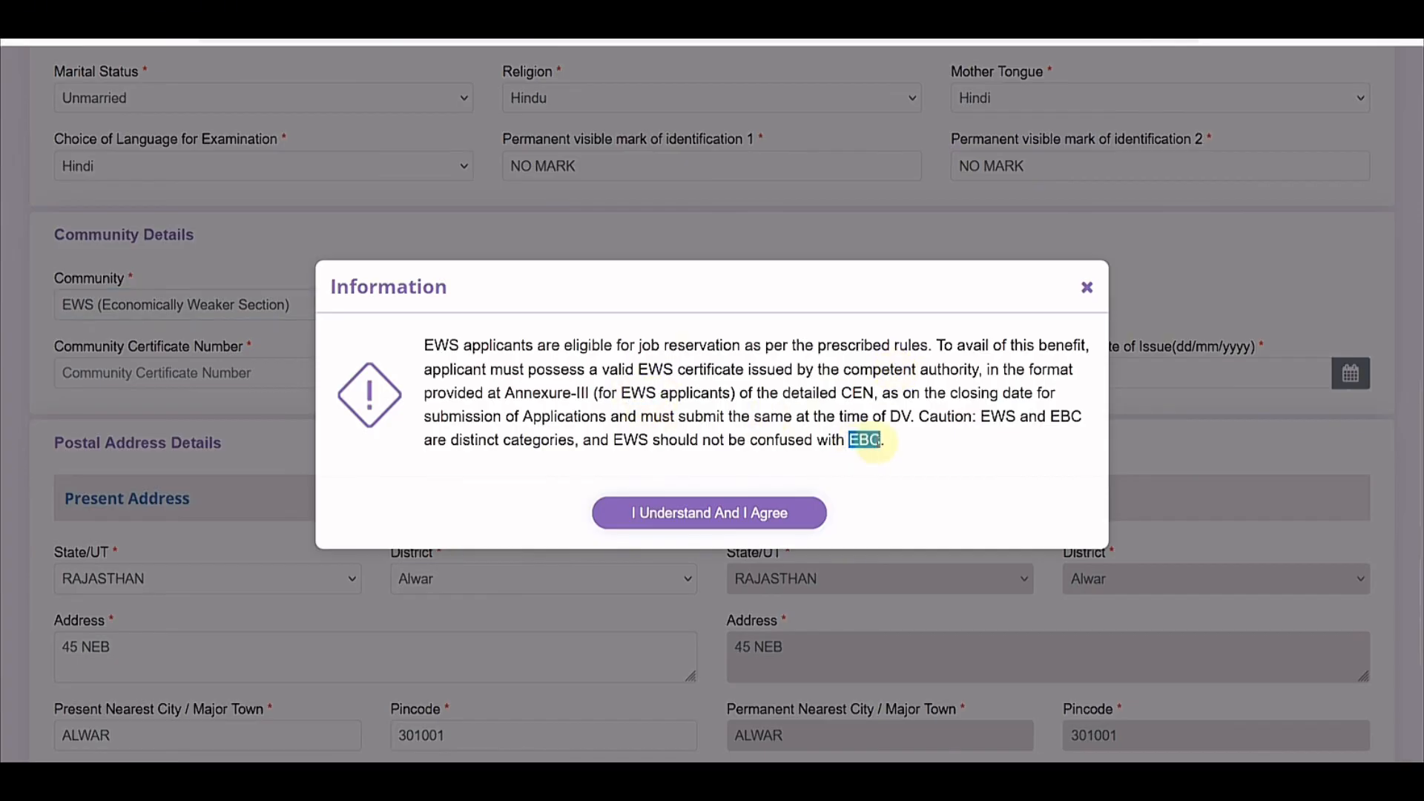
pyautogui.click(908, 446)
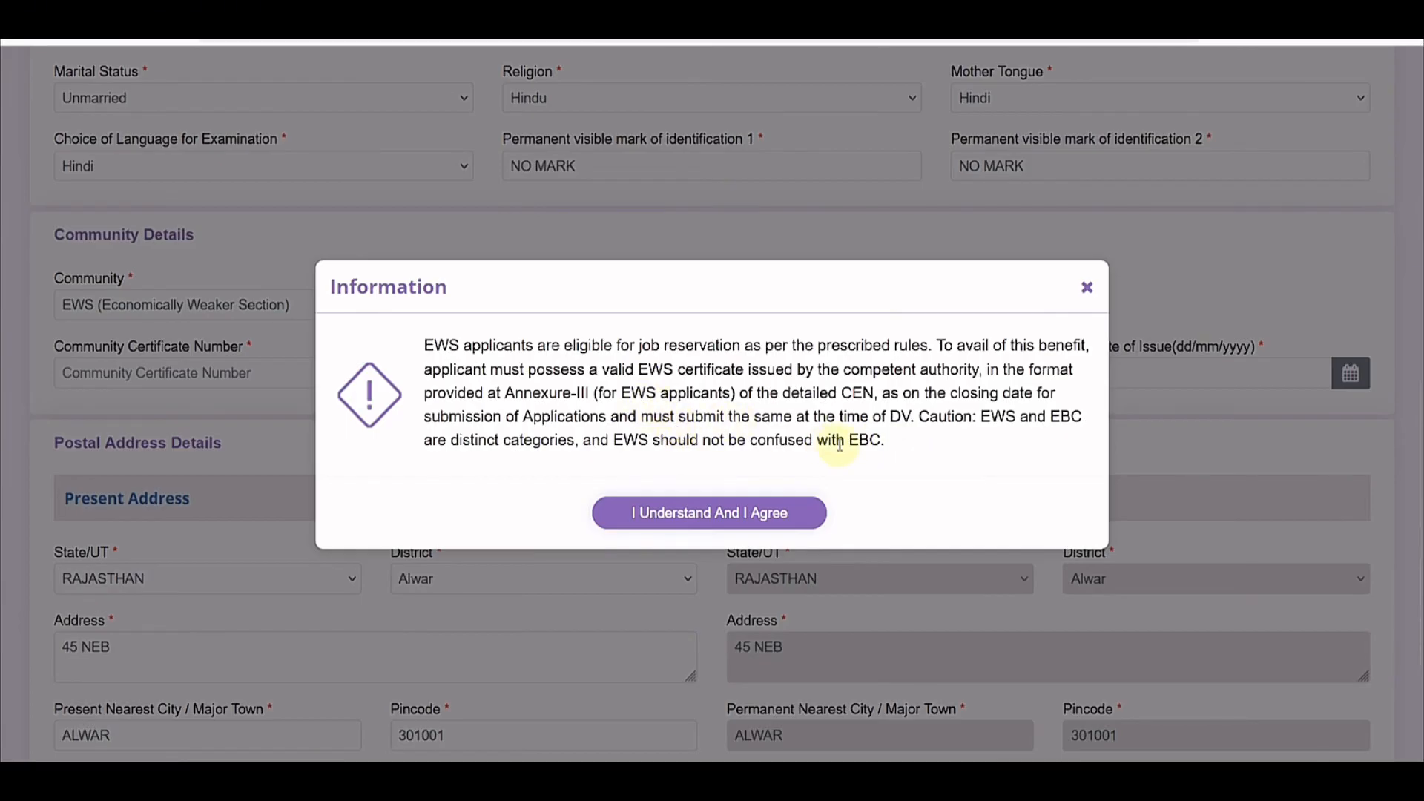
pyautogui.click(711, 512)
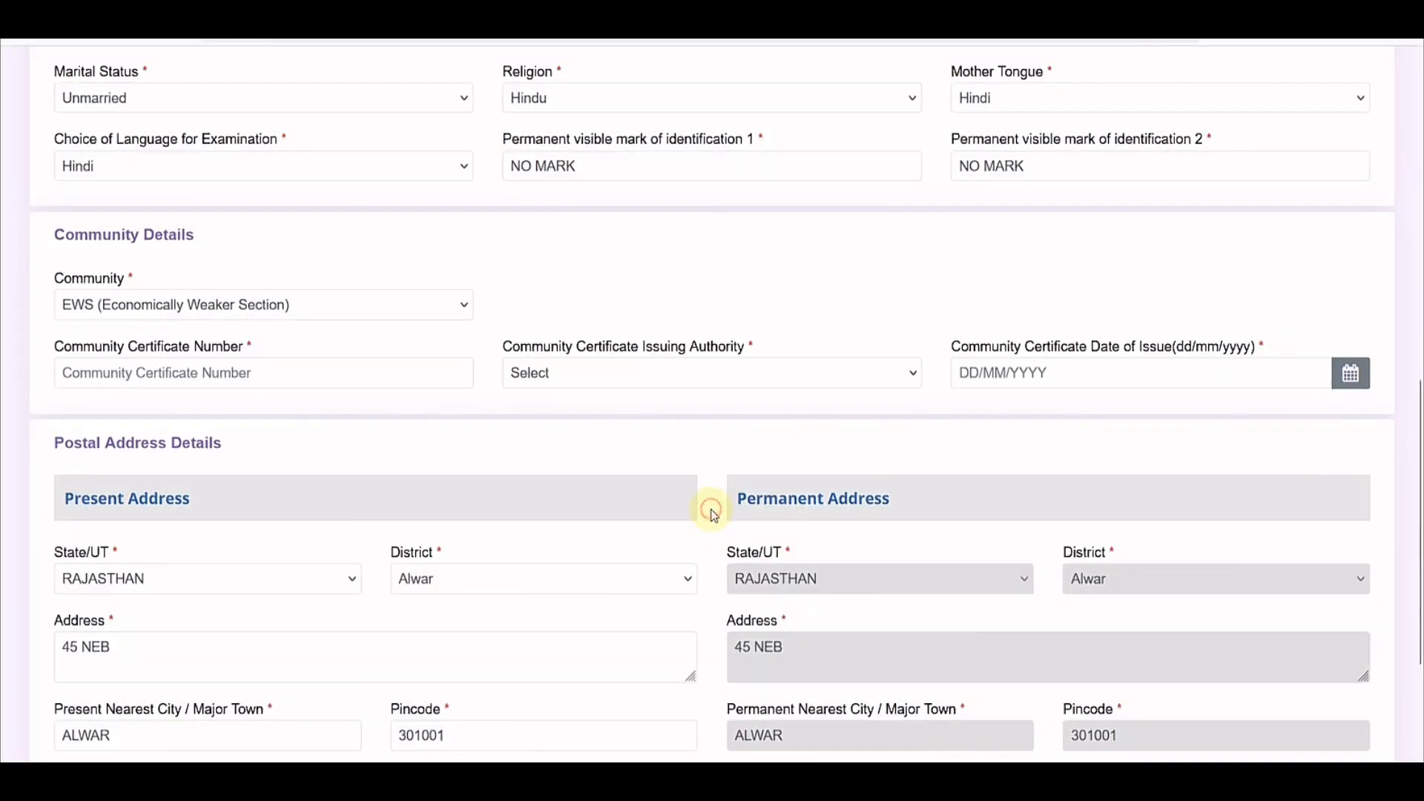
# Step: Leave the certificate number, issuing authority and issue date blank, then scroll to Postal Address Details
pyautogui.click(184, 374)
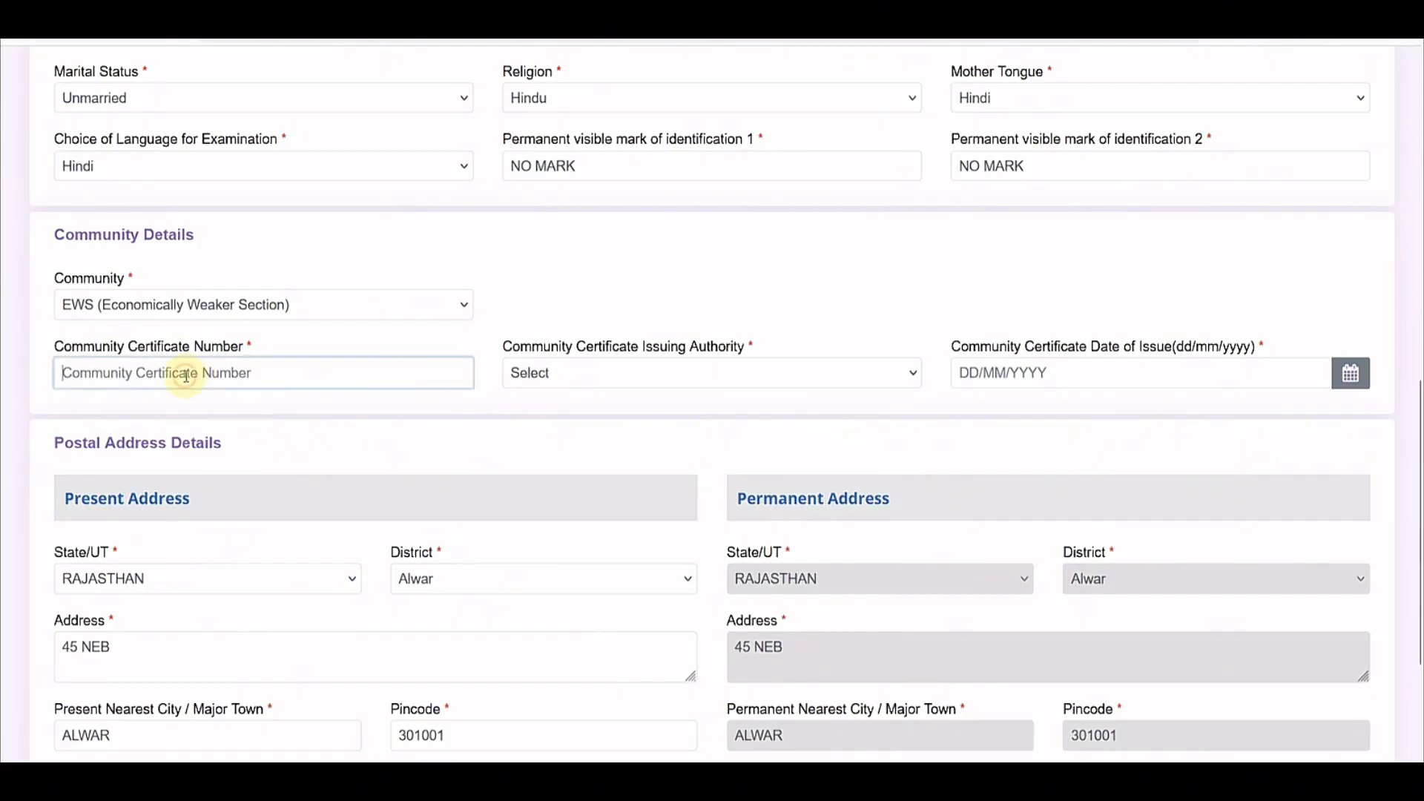
pyautogui.click(551, 382)
pyautogui.click(1083, 372)
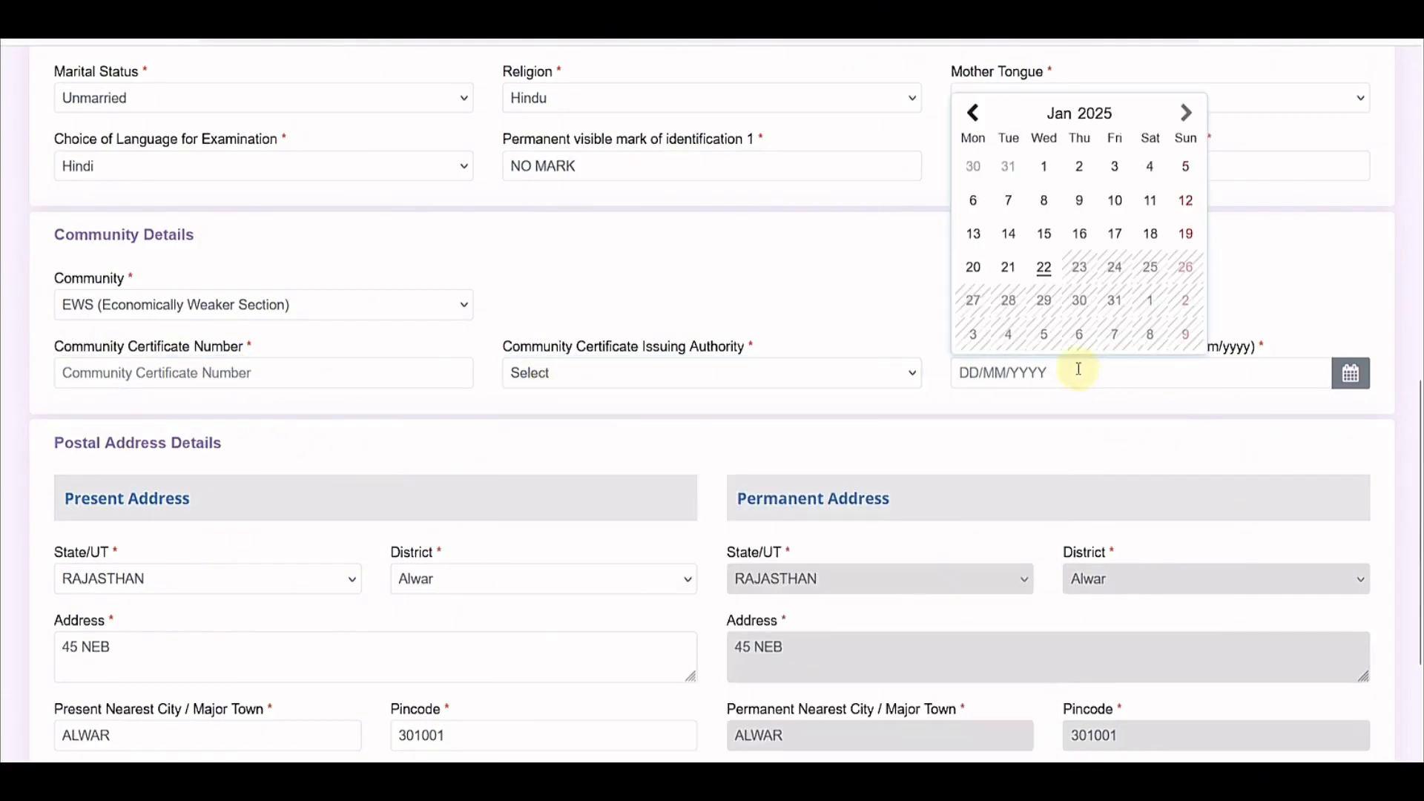
pyautogui.click(882, 305)
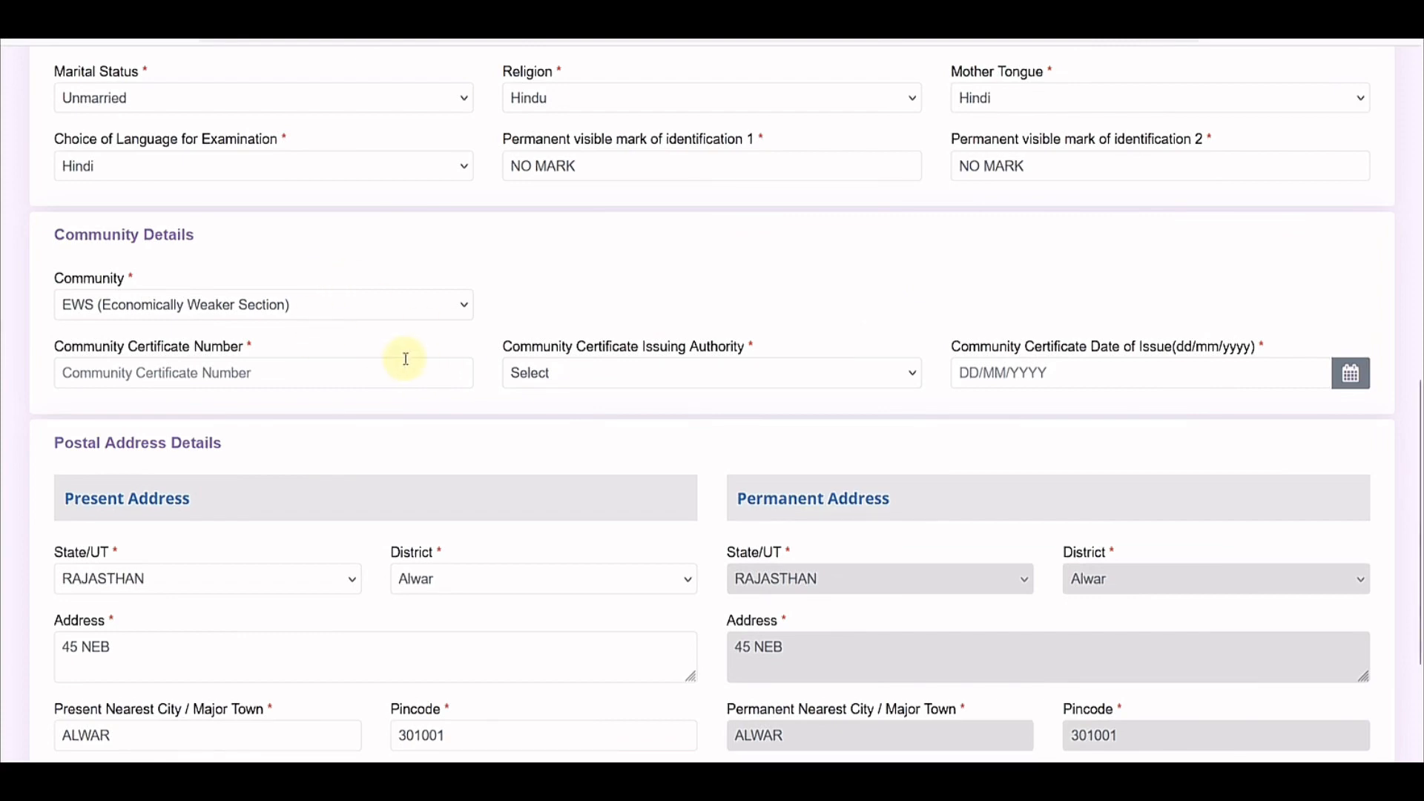
pyautogui.scroll(-3, 438, 373)
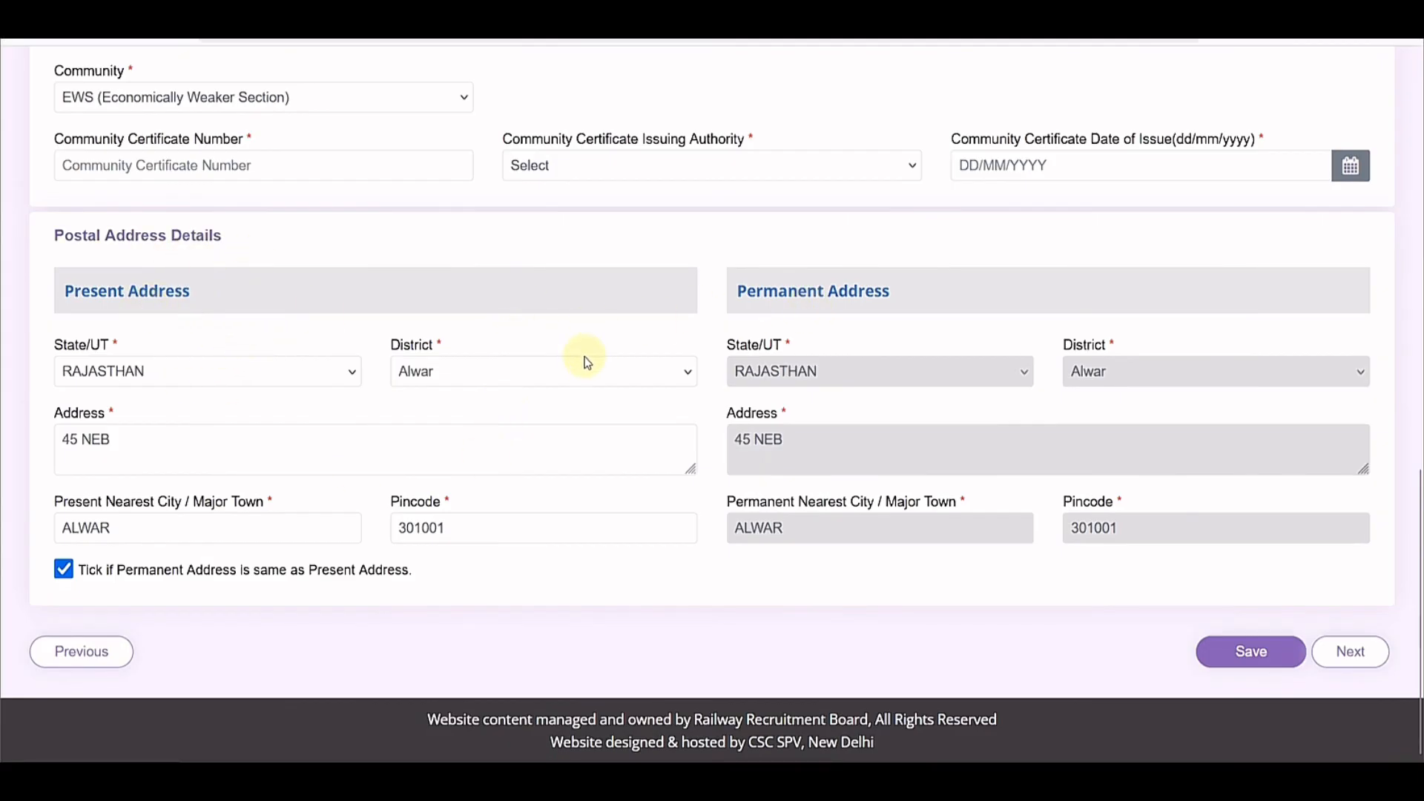
# Step: Review the present address, keeping RAJASTHAN as state along with its district, address and nearest city
pyautogui.click(177, 379)
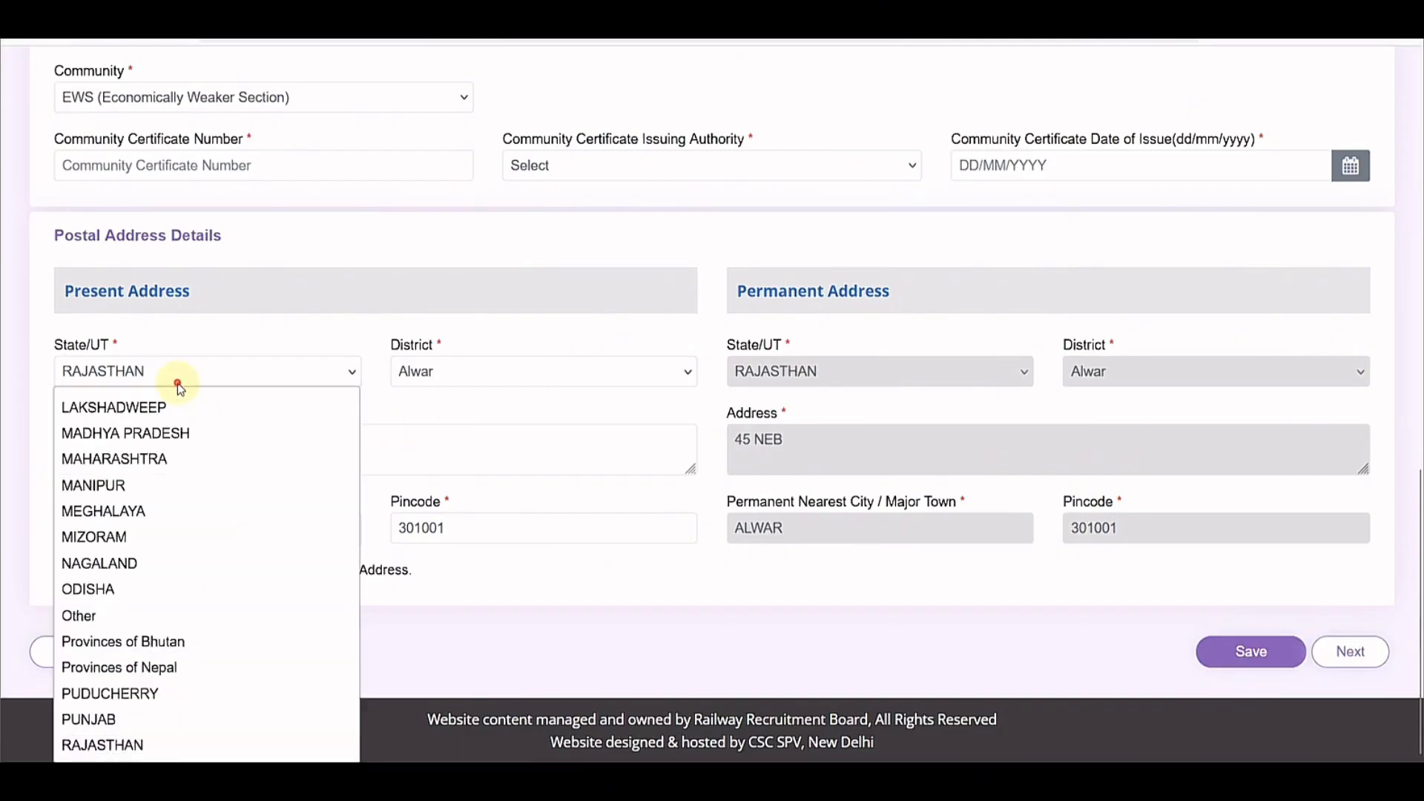
pyautogui.click(438, 379)
pyautogui.click(310, 408)
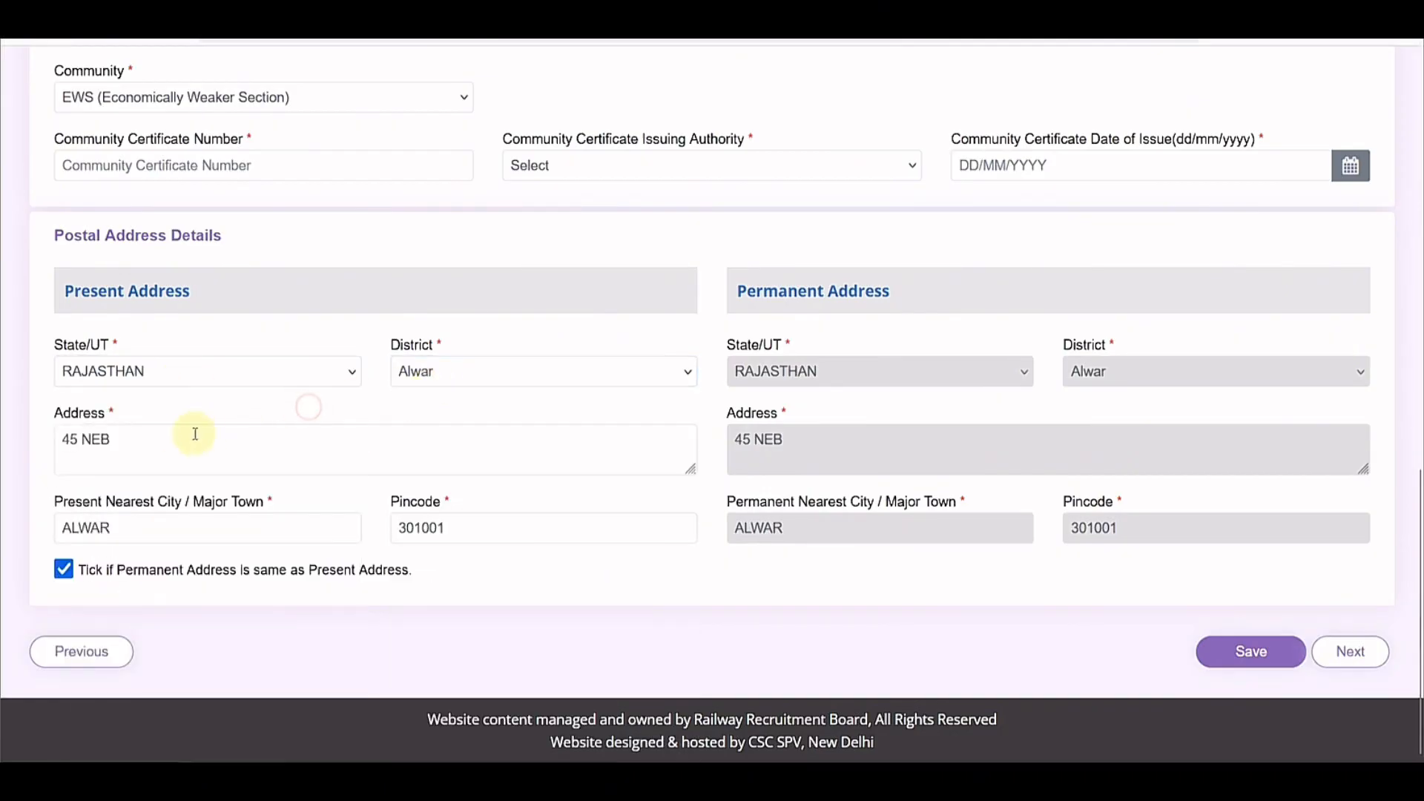
pyautogui.click(179, 438)
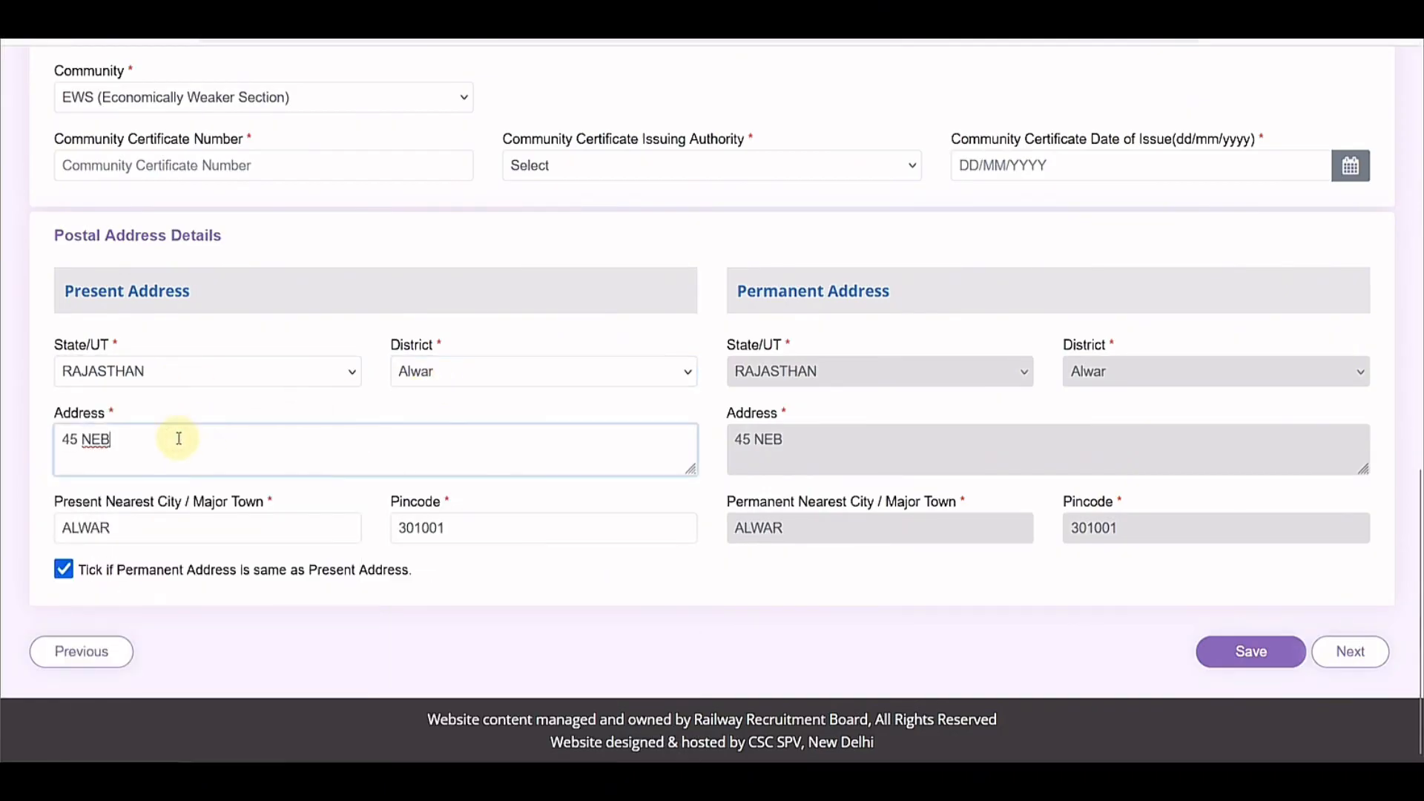
pyautogui.click(150, 531)
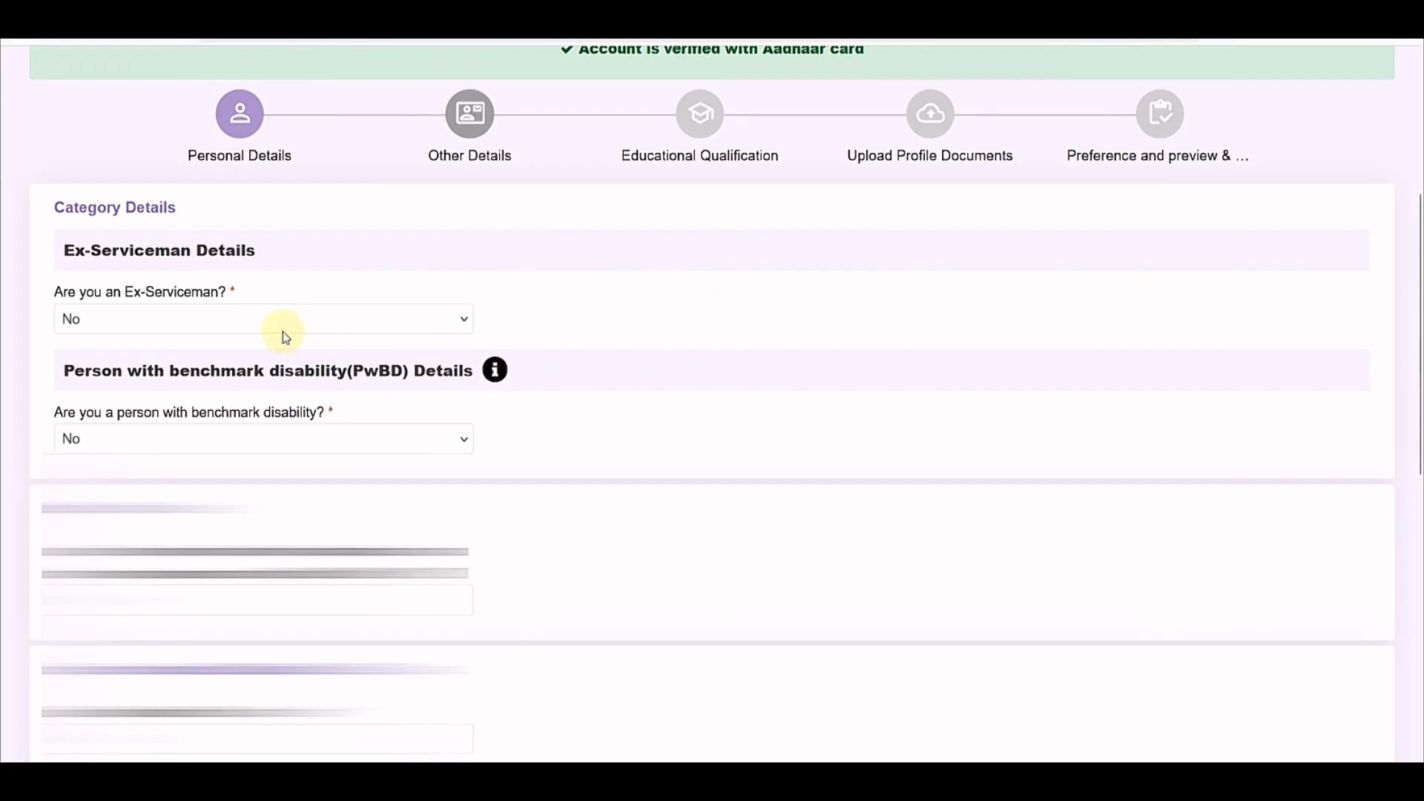
# Step: Mark the applicant as an ex-serviceman with Army as the defence service
pyautogui.click(215, 319)
pyautogui.click(185, 371)
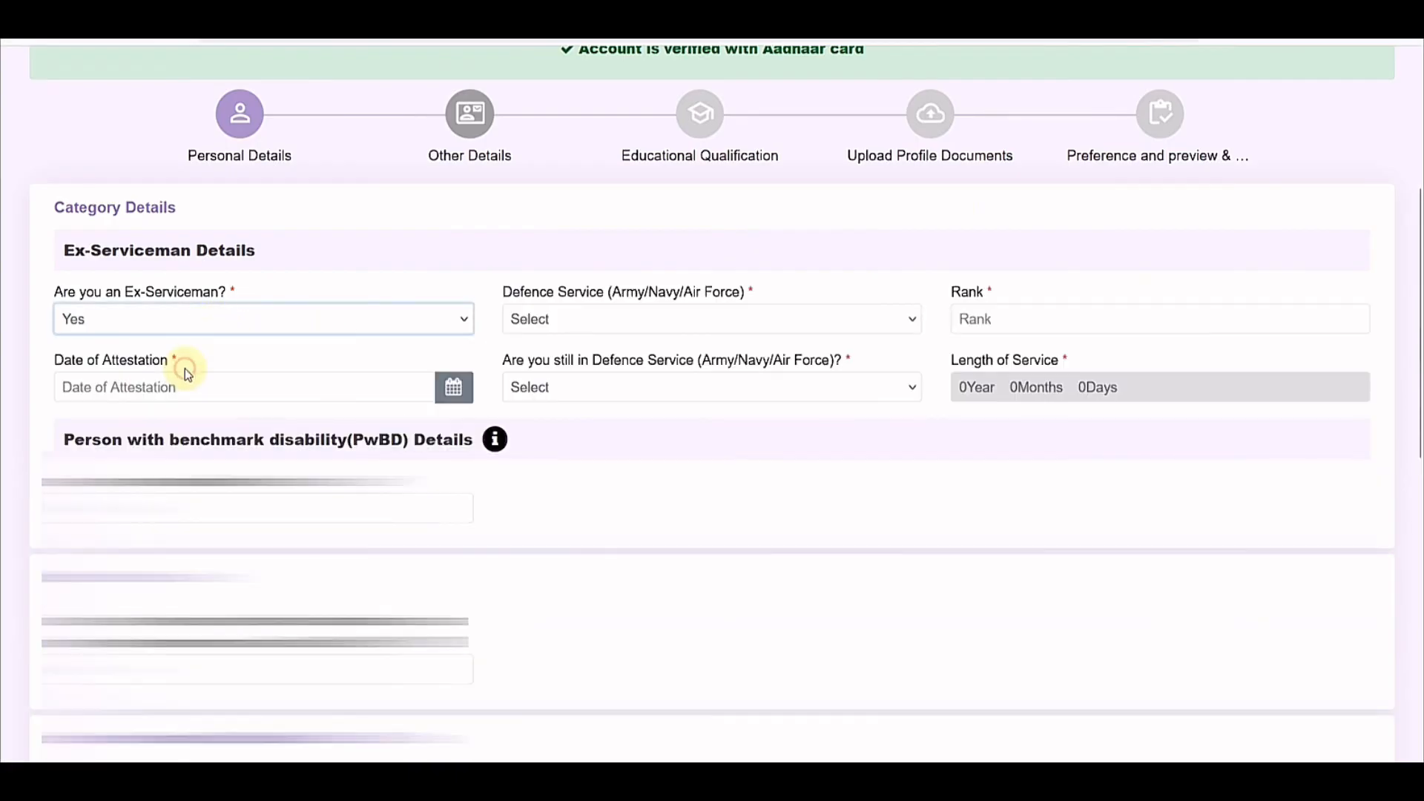
pyautogui.click(570, 326)
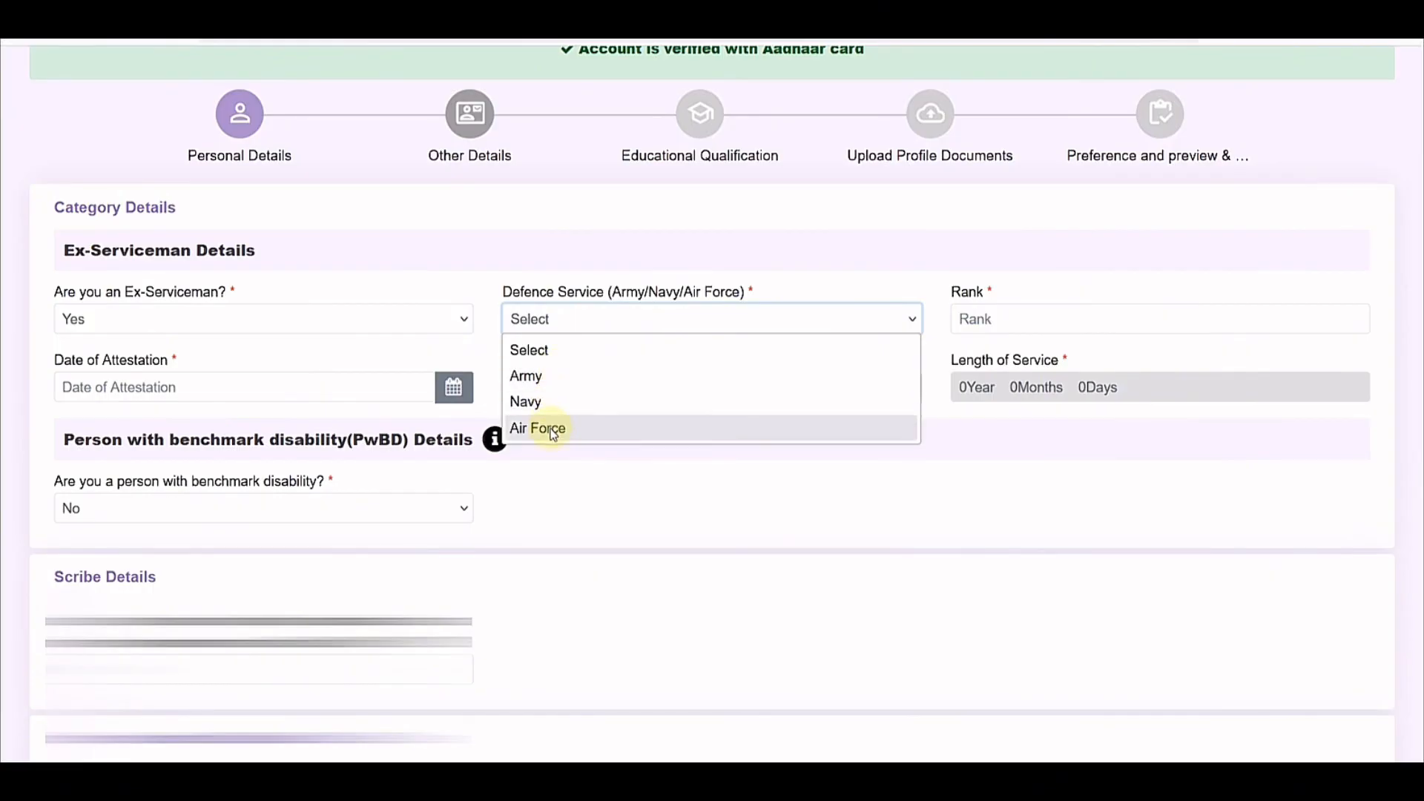
pyautogui.click(549, 376)
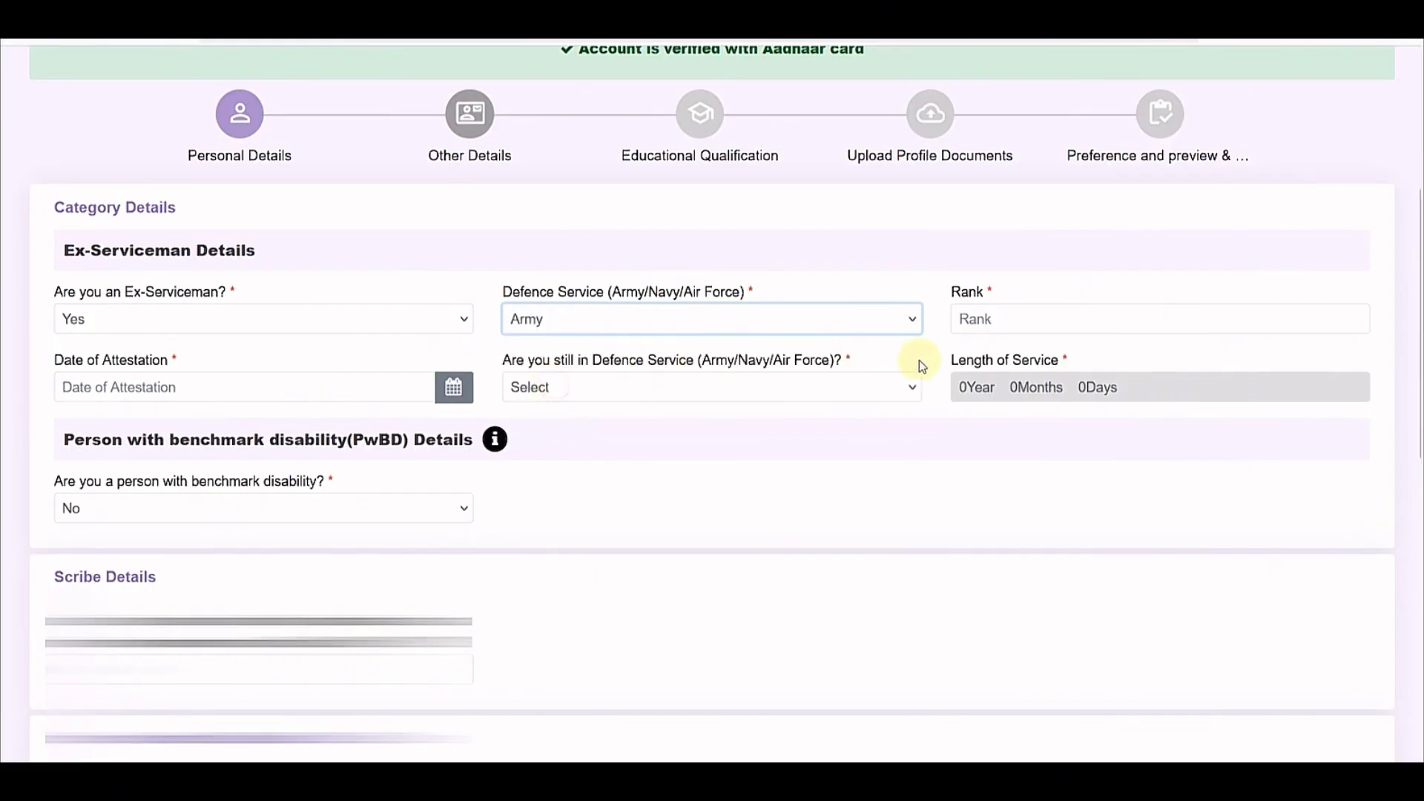
pyautogui.click(326, 394)
# Step: Answer No to still being in service and No to re-employment as ex-serviceman
pyautogui.click(577, 397)
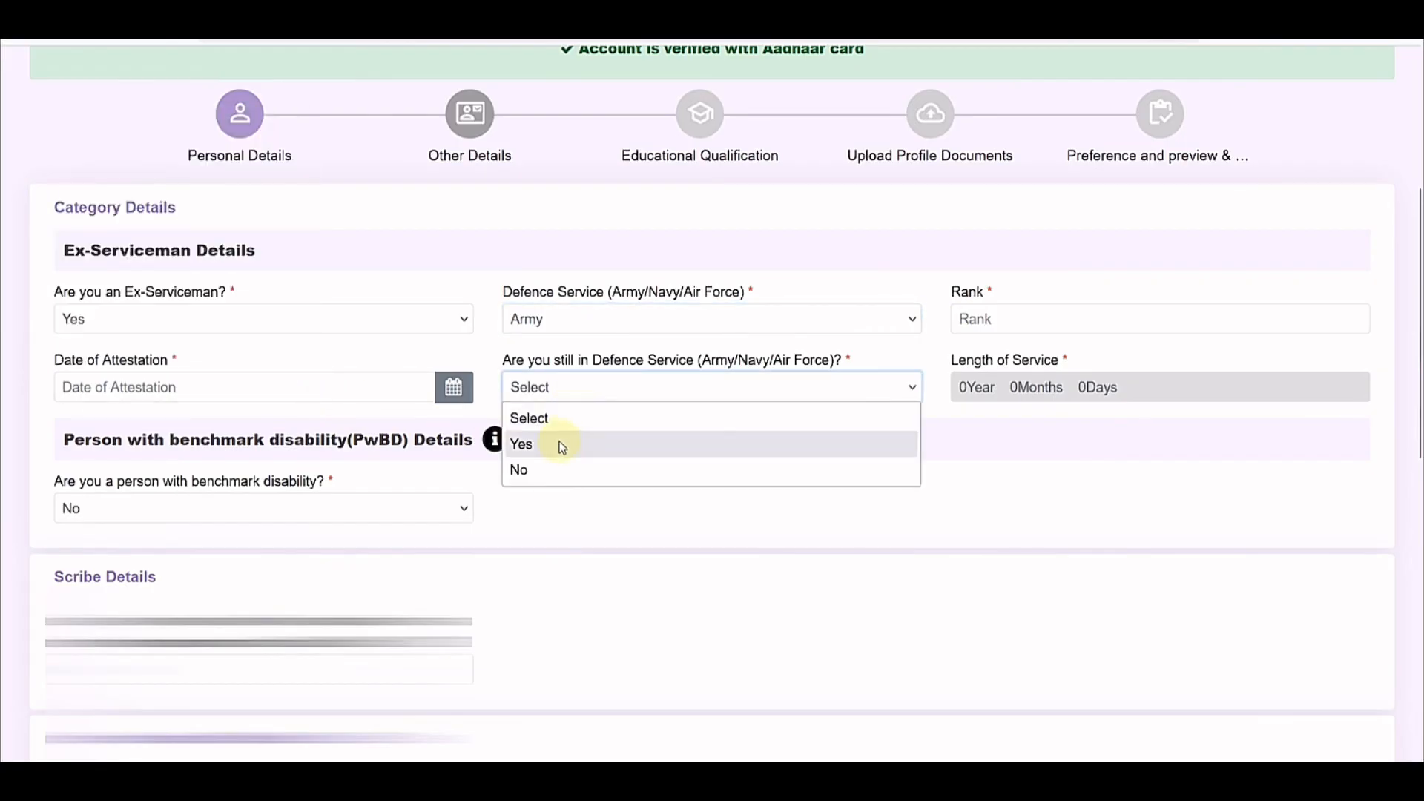
pyautogui.click(547, 469)
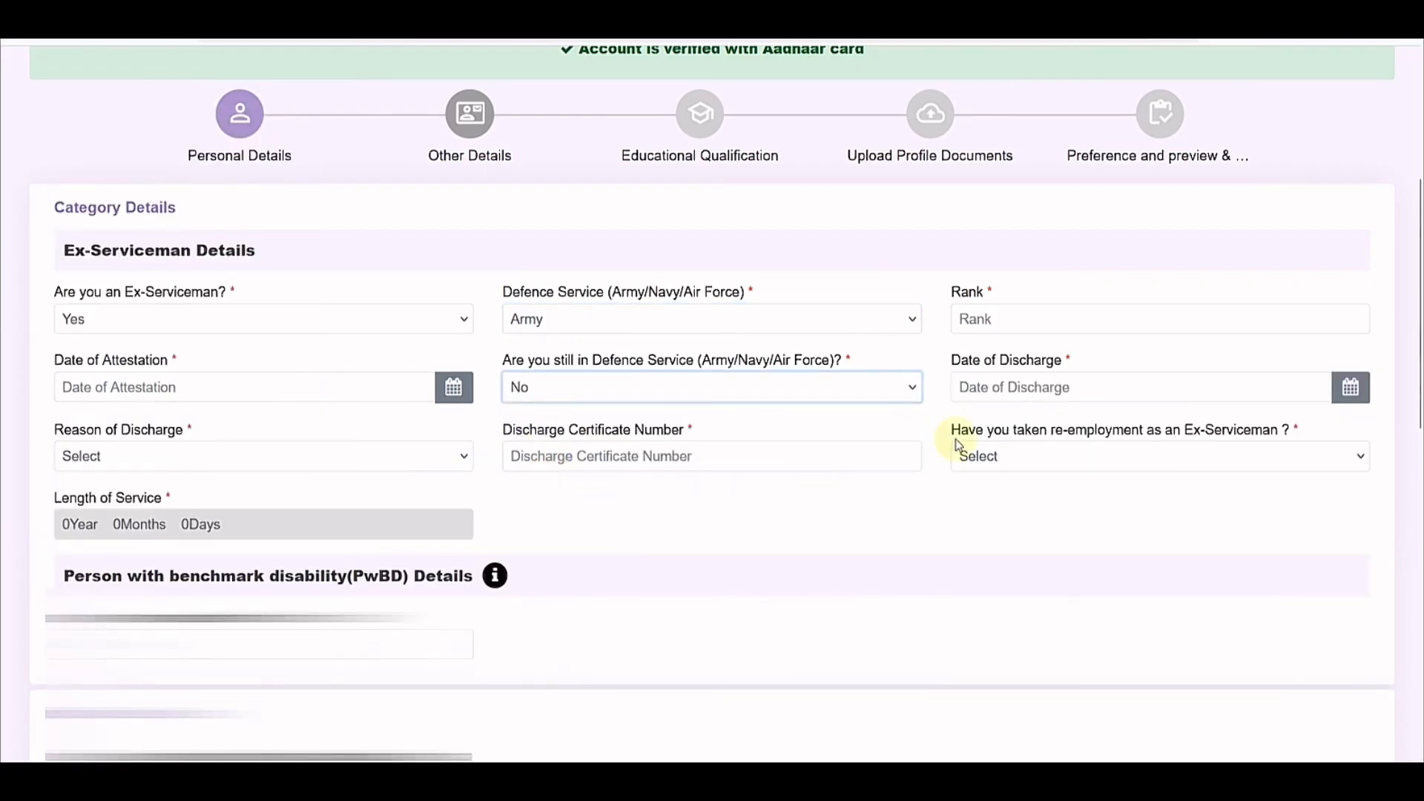
pyautogui.click(424, 456)
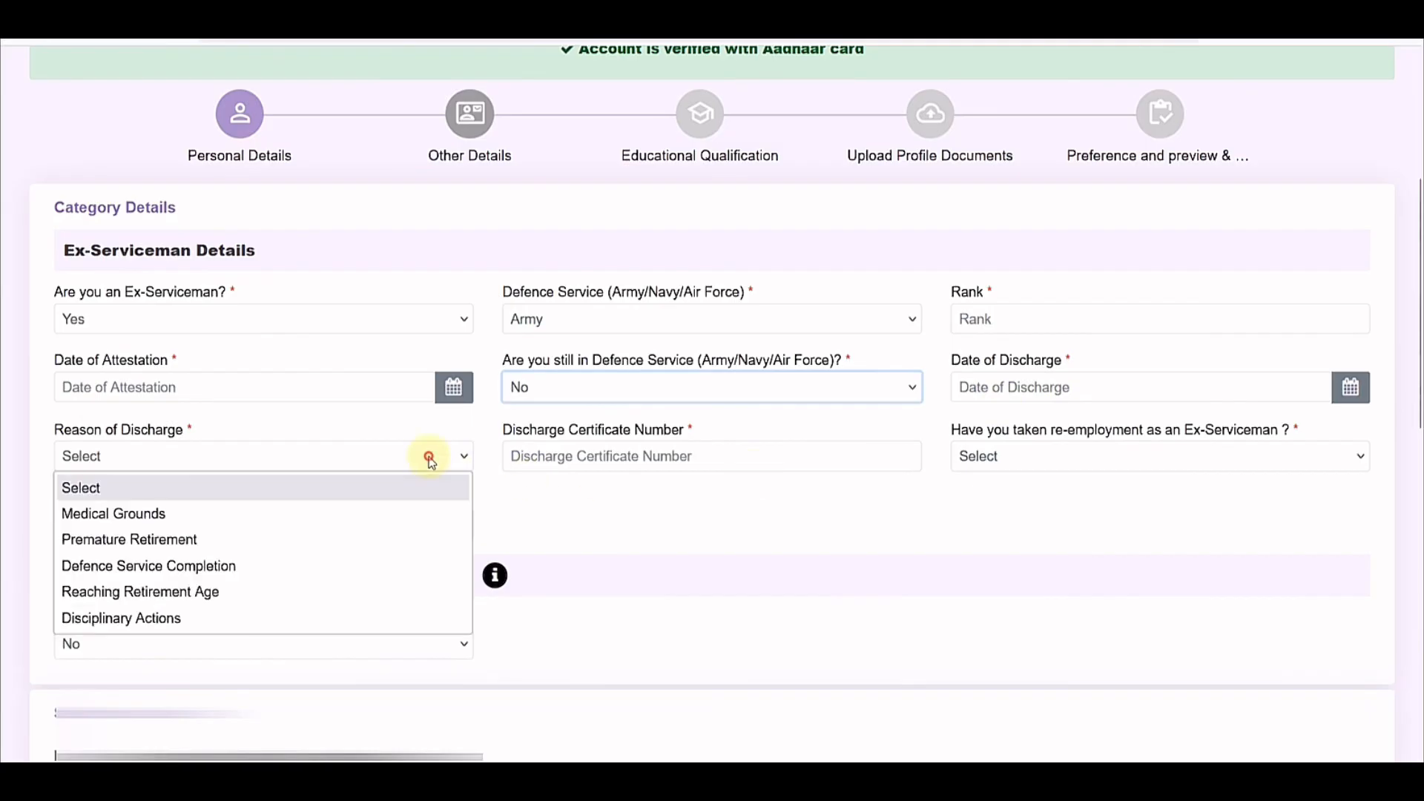
pyautogui.click(593, 488)
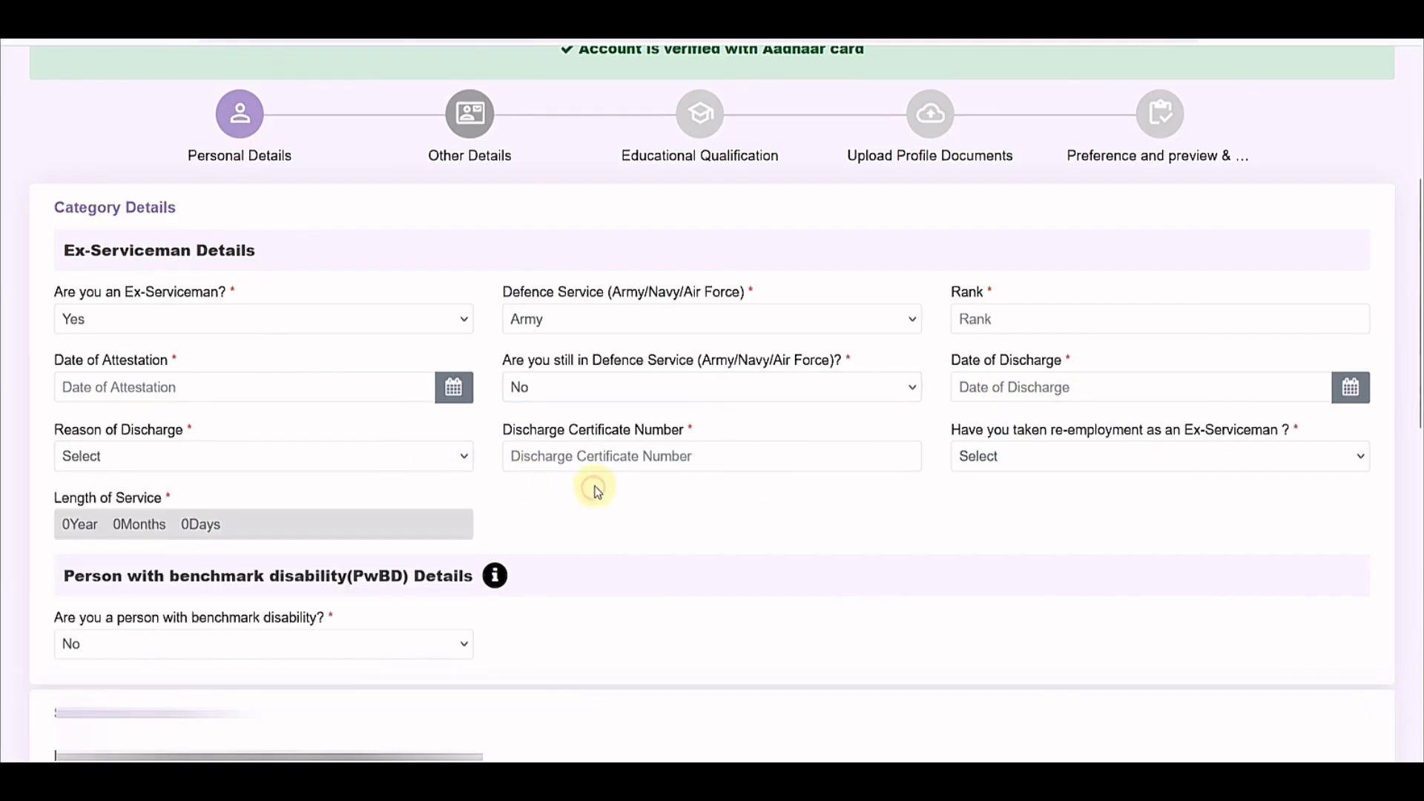
pyautogui.click(1017, 462)
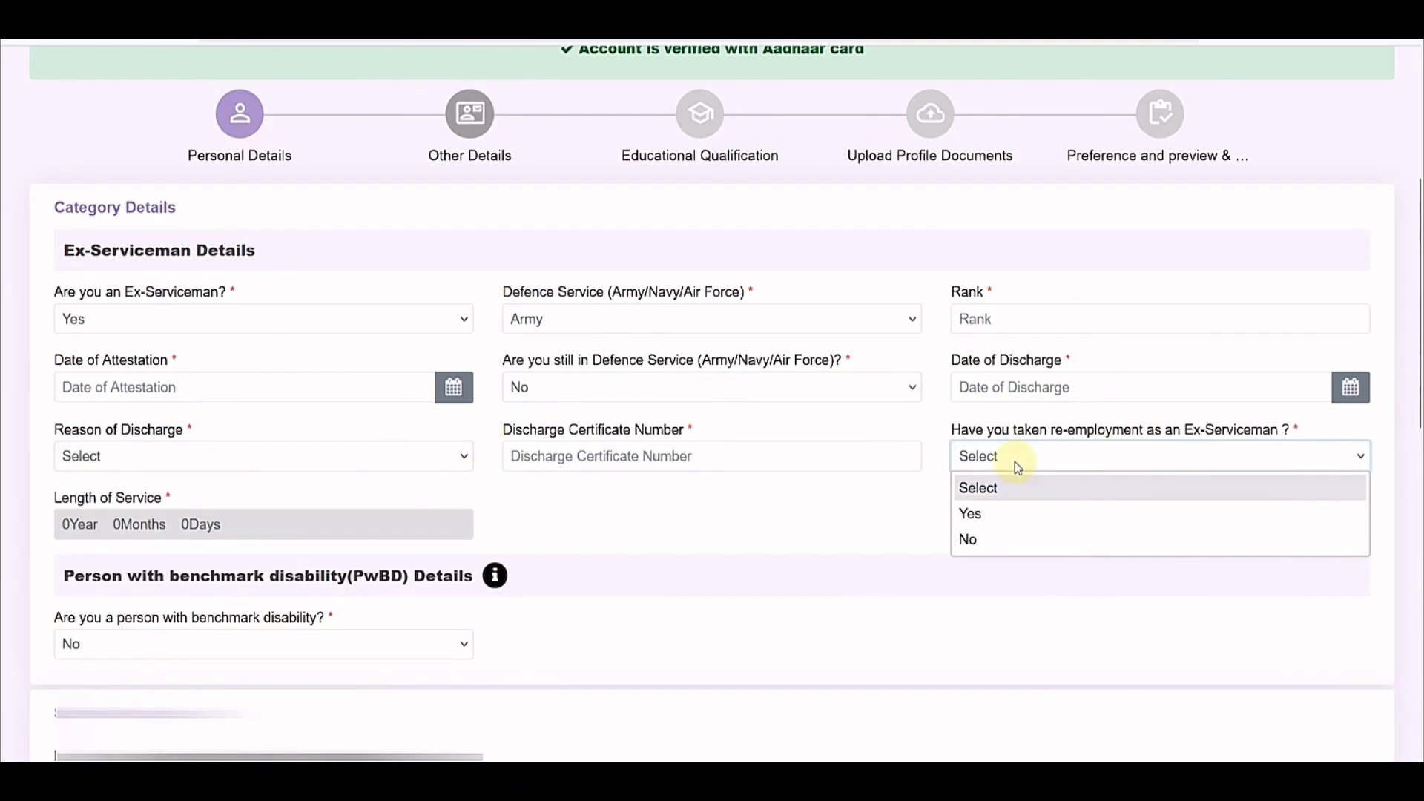
pyautogui.click(1007, 537)
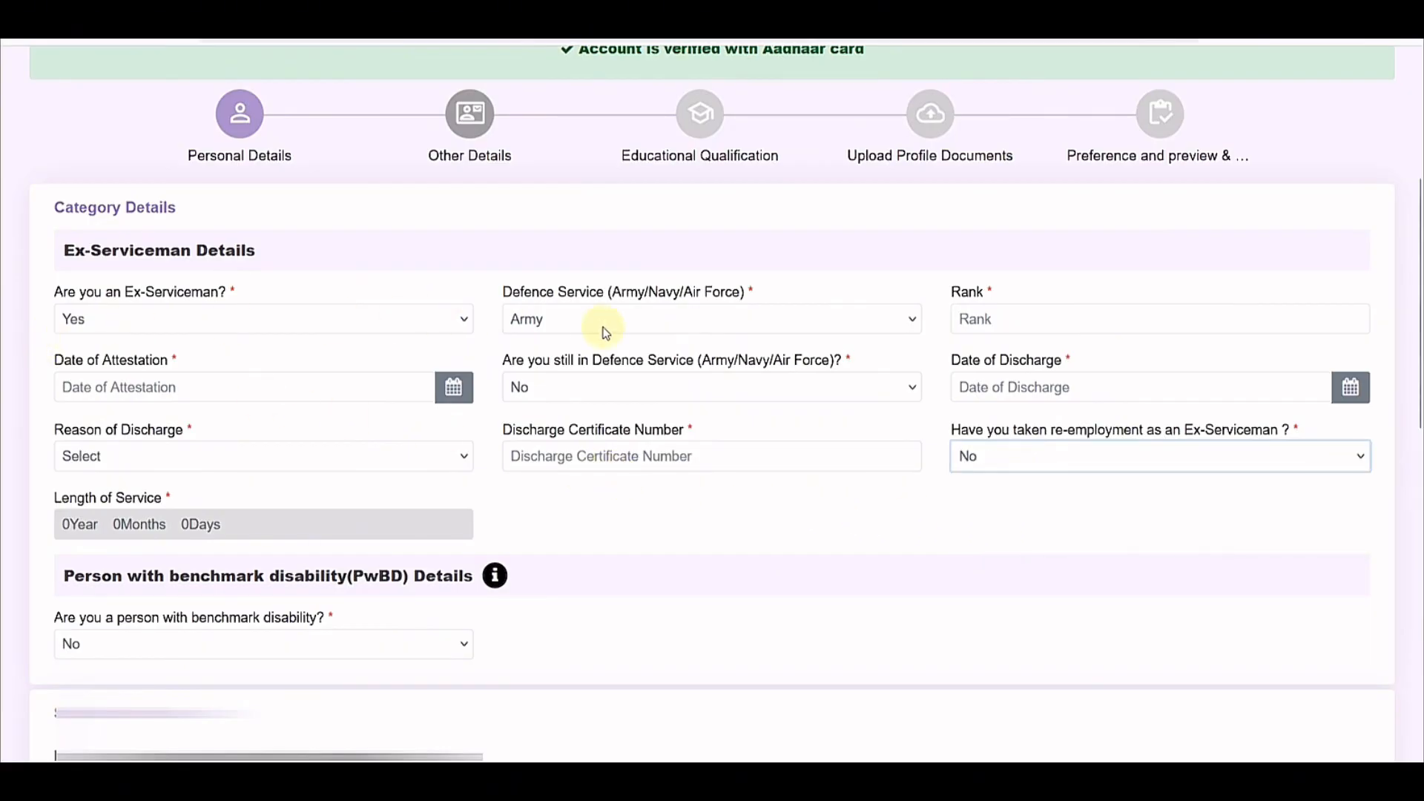
pyautogui.click(141, 323)
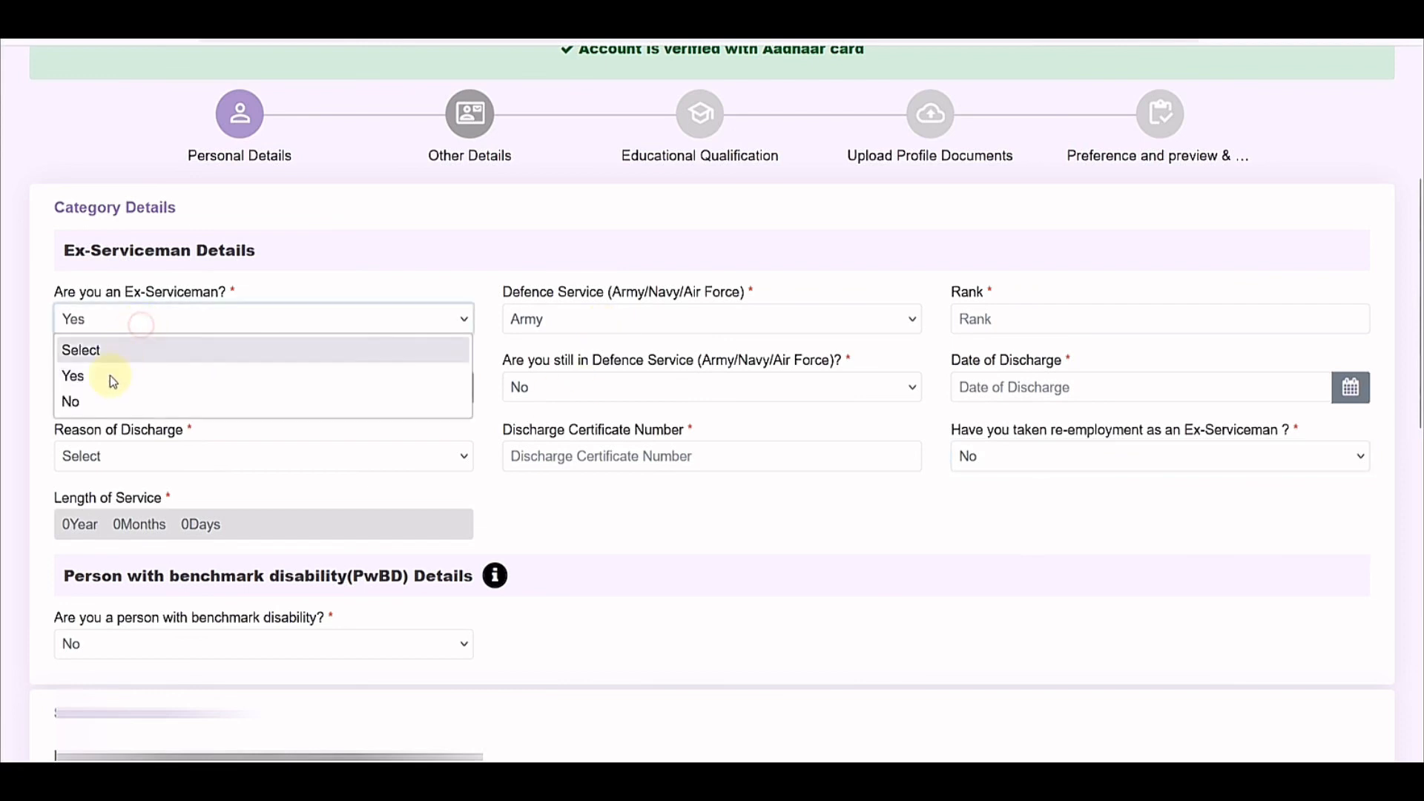
# Step: Change ex-serviceman to No and declare a benchmark disability of Hearing Impairment (HI)
pyautogui.click(74, 402)
pyautogui.click(190, 444)
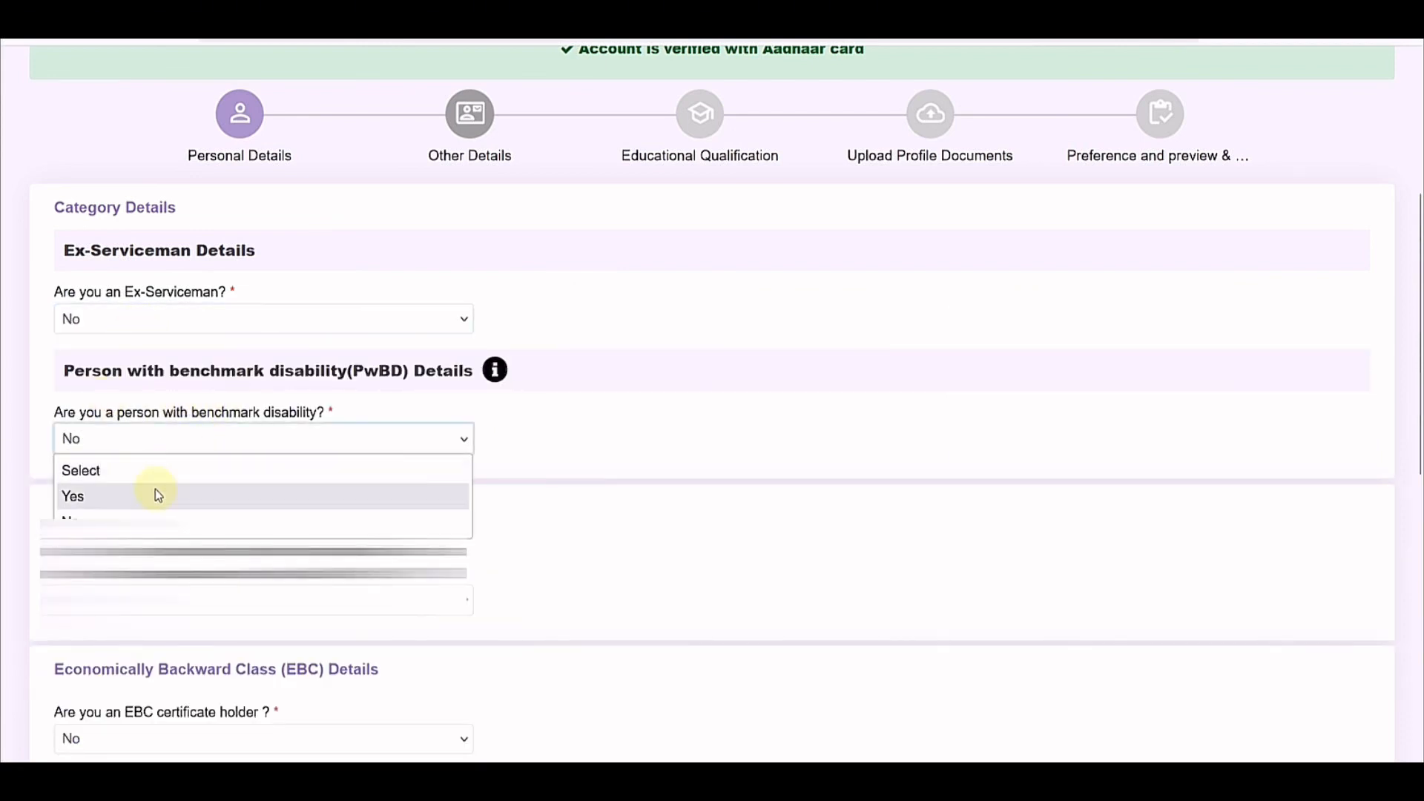
pyautogui.click(158, 496)
pyautogui.click(576, 450)
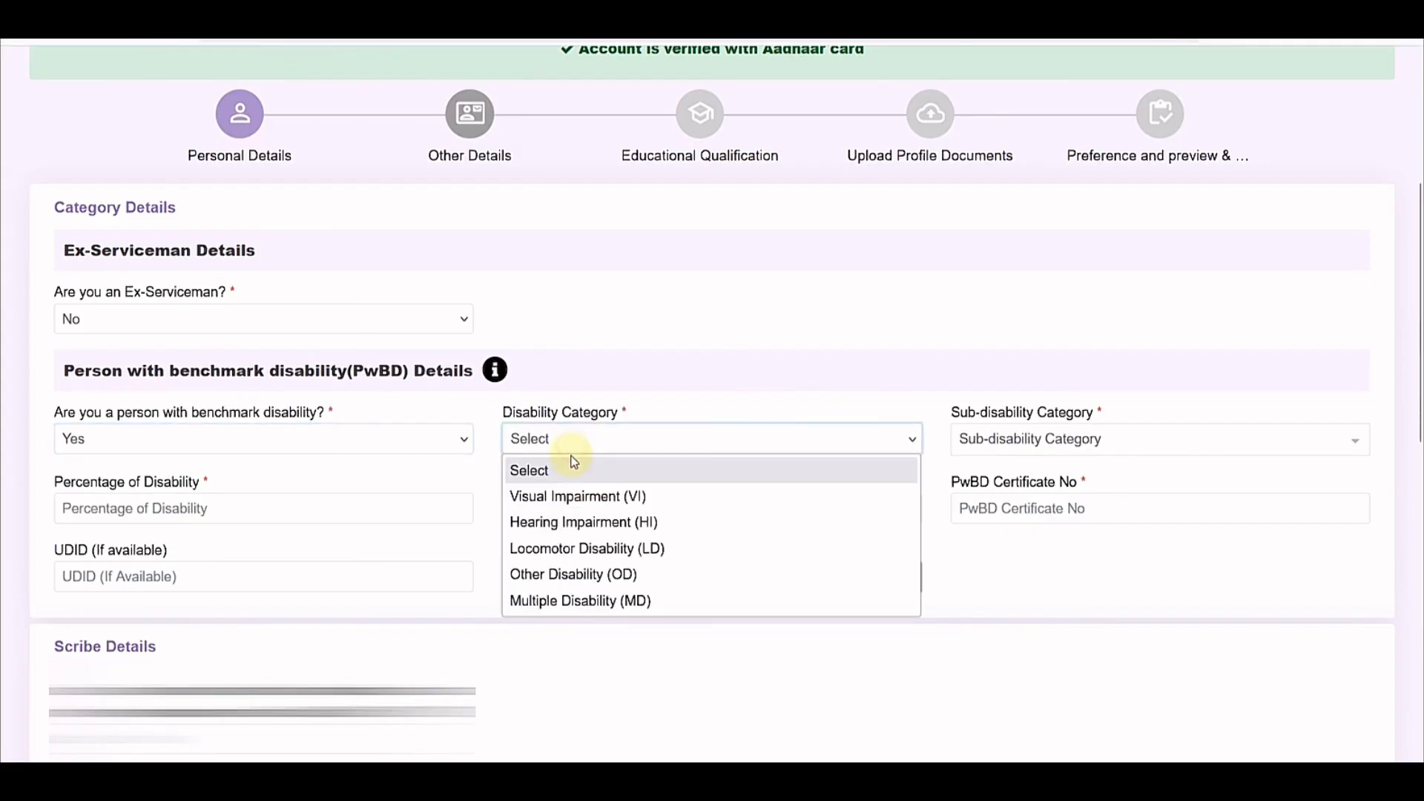
pyautogui.click(618, 521)
# Step: Keep Permanent as the nature of disability, leaving sub-category, certificate and UDID fields untouched
pyautogui.click(1011, 439)
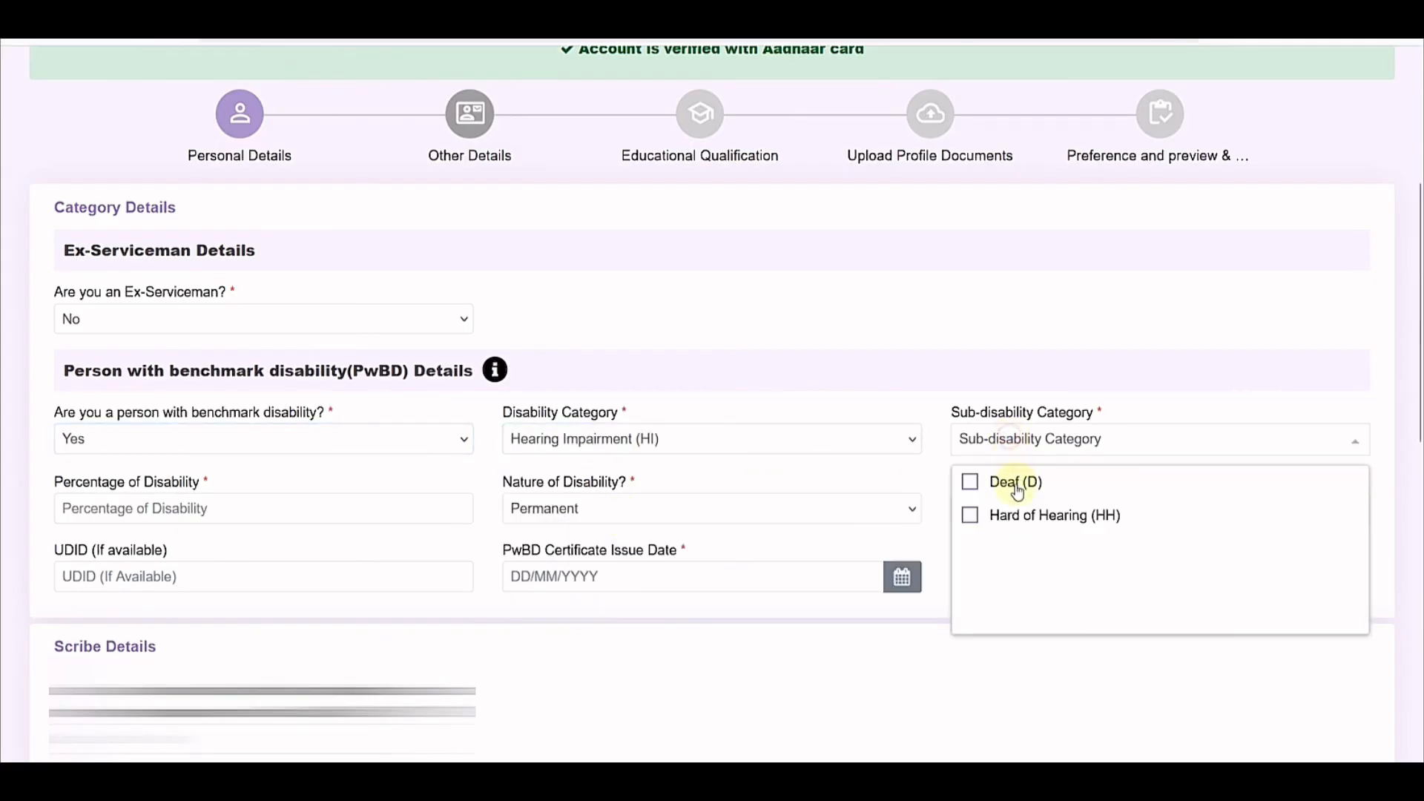
pyautogui.click(634, 605)
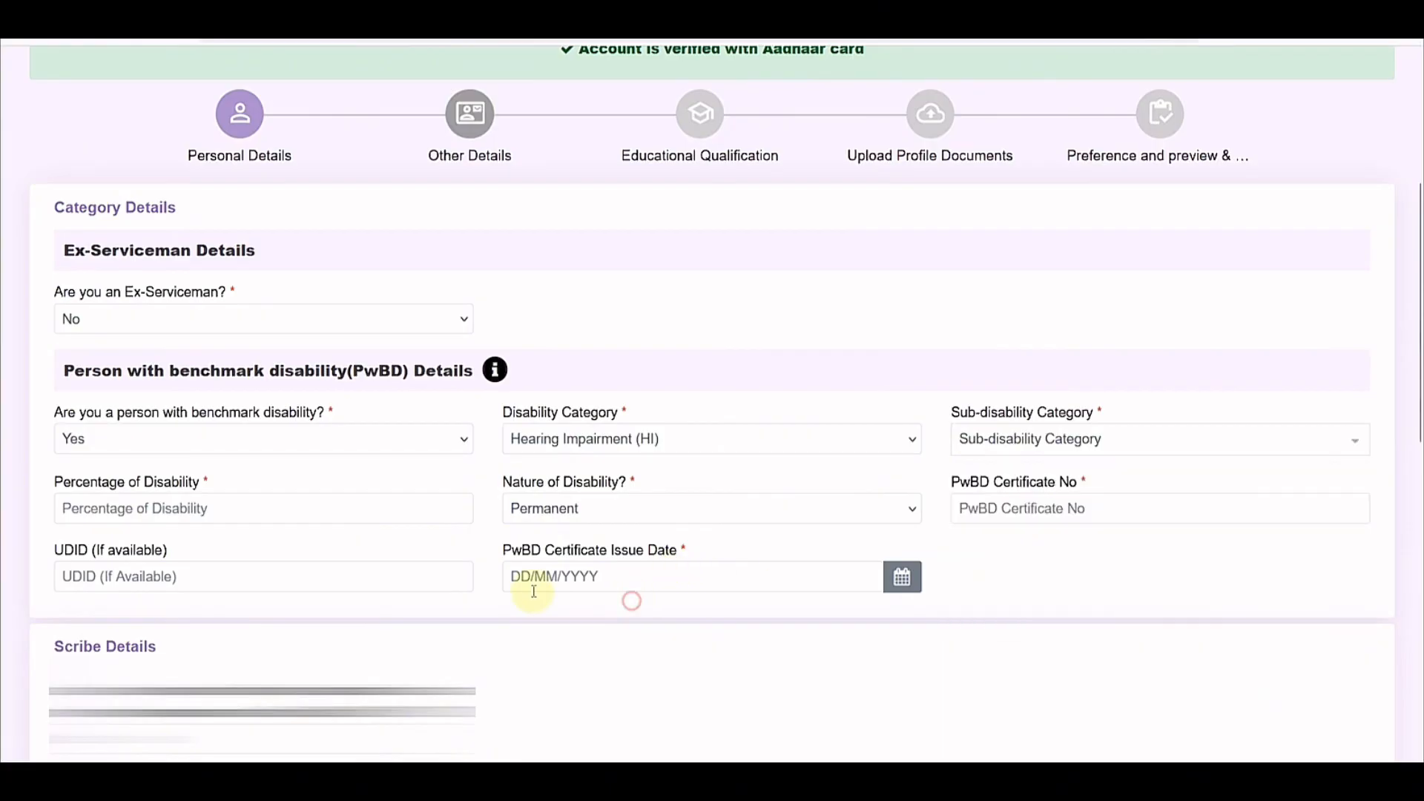
pyautogui.click(236, 508)
pyautogui.click(592, 518)
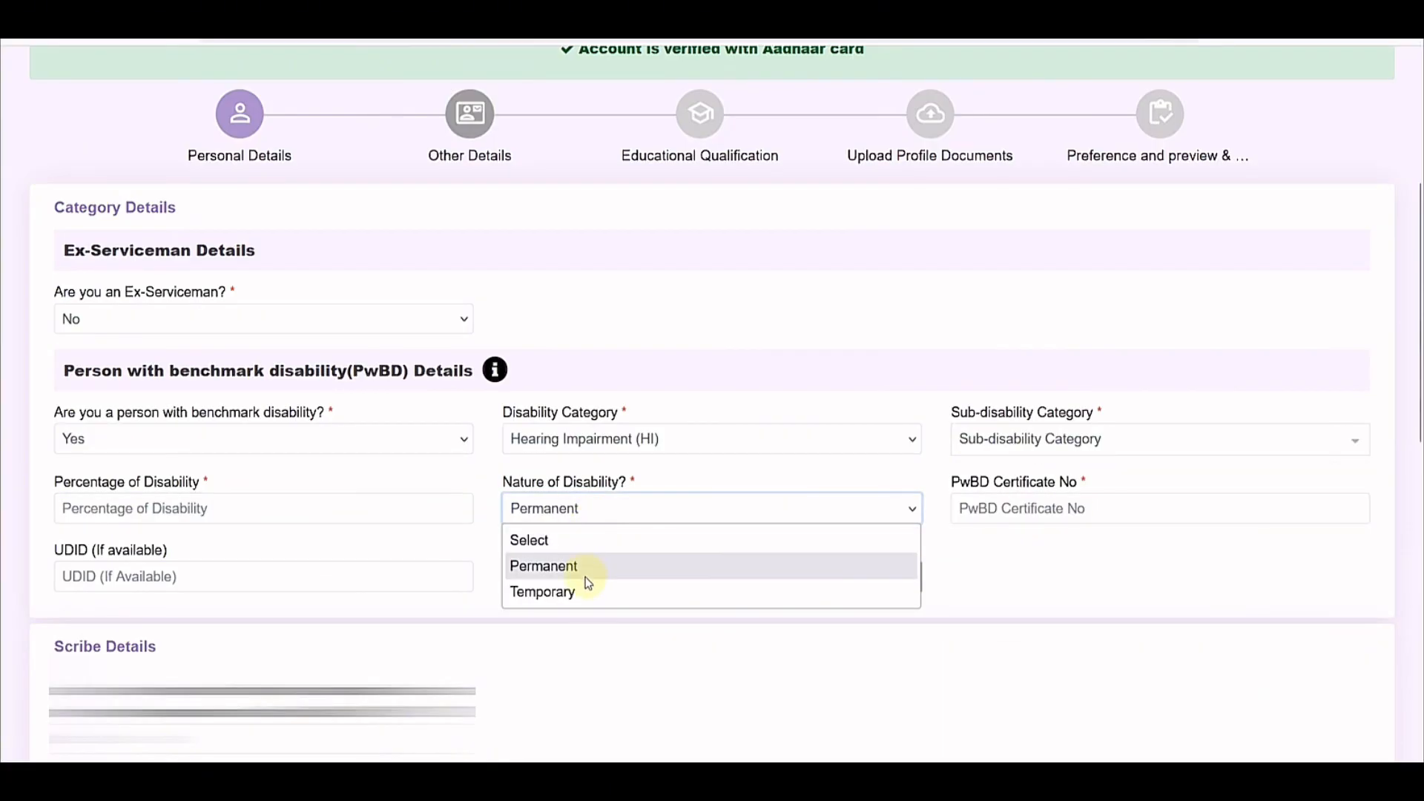
pyautogui.click(1125, 575)
pyautogui.click(1034, 512)
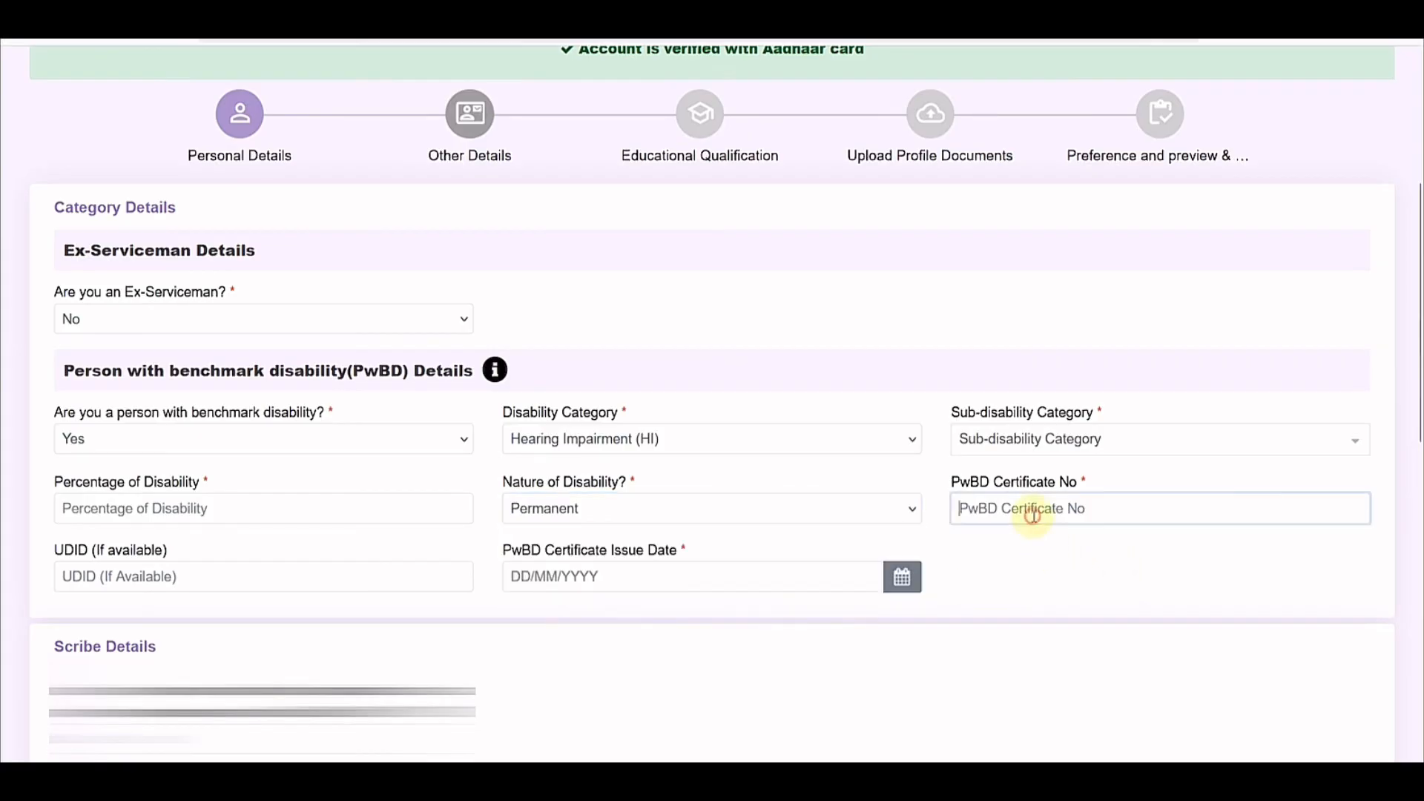
pyautogui.click(294, 573)
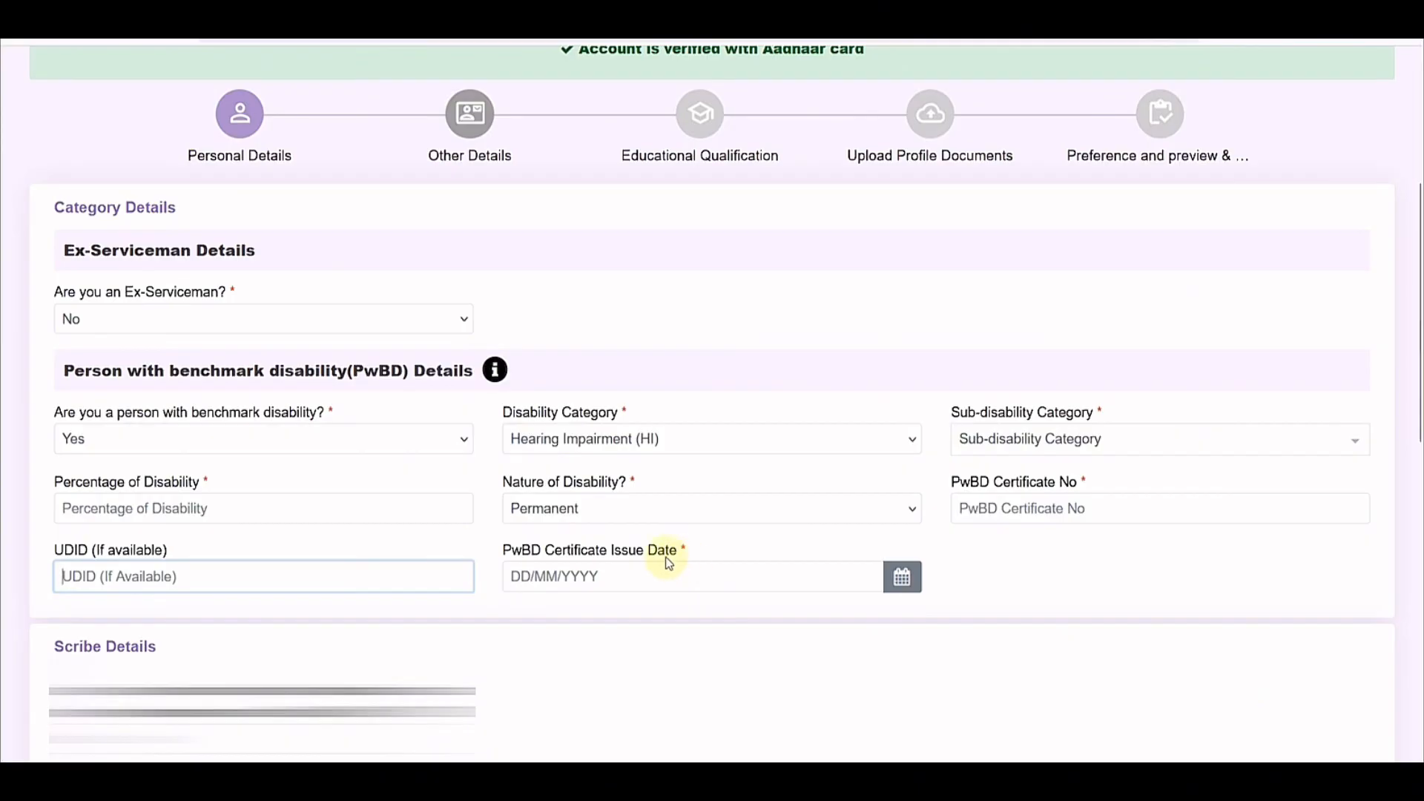
pyautogui.click(181, 438)
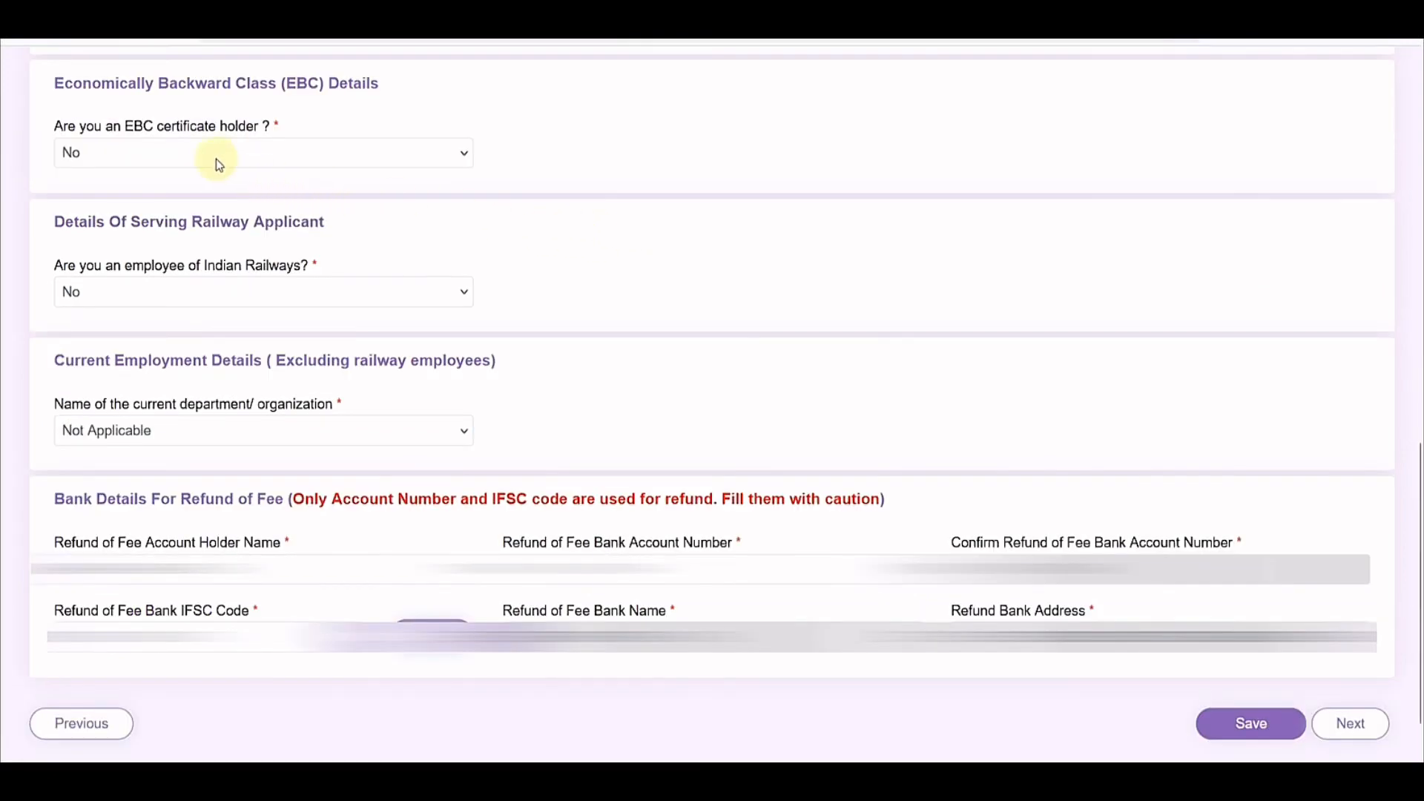
pyautogui.click(218, 161)
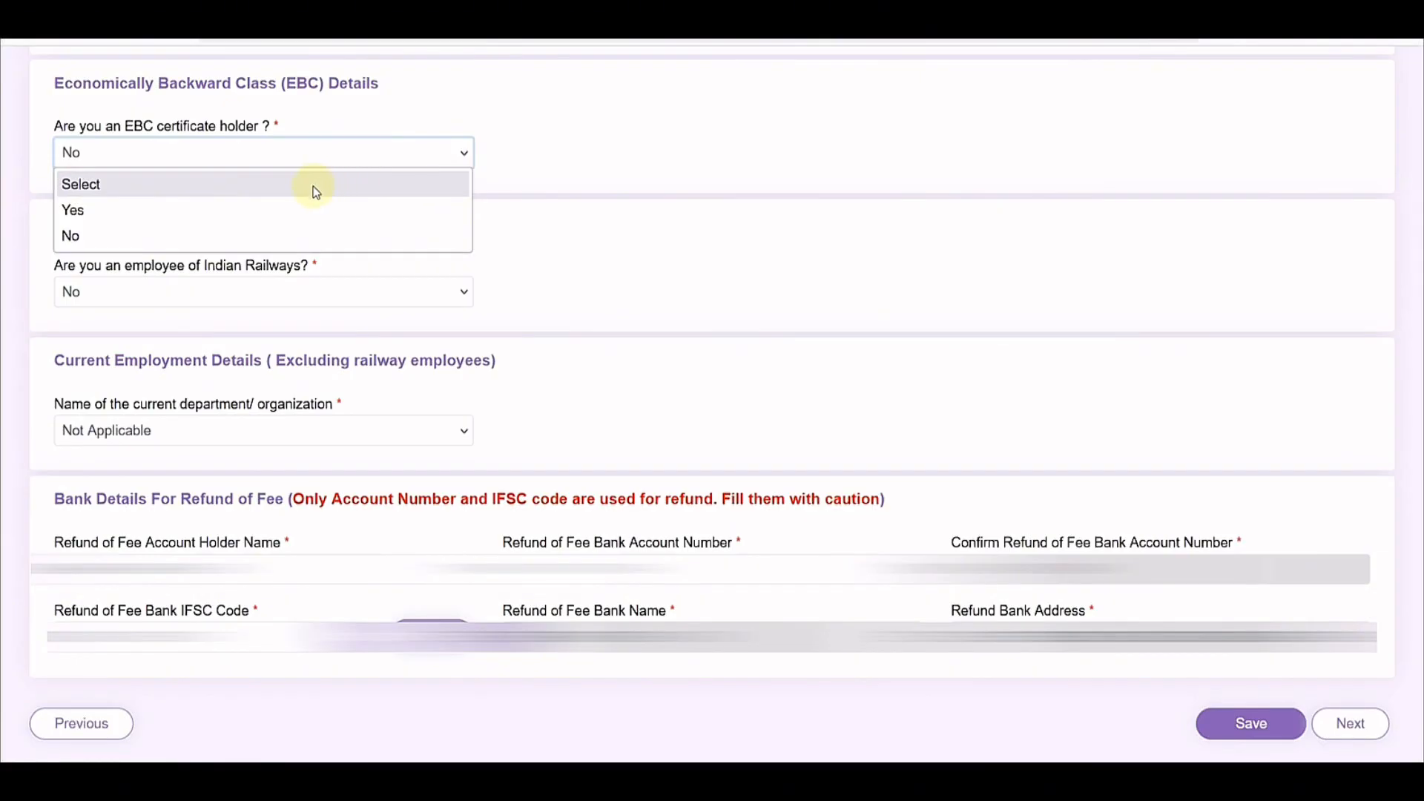
# Step: Try Yes for EBC certificate holder, read the BPL Card and Rs. 50,000 notice, then dismiss it
pyautogui.click(273, 210)
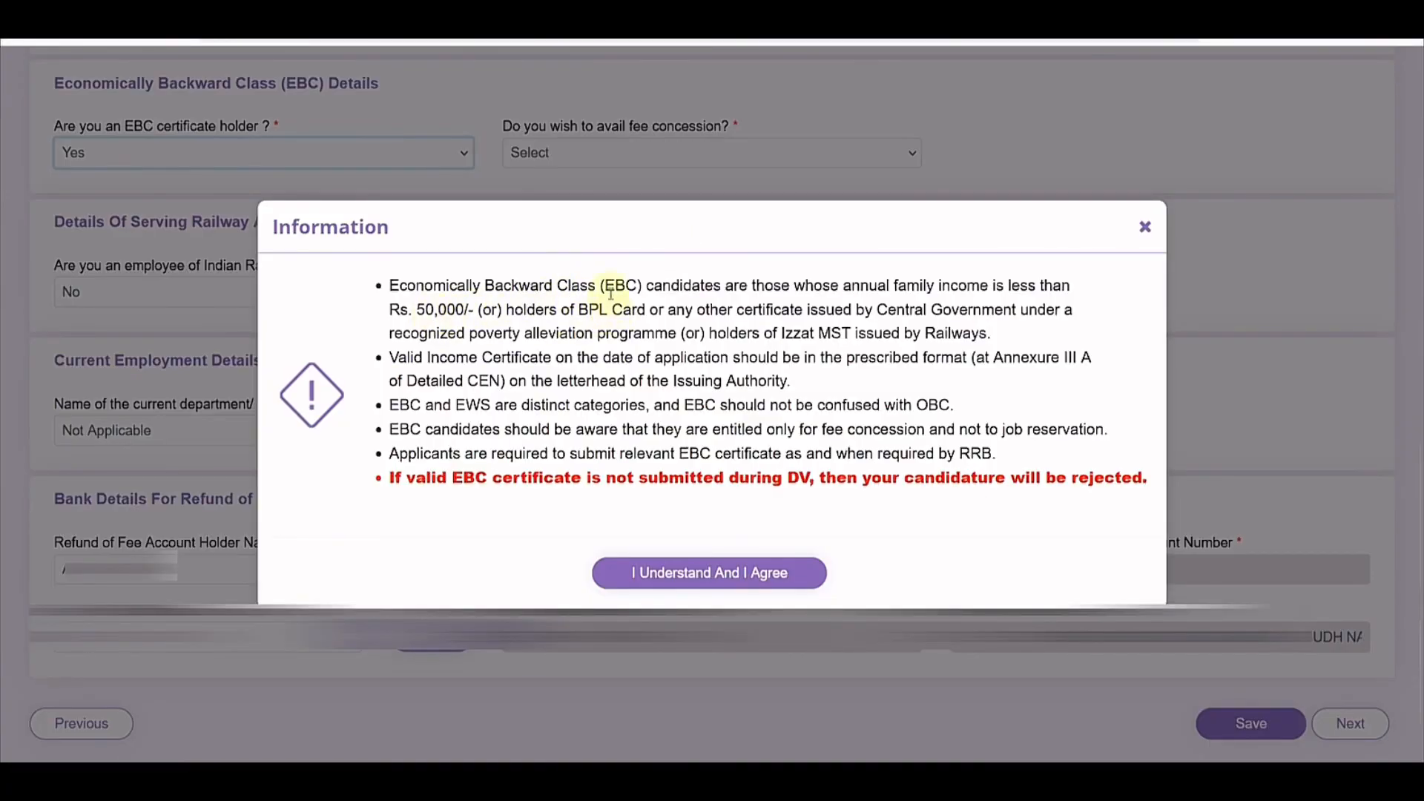
pyautogui.moveTo(577, 311); pyautogui.dragTo(652, 313)
pyautogui.click(660, 316)
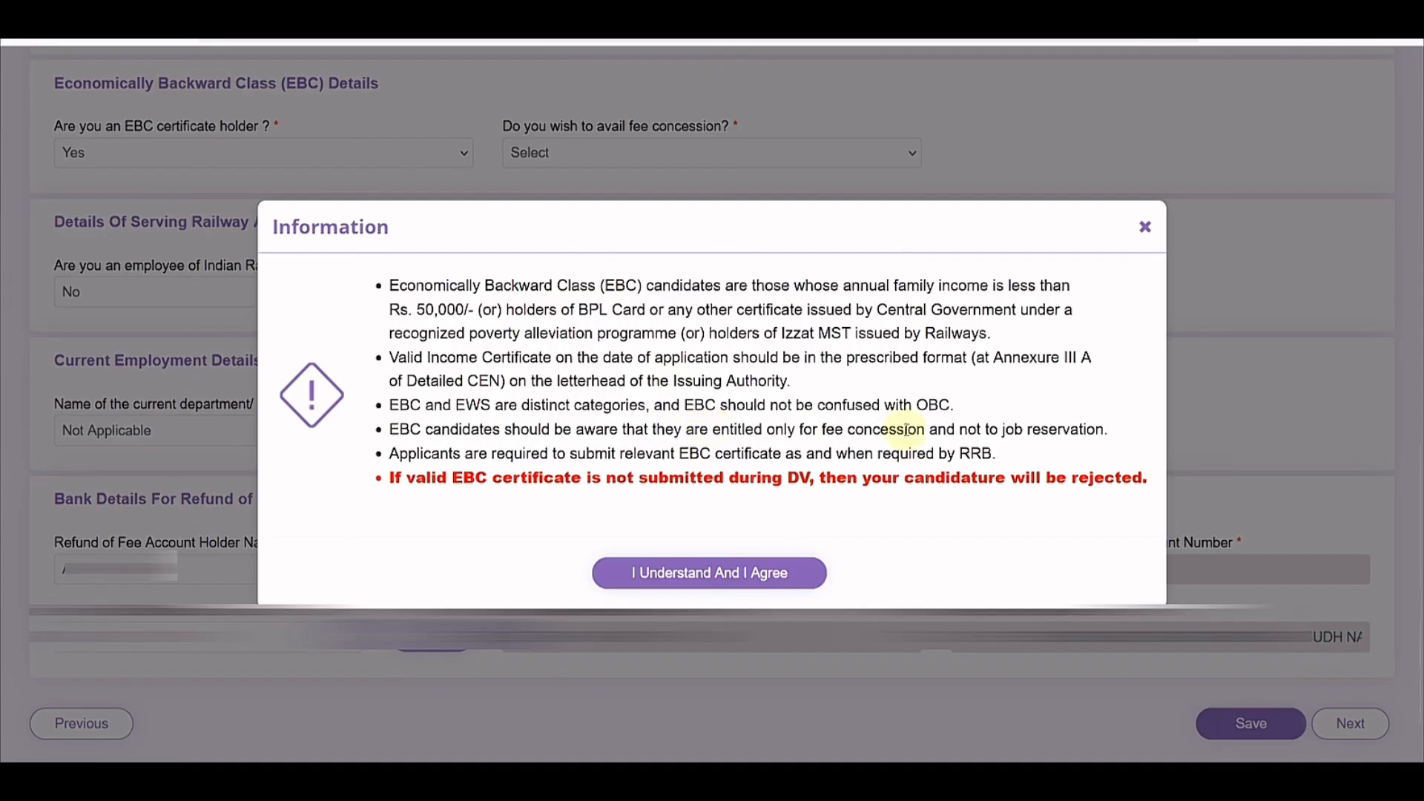
pyautogui.moveTo(1006, 431); pyautogui.dragTo(1078, 433)
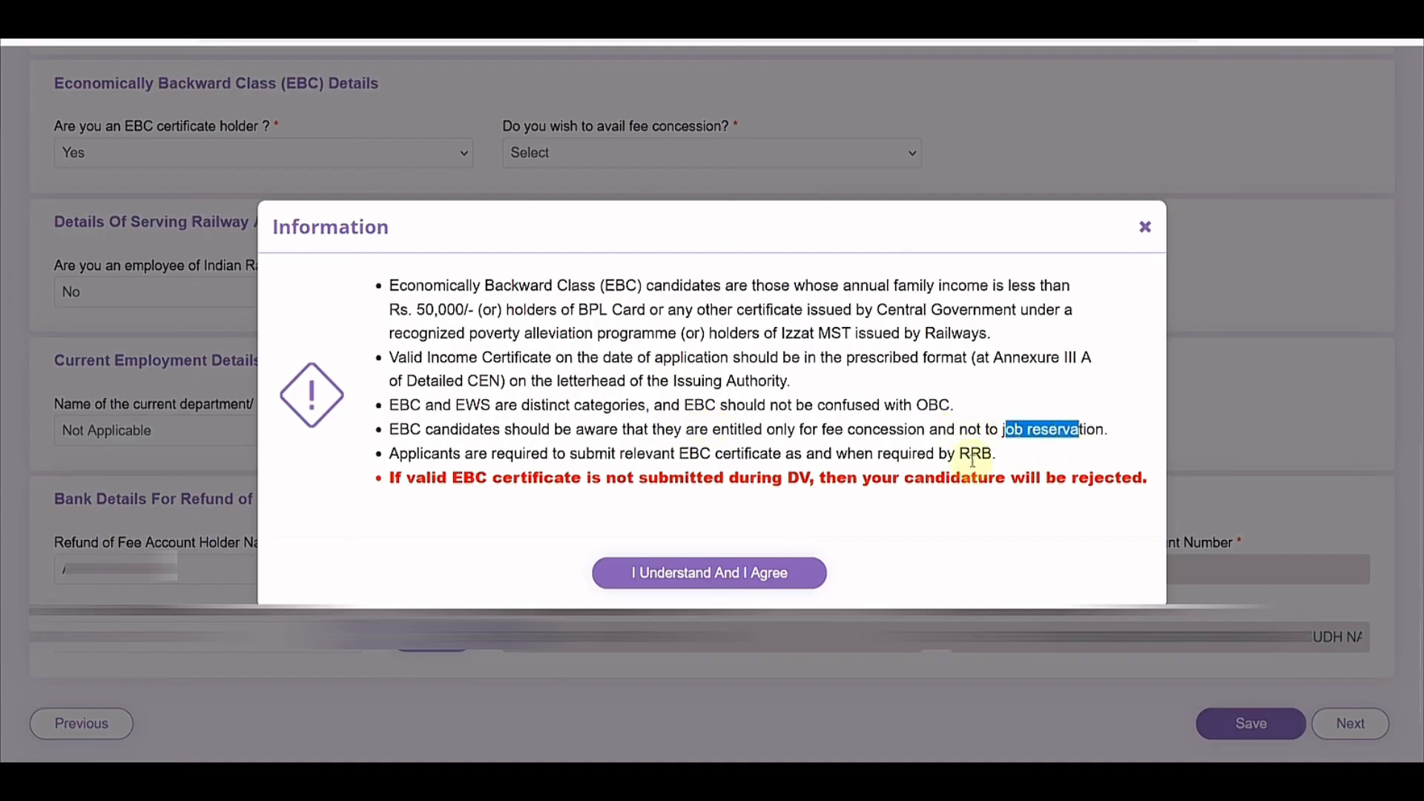
pyautogui.click(757, 375)
pyautogui.moveTo(589, 310); pyautogui.dragTo(636, 308)
pyautogui.click(652, 324)
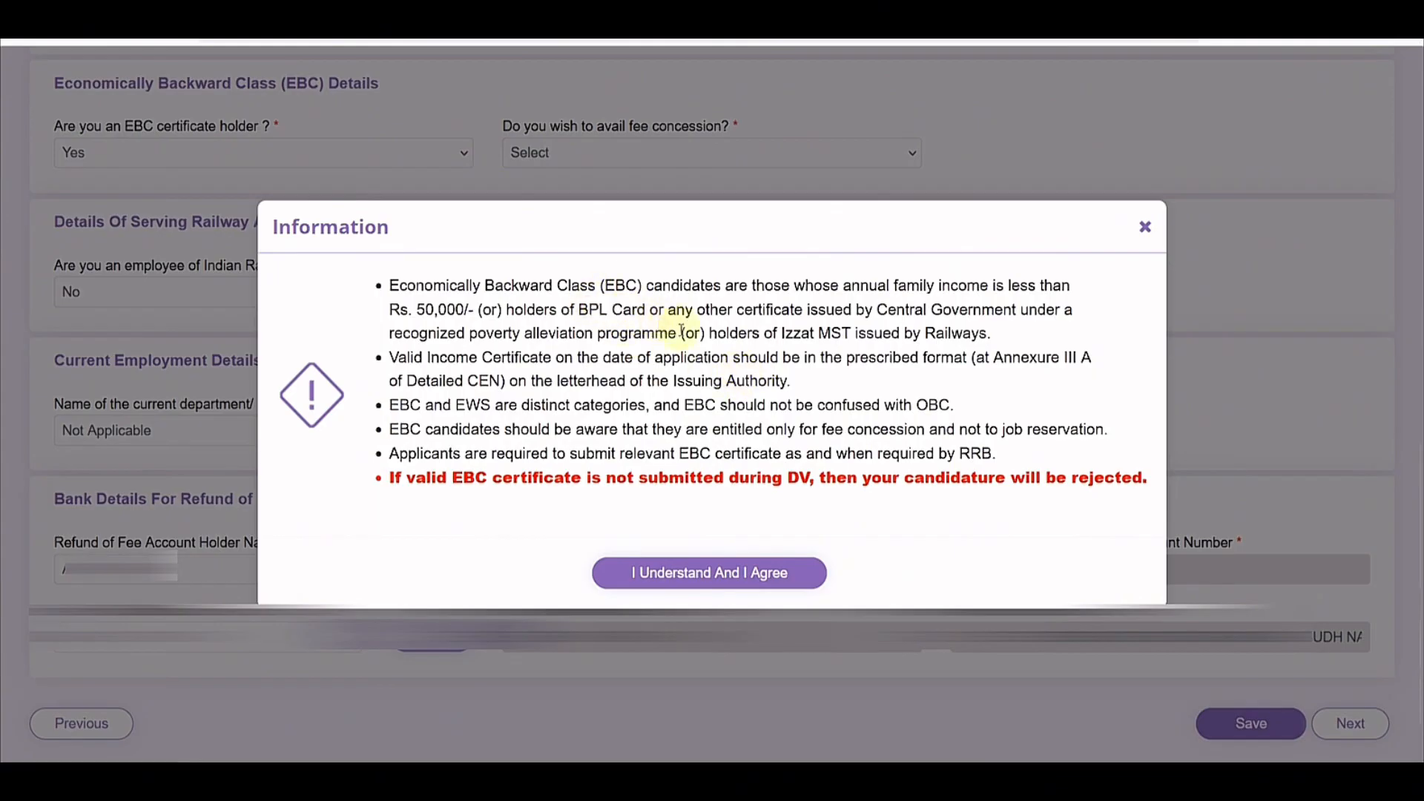
pyautogui.doubleClick(439, 309)
pyautogui.click(470, 310)
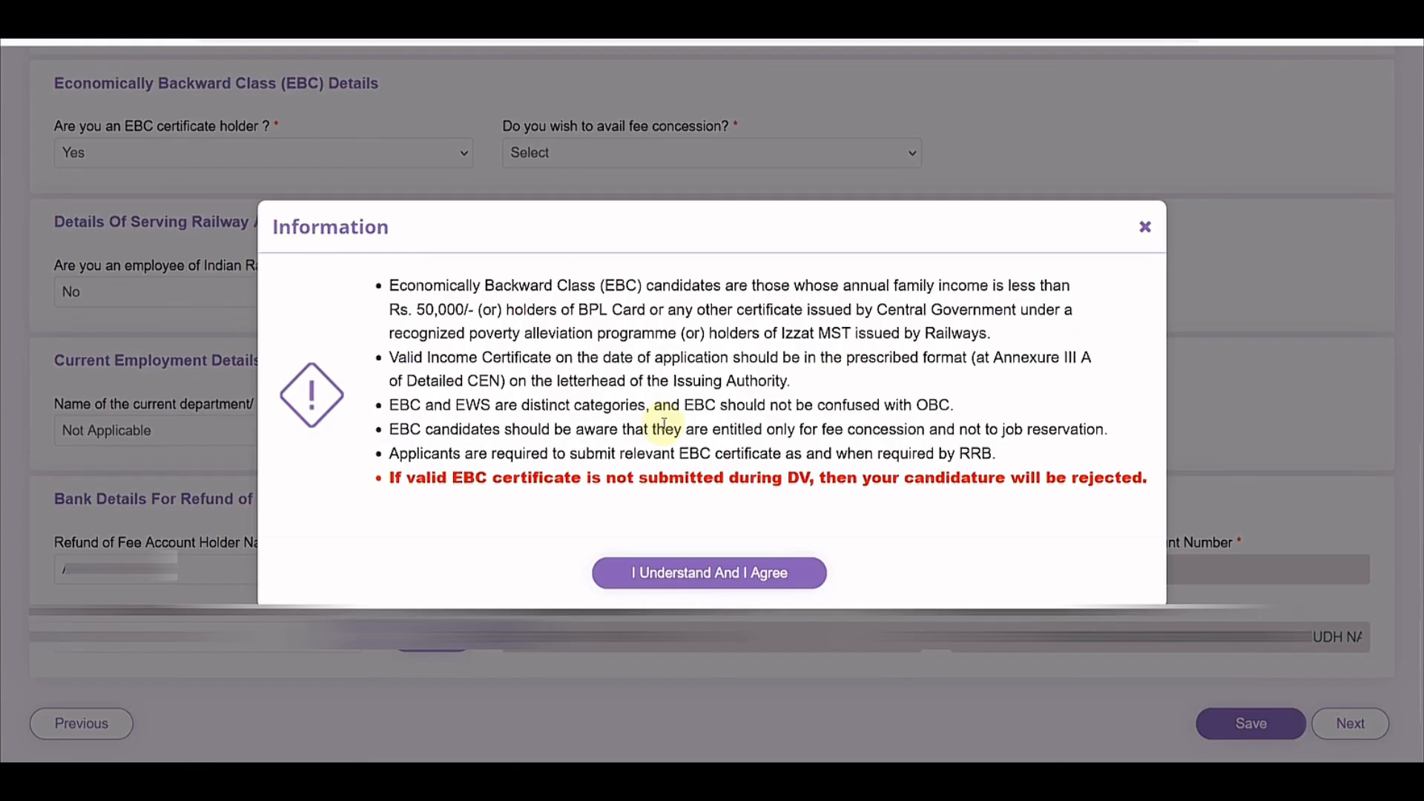
pyautogui.click(1158, 239)
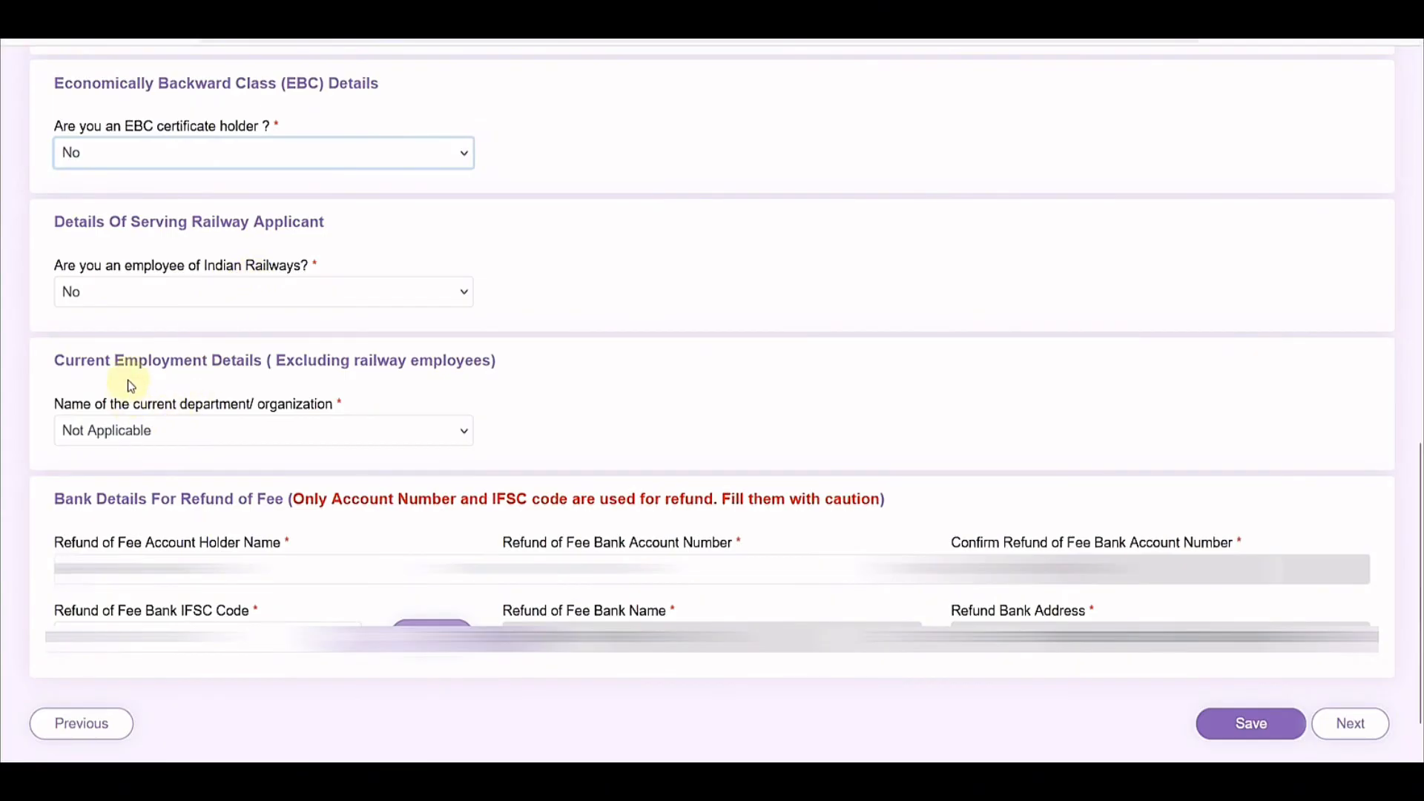
# Step: Leave the current department as Not Applicable and proceed to Educational Qualification
pyautogui.click(268, 430)
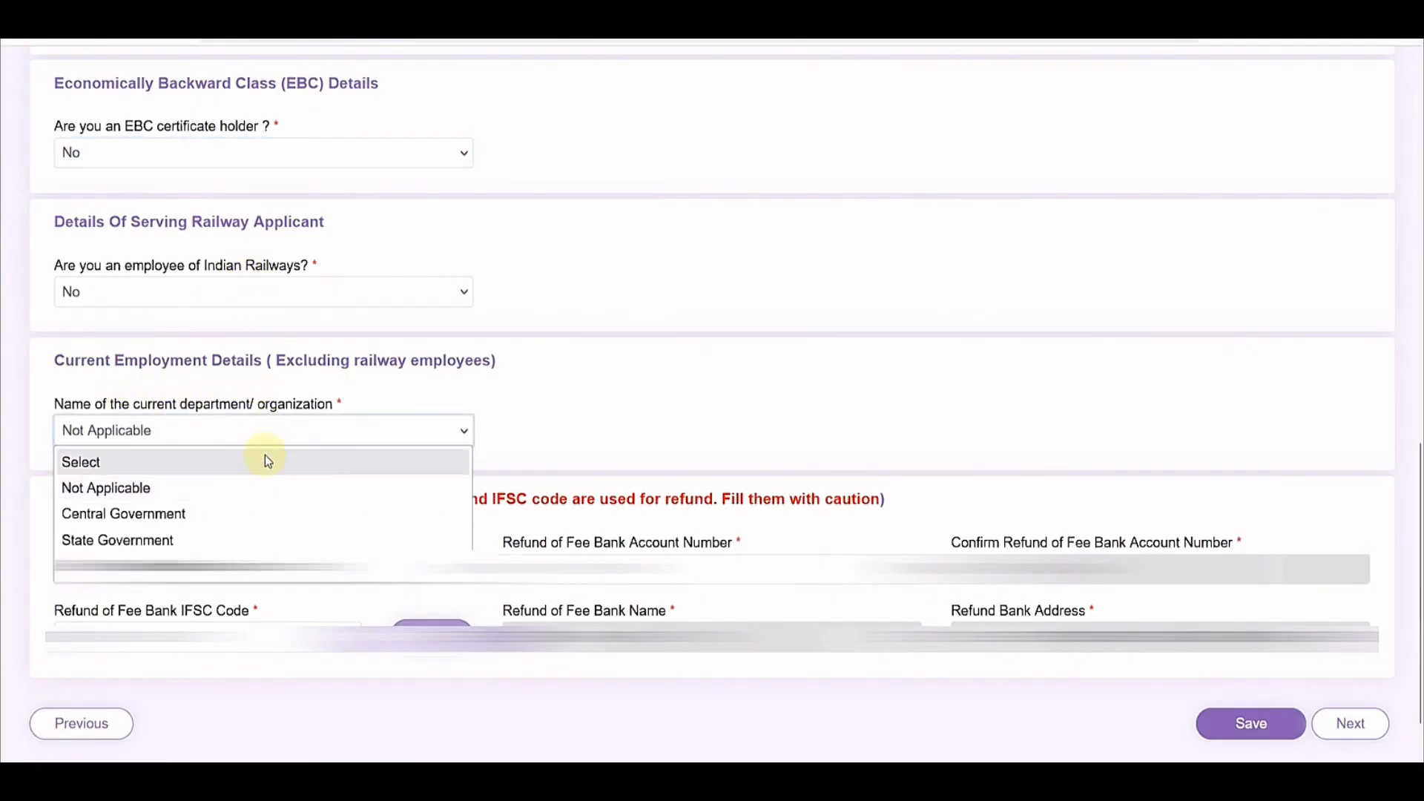
pyautogui.click(618, 395)
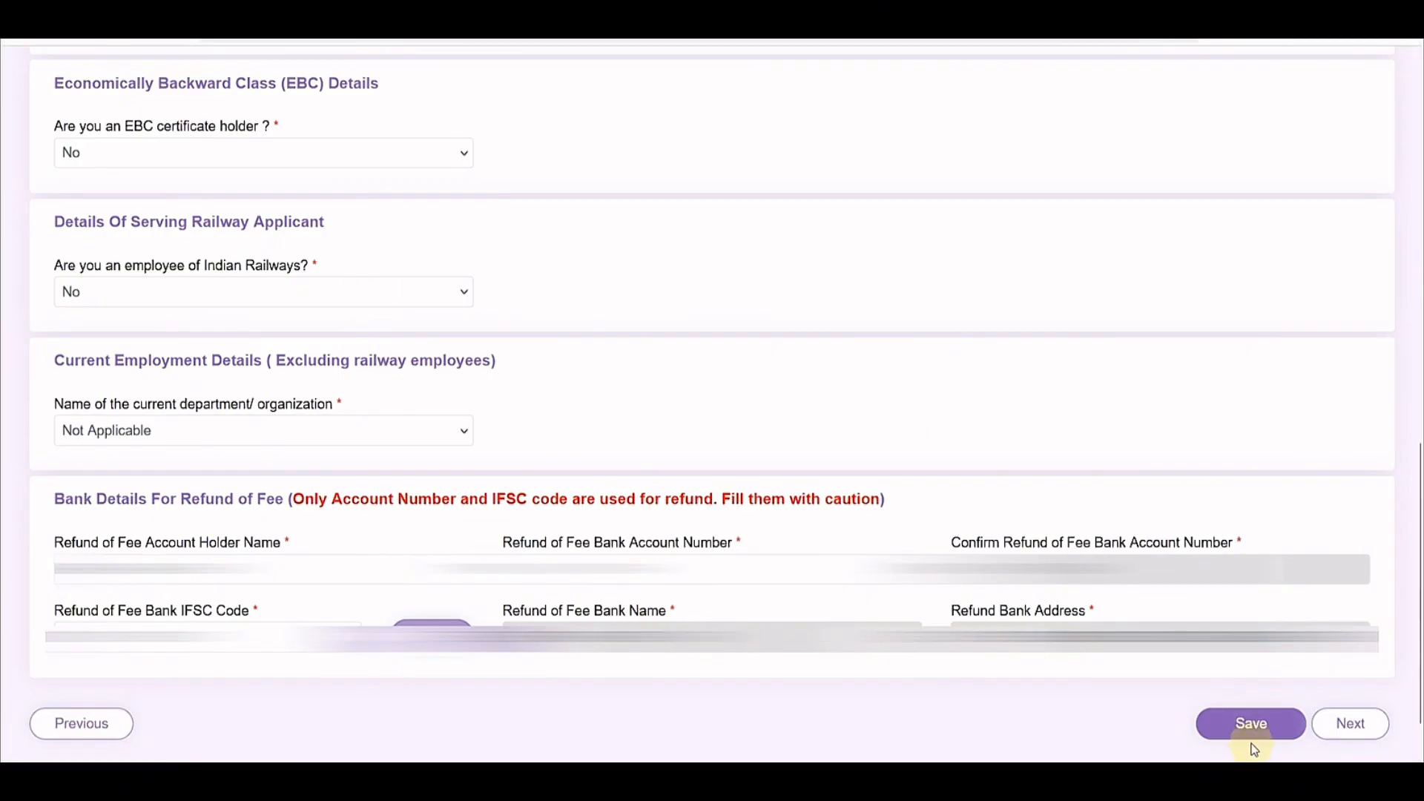
pyautogui.click(1351, 745)
# Step: Edit the Matriculation/SSLC row, keeping RAJASTHAN as state and Alwar as district
pyautogui.scroll(-1, 581, 471)
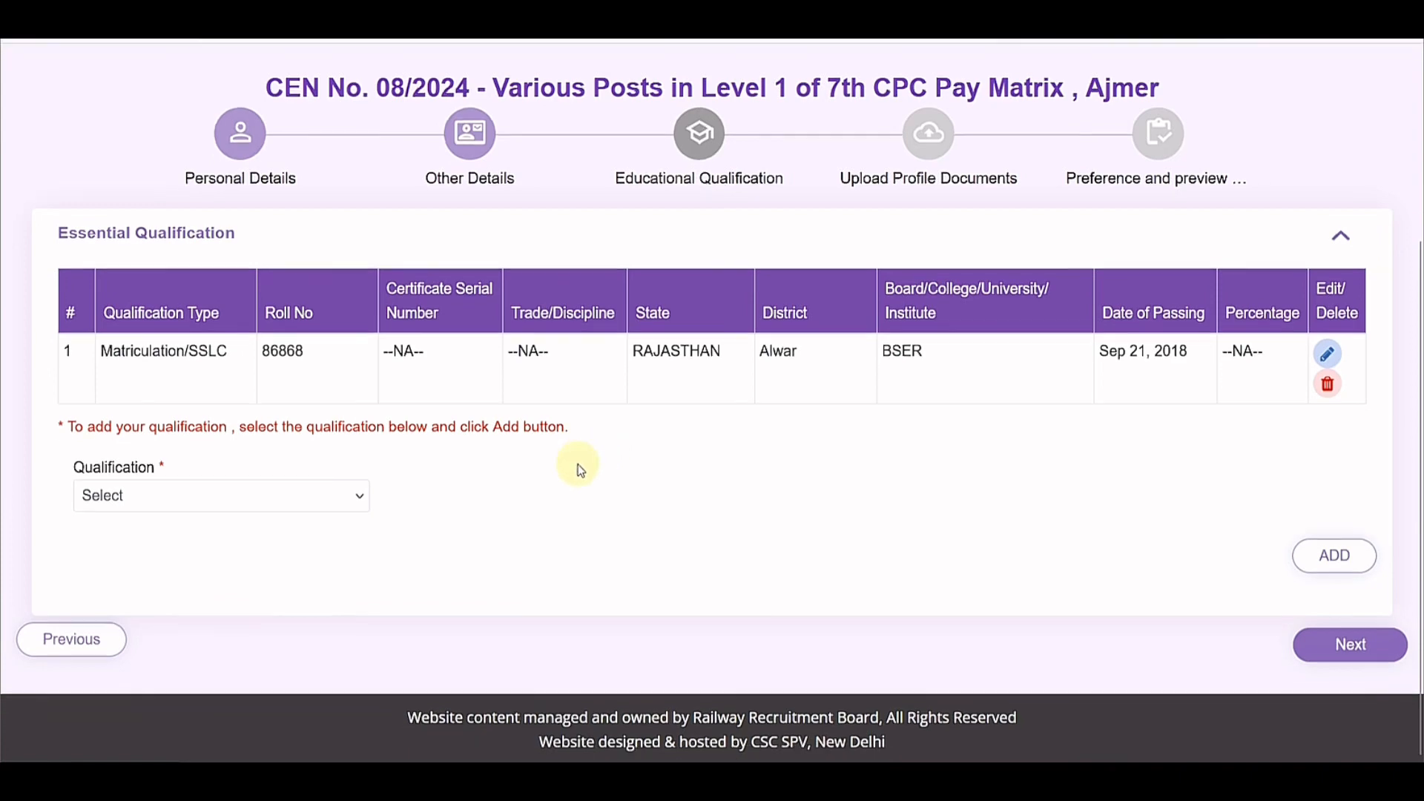
pyautogui.click(359, 497)
pyautogui.click(559, 508)
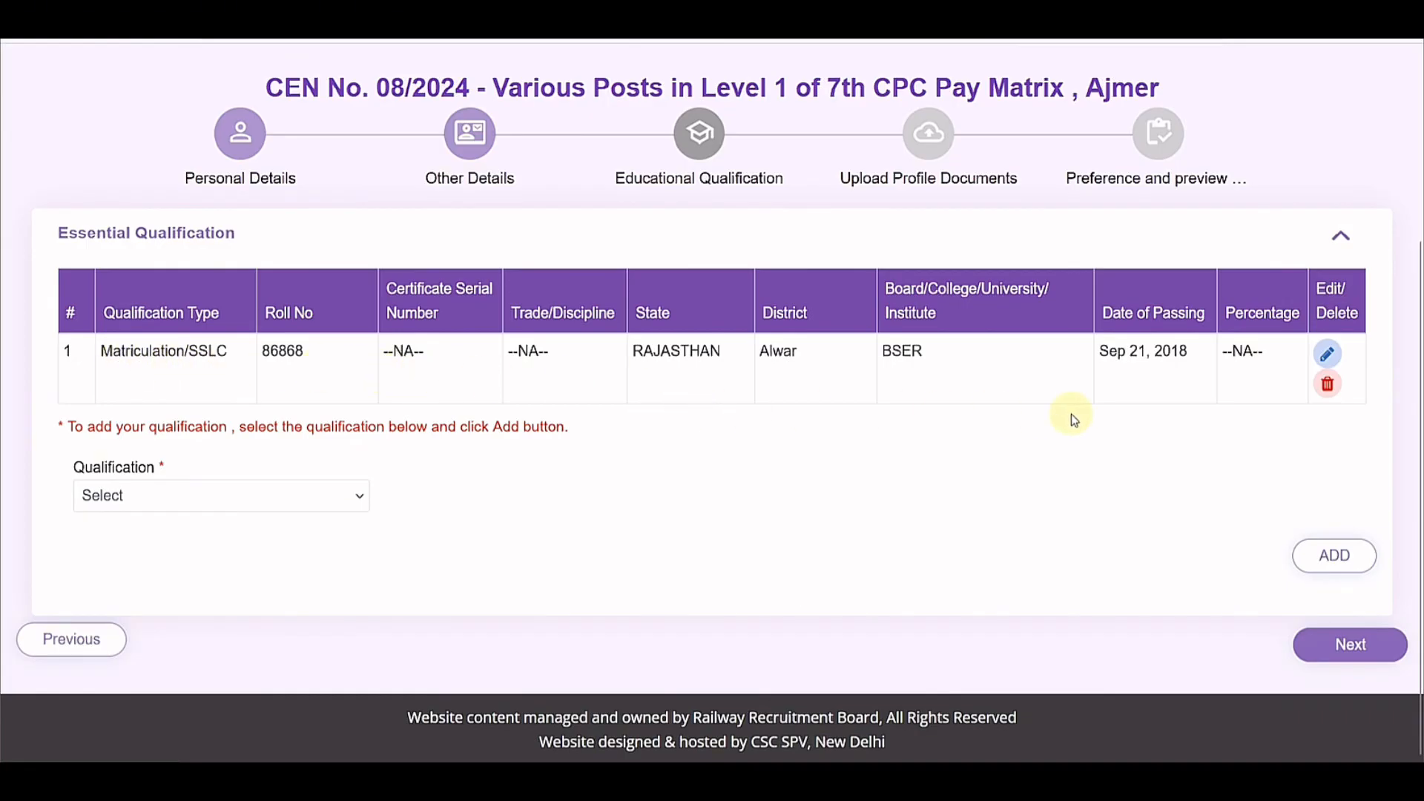
pyautogui.click(1327, 355)
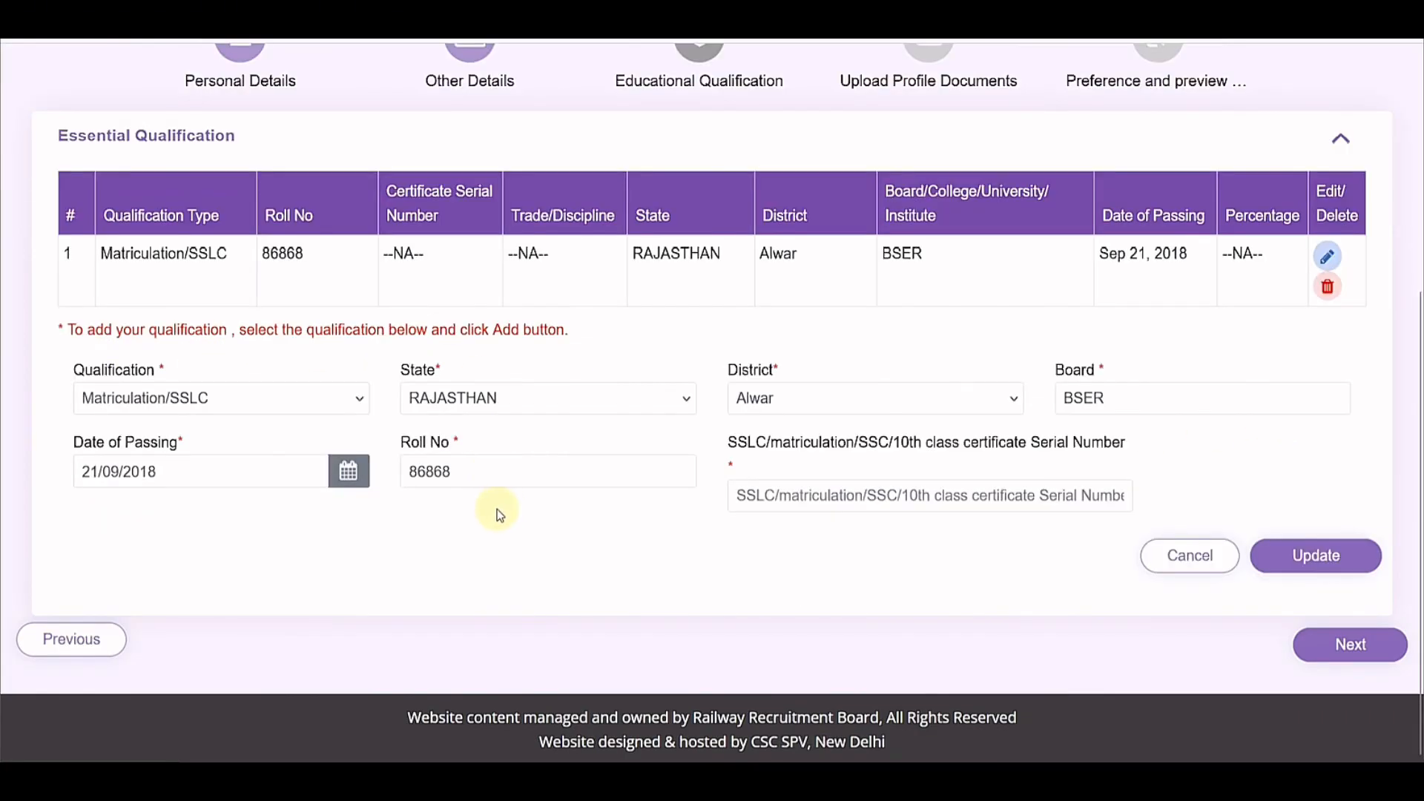
pyautogui.click(491, 415)
pyautogui.scroll(-3, 515, 566)
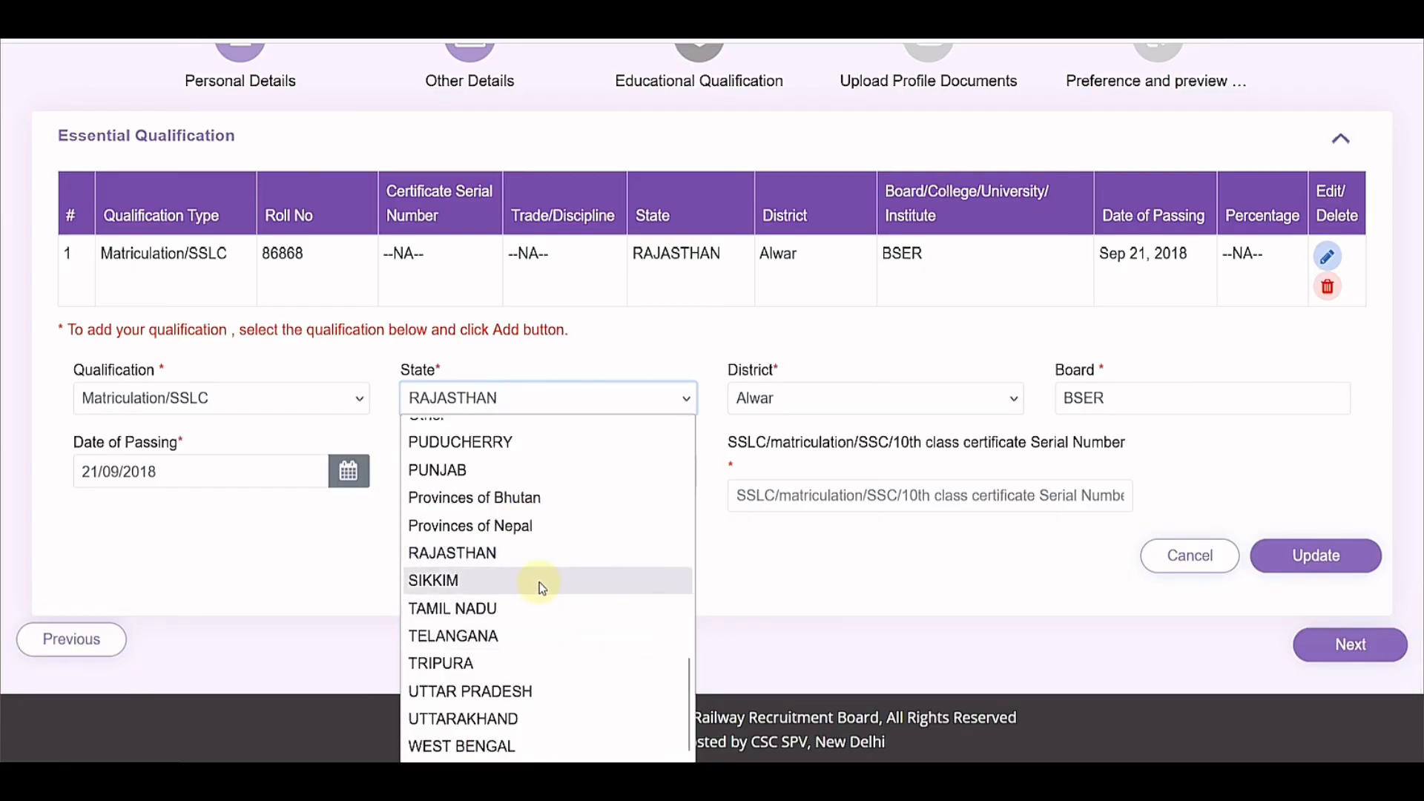
pyautogui.click(835, 406)
pyautogui.click(909, 372)
pyautogui.click(1104, 400)
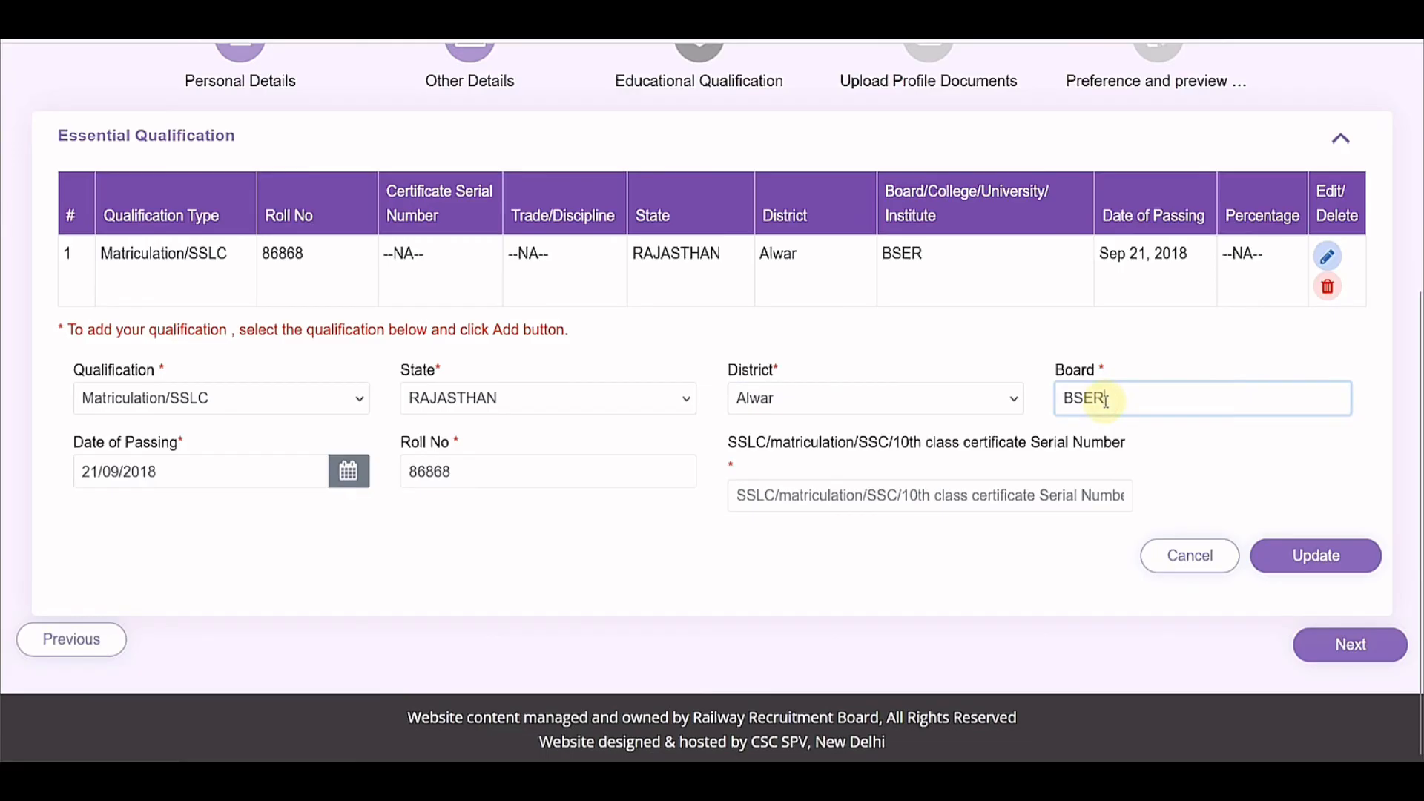
# Step: Keep the passing date and roll number, enter the certificate serial number, and update the row
pyautogui.click(350, 477)
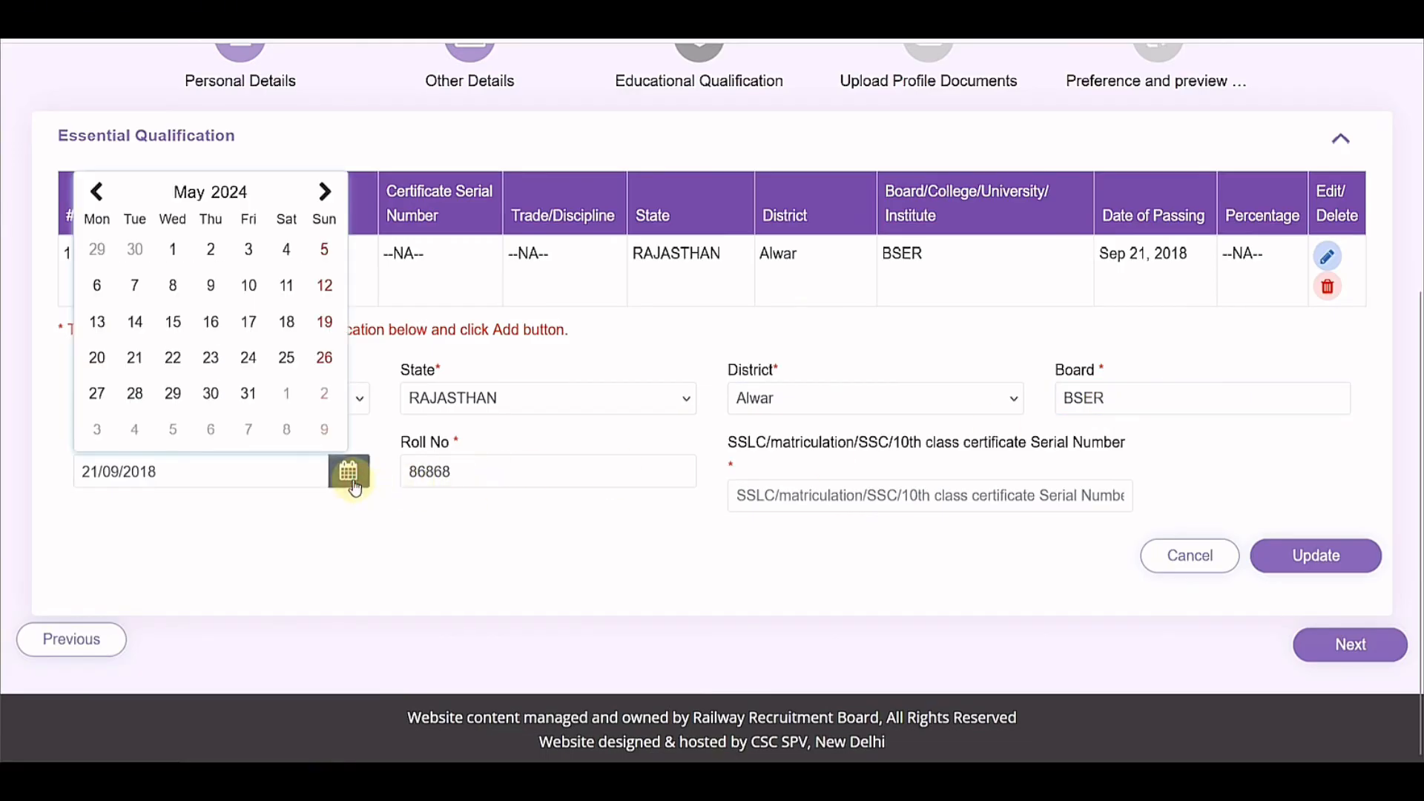
pyautogui.click(402, 510)
pyautogui.click(486, 475)
pyautogui.click(565, 531)
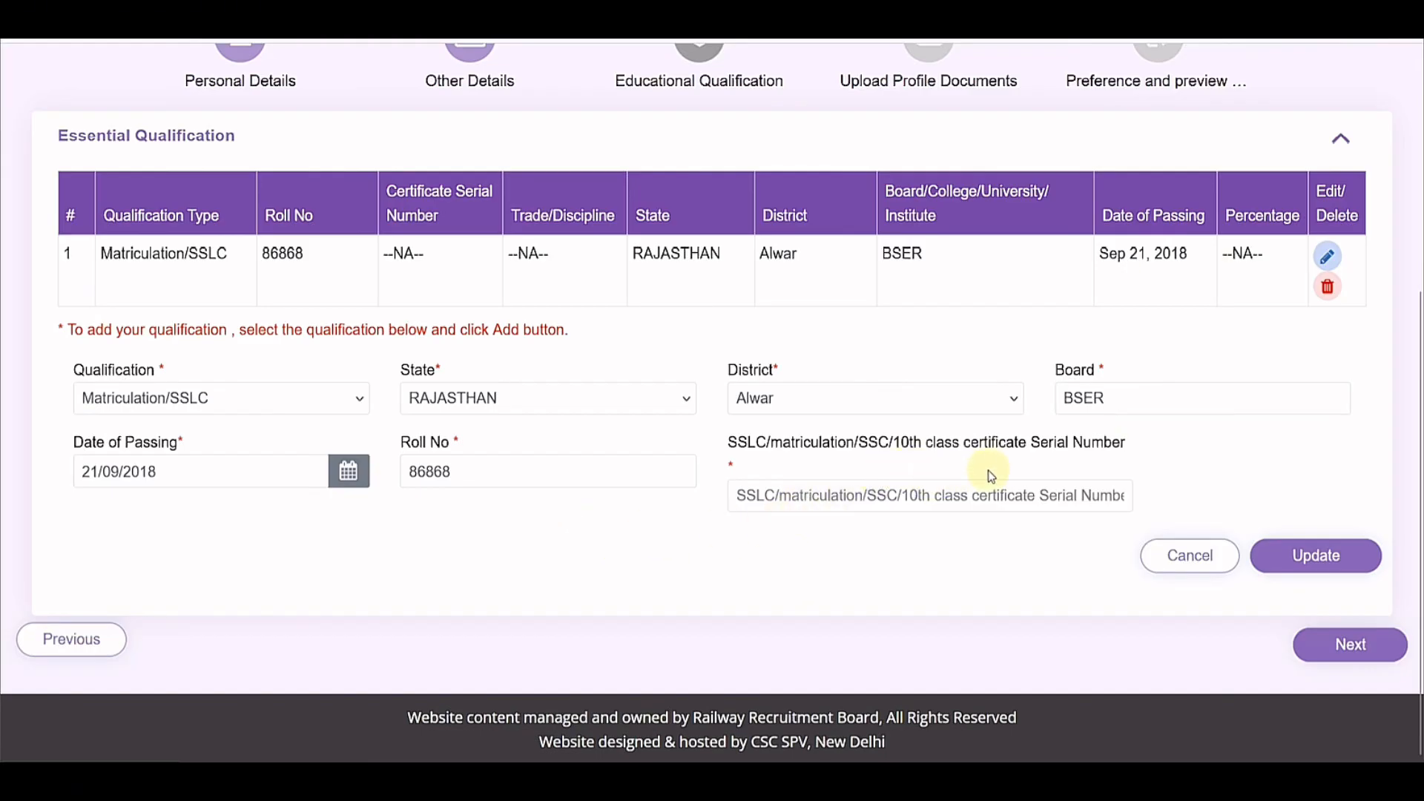
pyautogui.click(968, 496)
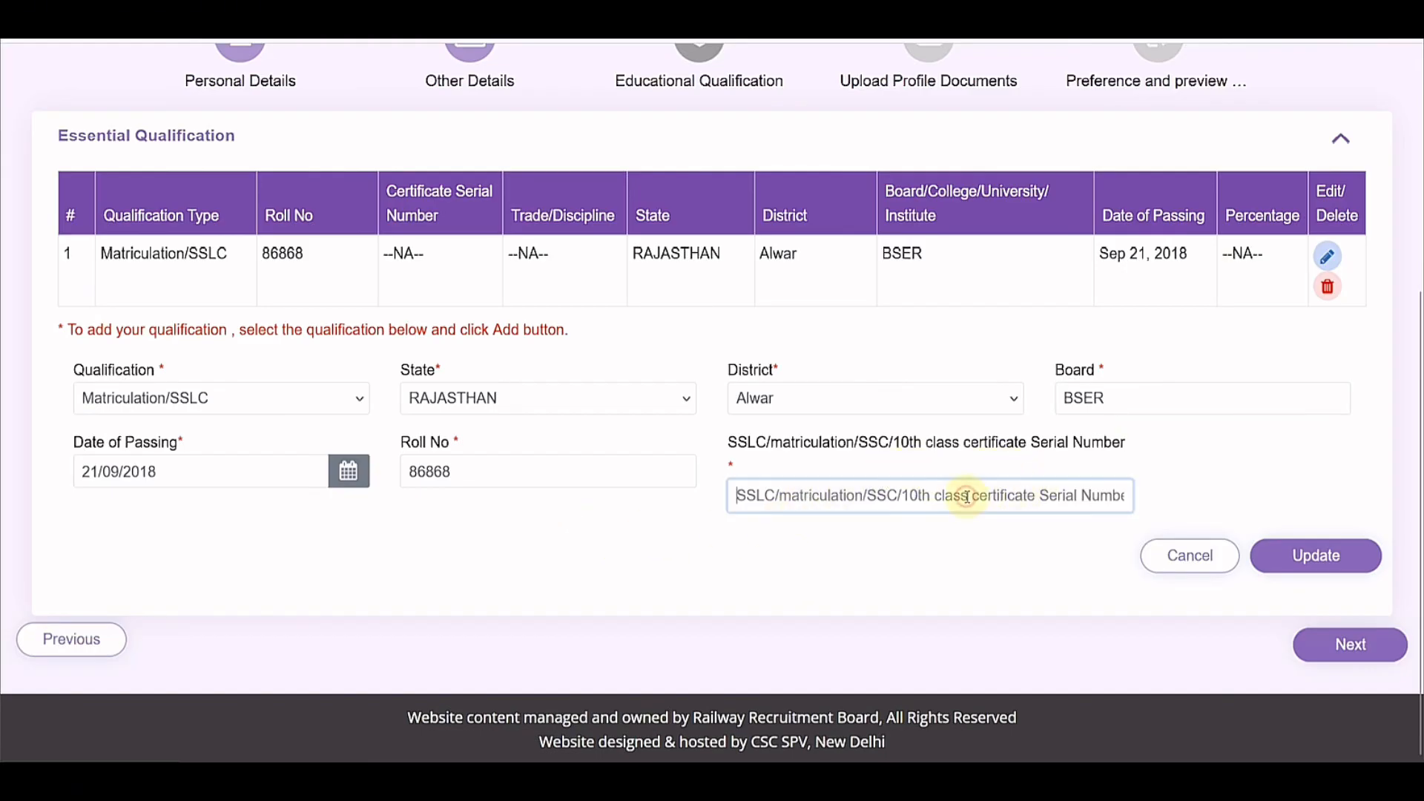
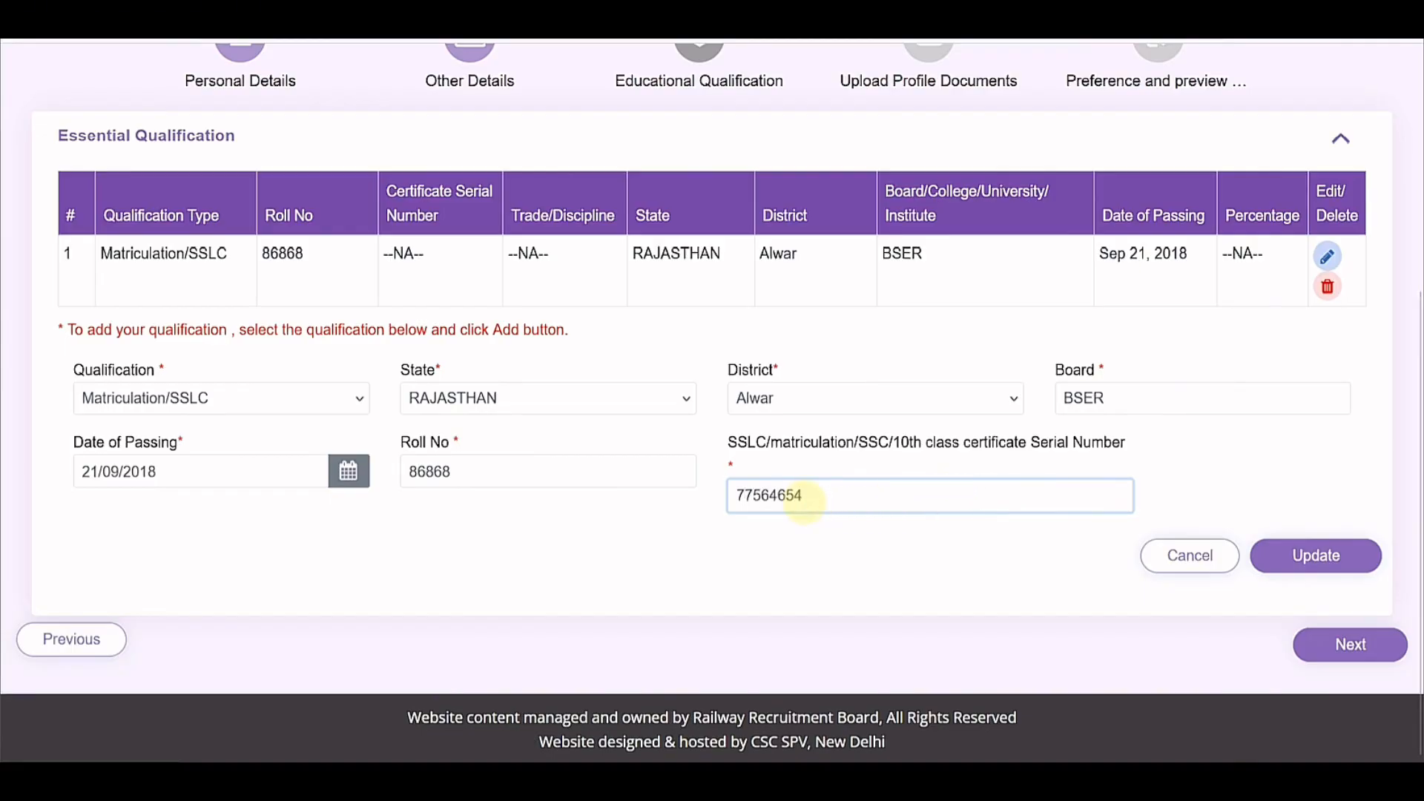
pyautogui.click(1298, 559)
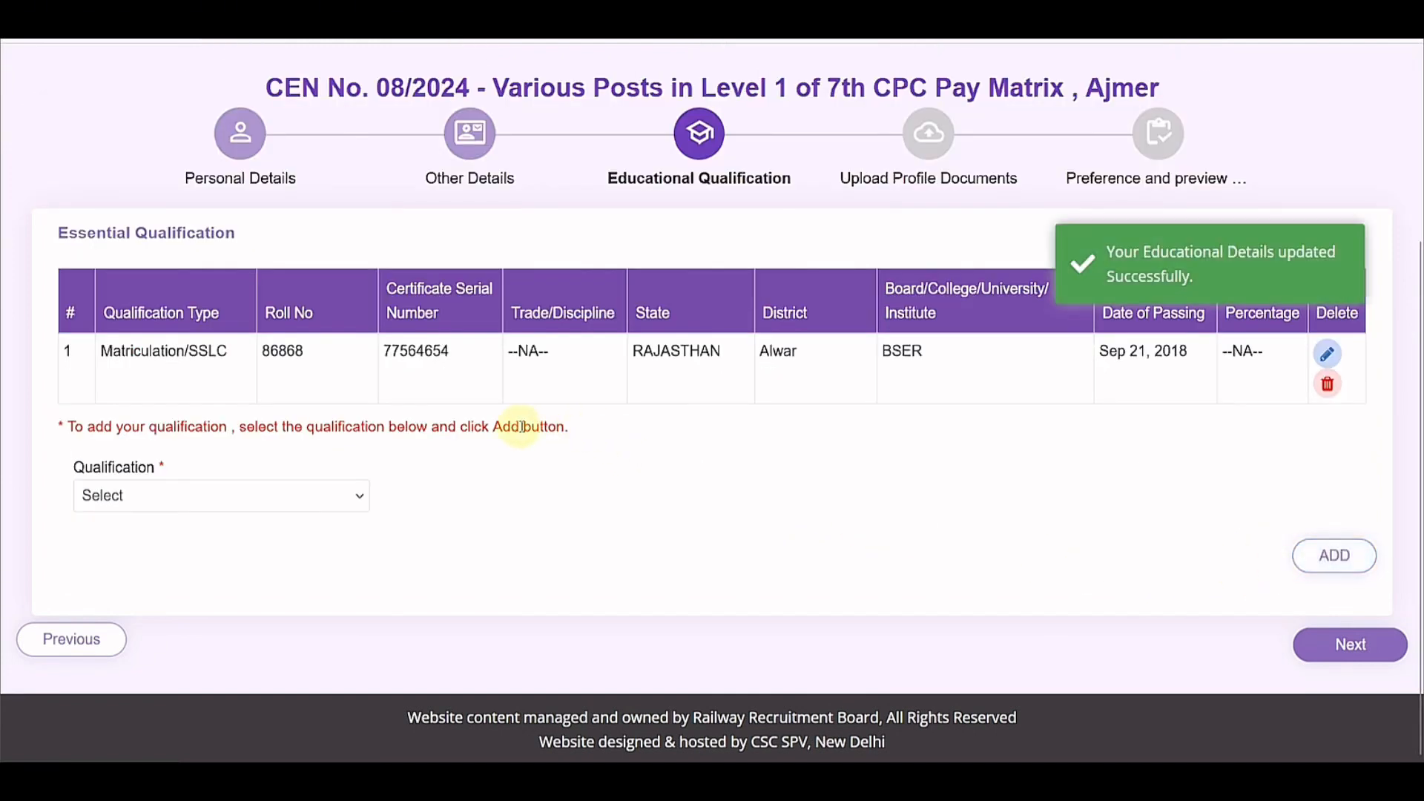
# Step: Start an ITI qualification with Any Discipline trade, RAJASTHAN state and Alwar district
pyautogui.click(193, 503)
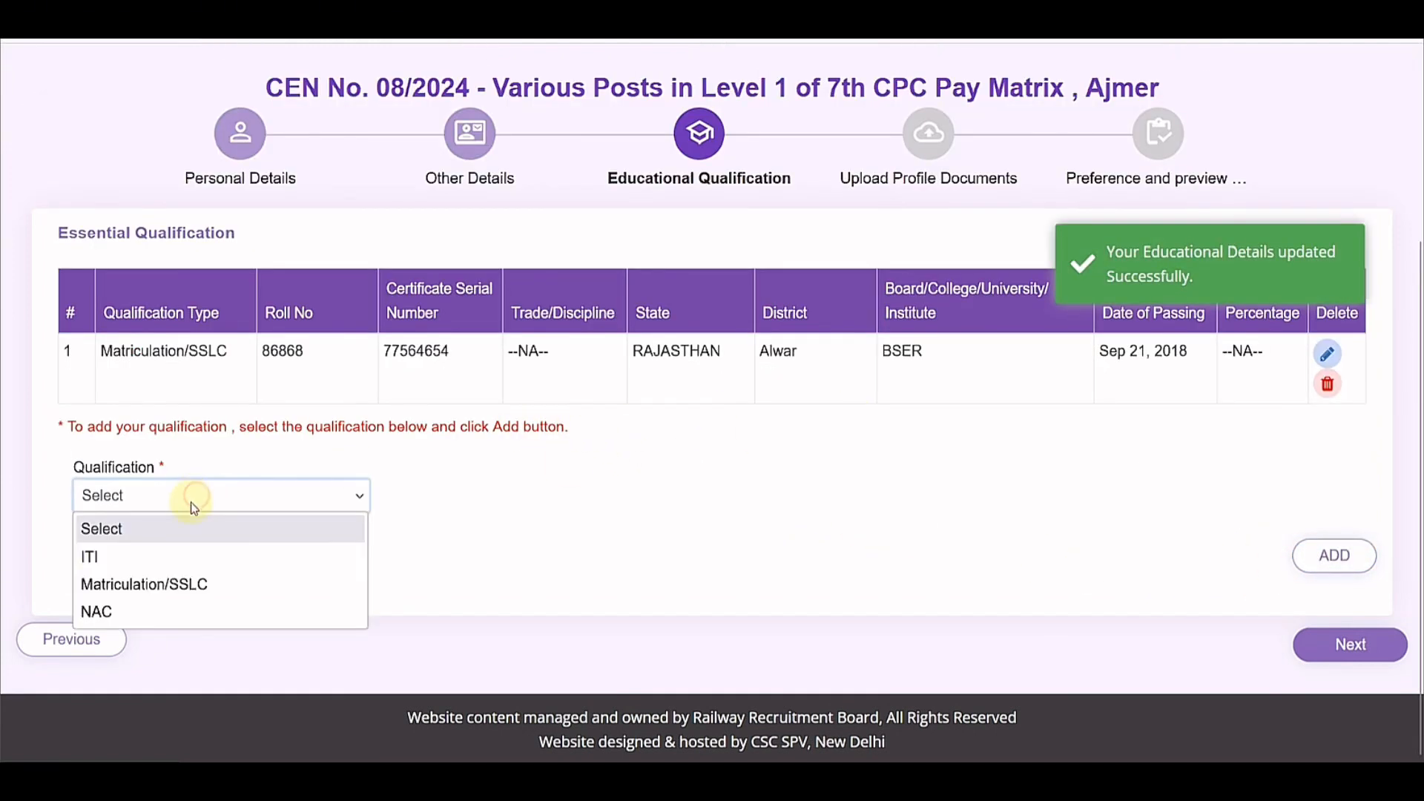
pyautogui.click(163, 564)
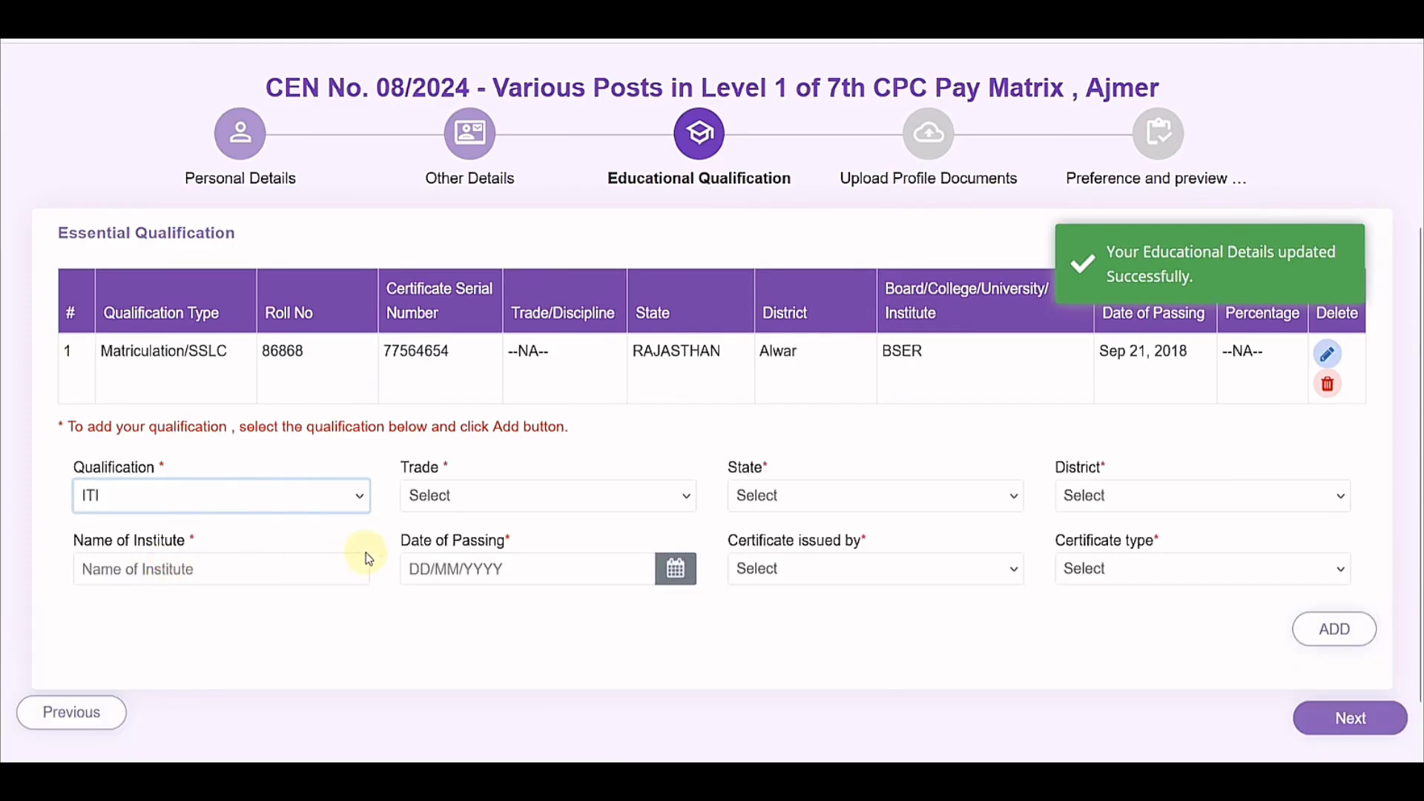
pyautogui.scroll(-1, 366, 553)
pyautogui.click(439, 422)
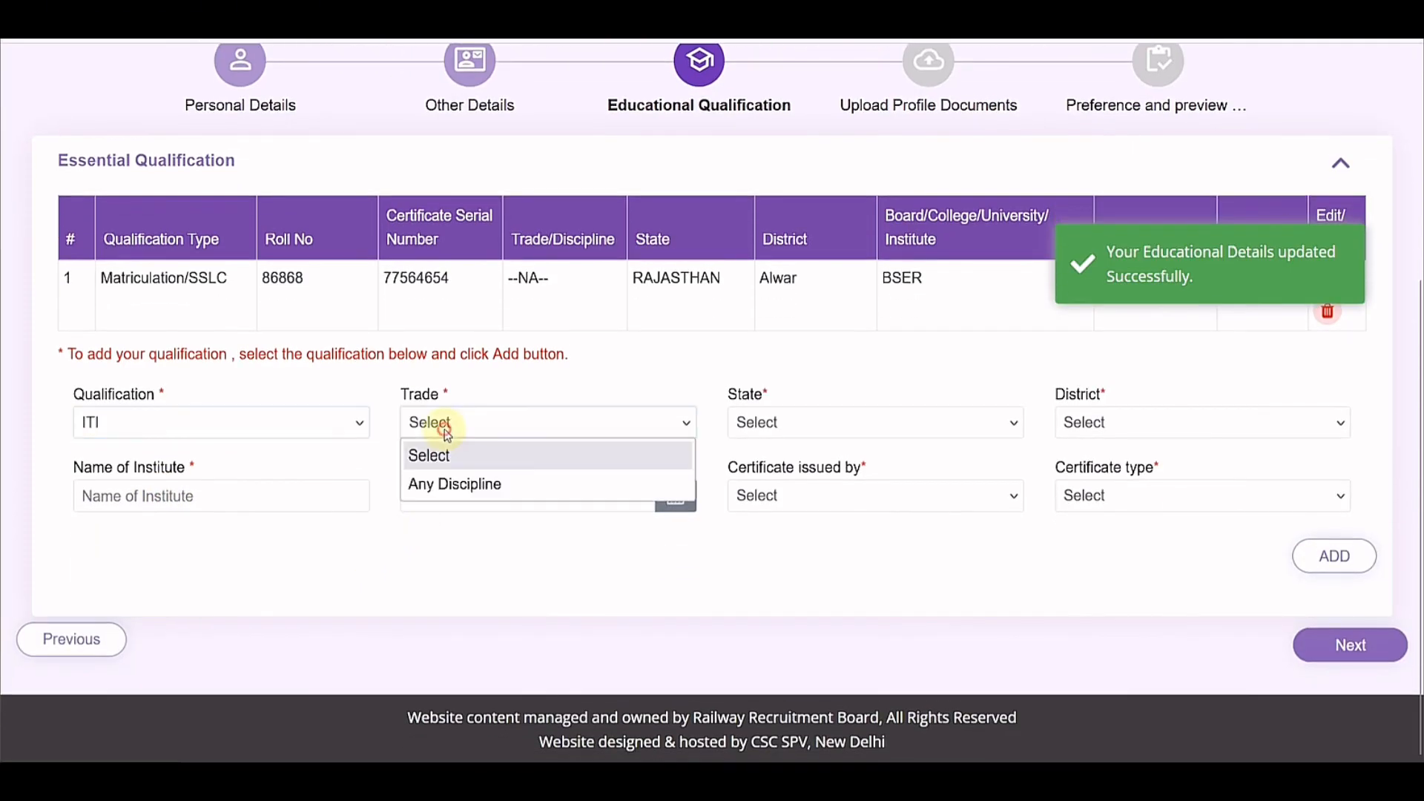
pyautogui.click(456, 486)
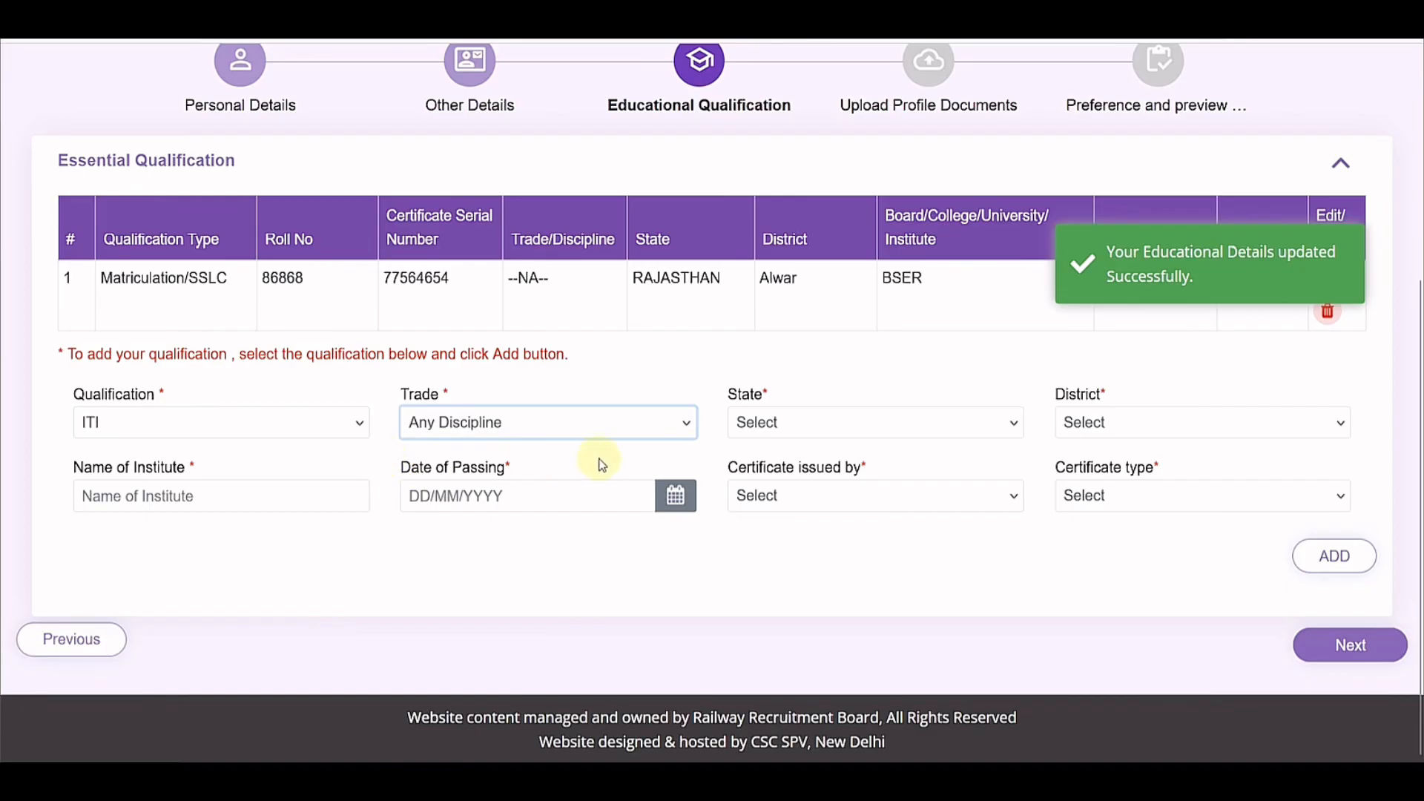
pyautogui.click(811, 429)
pyautogui.scroll(-5, 815, 388)
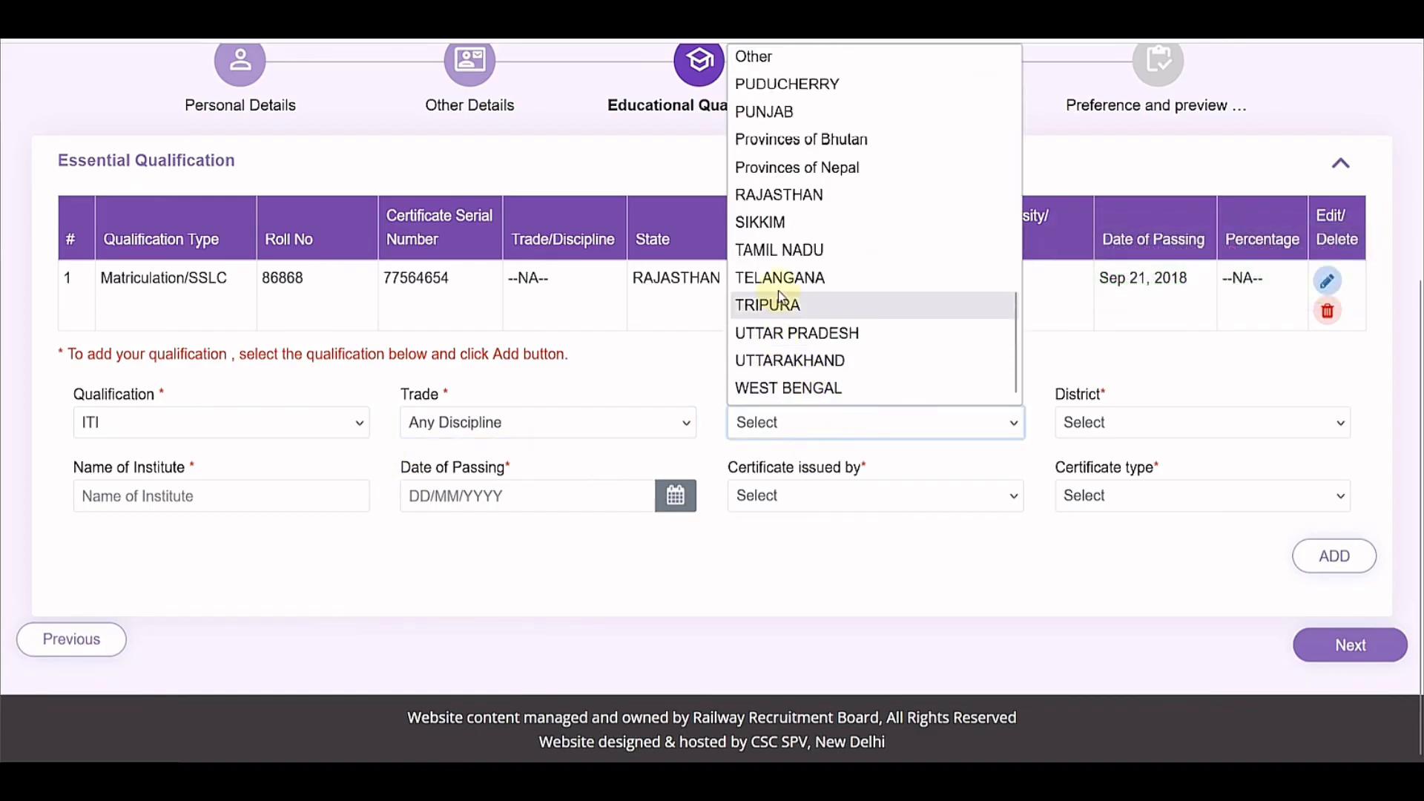
pyautogui.click(804, 198)
pyautogui.click(1072, 430)
pyautogui.click(1081, 111)
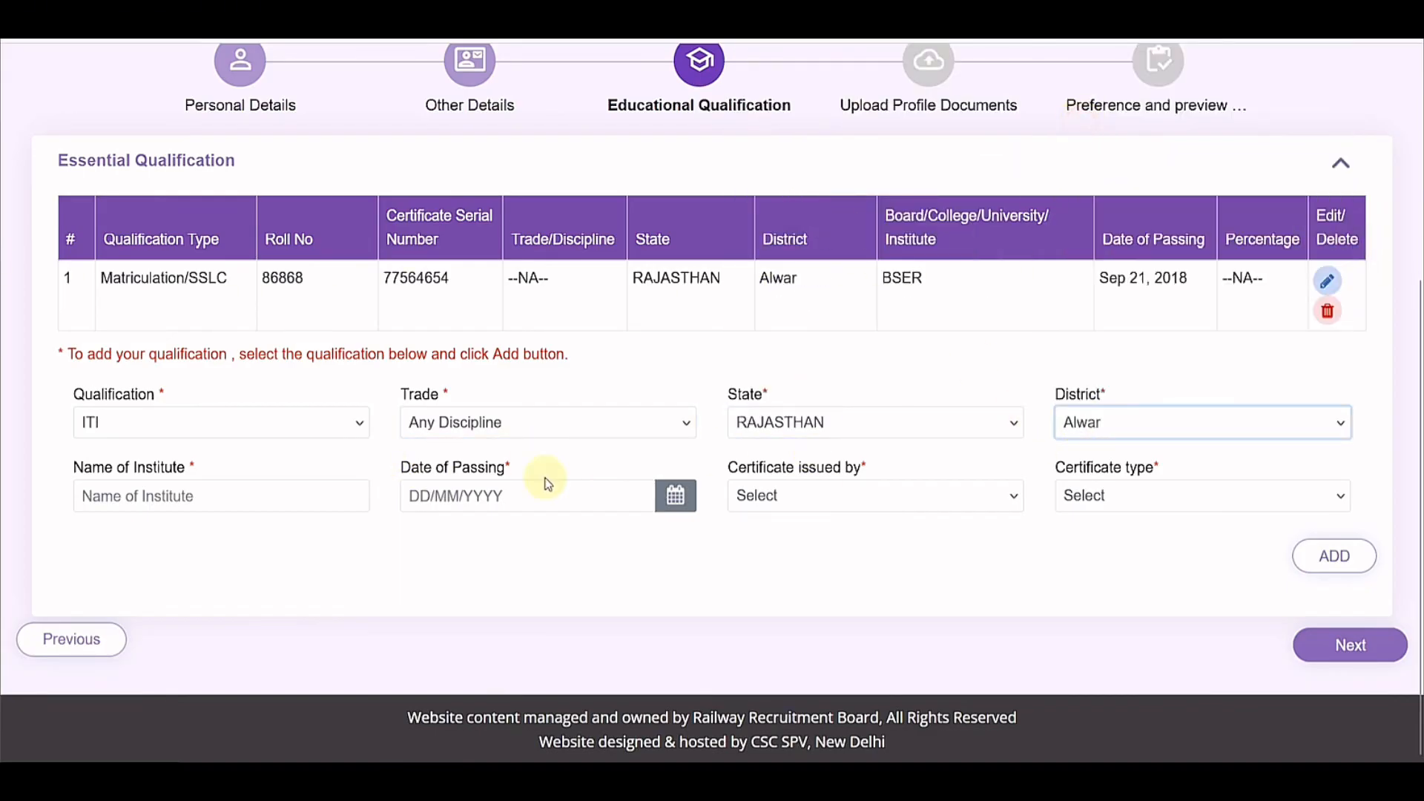
# Step: Enter MNIT as the institute and 24/09/2021 as the date of passing
pyautogui.click(234, 508)
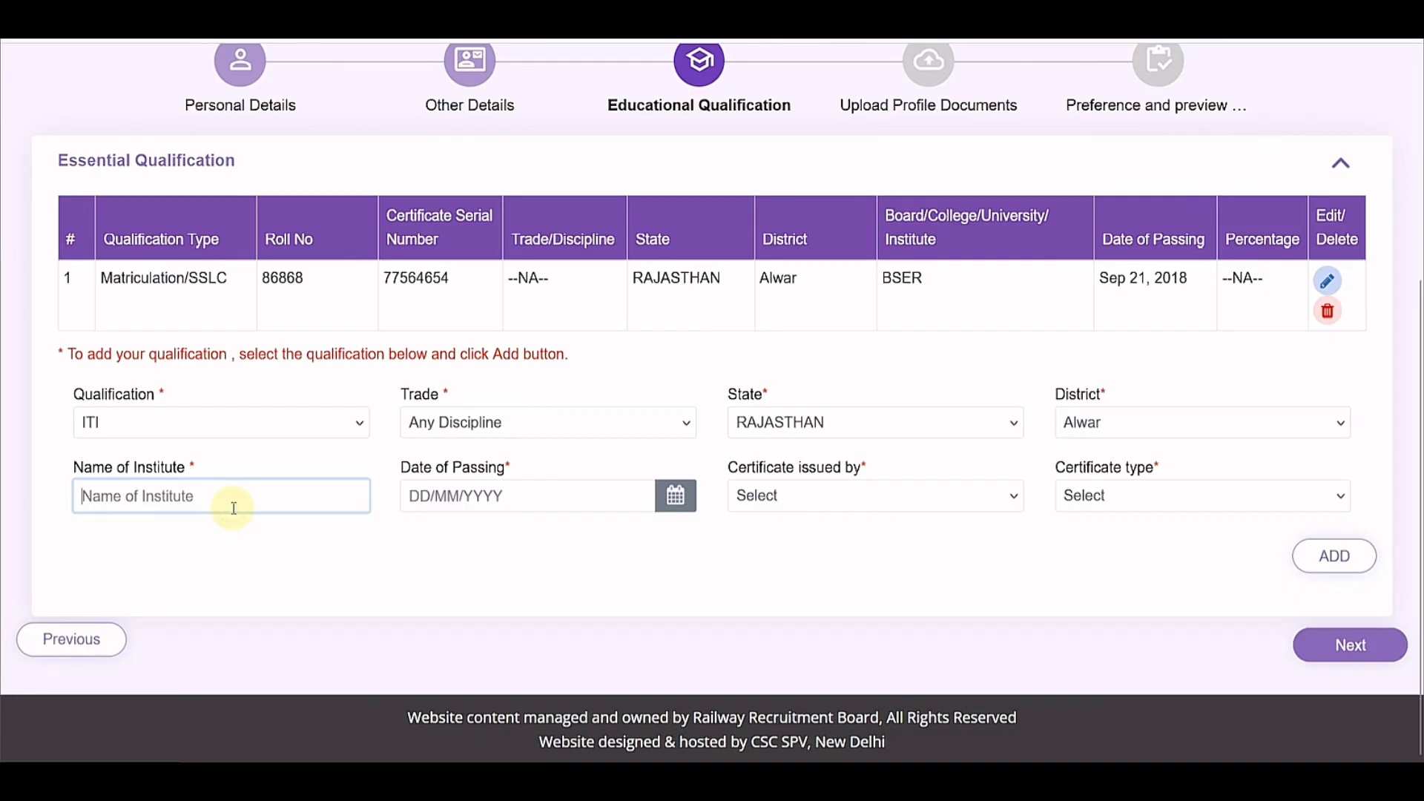
pyautogui.write('m=')
pyautogui.press('BackSpace')
pyautogui.press('BackSpace')
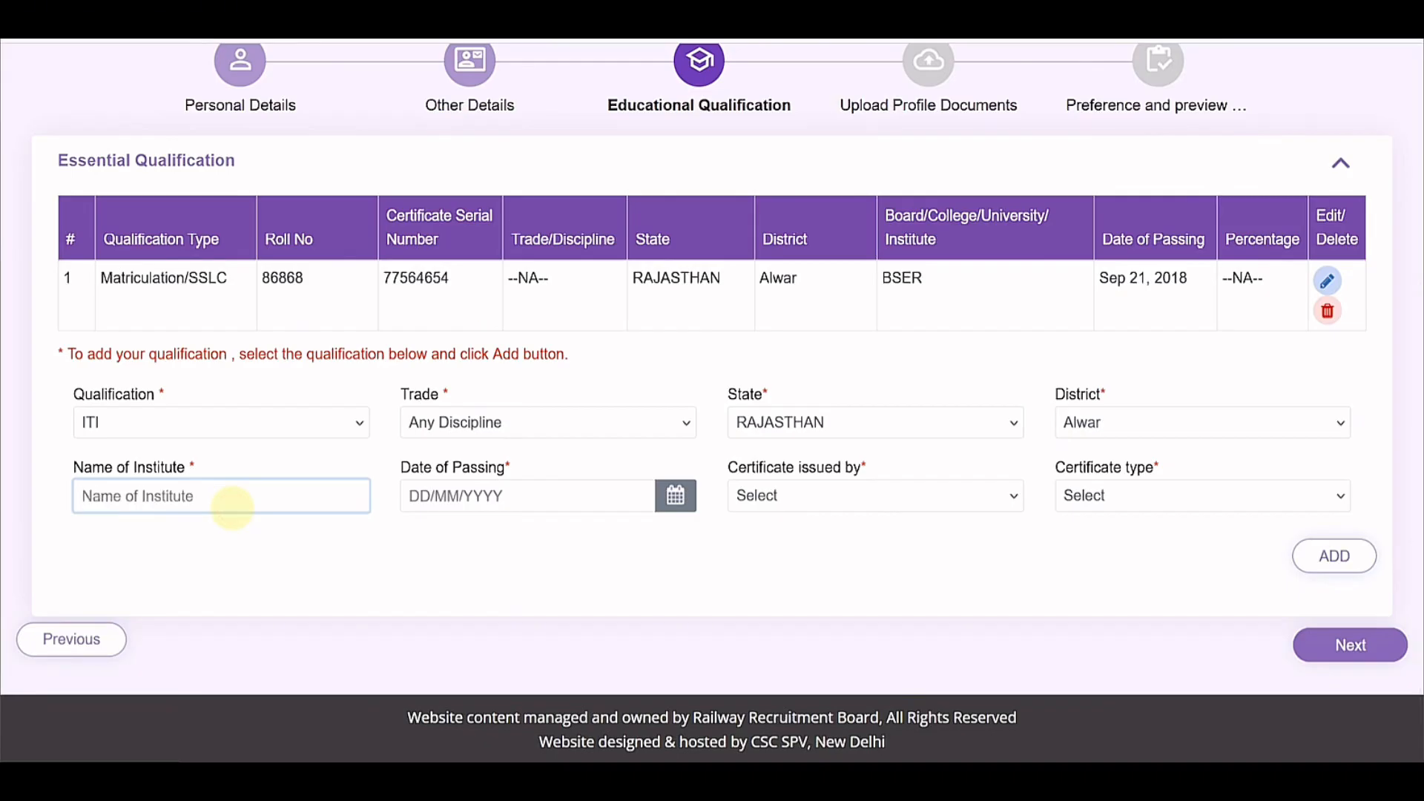
pyautogui.write('MNIT')
pyautogui.click(675, 496)
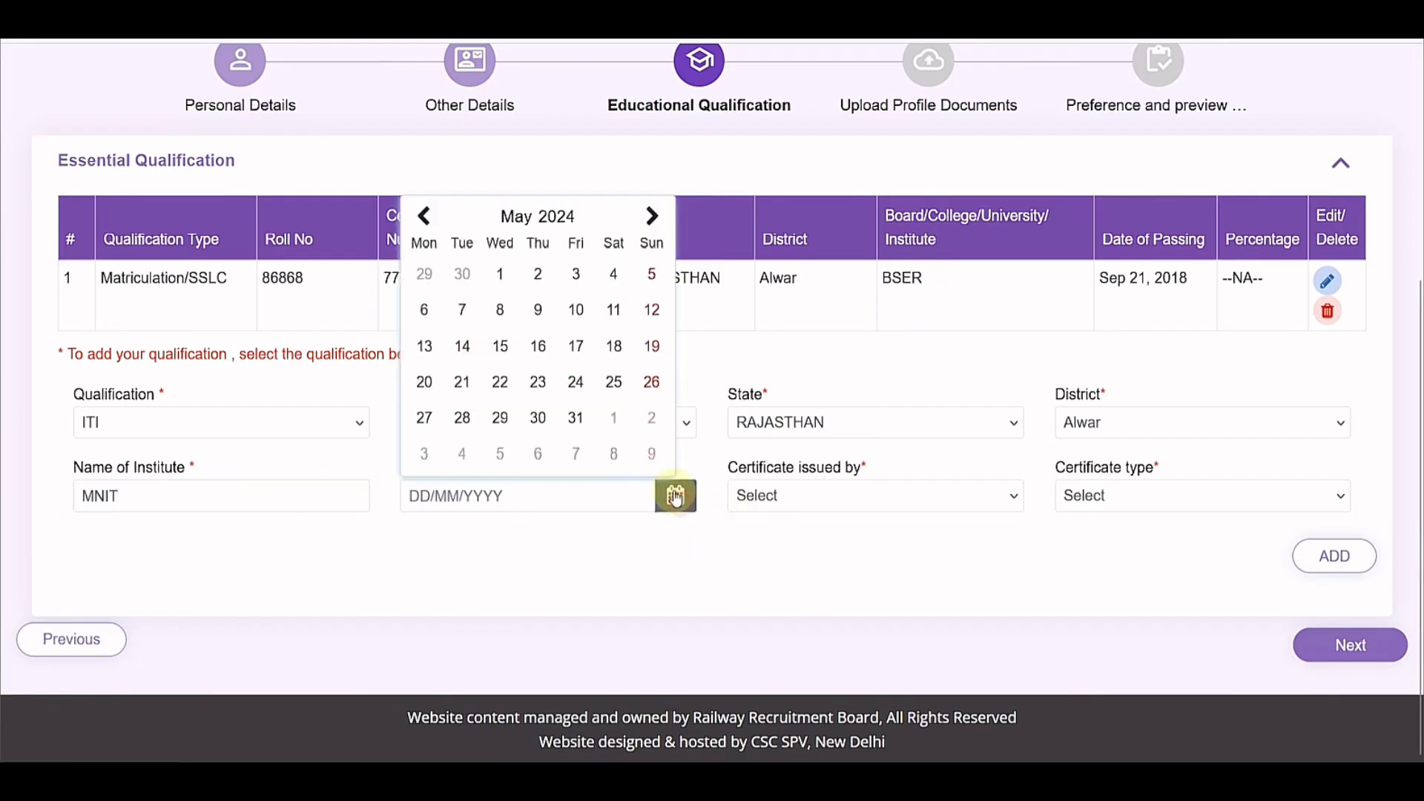
pyautogui.click(566, 220)
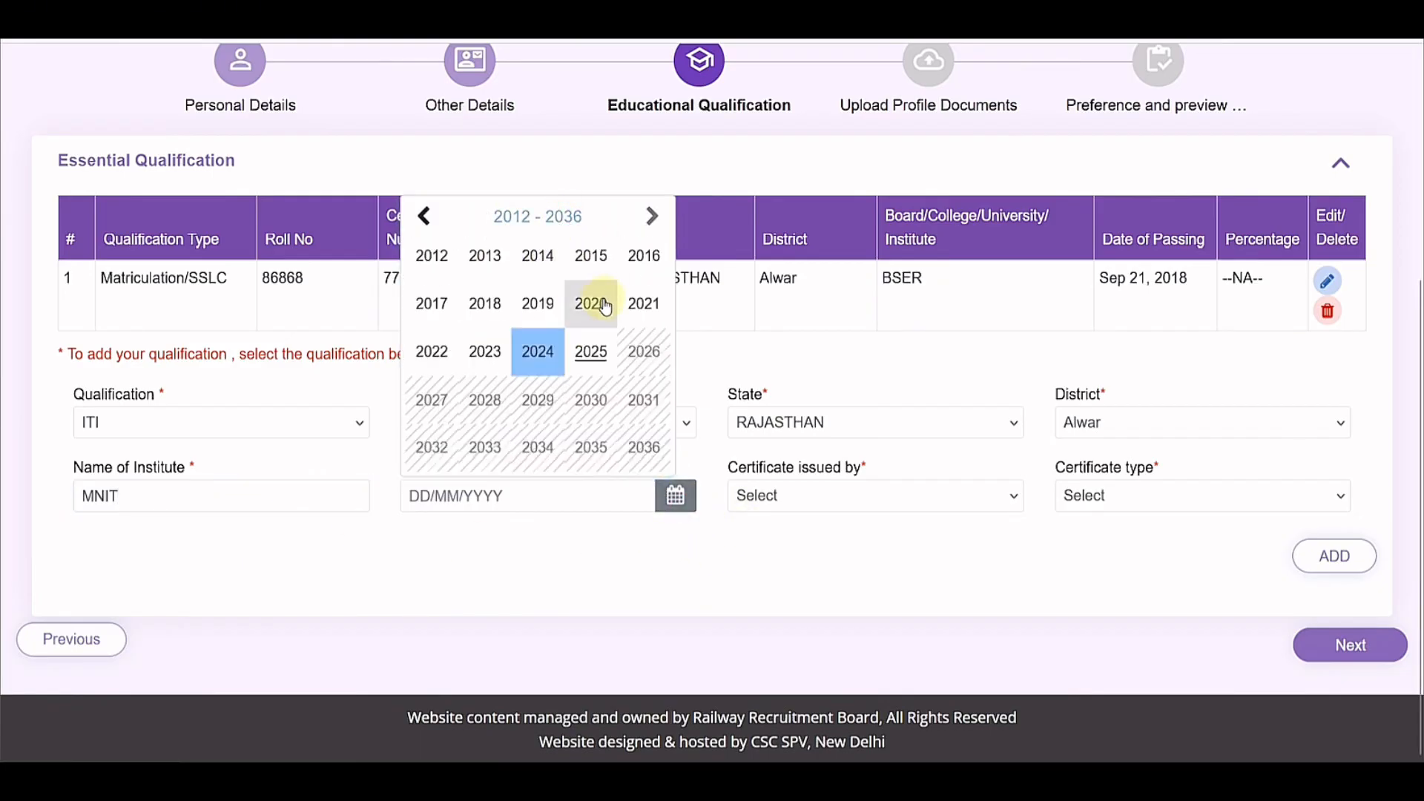
pyautogui.click(633, 306)
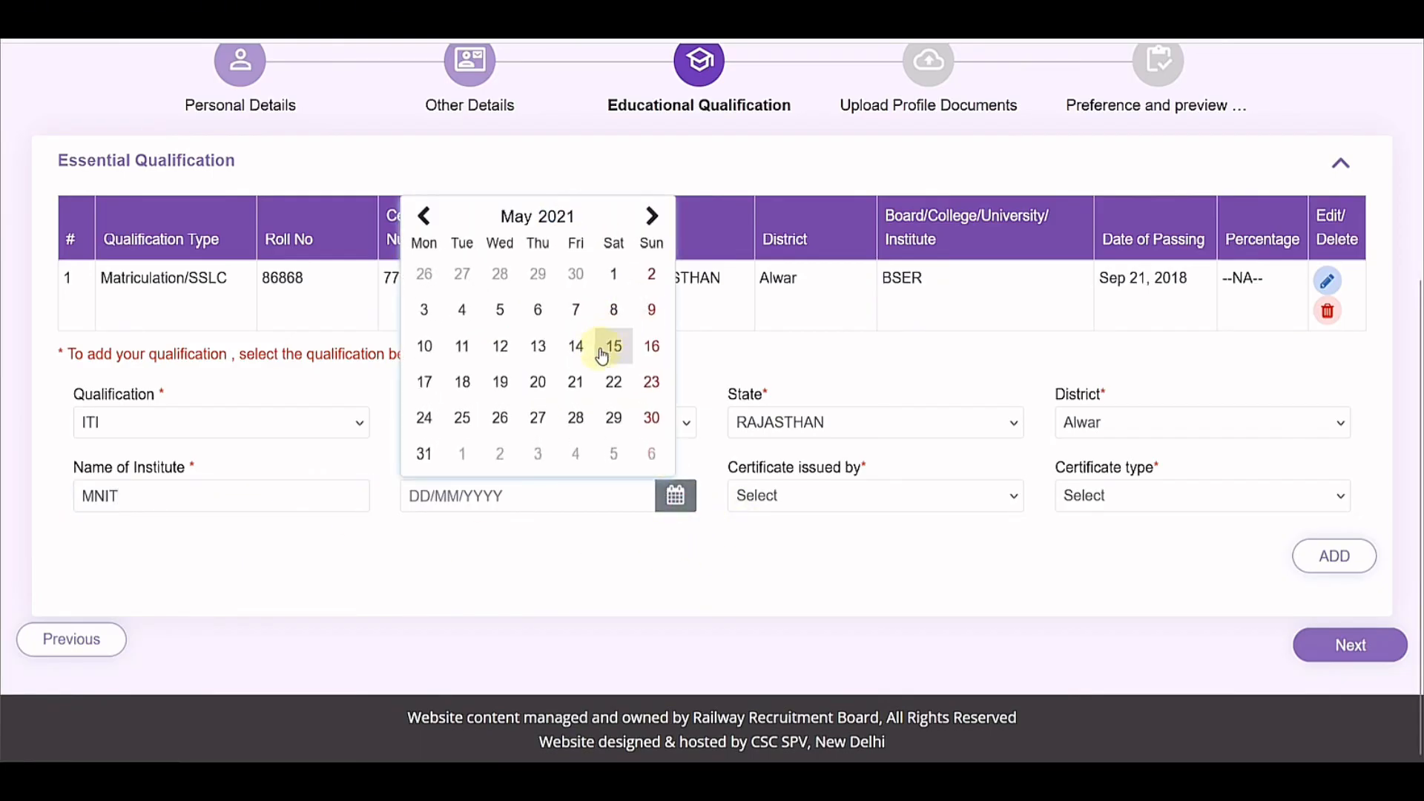
pyautogui.click(543, 216)
pyautogui.click(618, 369)
pyautogui.click(569, 380)
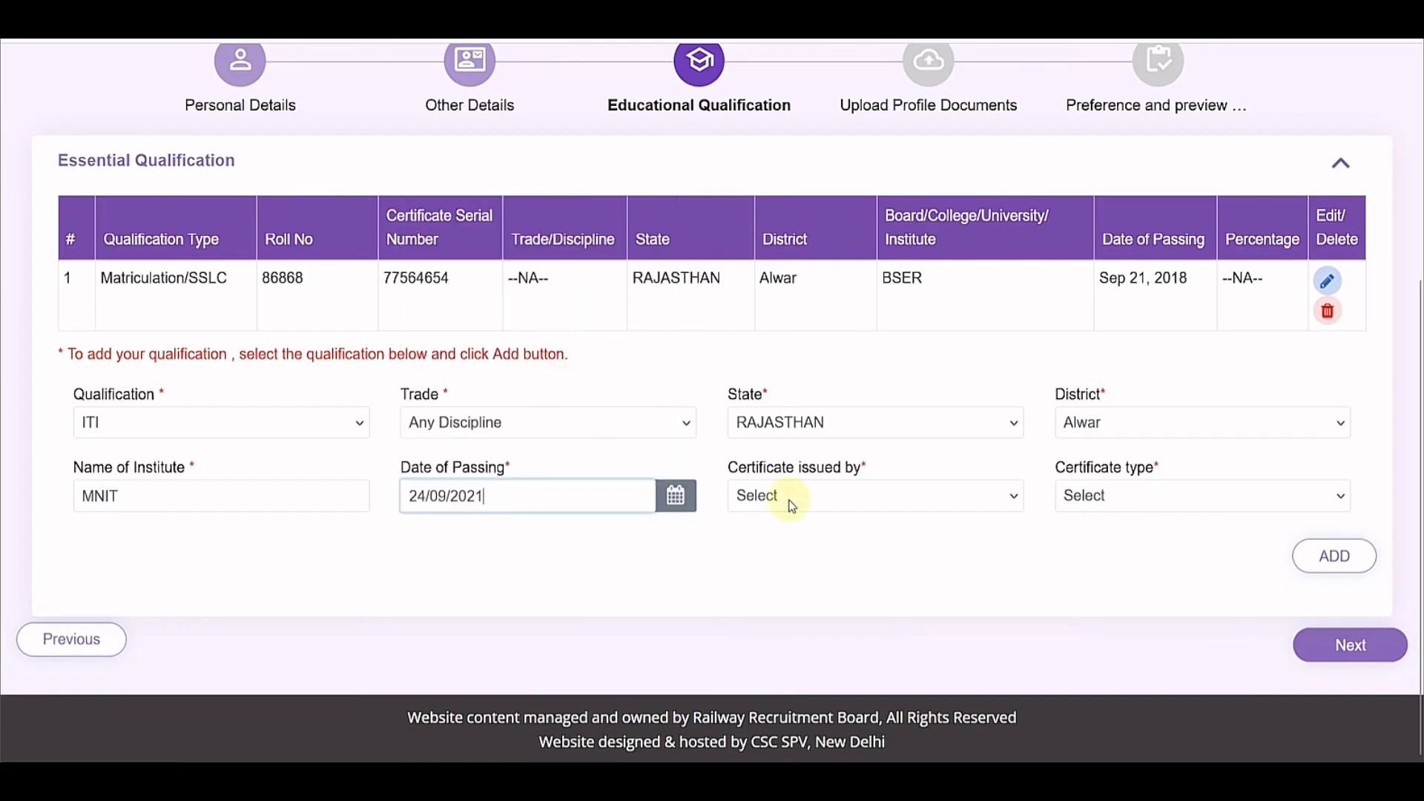
# Step: Set certificate issuer NCVT and type National Trade certificate (NTC), then add the ITI row
pyautogui.click(790, 498)
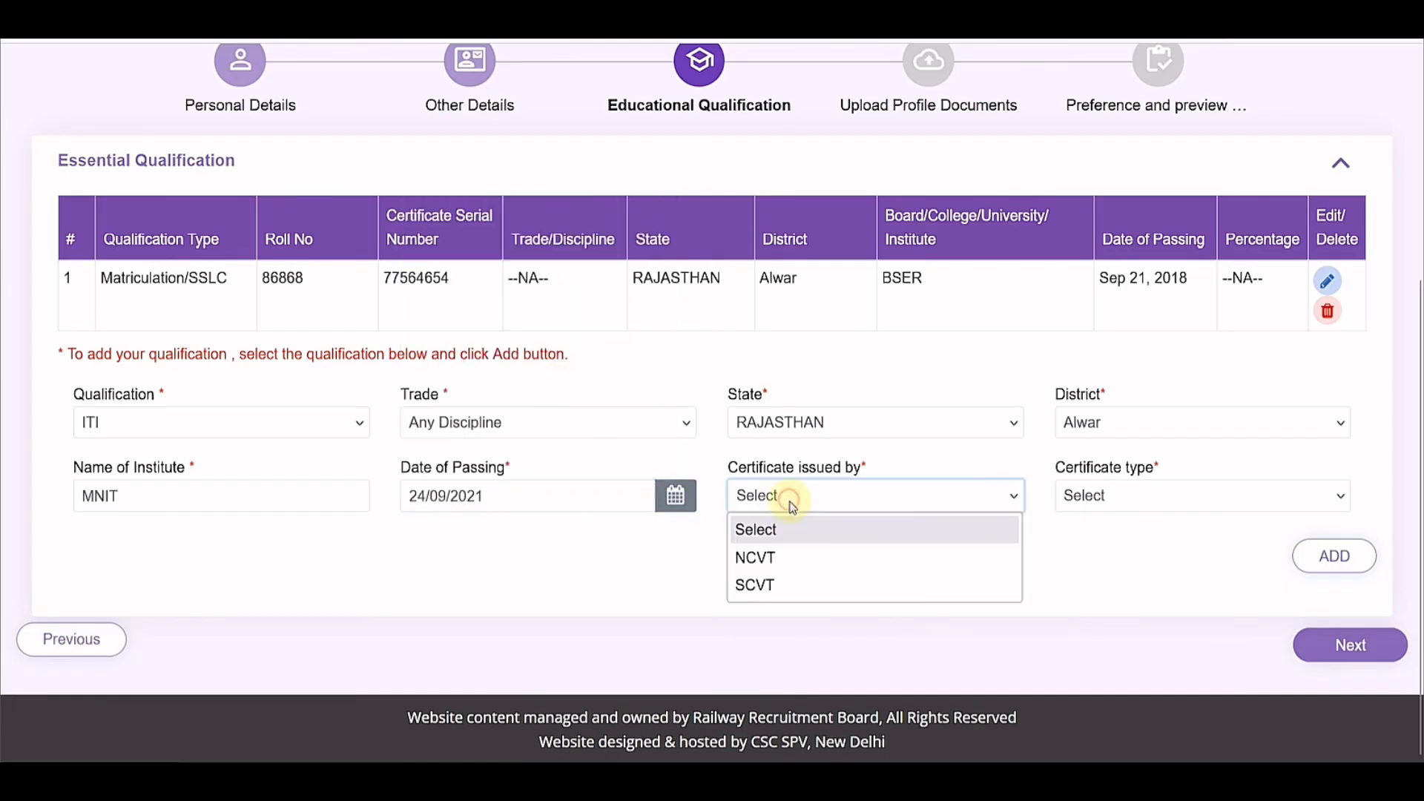
pyautogui.click(775, 561)
pyautogui.click(1086, 515)
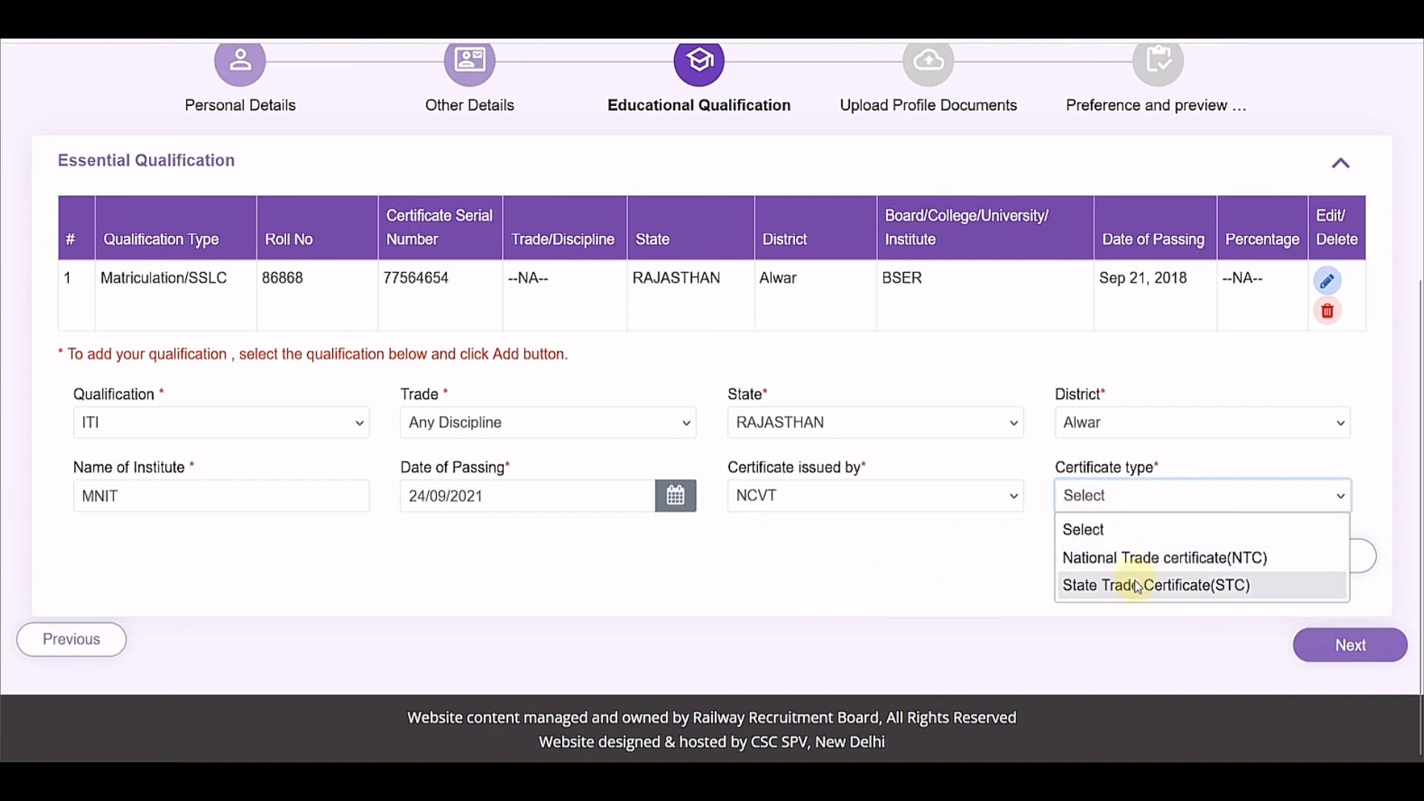
pyautogui.click(1128, 558)
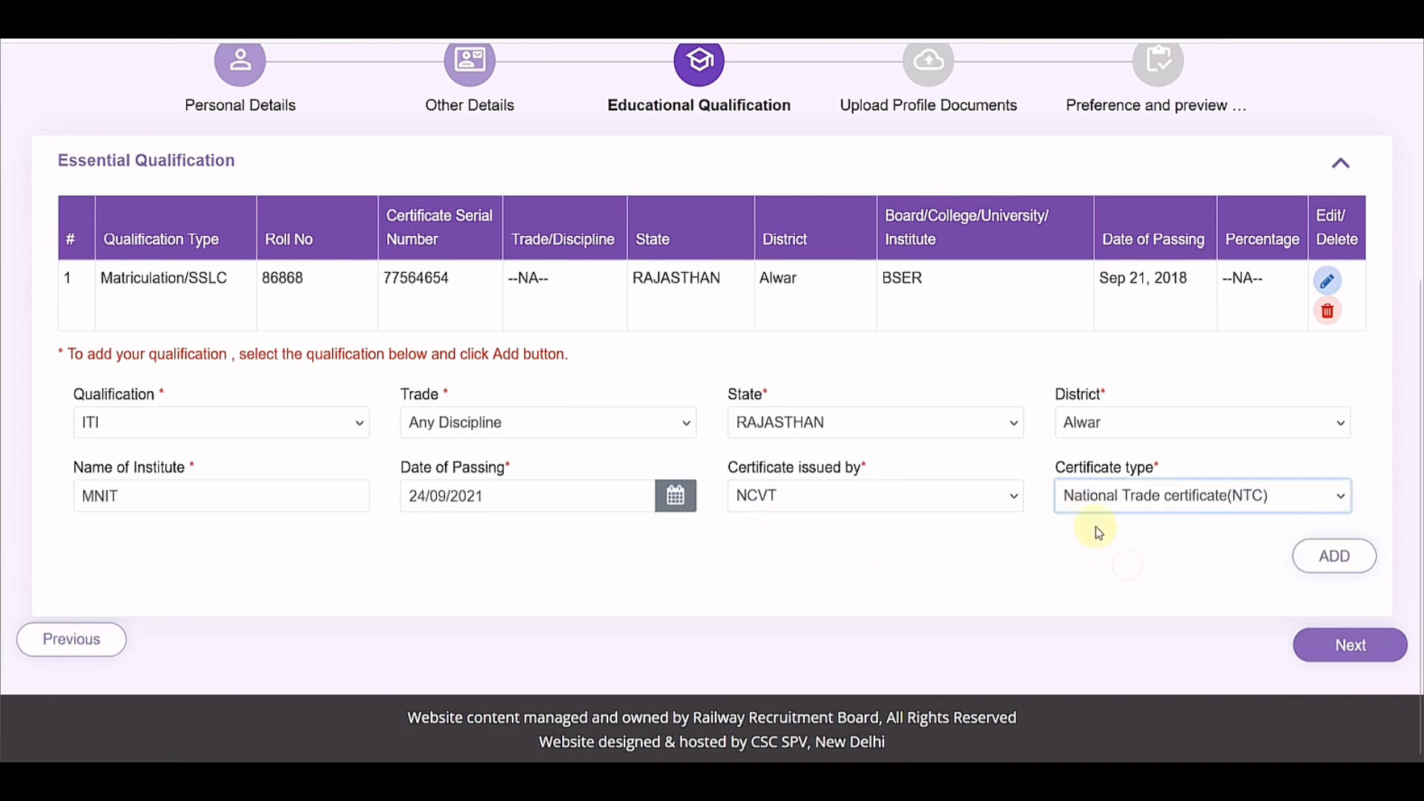
pyautogui.click(1304, 565)
pyautogui.click(1340, 558)
# Step: Pick NAC as the qualification and look through its Trade, State and District lists
pyautogui.click(296, 497)
pyautogui.click(200, 609)
pyautogui.scroll(-1, 444, 435)
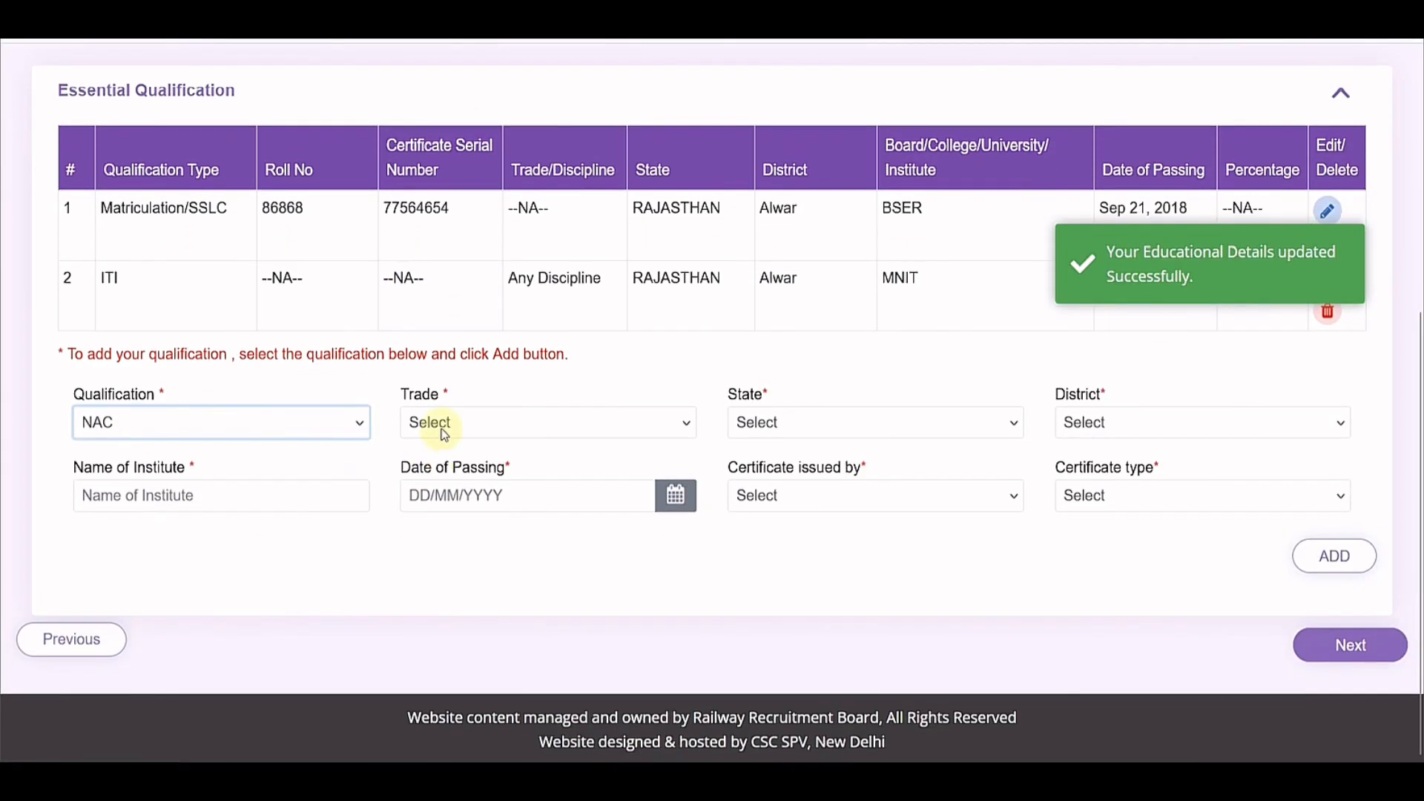
pyautogui.click(444, 425)
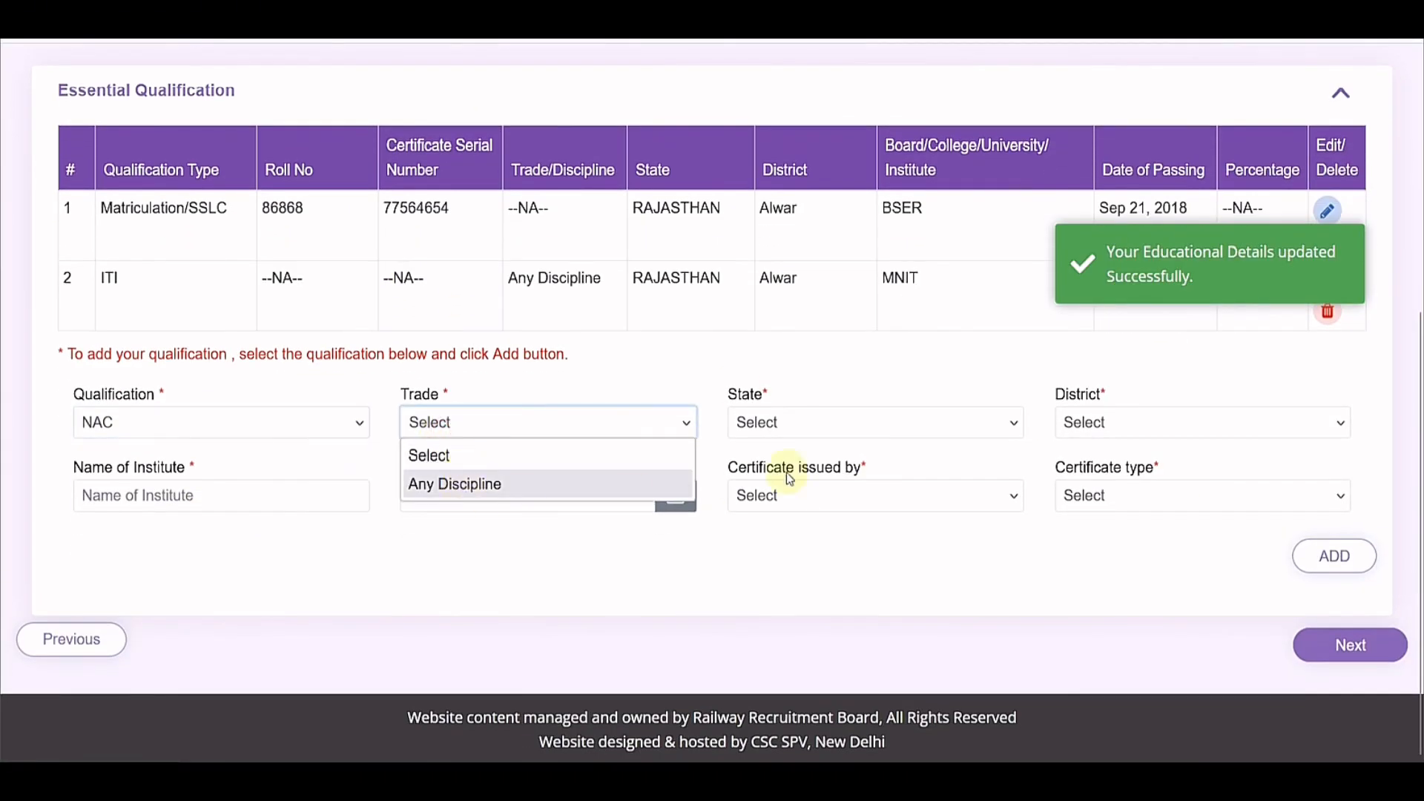
pyautogui.click(786, 422)
pyautogui.click(1147, 442)
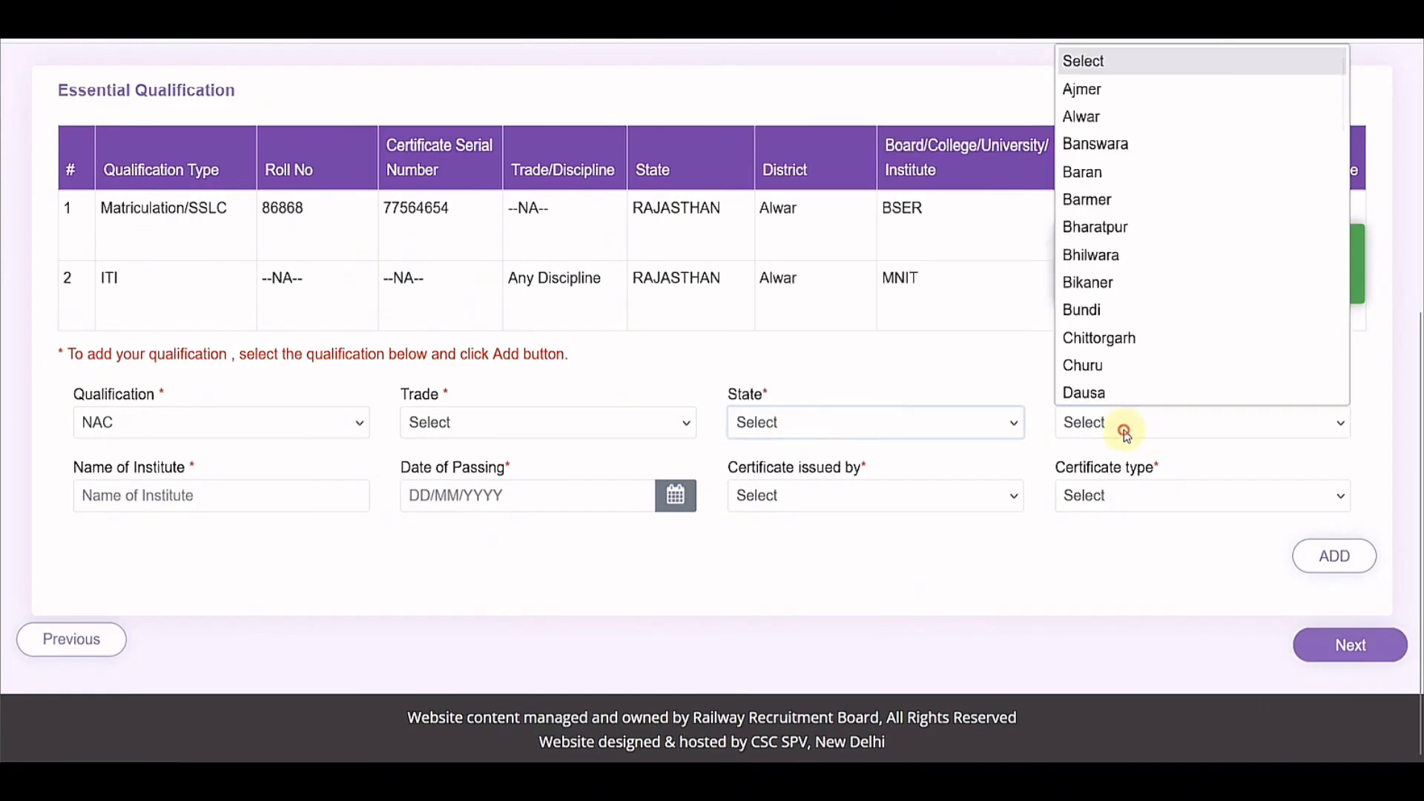
pyautogui.click(245, 505)
# Step: Inspect the certificate issuer and type lists, reset Qualification to Select, and continue
pyautogui.click(405, 547)
pyautogui.click(799, 506)
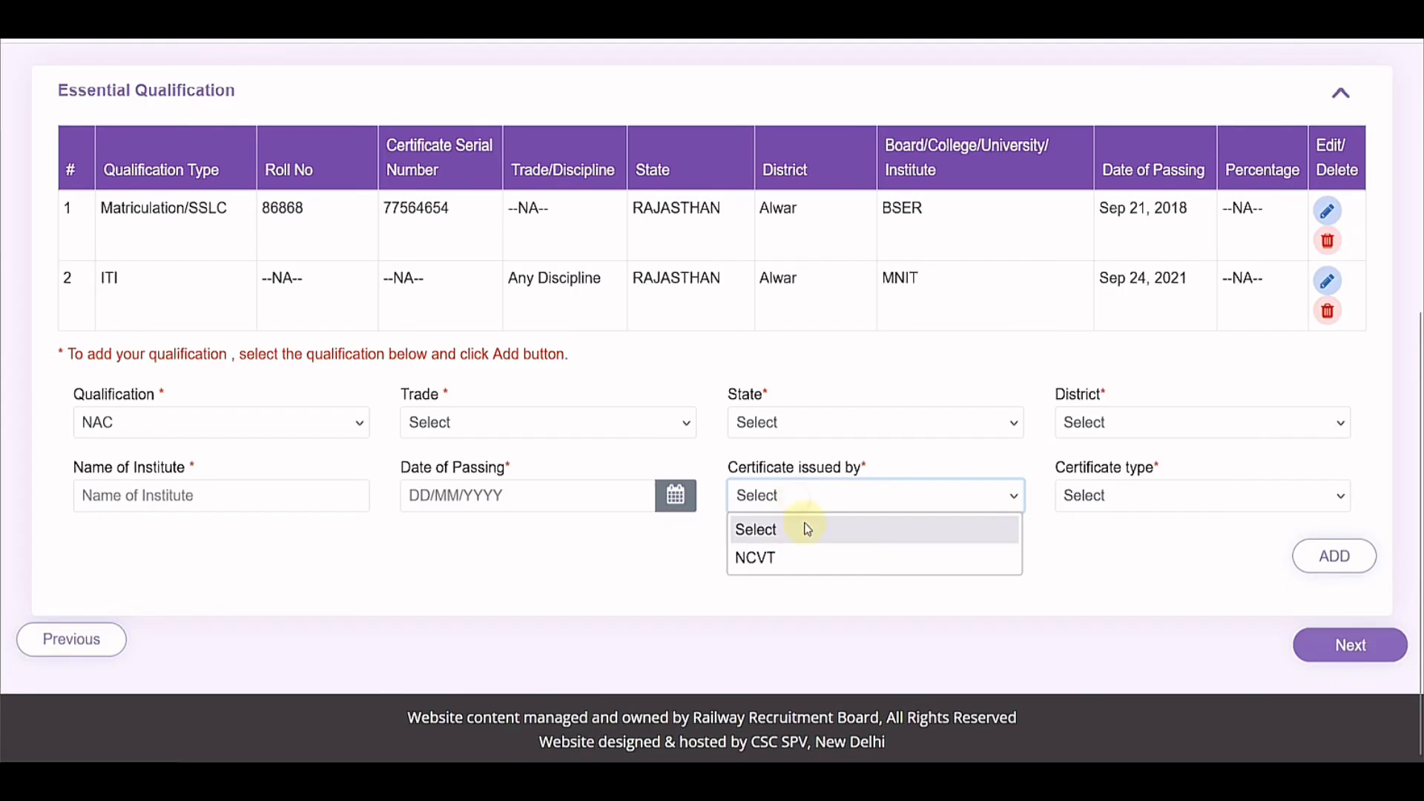
pyautogui.click(1088, 510)
pyautogui.click(1089, 510)
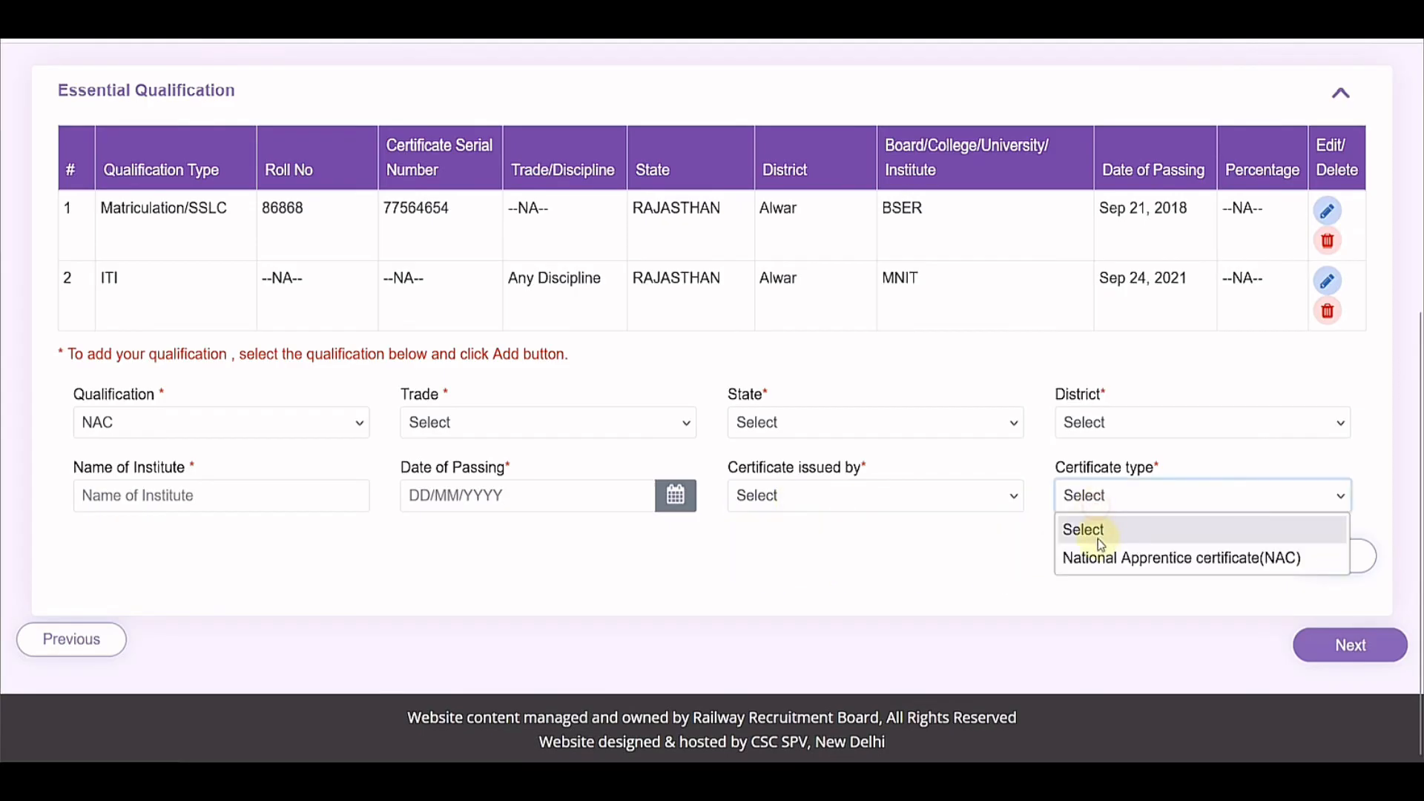
pyautogui.click(998, 566)
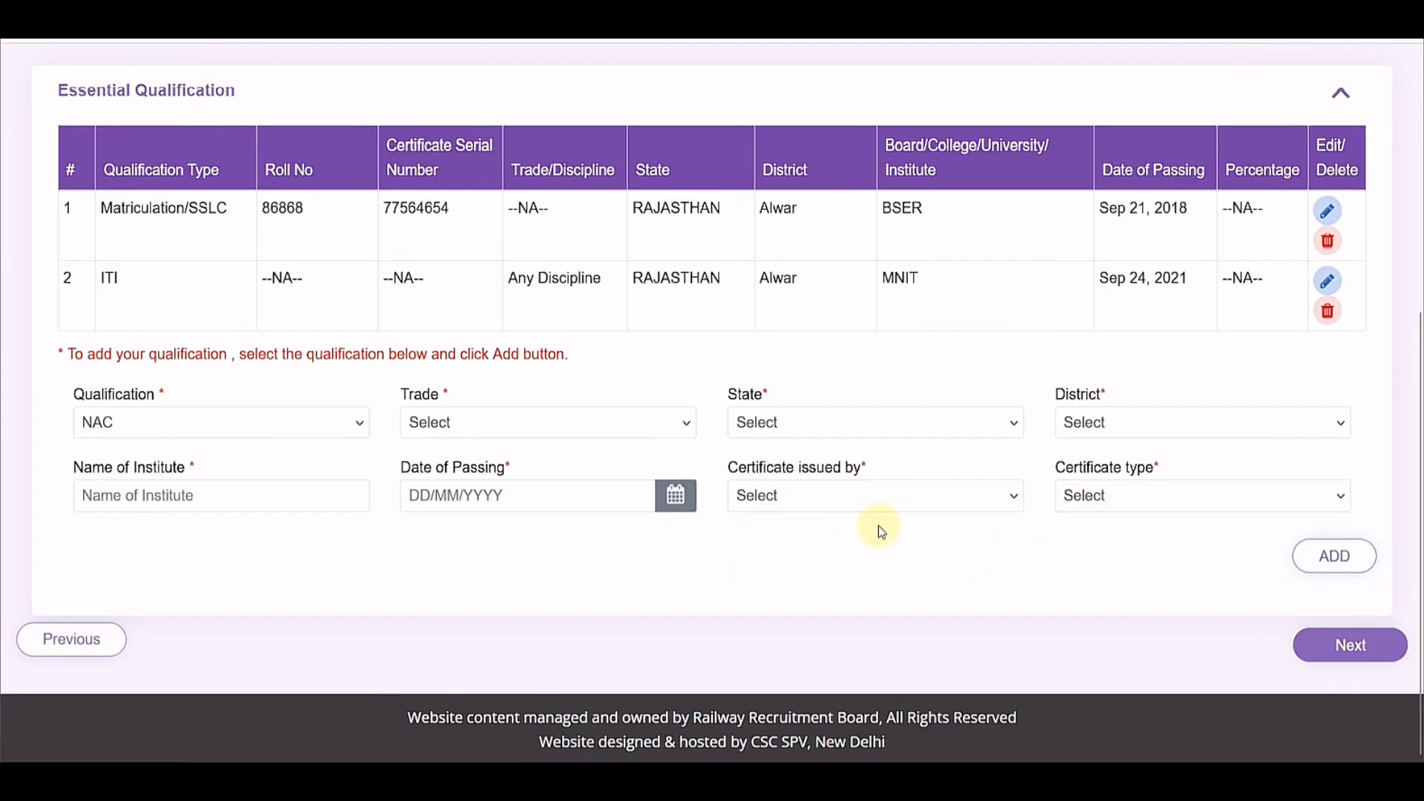
pyautogui.click(120, 421)
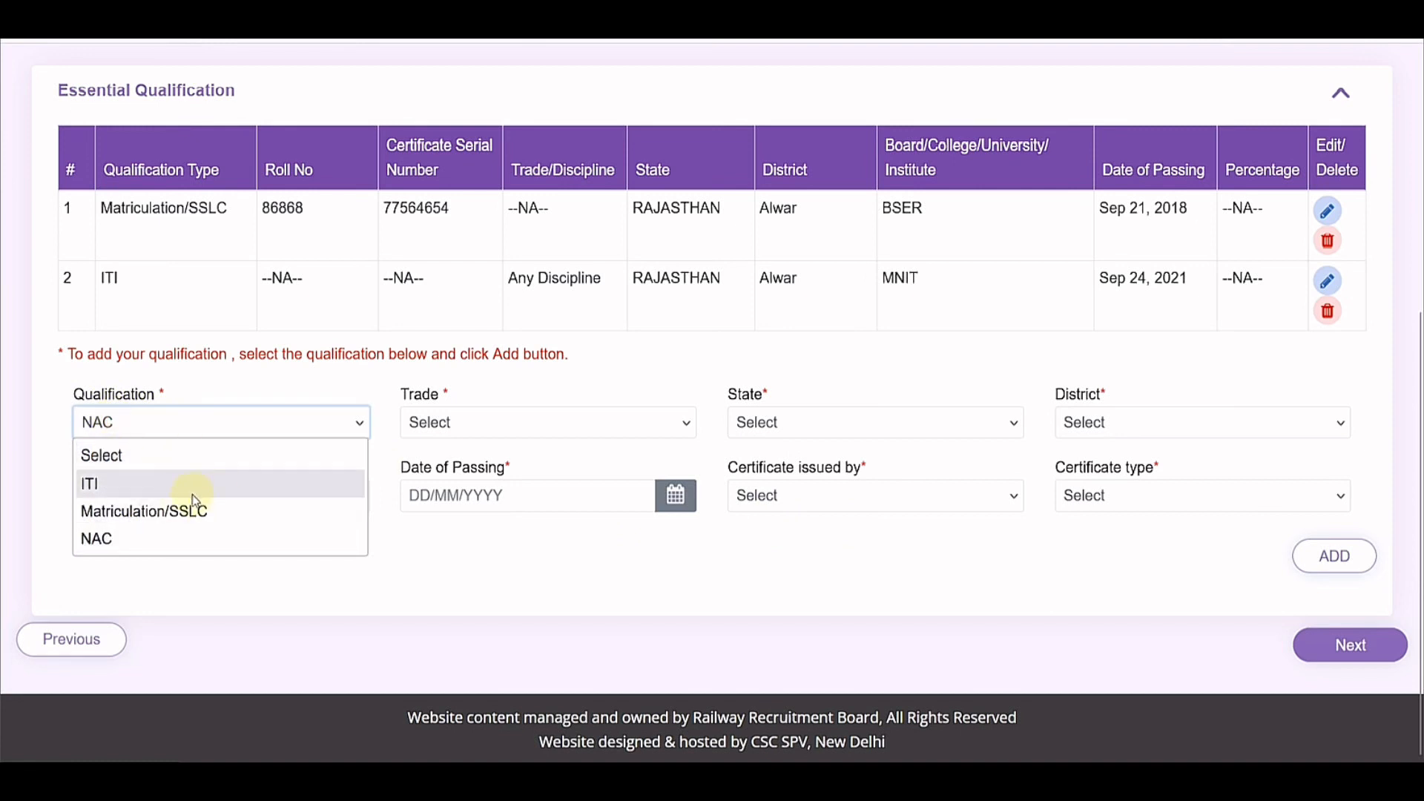
pyautogui.click(117, 462)
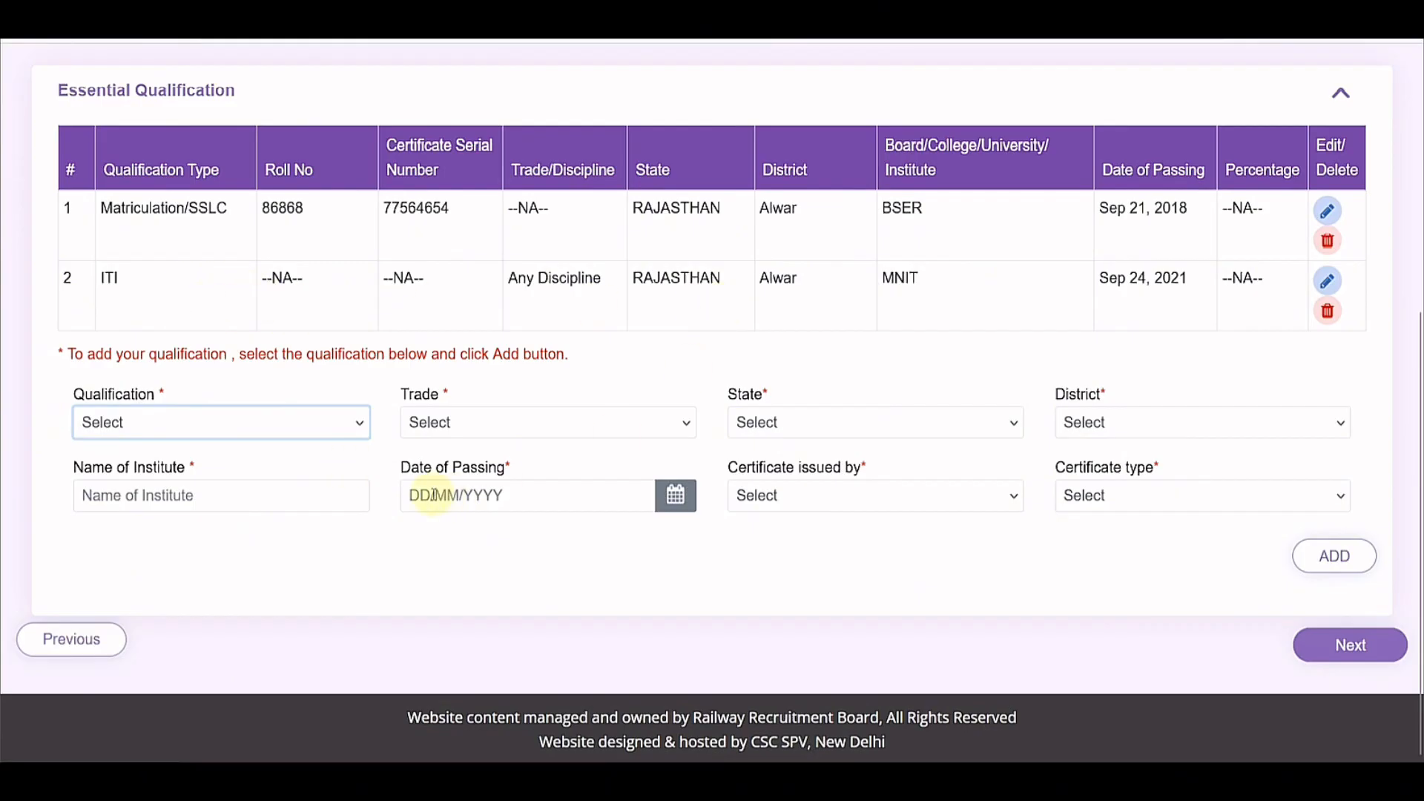
pyautogui.click(1350, 659)
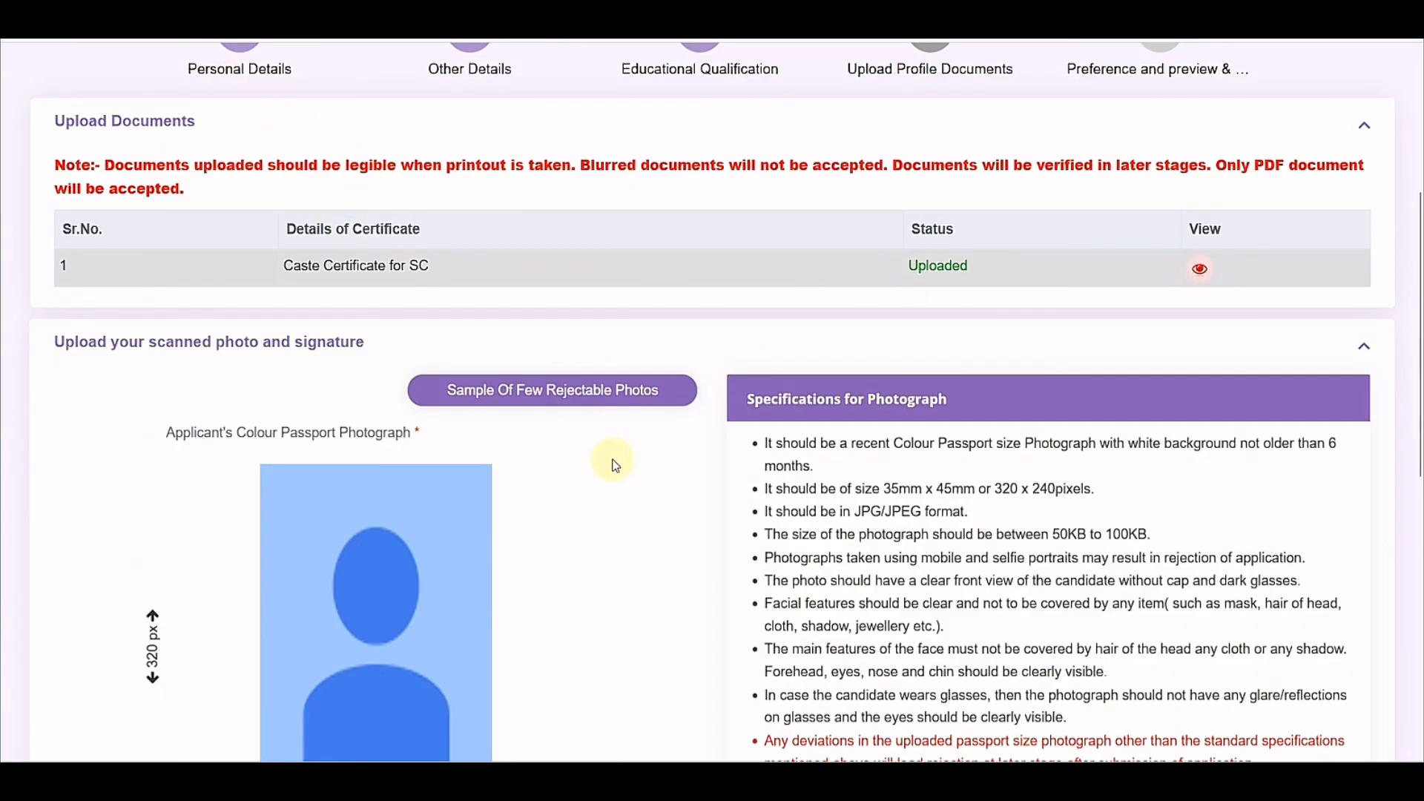
# Step: Review the rejectable photo samples and photo/signature specifications, noting the 30KB minimum signature size
pyautogui.scroll(-2, 615, 465)
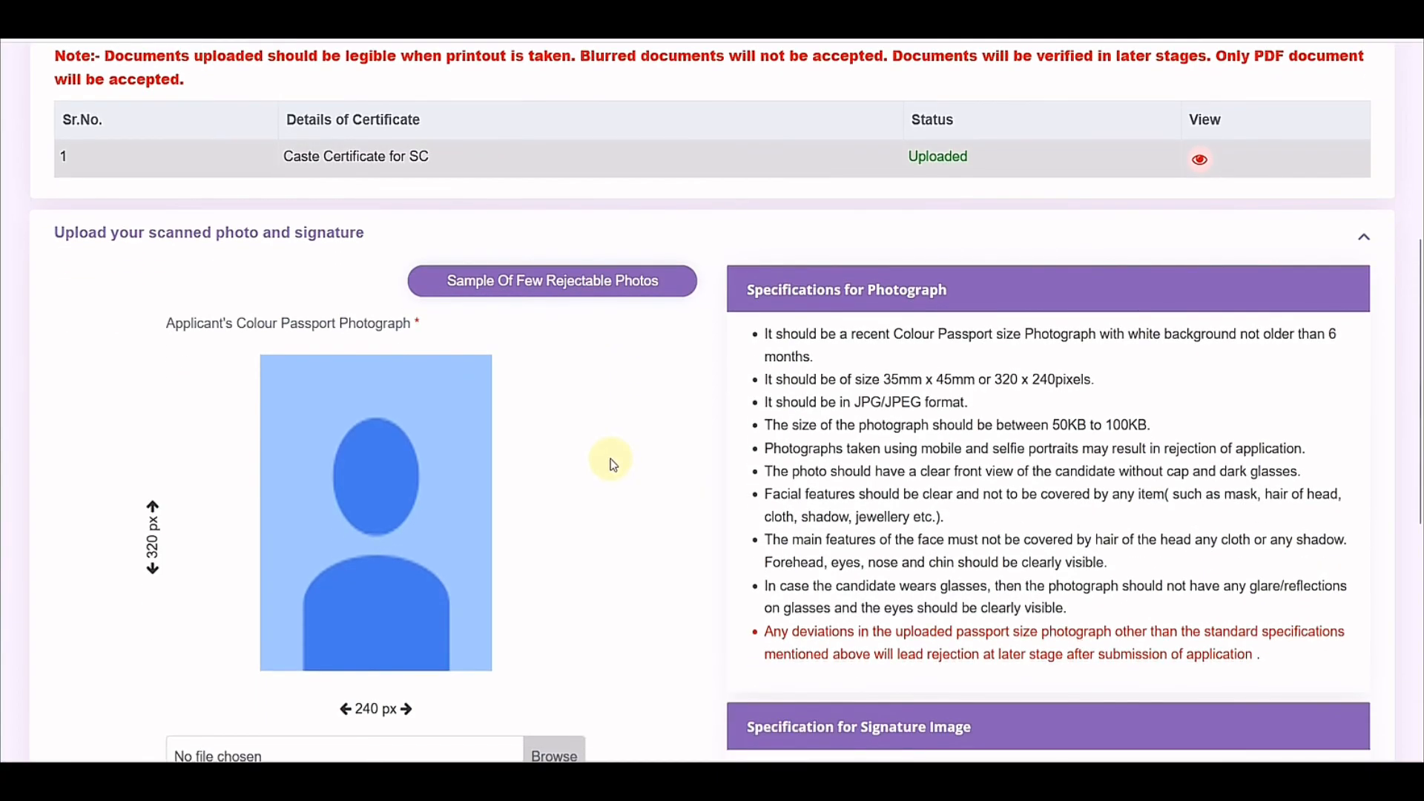
pyautogui.scroll(-2, 613, 465)
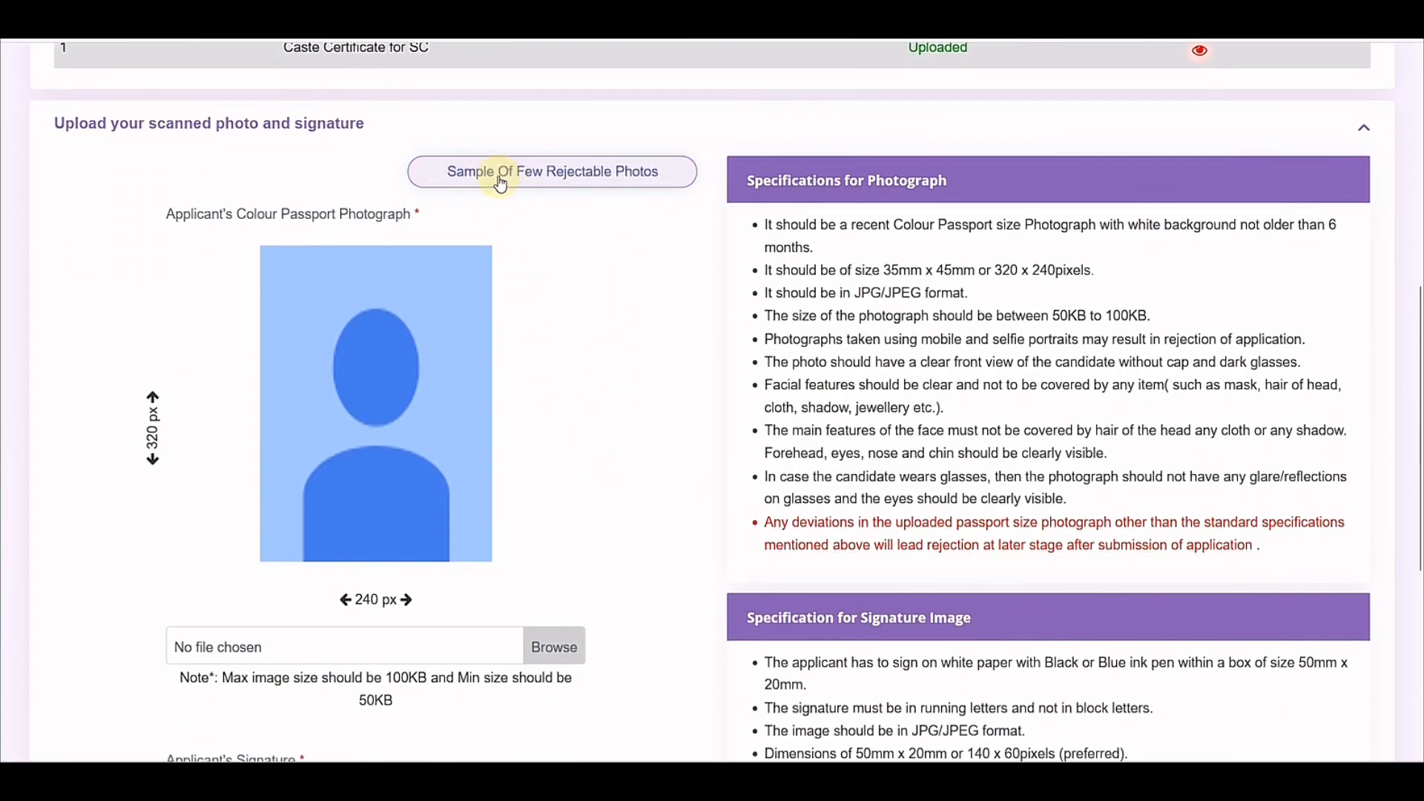
pyautogui.click(544, 178)
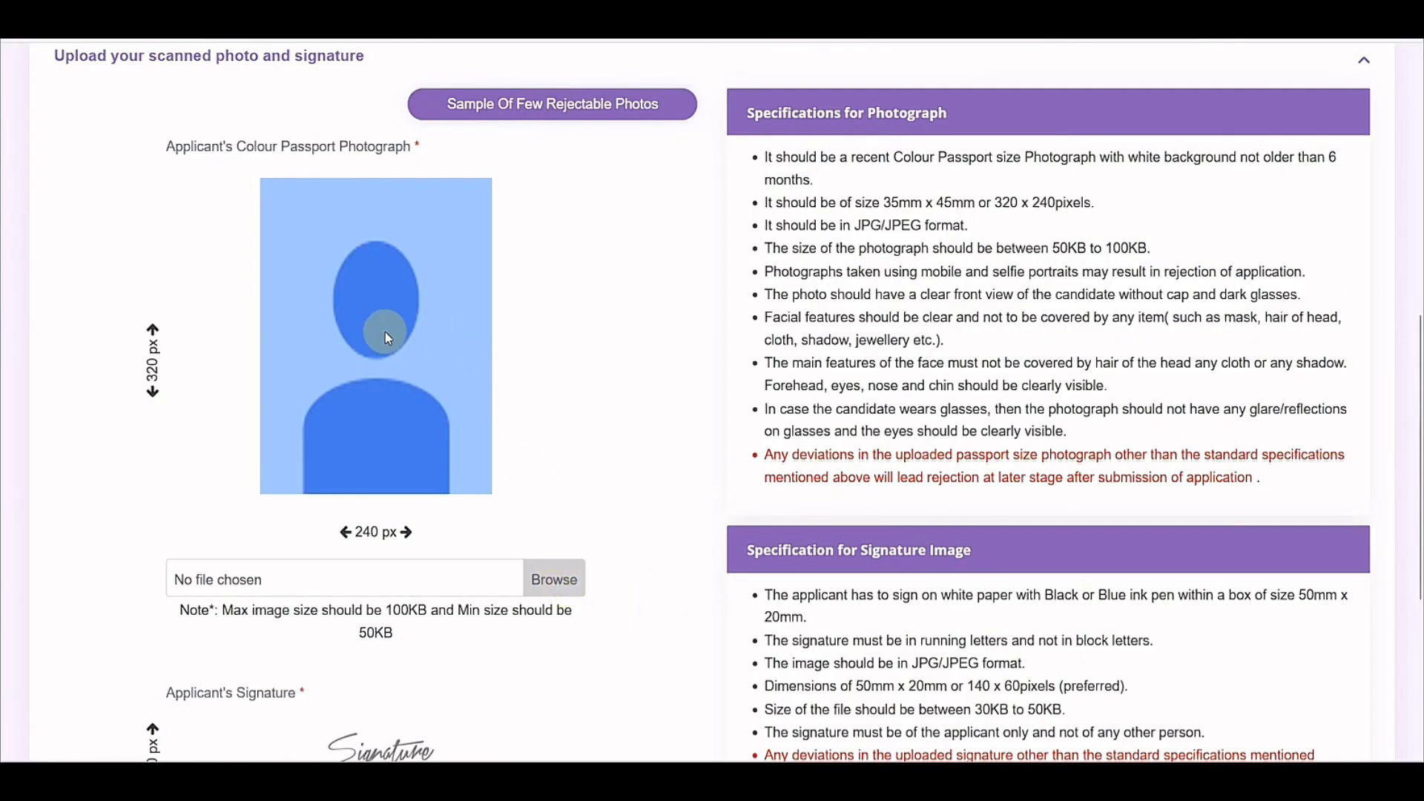
pyautogui.scroll(-3, 408, 577)
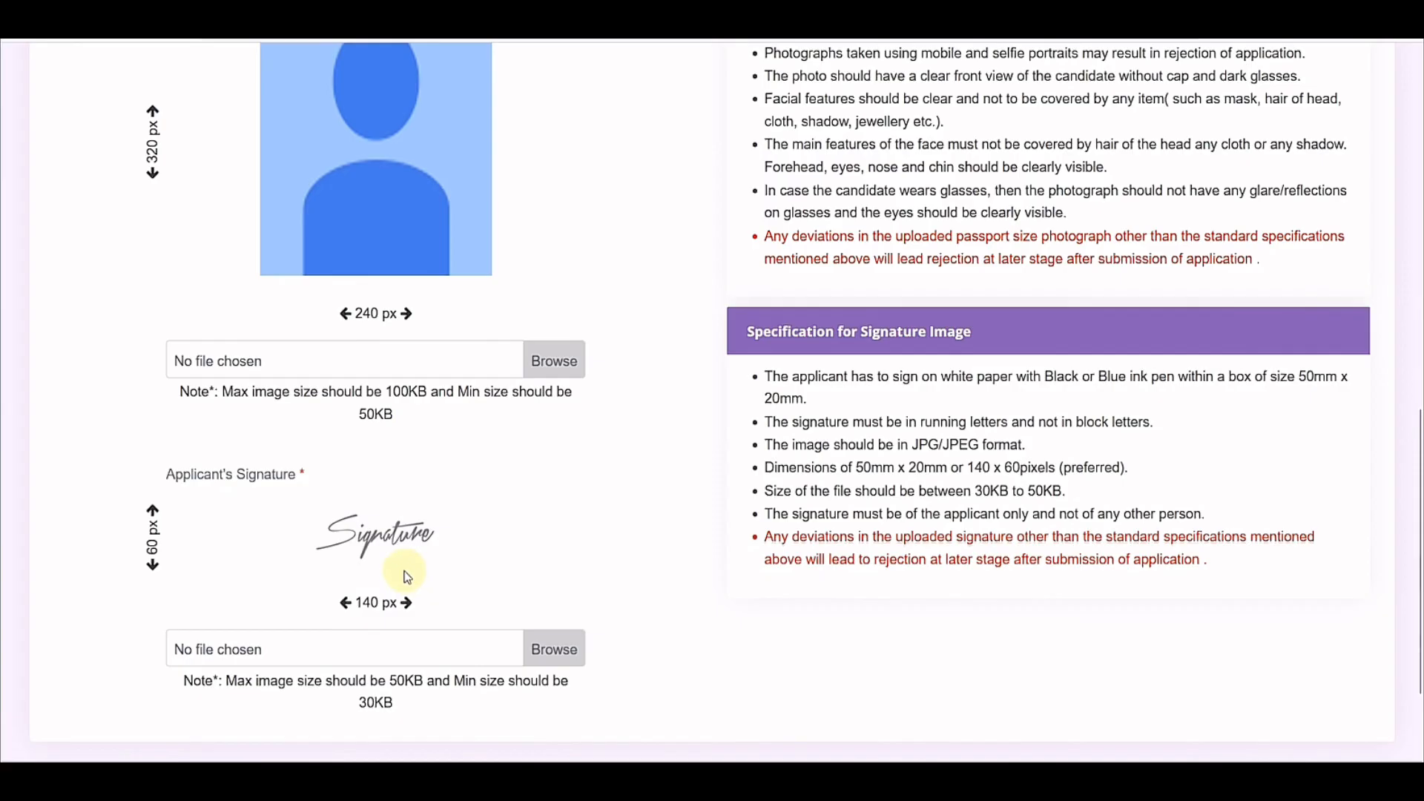
pyautogui.scroll(2, 656, 572)
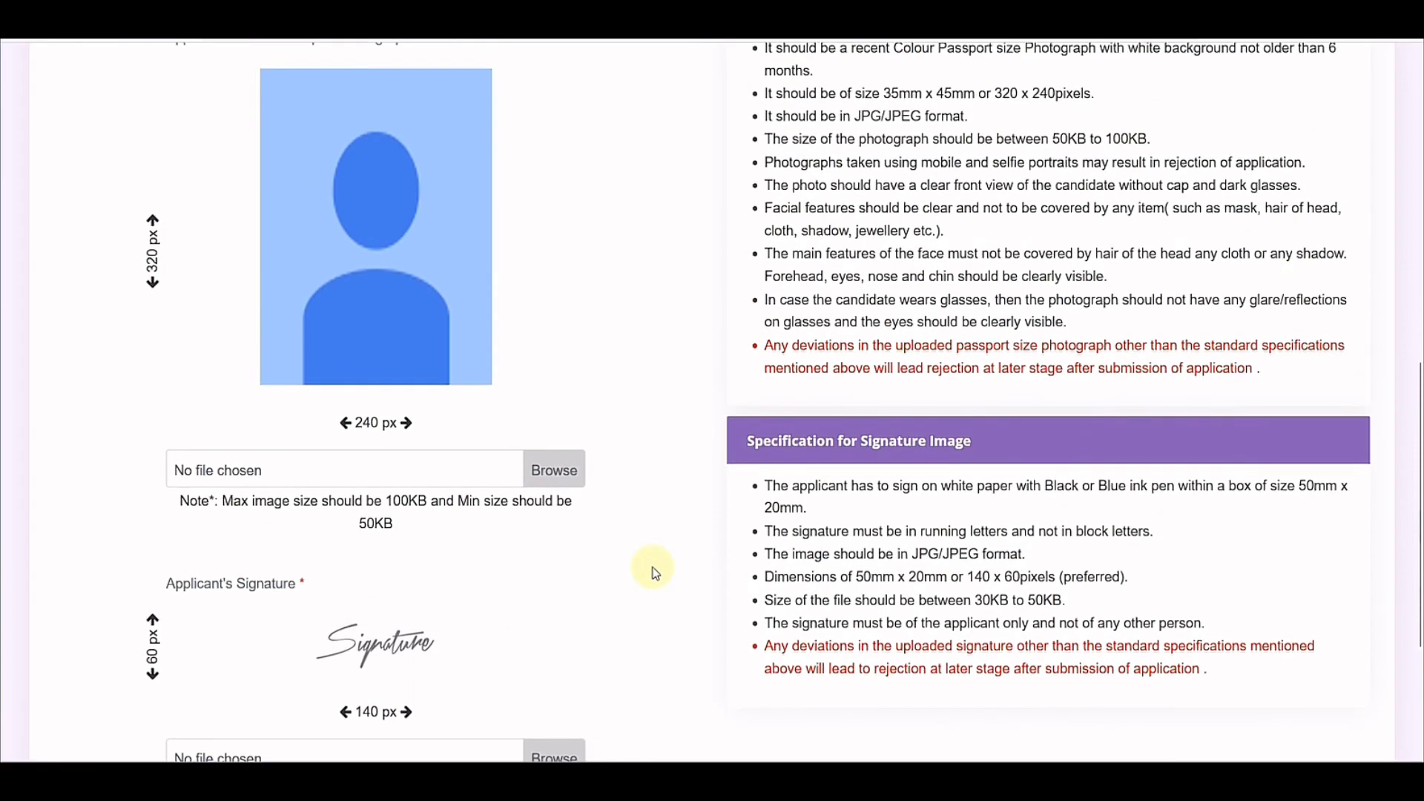
pyautogui.scroll(2, 656, 573)
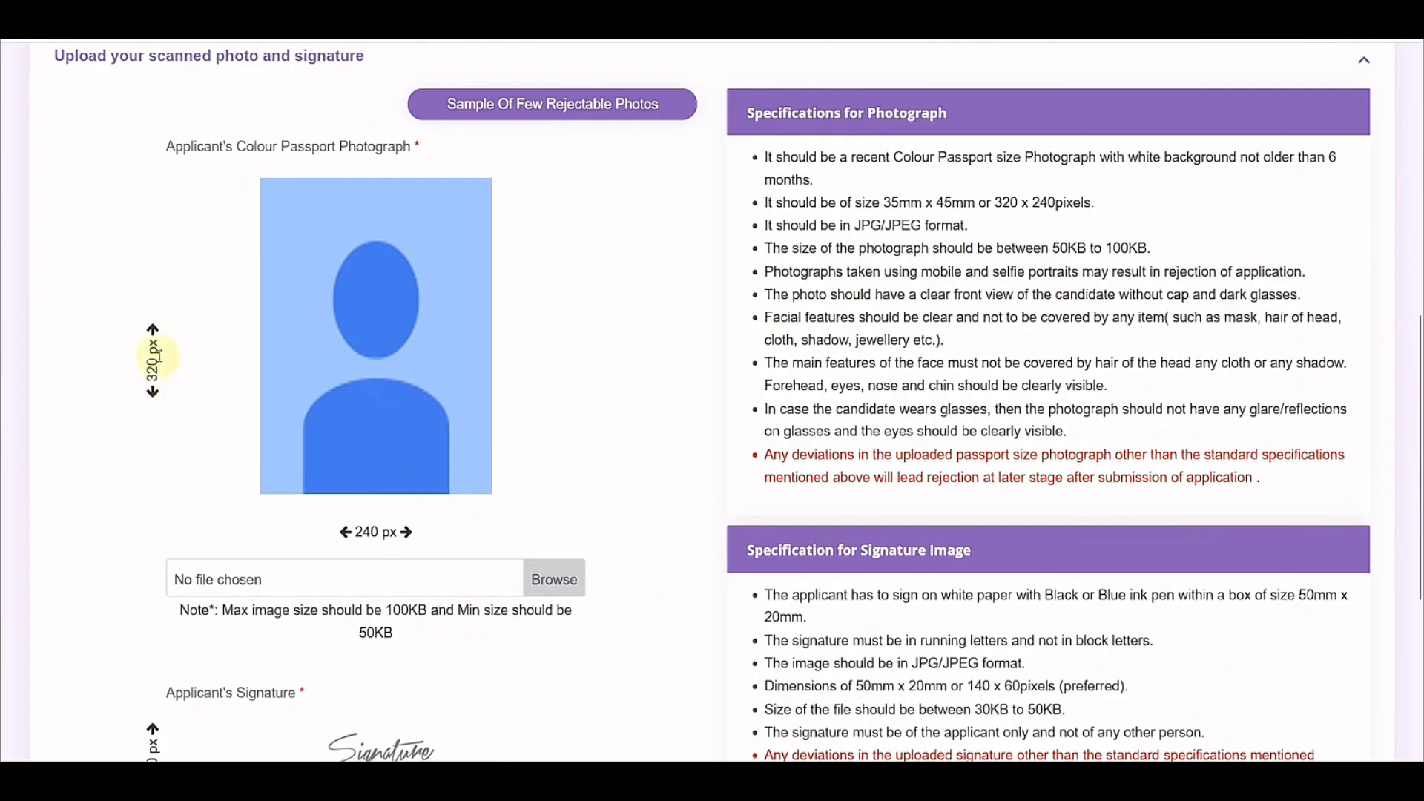
pyautogui.scroll(-4, 154, 580)
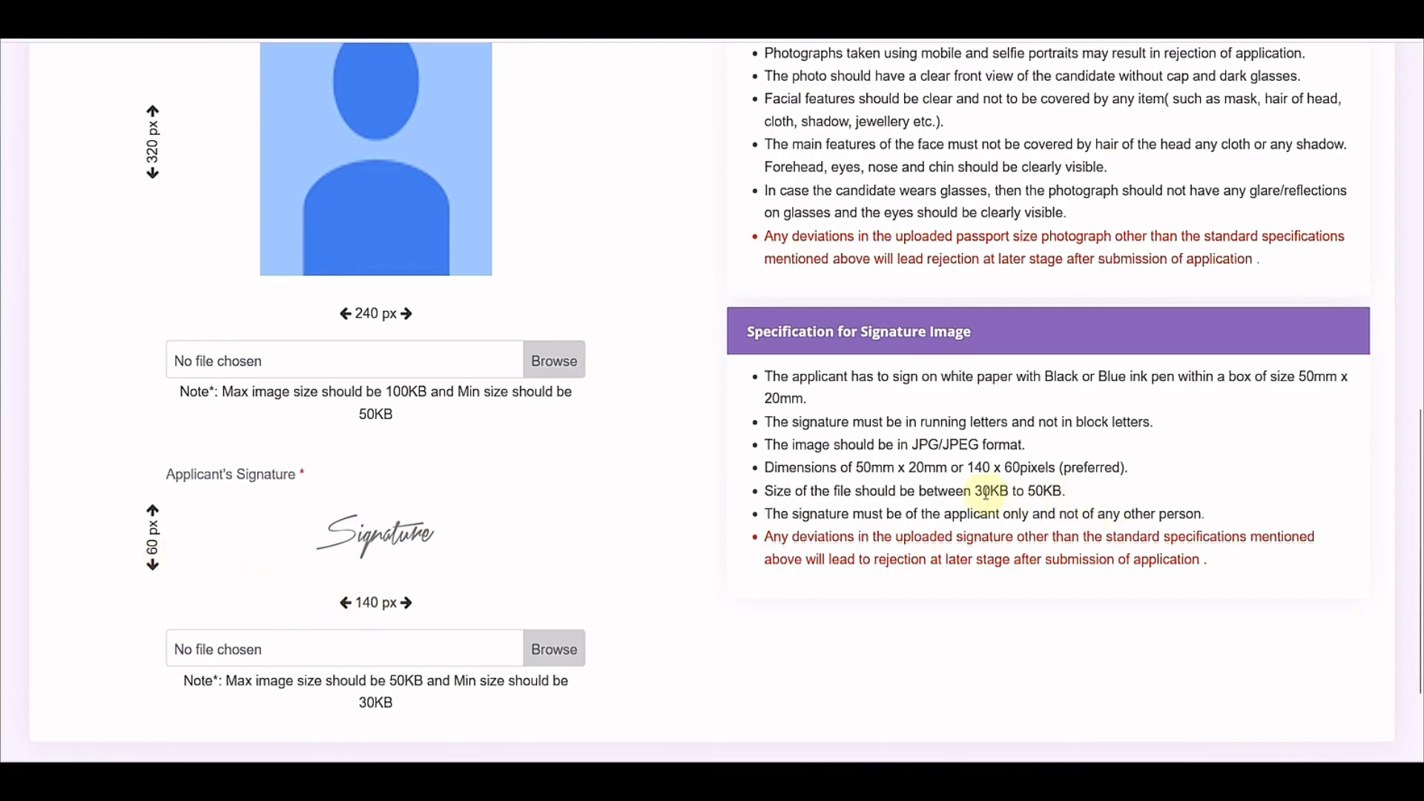
pyautogui.moveTo(977, 491); pyautogui.dragTo(1033, 491)
pyautogui.click(903, 623)
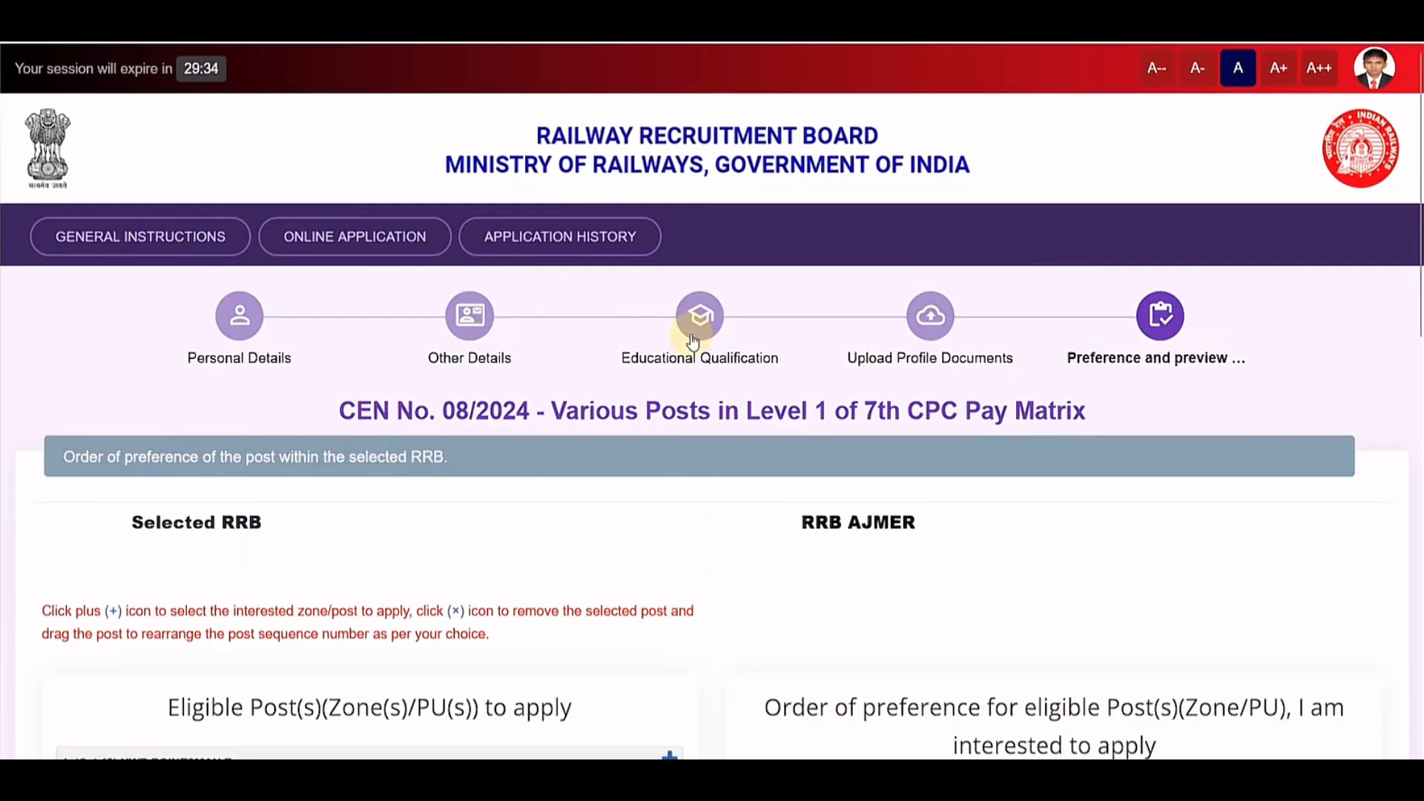
# Step: Confirm RRB AJMER is the selected board and add (Cat.13) NWR POINTSMAN B as first preference
pyautogui.scroll(-6, 691, 338)
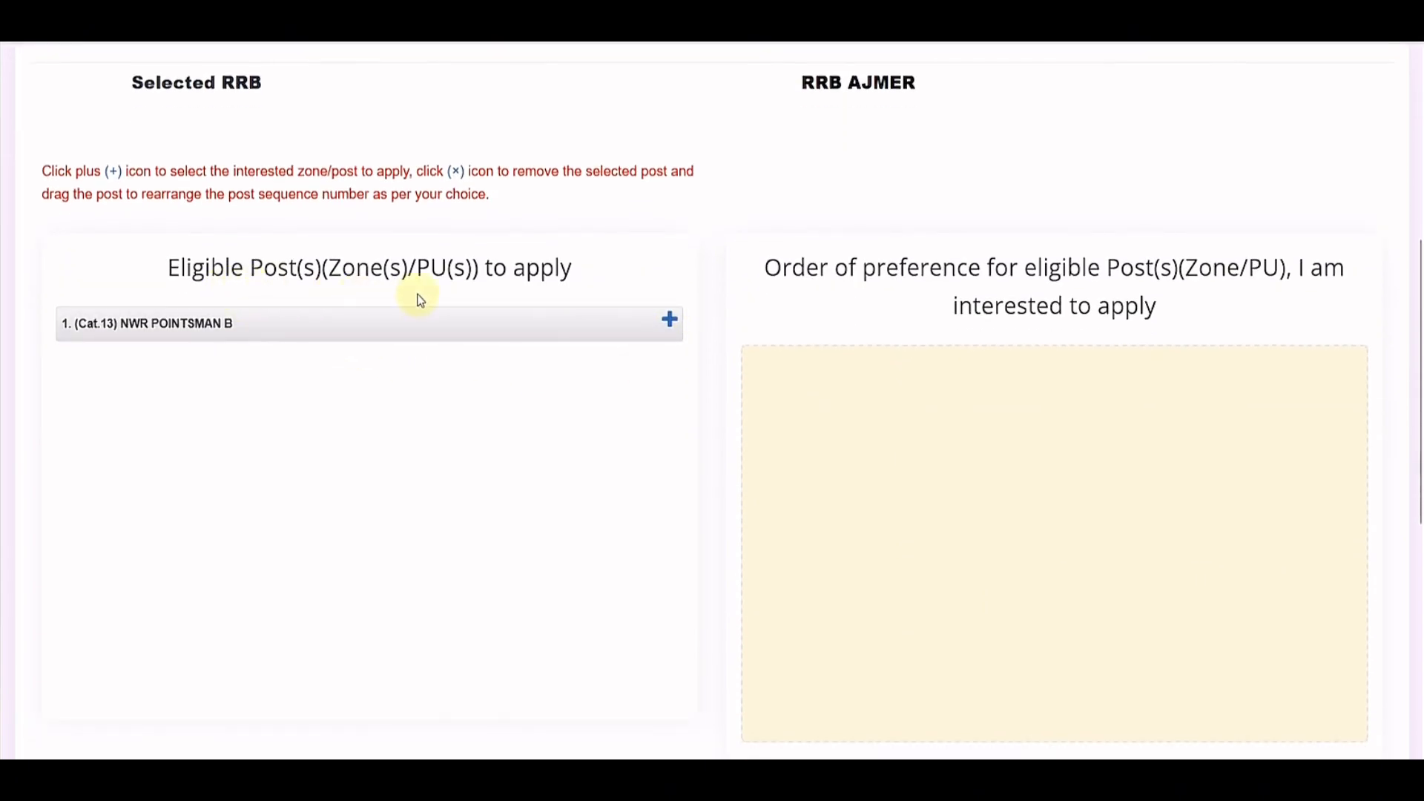
pyautogui.scroll(3, 421, 299)
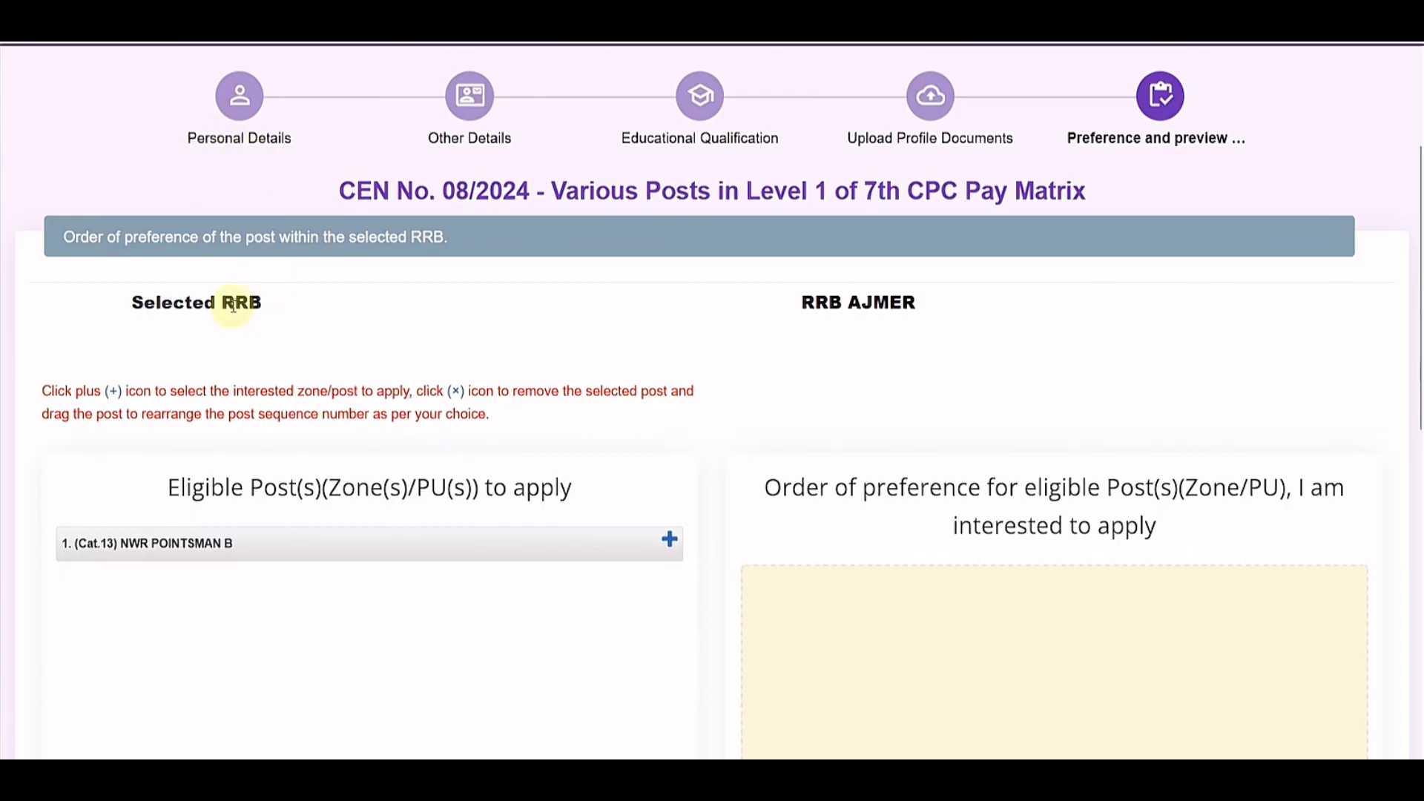
pyautogui.moveTo(851, 301); pyautogui.dragTo(922, 301)
pyautogui.click(927, 301)
pyautogui.scroll(-3, 492, 372)
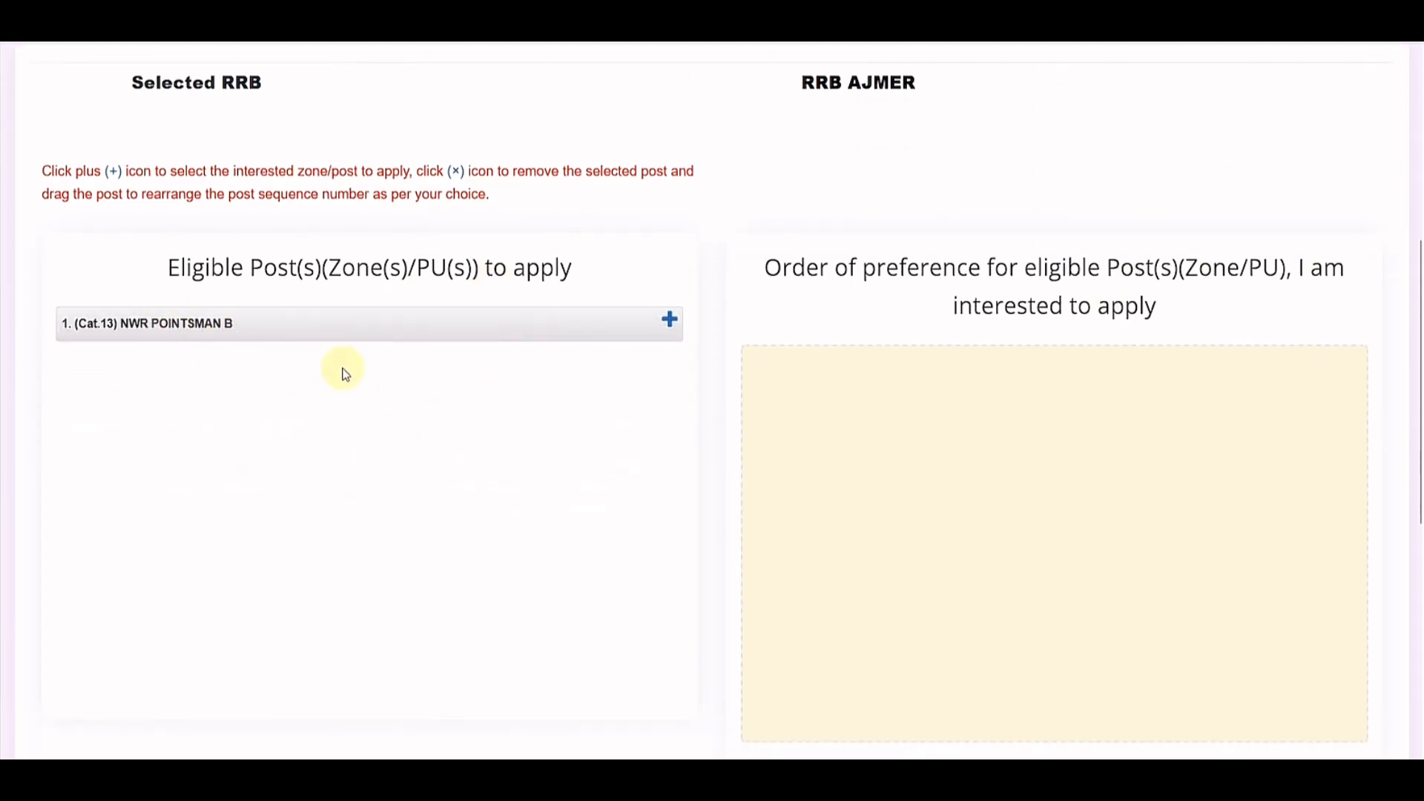
pyautogui.scroll(2, 738, 293)
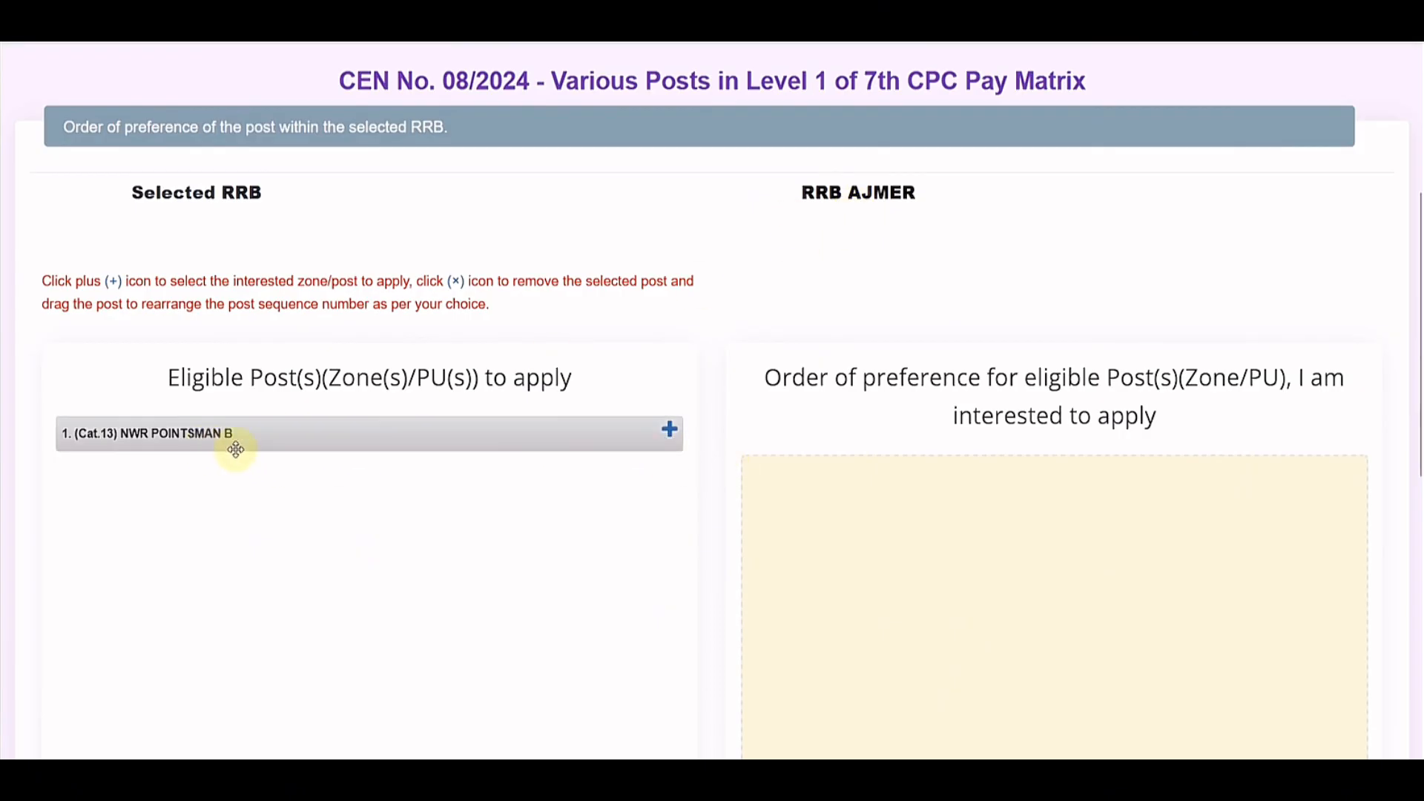
pyautogui.click(669, 430)
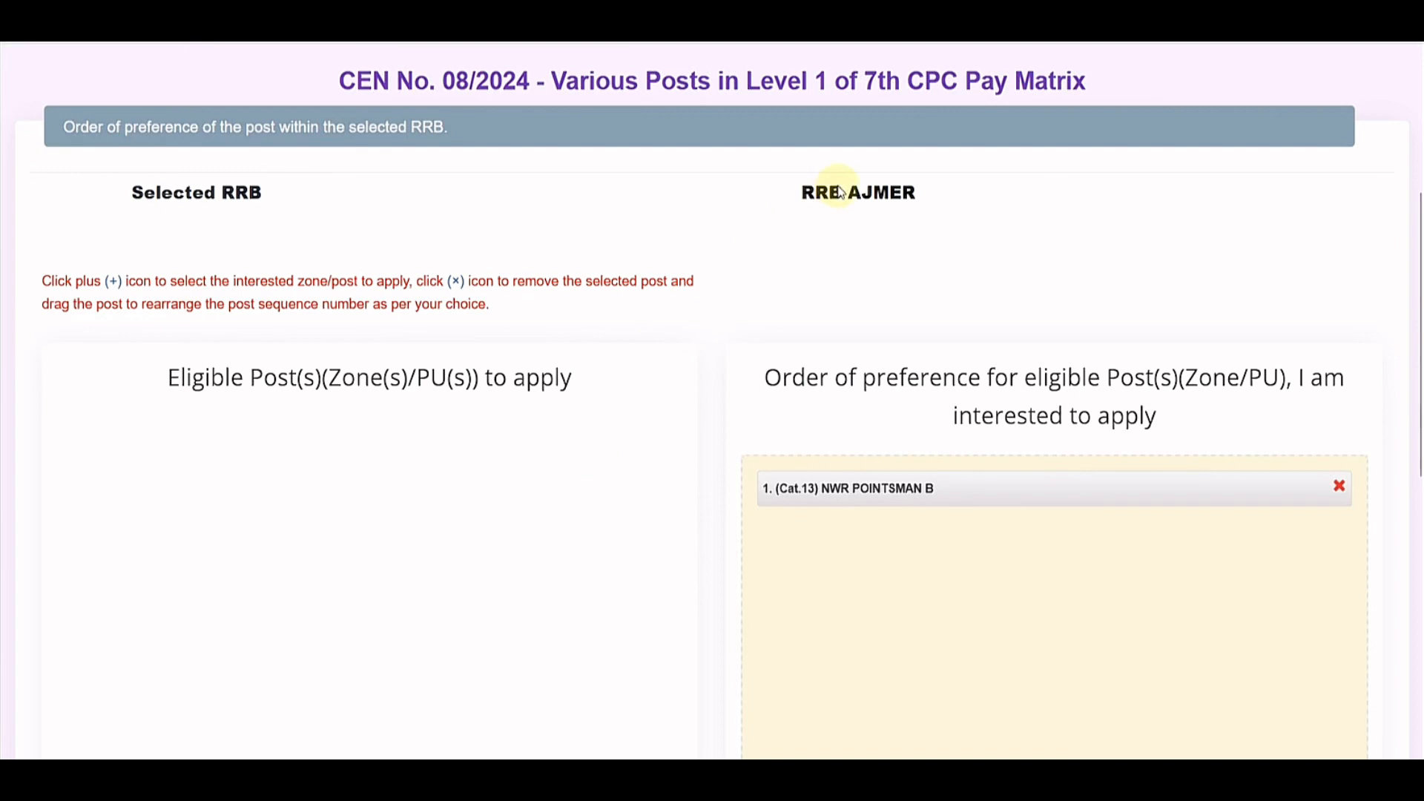
pyautogui.scroll(-9, 772, 295)
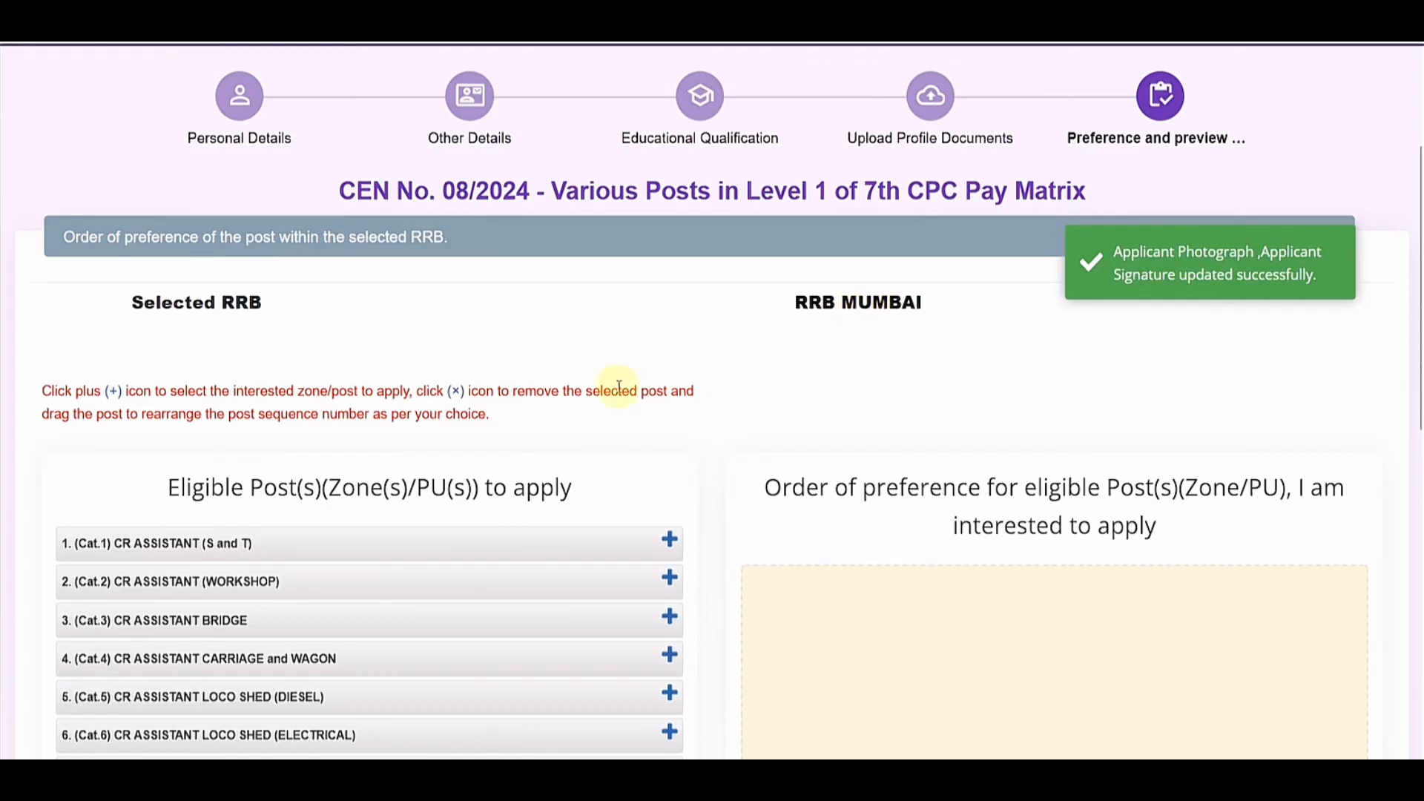
# Step: Add preferences 1–7: CR POINTSMAN B, TRACKMAINTAINER-IV, ASSISTANT Loco Shed (Electrical), Operations (Electrical), P.Way, Carriage and Wagon, Workshop
pyautogui.scroll(-1, 512, 386)
pyautogui.scroll(-2, 366, 376)
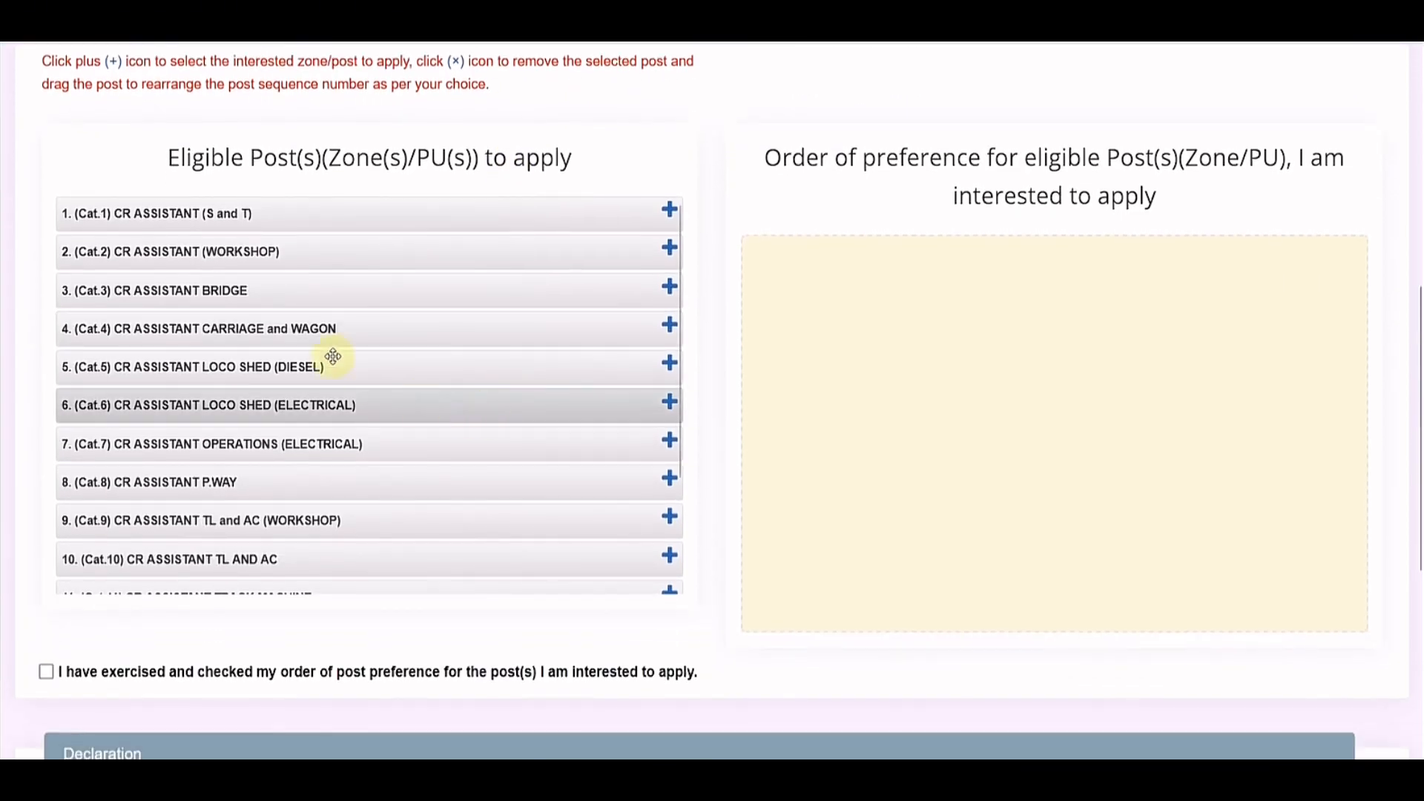
pyautogui.scroll(-3, 413, 368)
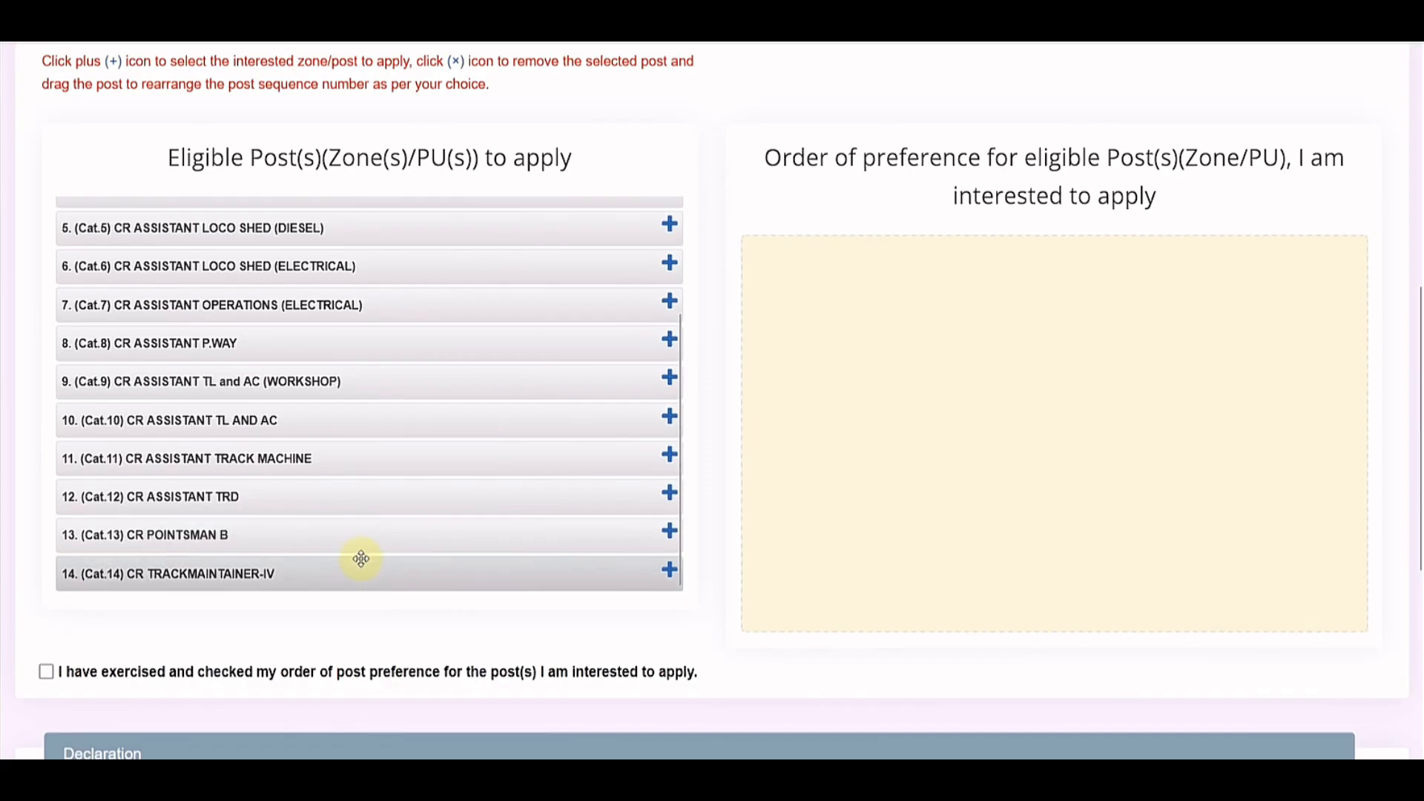
pyautogui.scroll(3, 371, 563)
pyautogui.scroll(2, 375, 562)
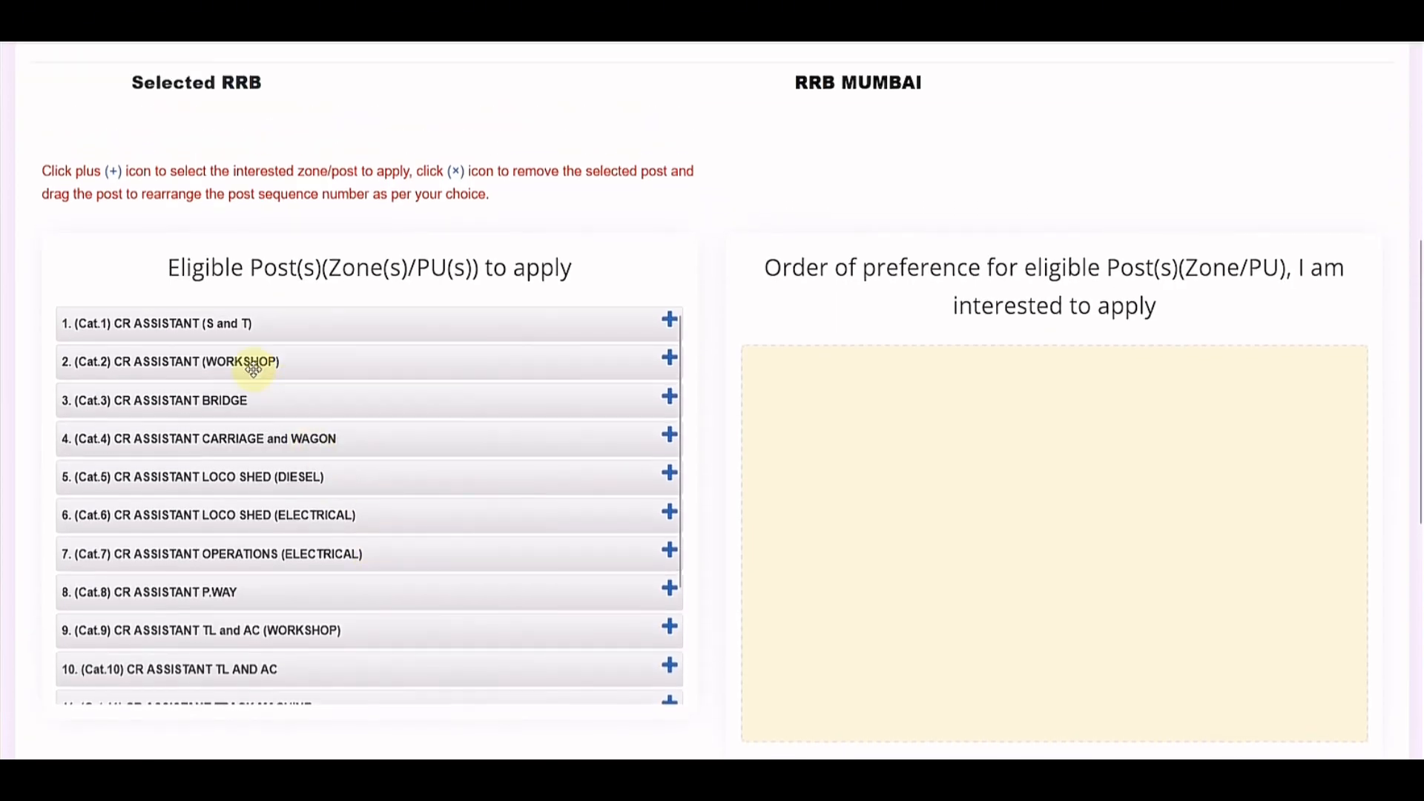
pyautogui.scroll(-3, 359, 391)
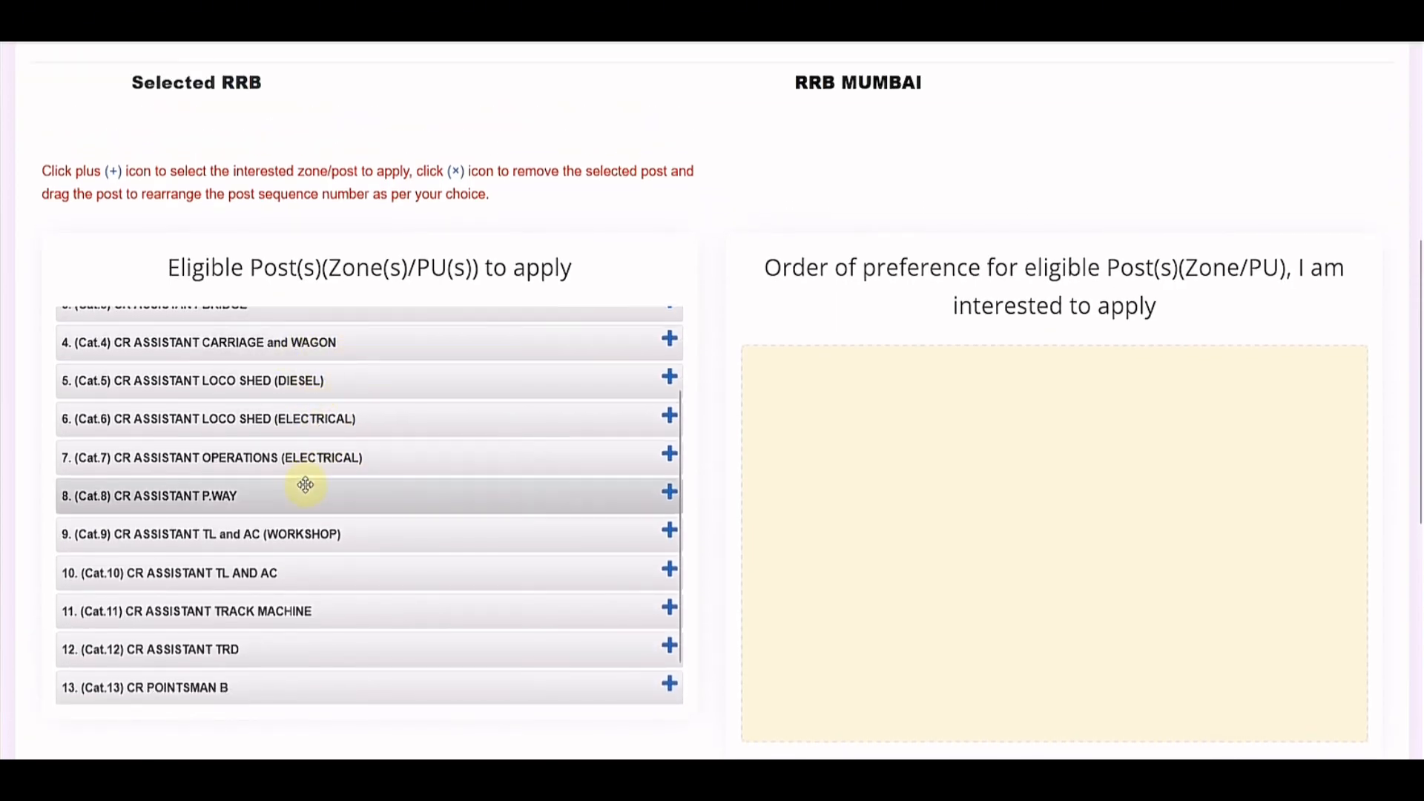
pyautogui.scroll(-1, 279, 508)
pyautogui.scroll(-3, 289, 512)
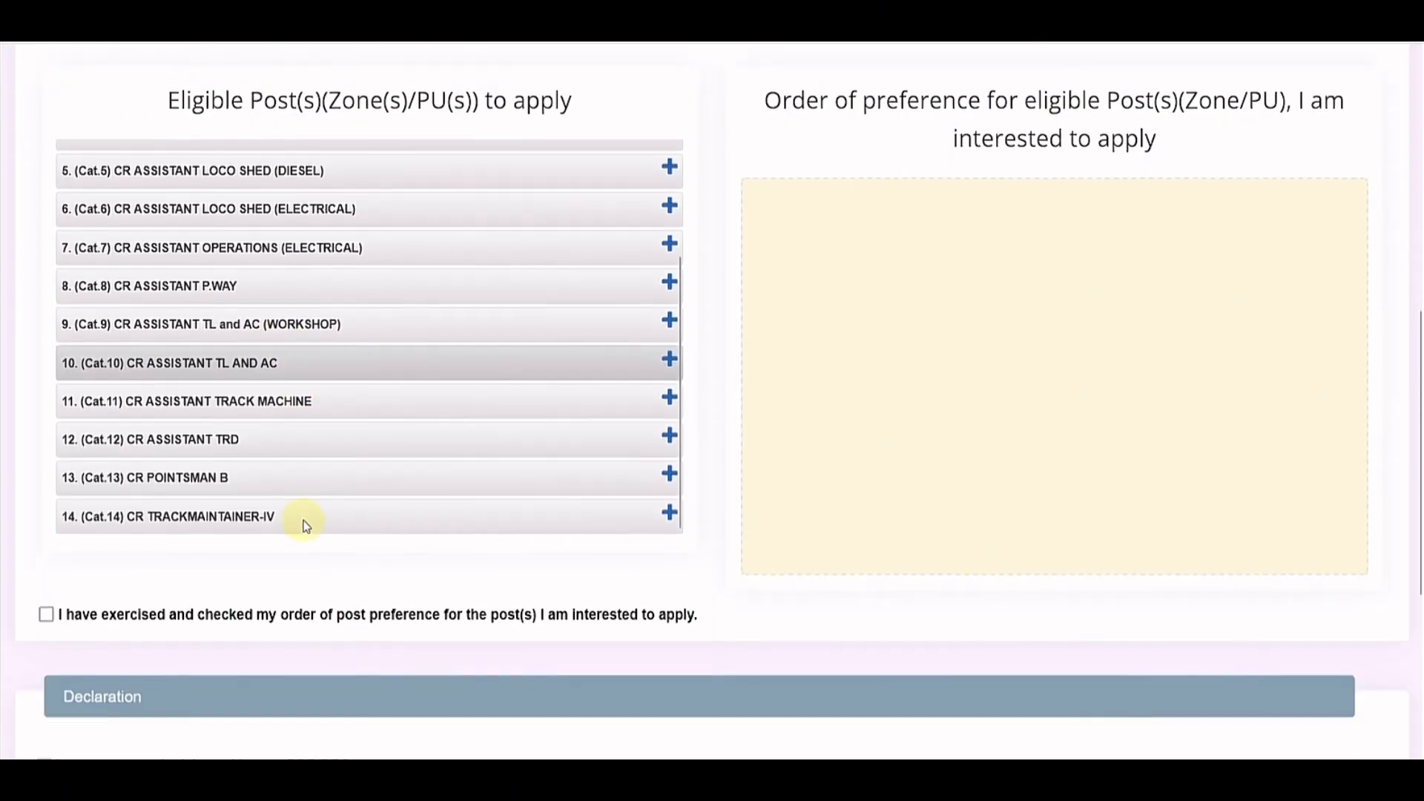
pyautogui.click(669, 423)
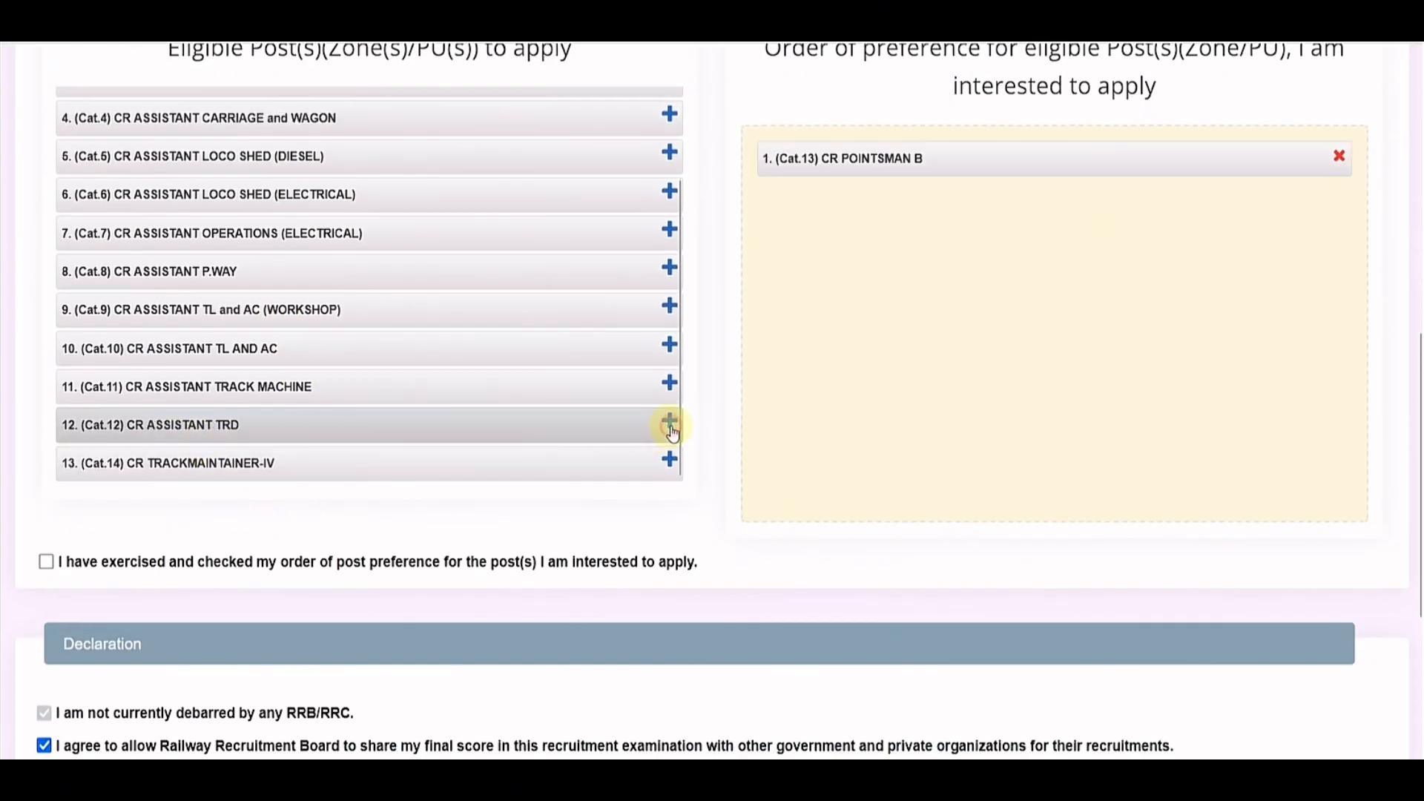
pyautogui.click(670, 460)
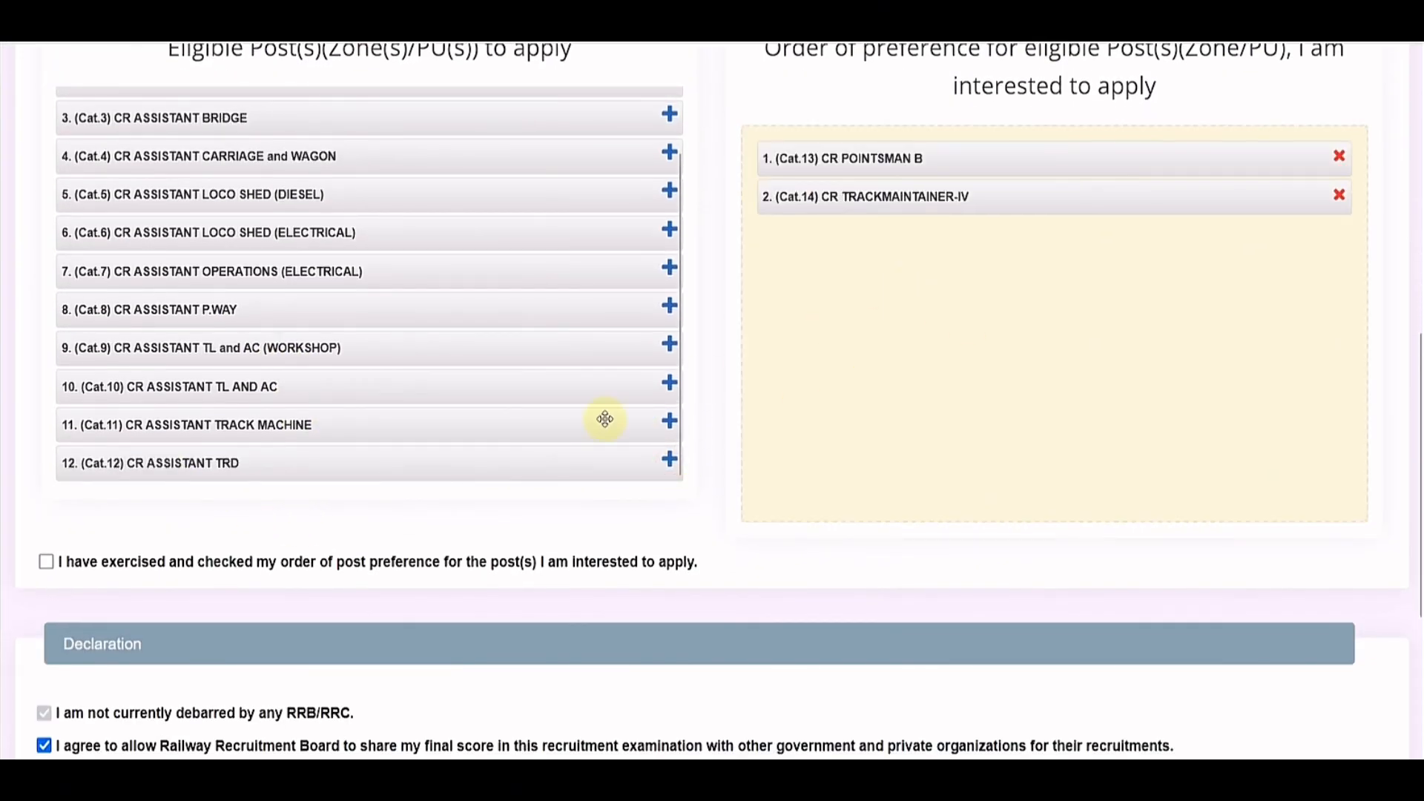
pyautogui.click(670, 230)
pyautogui.click(669, 268)
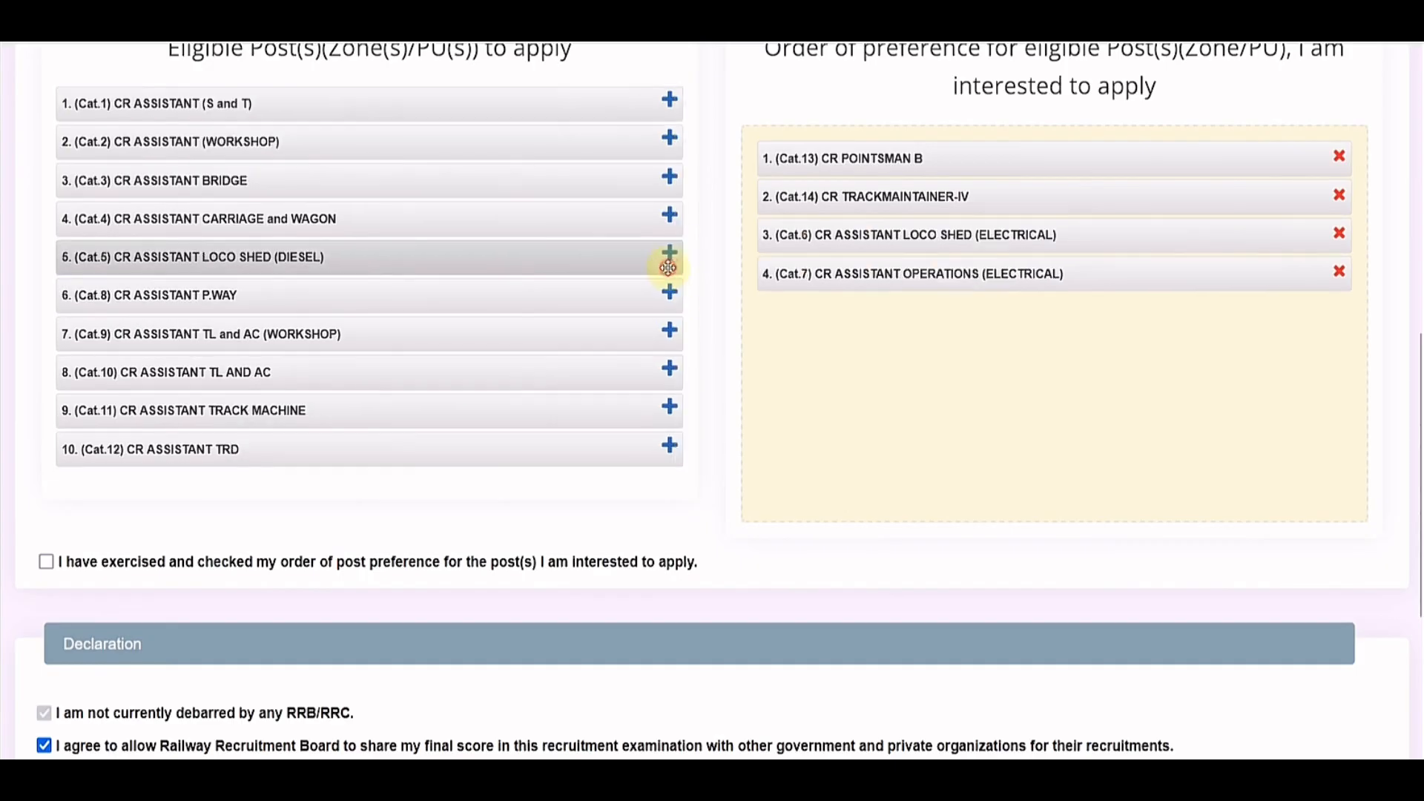
pyautogui.click(670, 295)
pyautogui.click(670, 216)
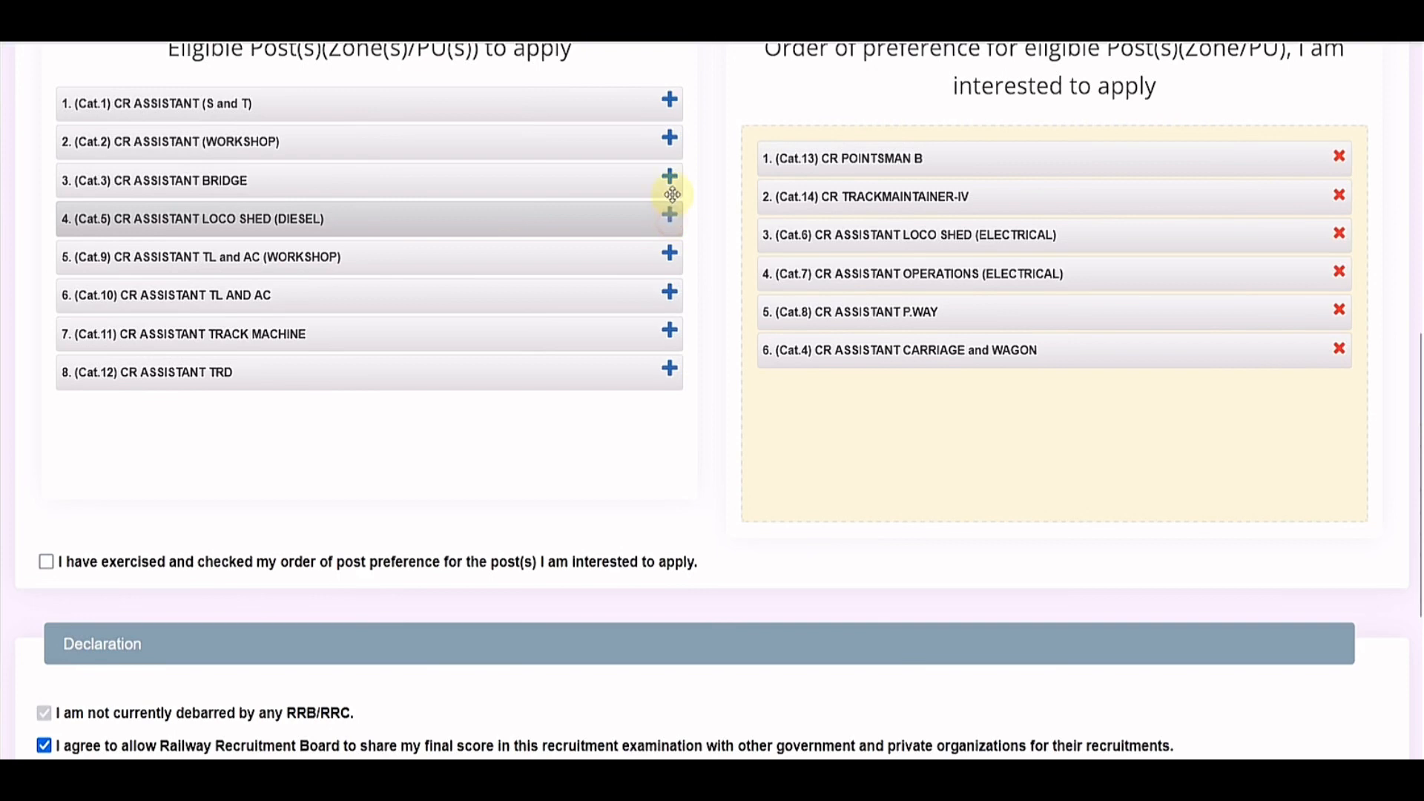
pyautogui.click(670, 138)
# Step: Add preferences 8–14: CR ASSISTANT TL and AC, Bridge, S and T, TL and AC (Workshop), TRD, Track Machine, Loco Shed (Diesel)
pyautogui.click(669, 253)
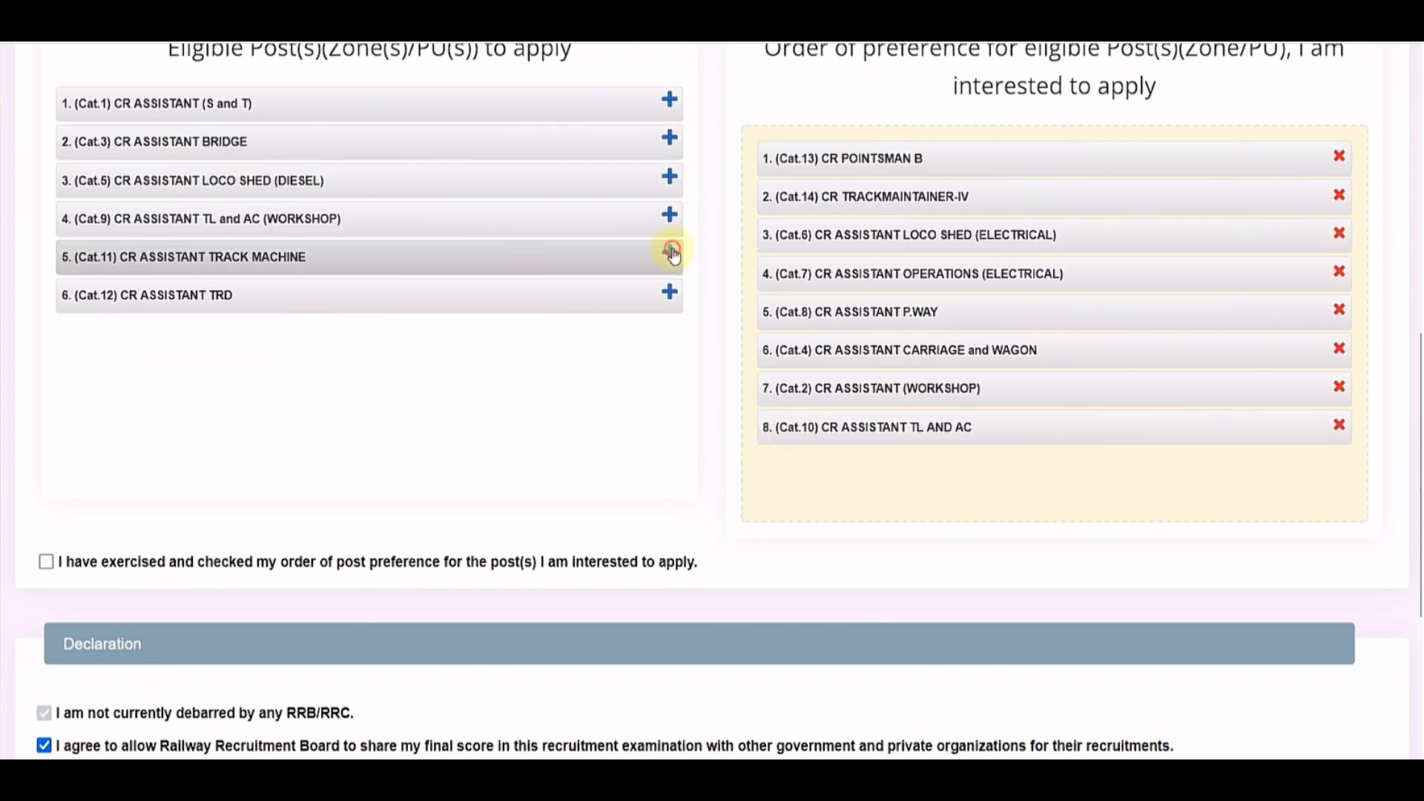
pyautogui.click(669, 139)
pyautogui.click(670, 102)
pyautogui.click(670, 138)
pyautogui.click(670, 177)
pyautogui.click(670, 139)
pyautogui.click(671, 115)
# Step: Tick the box confirming the post preference order has been checked
pyautogui.scroll(3, 890, 334)
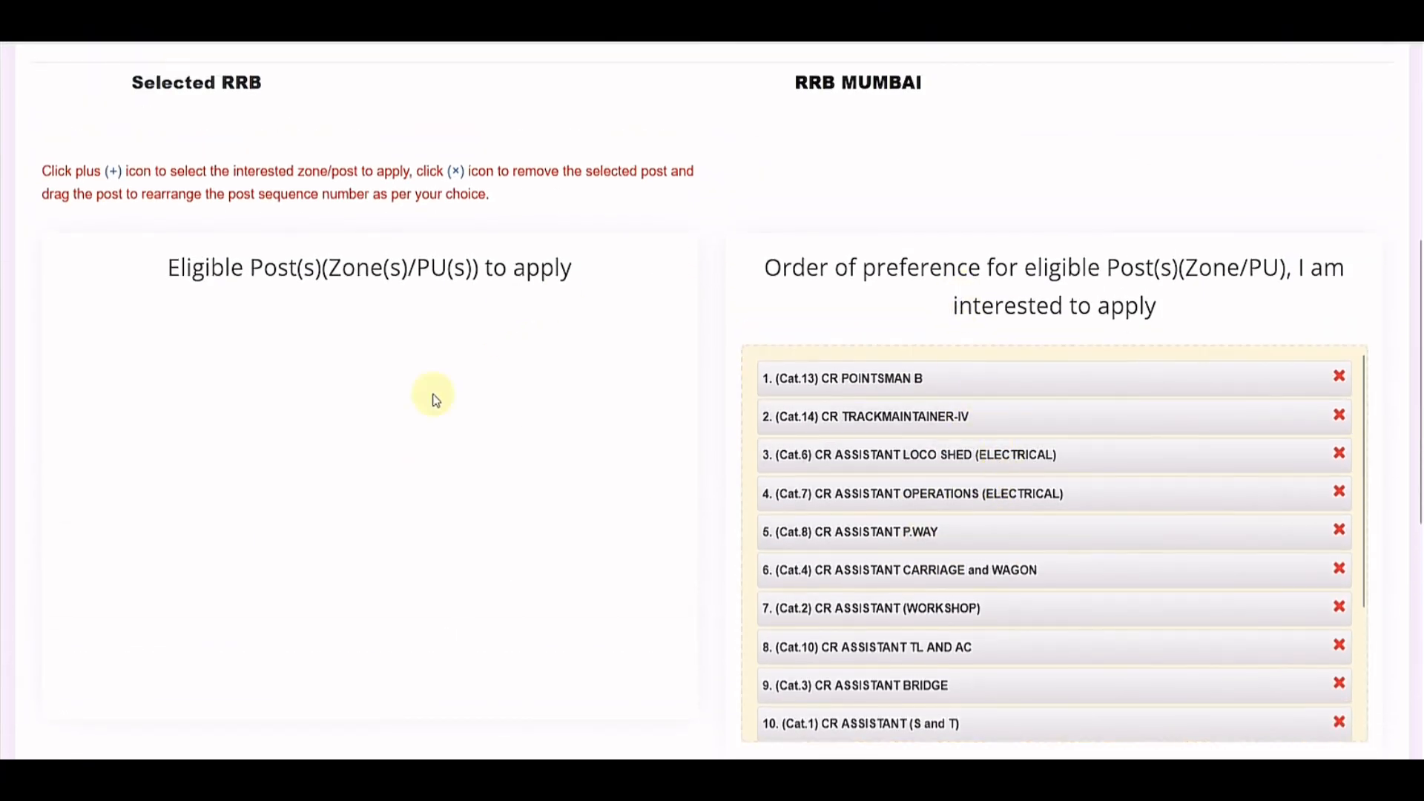
pyautogui.scroll(-3, 1009, 393)
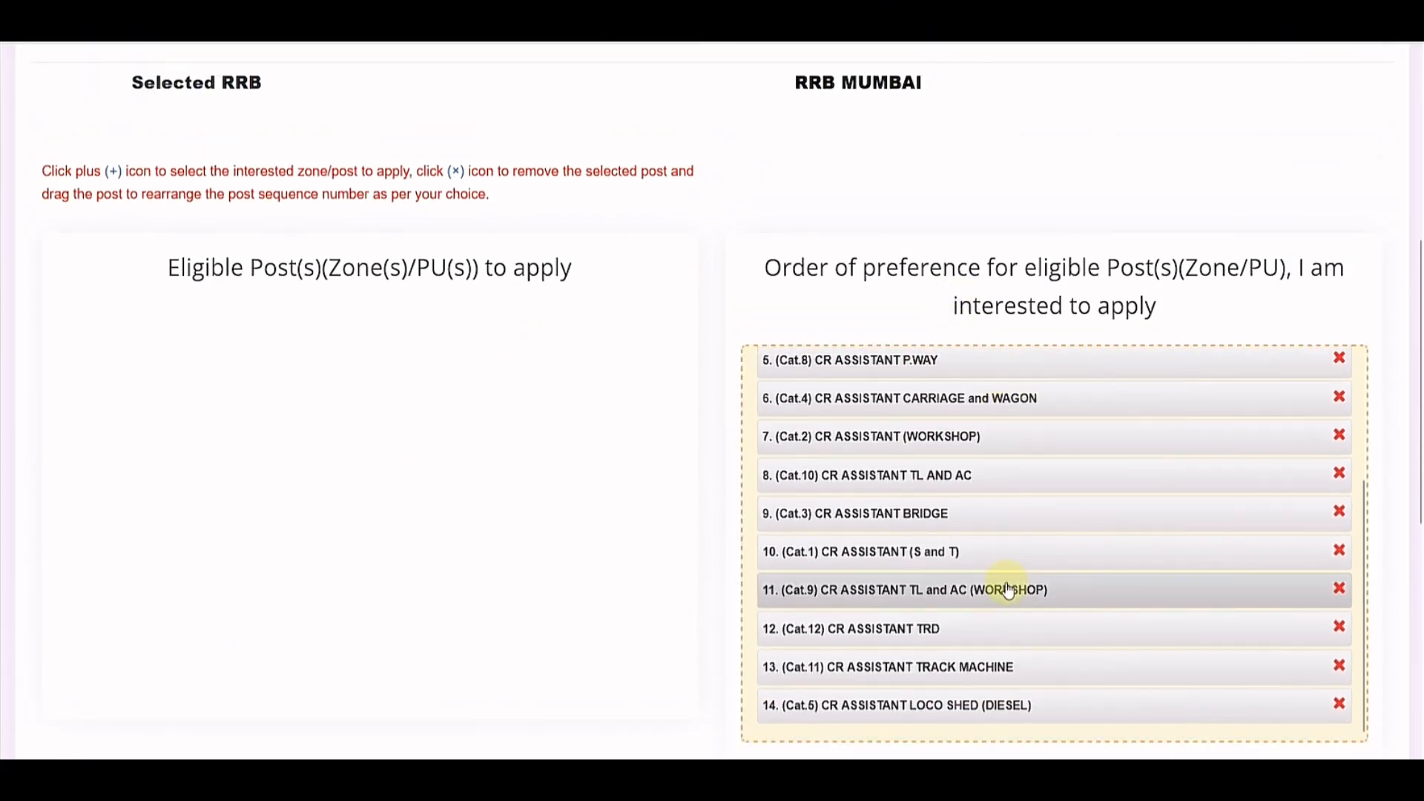
pyautogui.scroll(-3, 1024, 601)
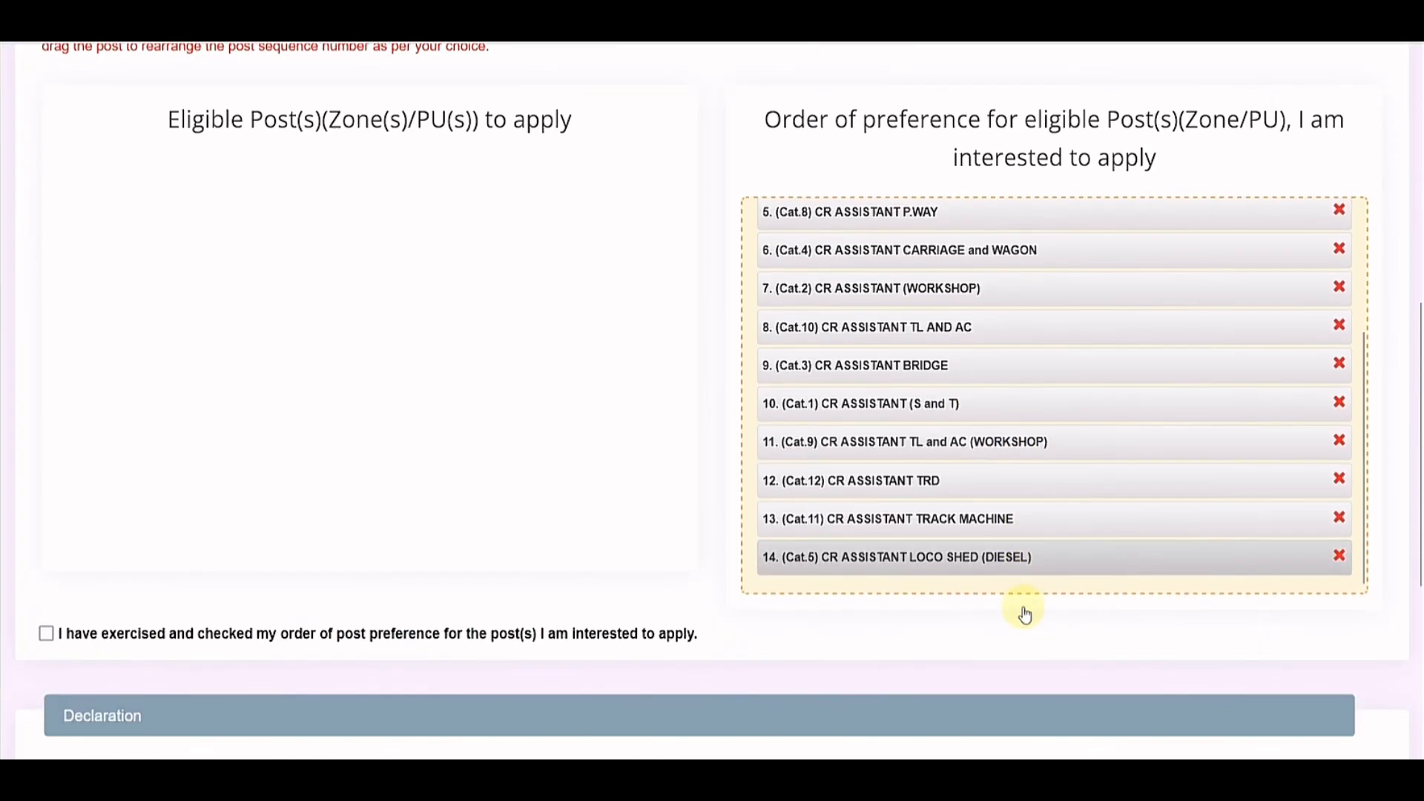
pyautogui.scroll(-3, 558, 473)
pyautogui.click(46, 343)
pyautogui.scroll(-2, 89, 431)
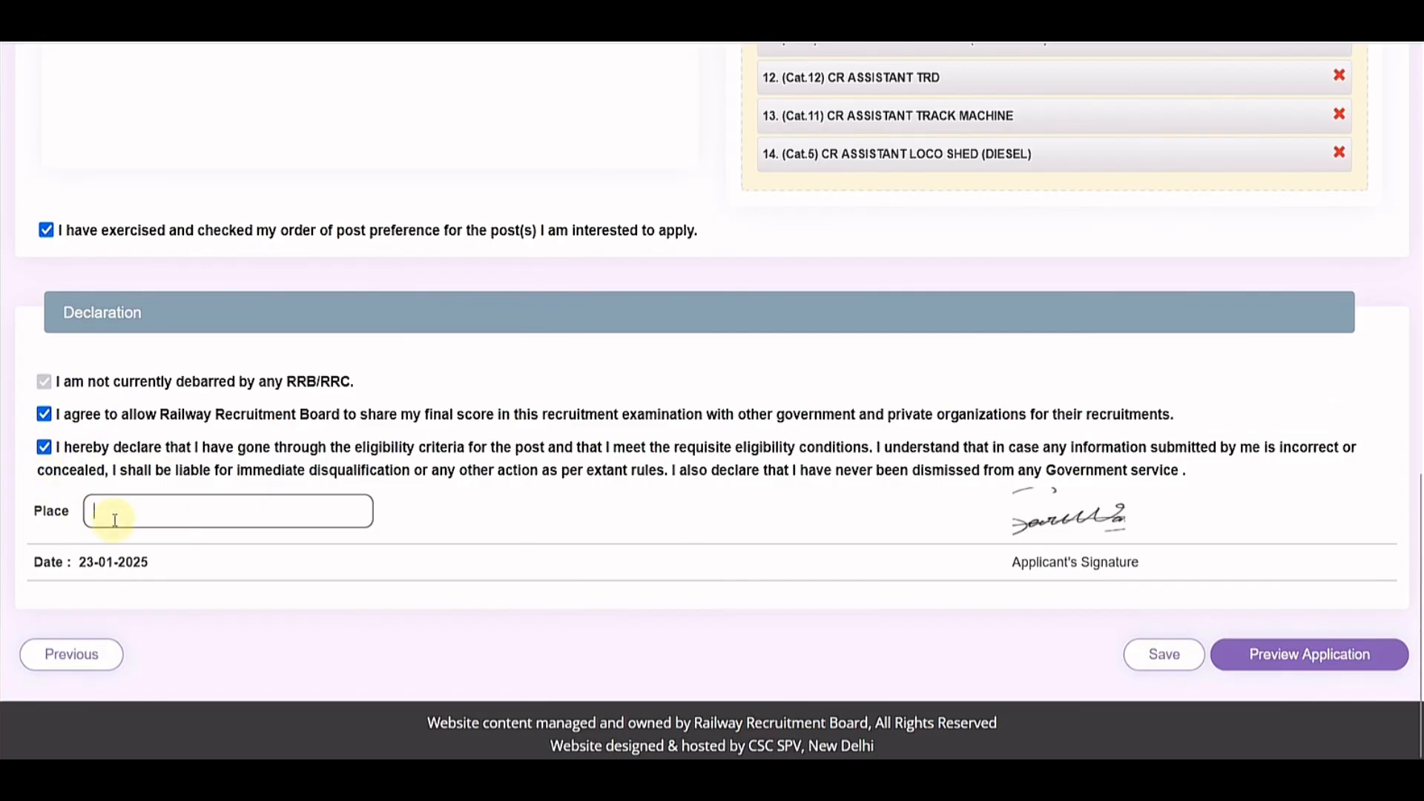
# Step: Save the post preferences and declaration, then preview the full application
pyautogui.click(1167, 656)
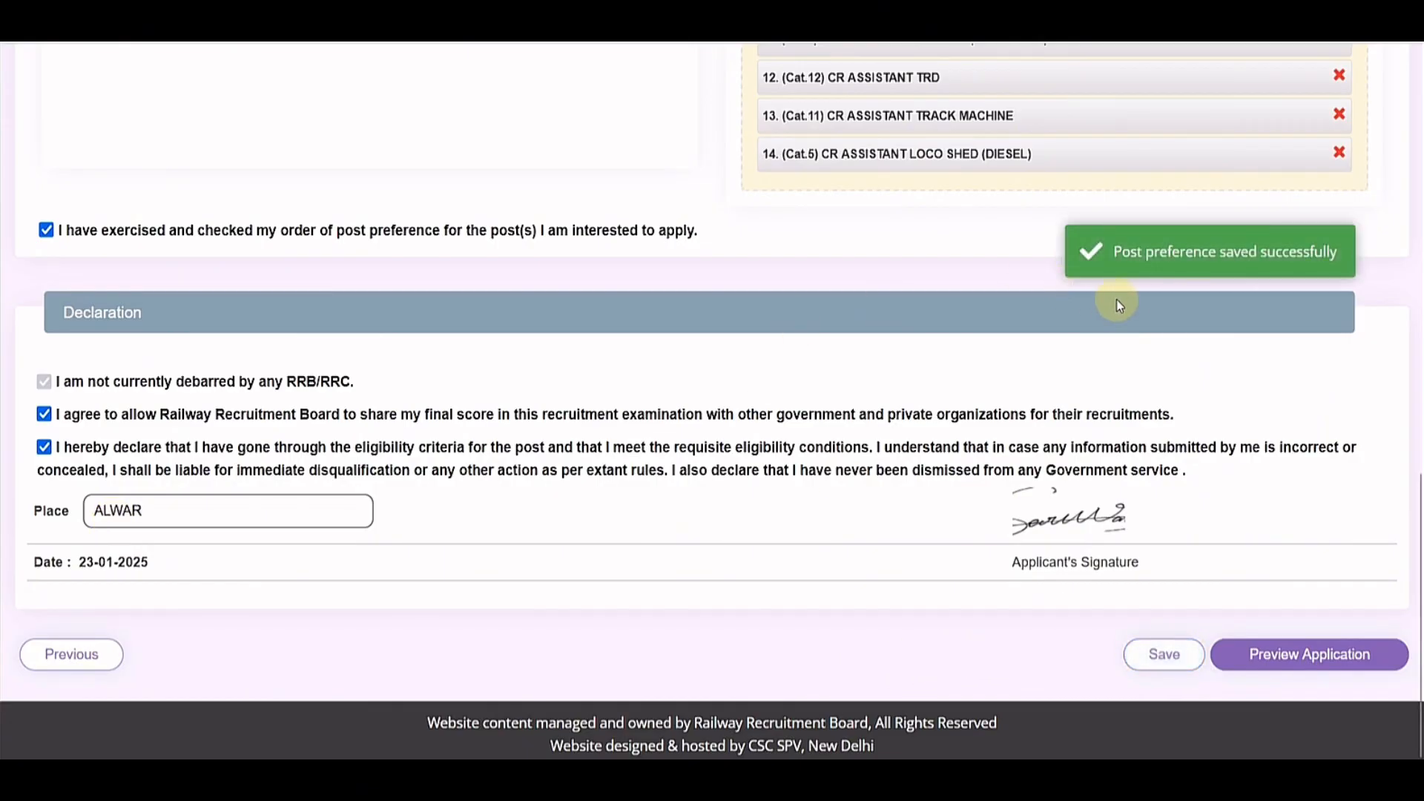
pyautogui.click(1298, 659)
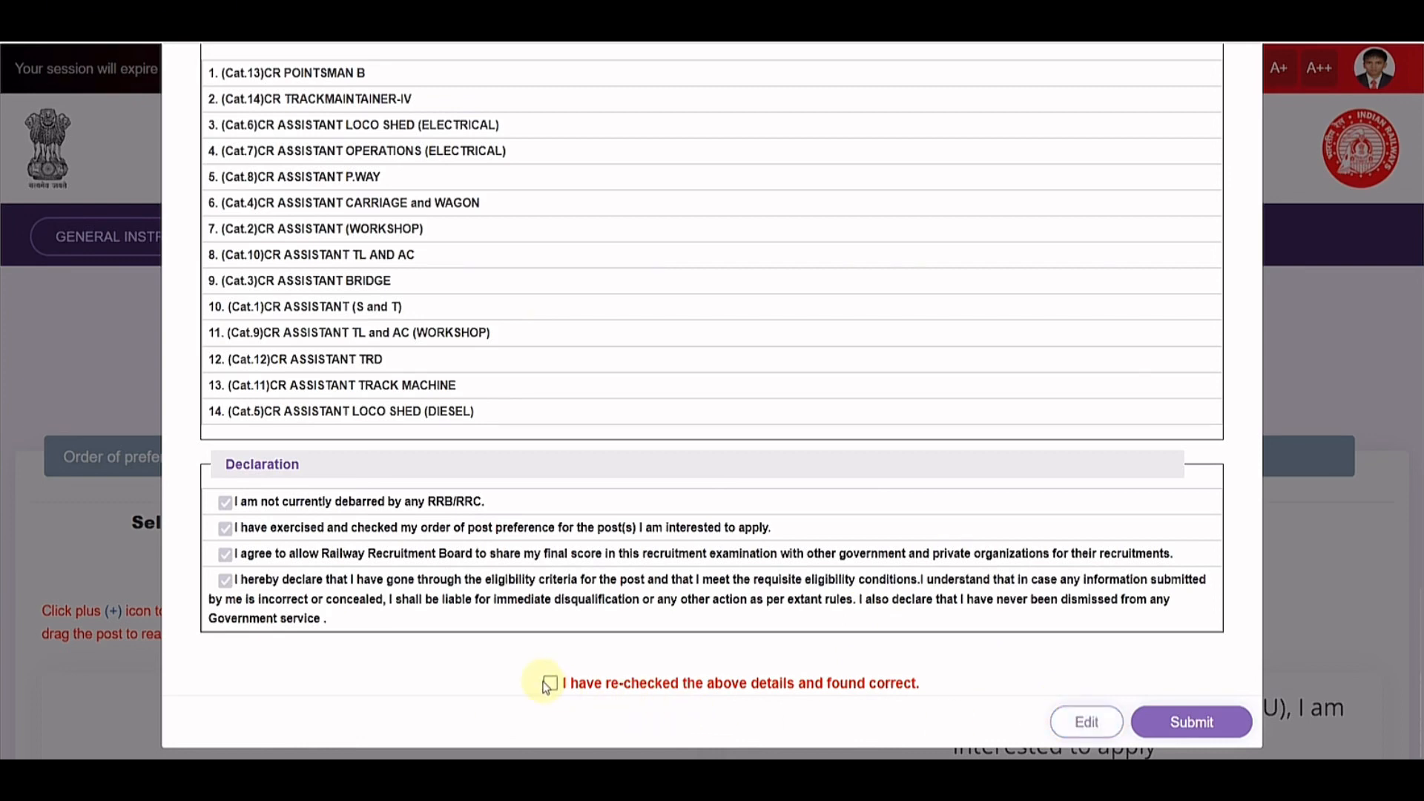
# Step: Submit the application and proceed to SBIePay to pay the ₹250.00 fee
pyautogui.click(1176, 728)
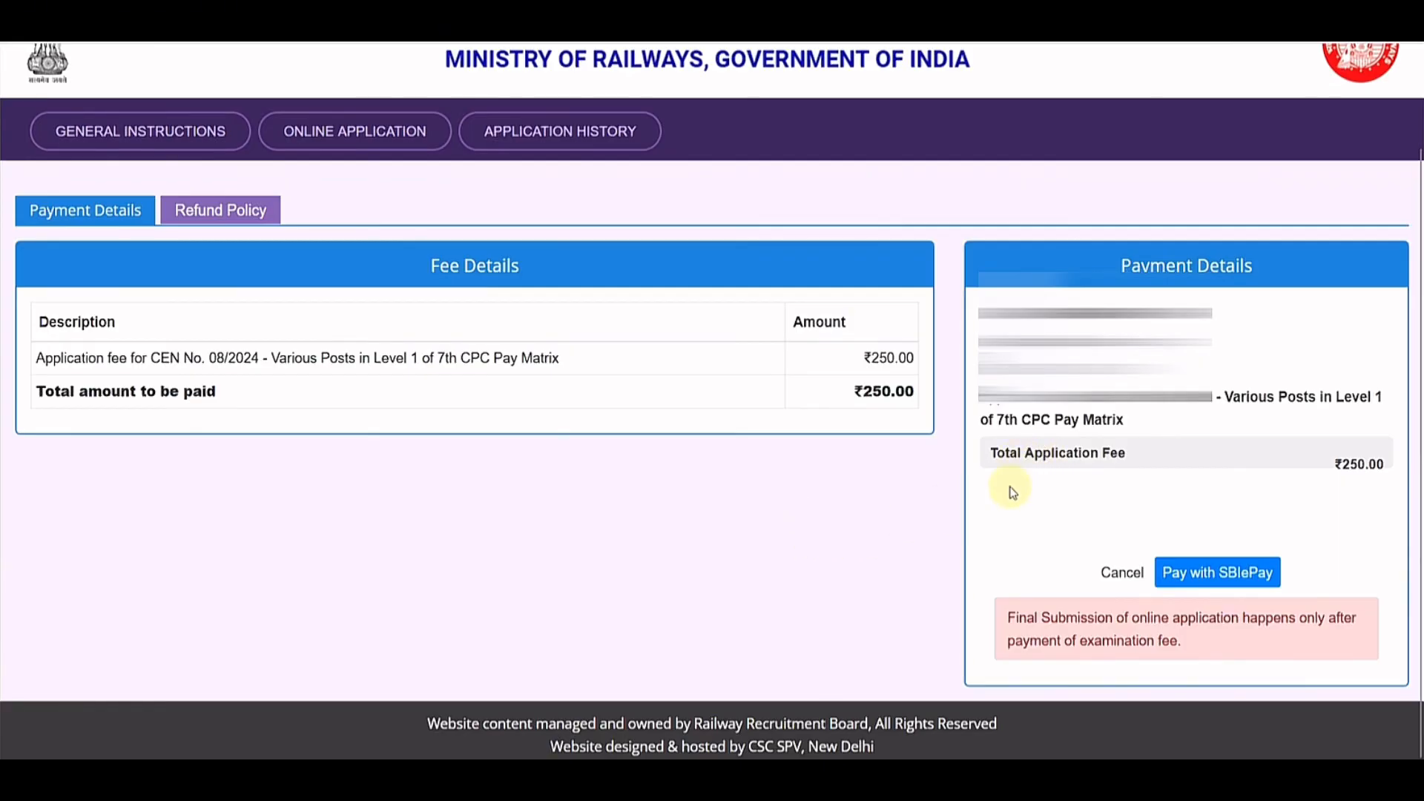
pyautogui.click(1198, 583)
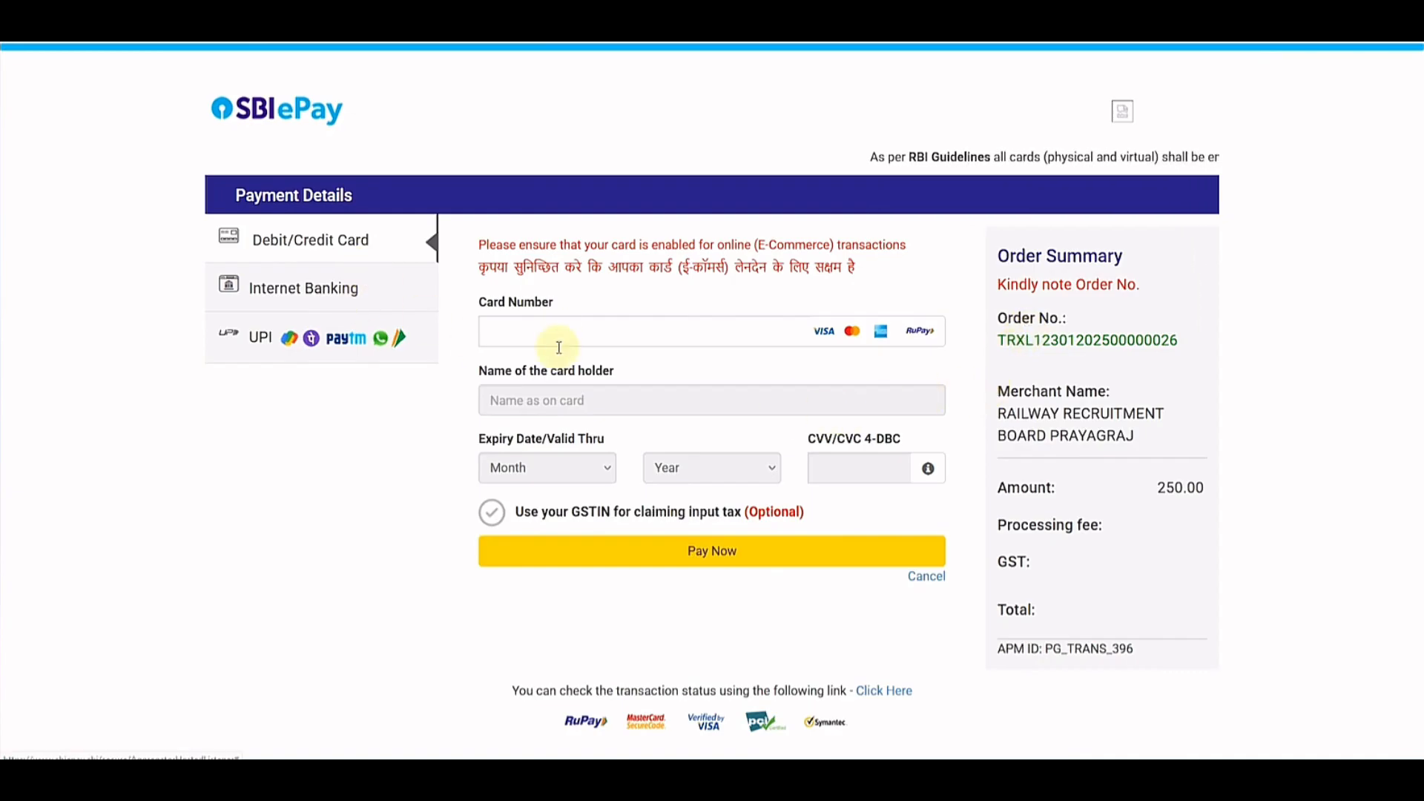
# Step: Choose UPI QR as the payment method for the 250.00 INR fee and pay now
pyautogui.click(343, 307)
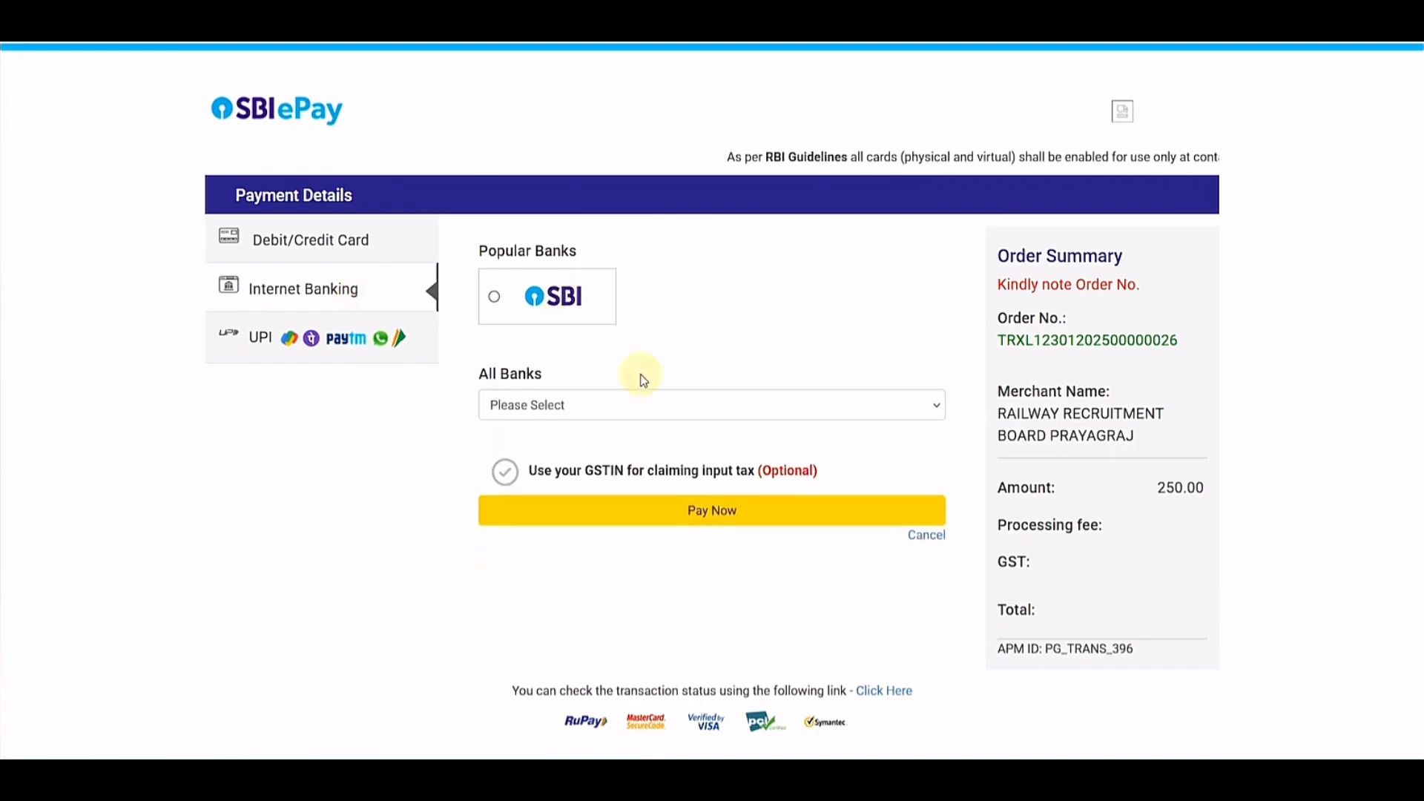
pyautogui.click(567, 403)
pyautogui.scroll(-7, 629, 545)
pyautogui.click(335, 347)
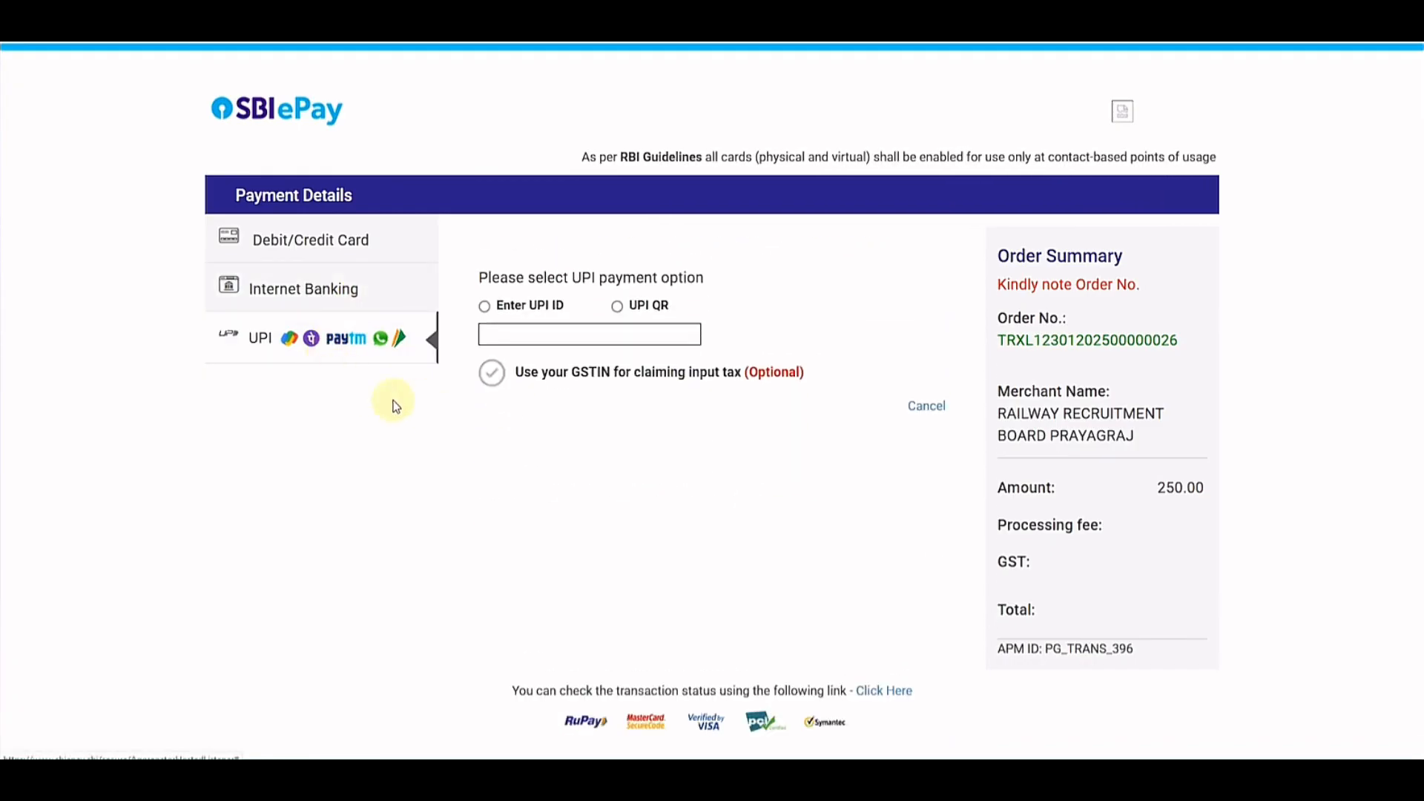
pyautogui.click(617, 291)
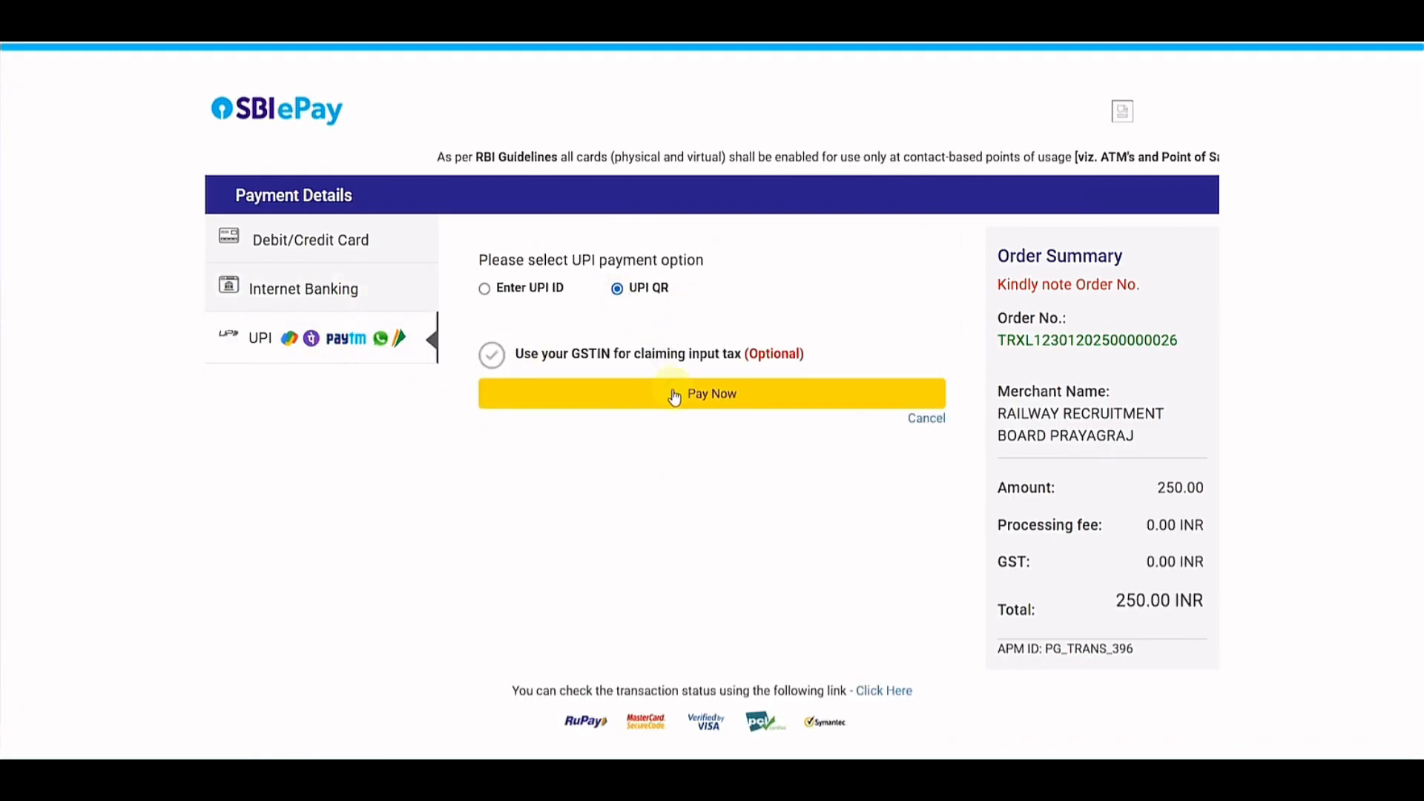
pyautogui.click(700, 410)
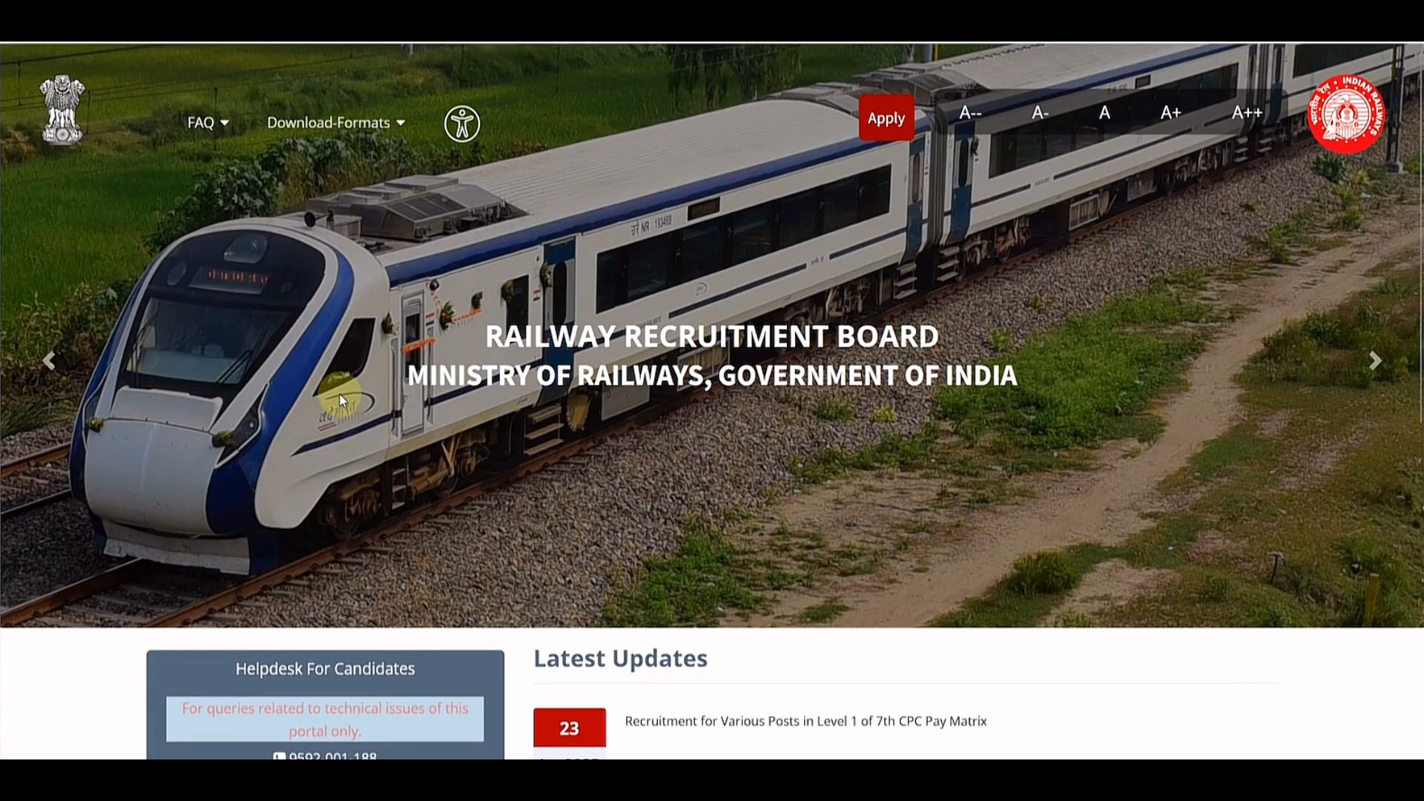
pyautogui.scroll(-3, 465, 451)
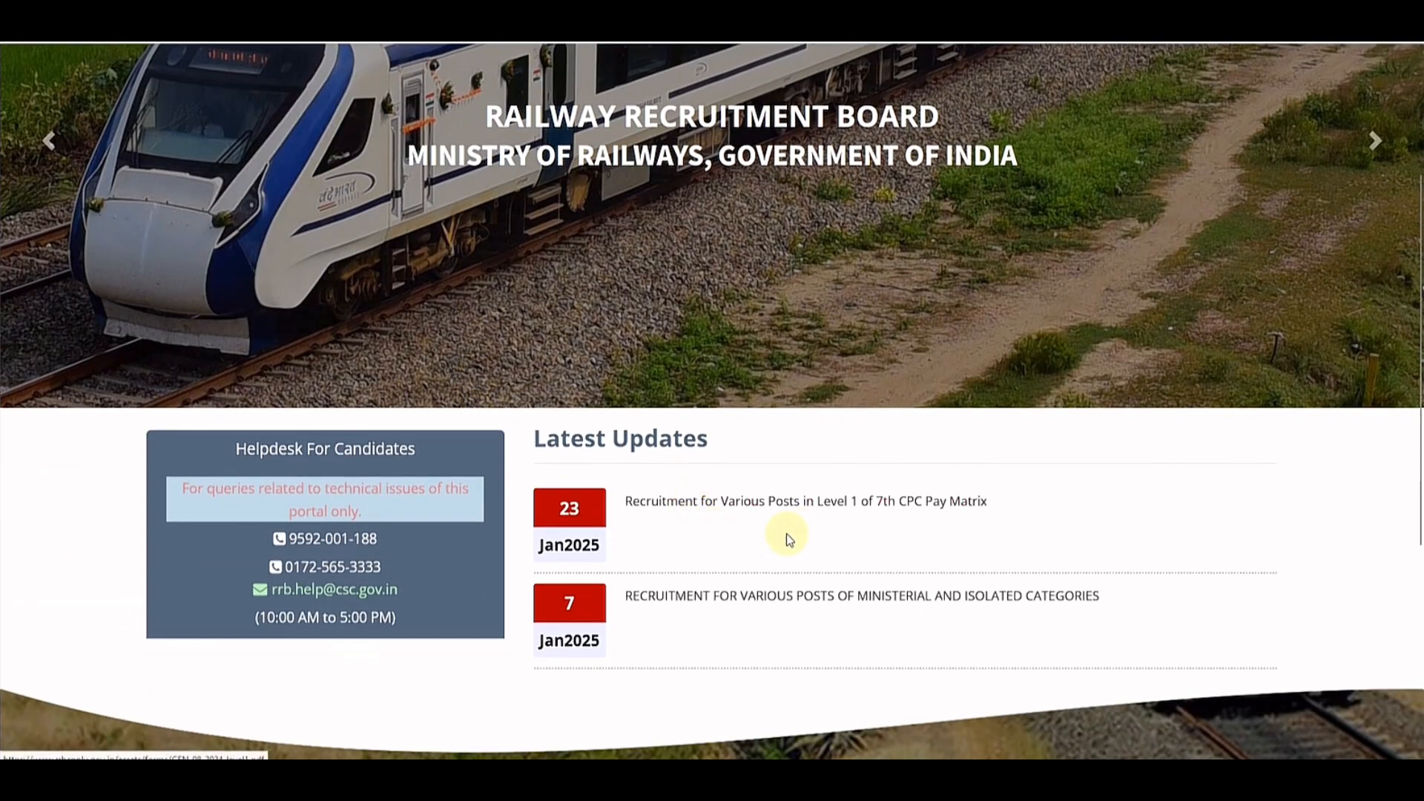
pyautogui.scroll(3, 631, 560)
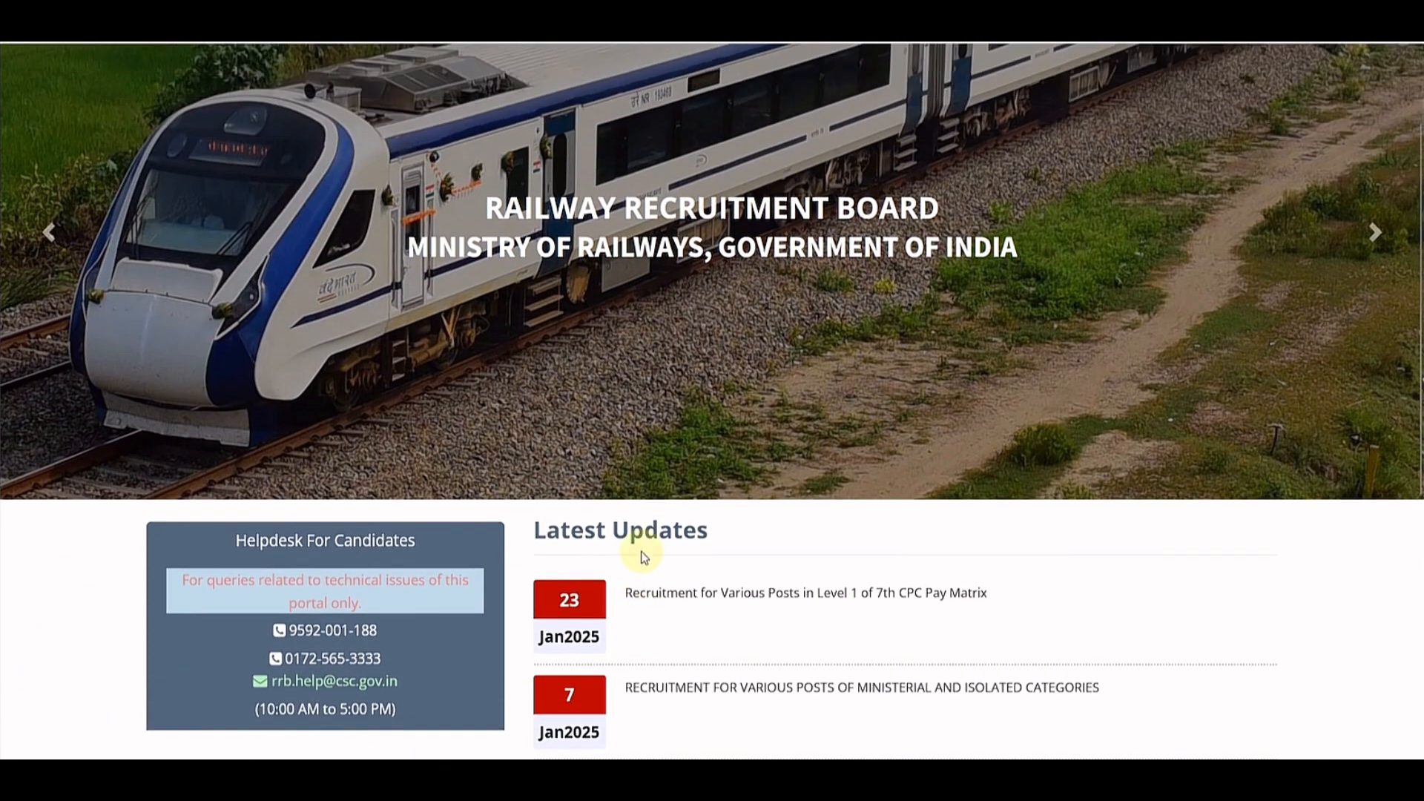
pyautogui.click(399, 143)
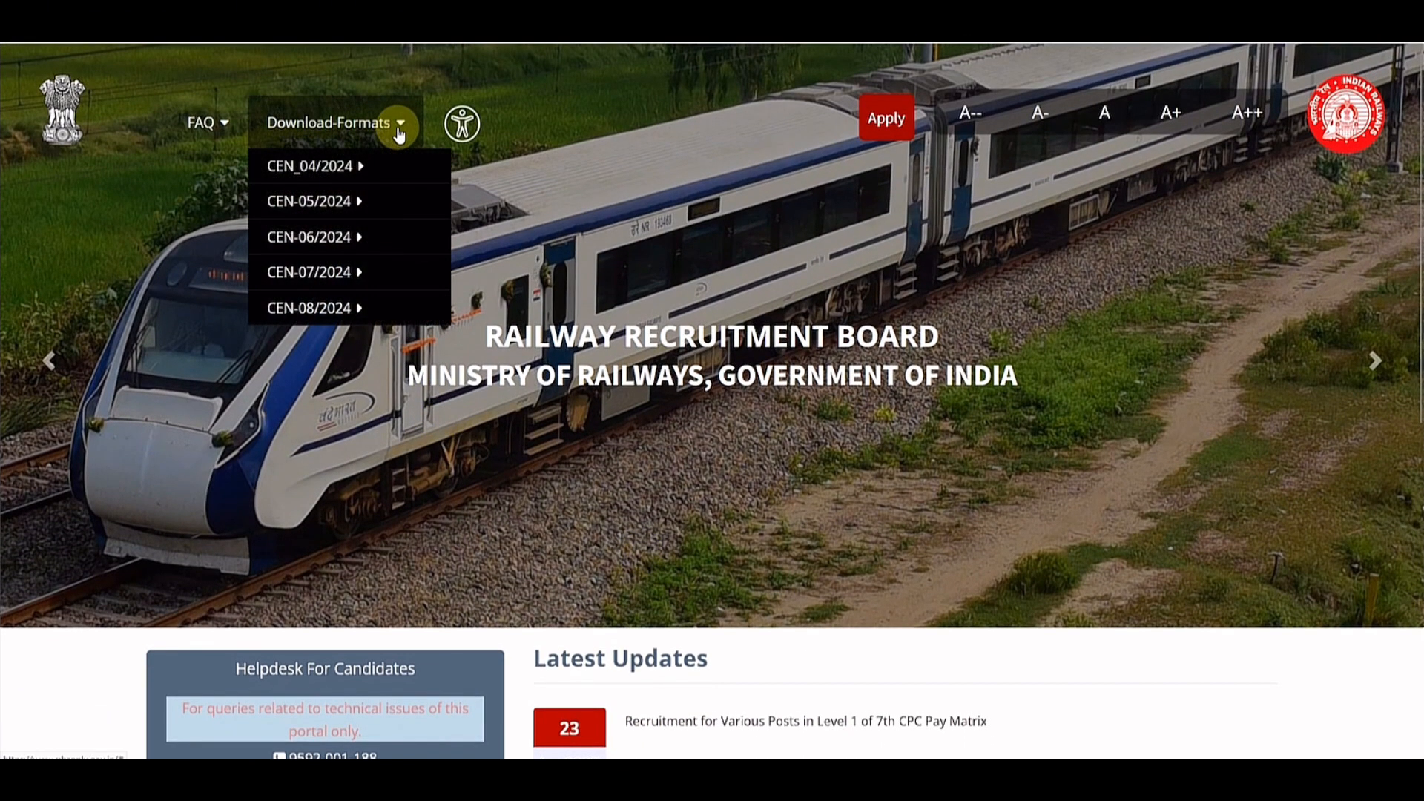
pyautogui.moveTo(334, 309)
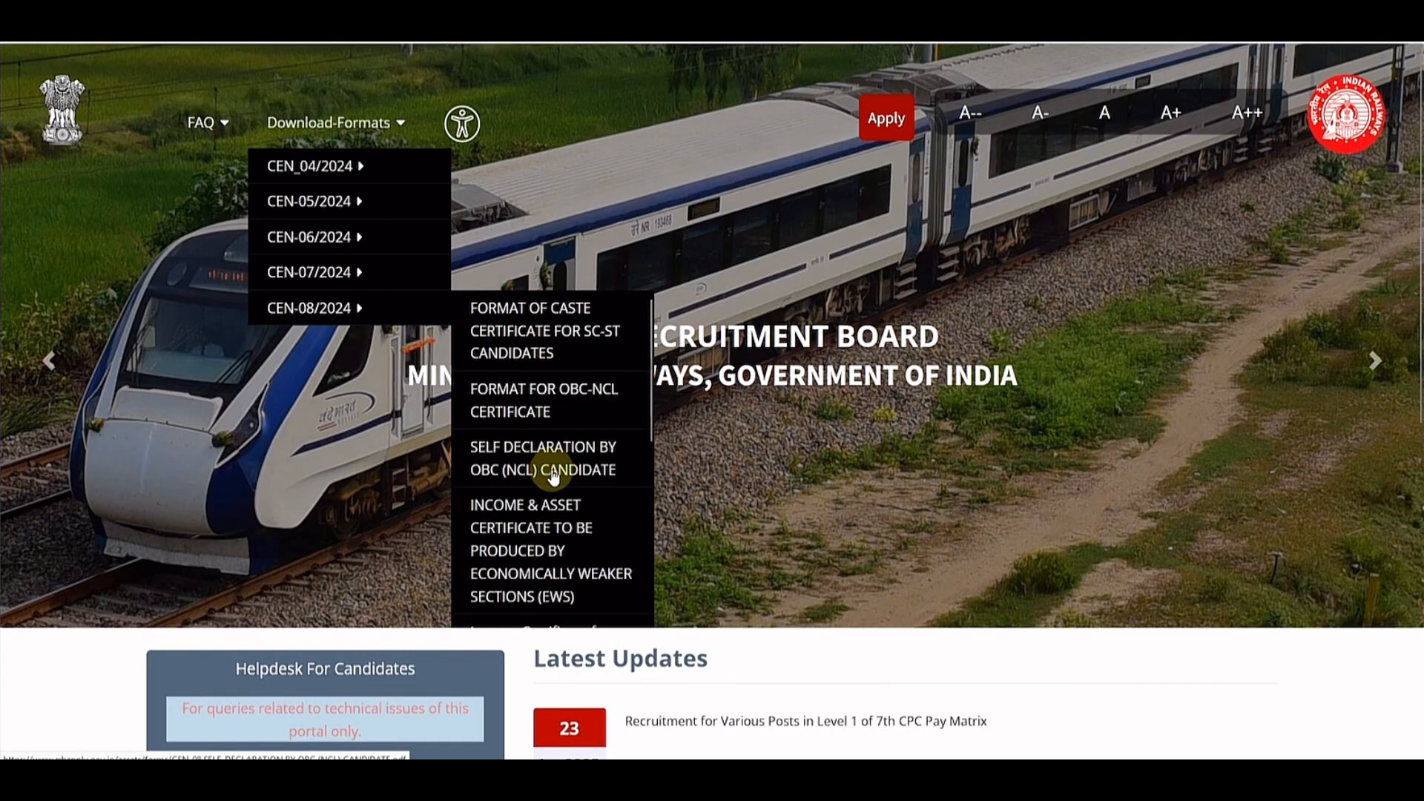
pyautogui.scroll(-5, 553, 475)
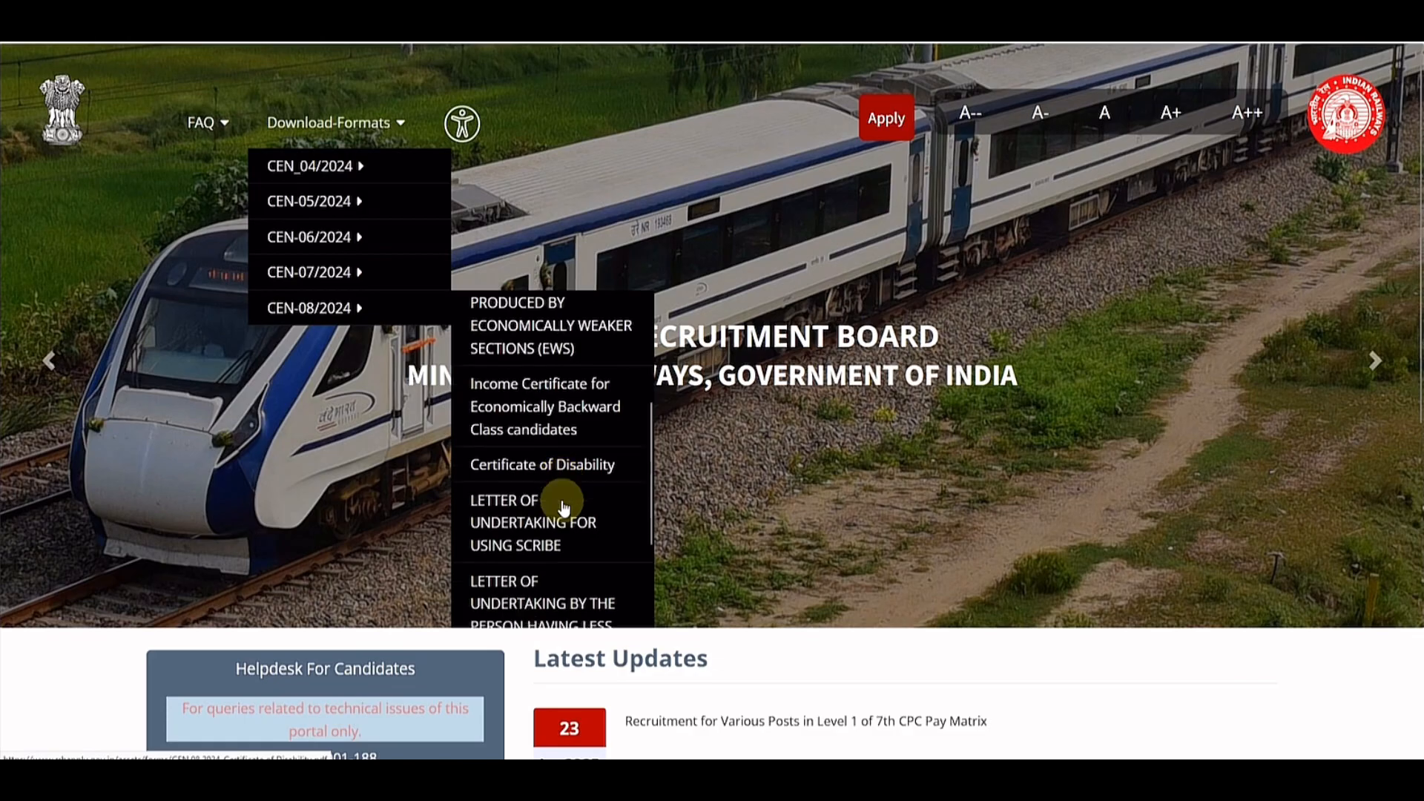
pyautogui.scroll(5, 562, 504)
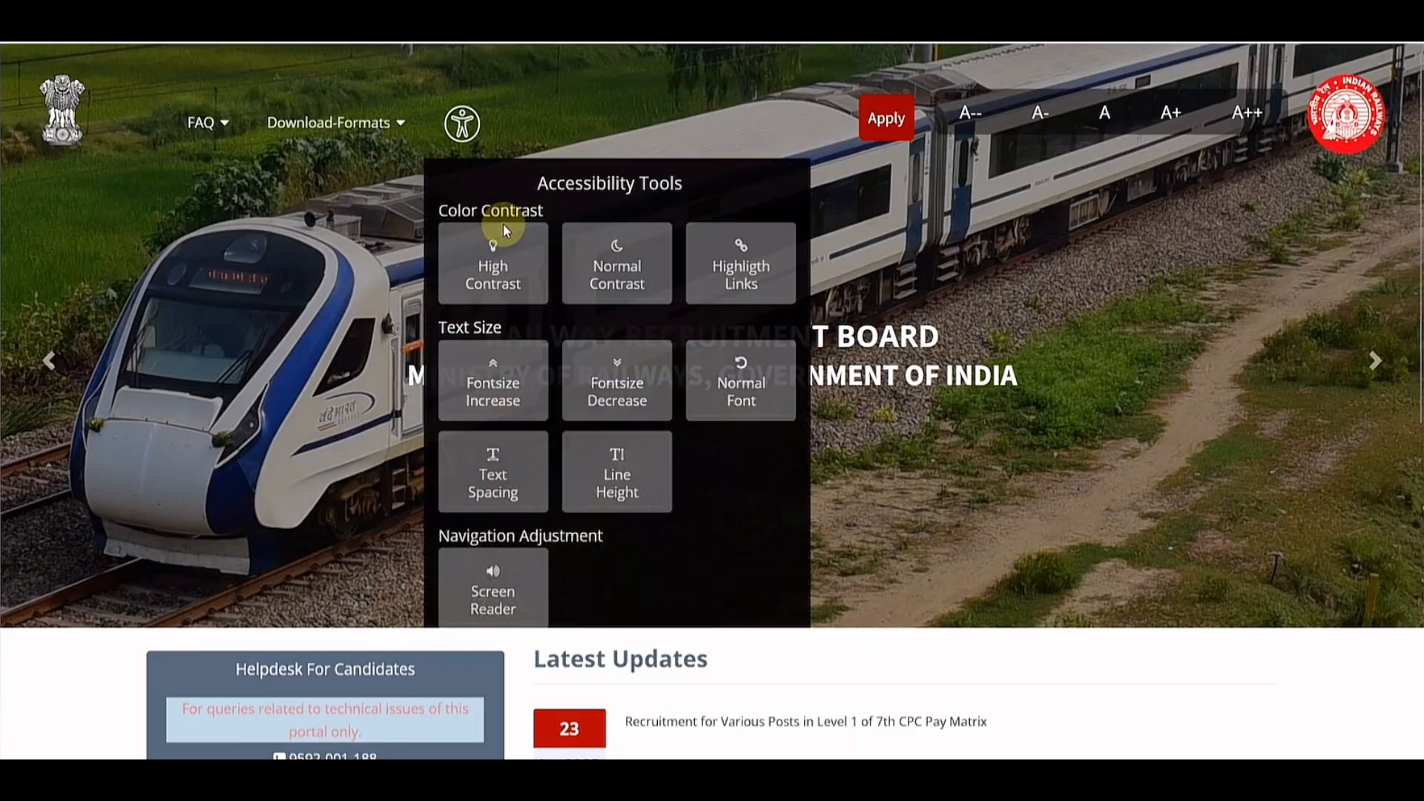
pyautogui.click(145, 336)
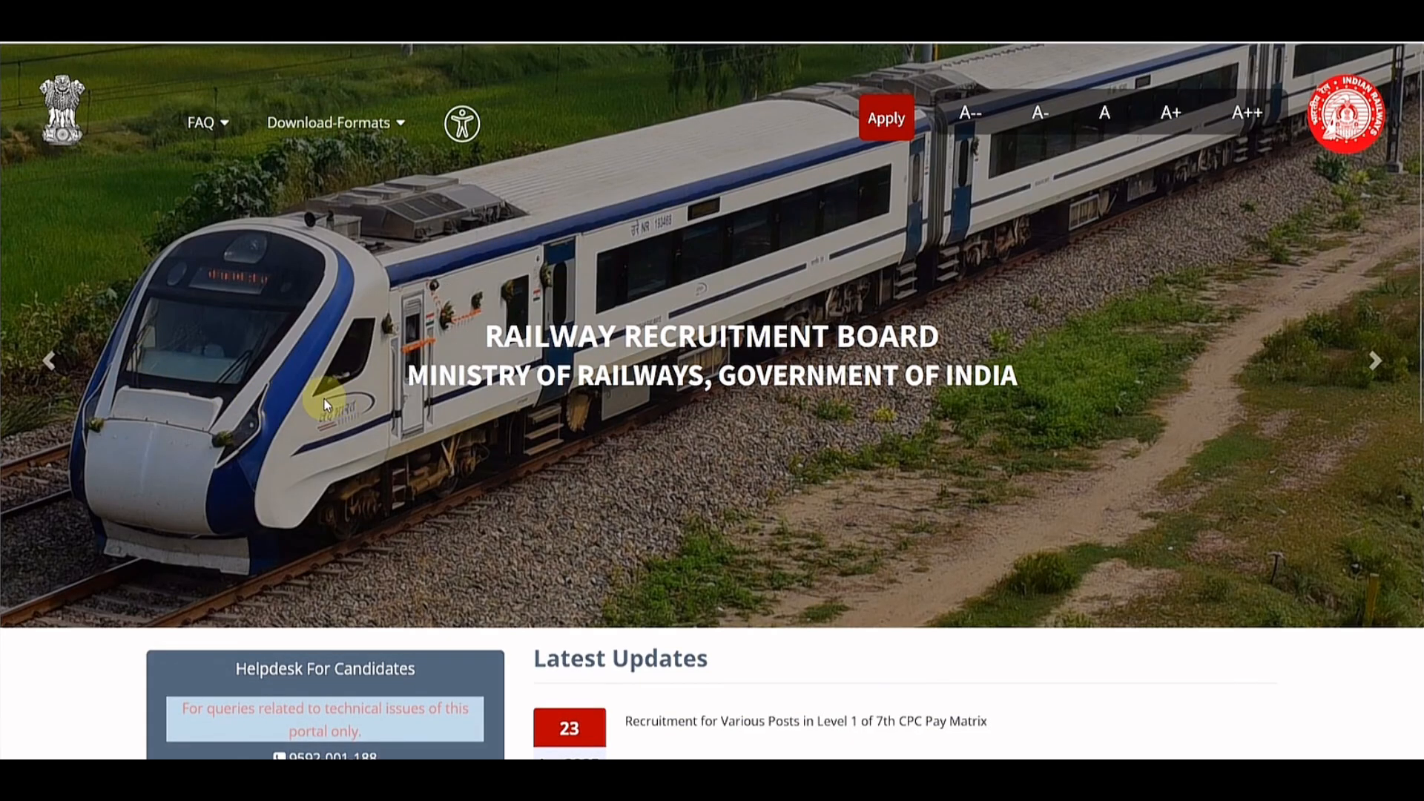
pyautogui.scroll(-3, 476, 456)
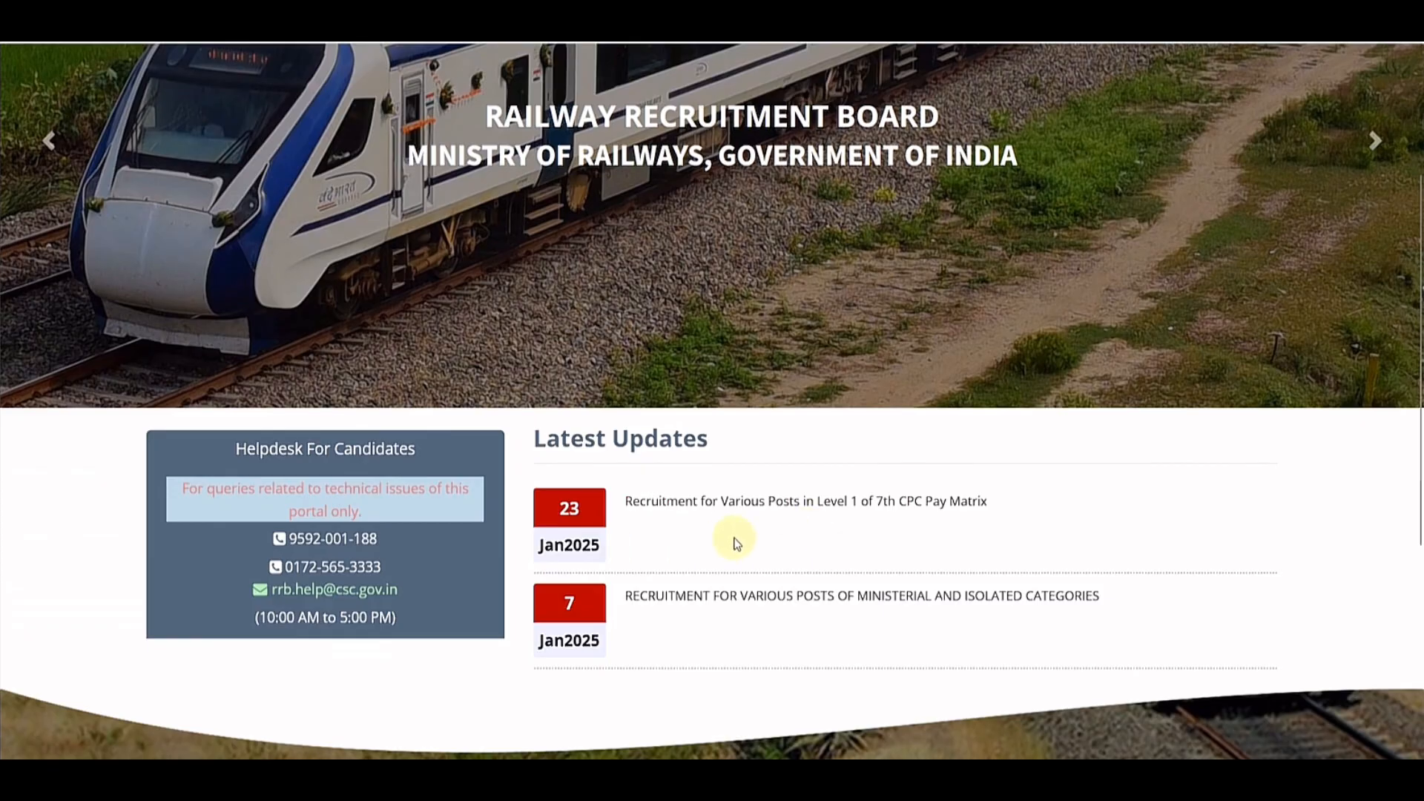
pyautogui.scroll(3, 641, 551)
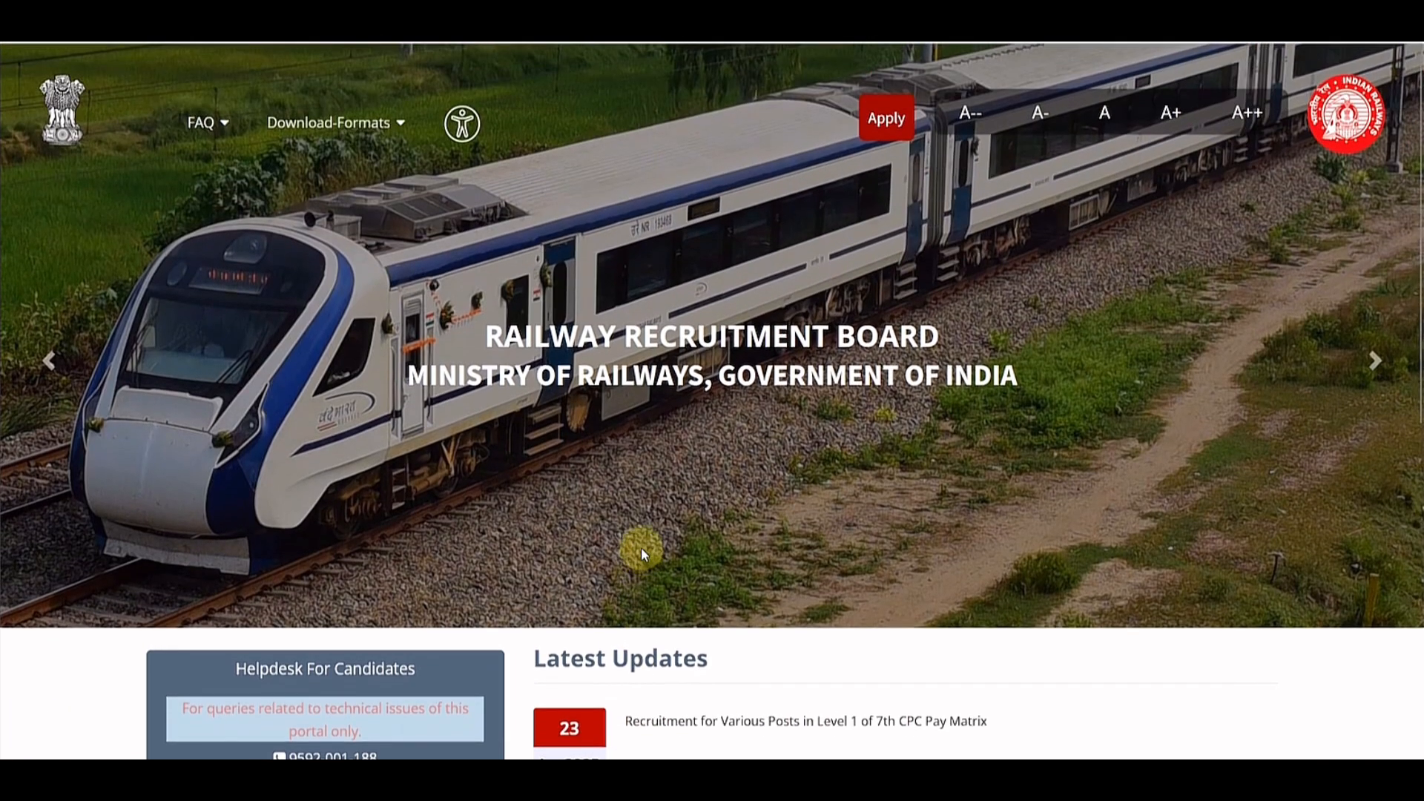
pyautogui.click(399, 130)
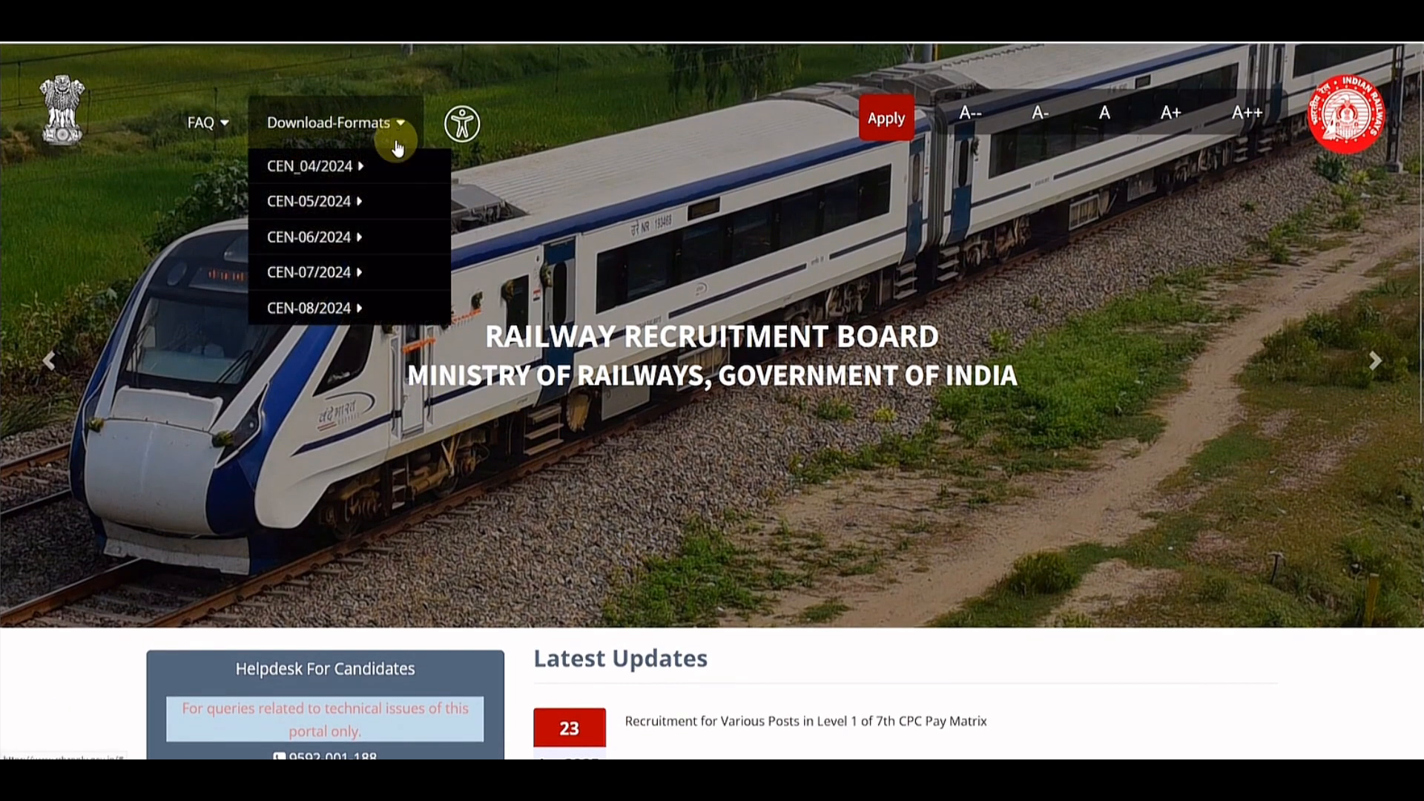
pyautogui.moveTo(340, 319)
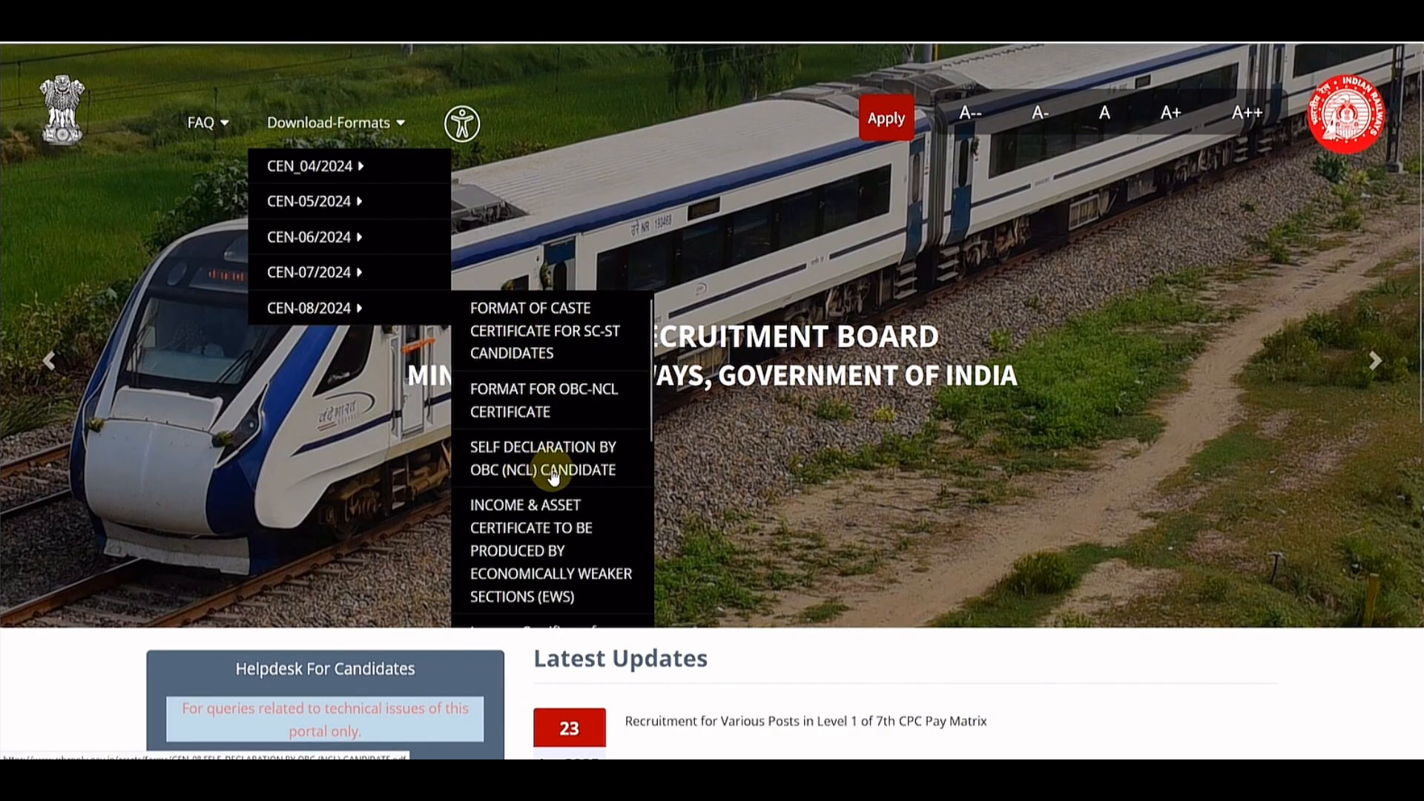
pyautogui.scroll(-6, 553, 477)
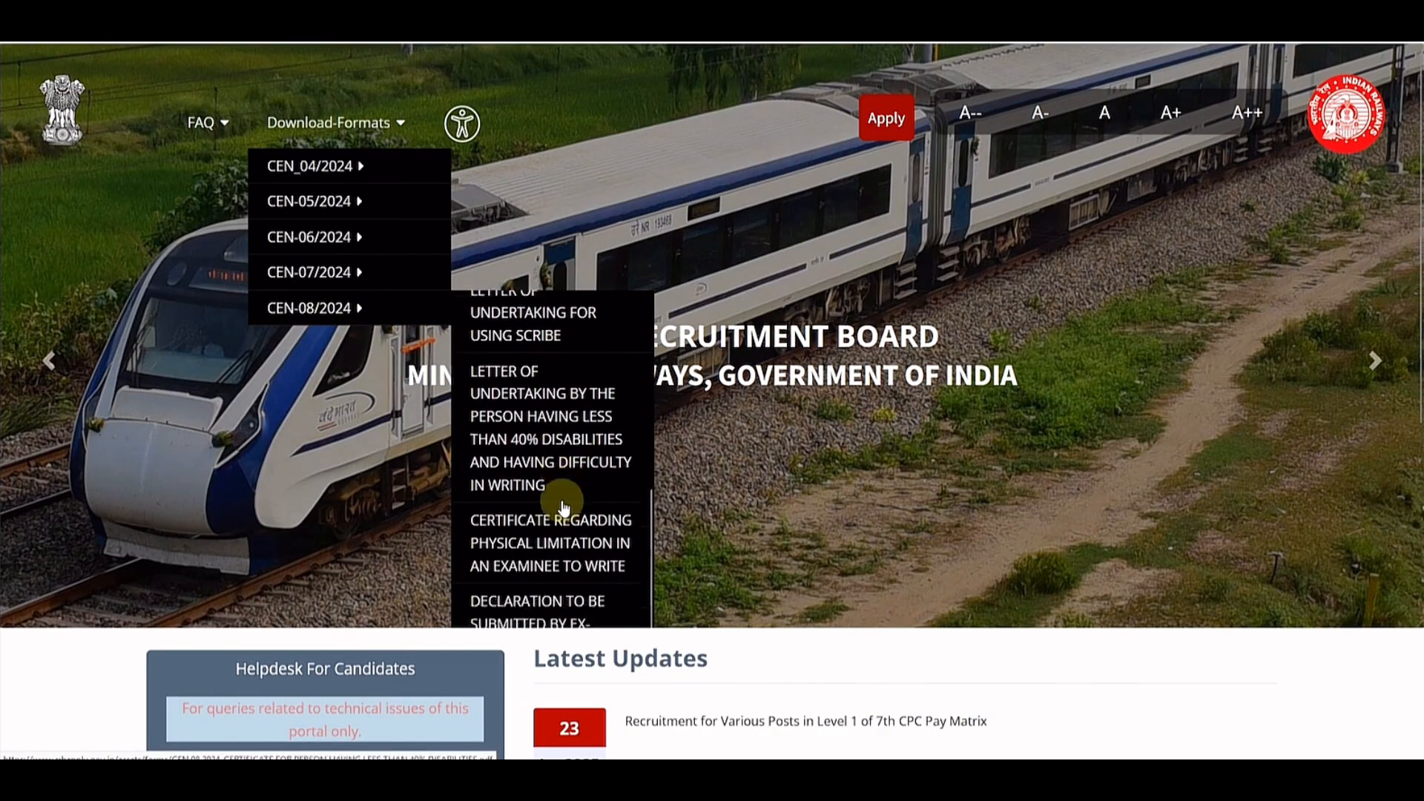
pyautogui.scroll(6, 561, 503)
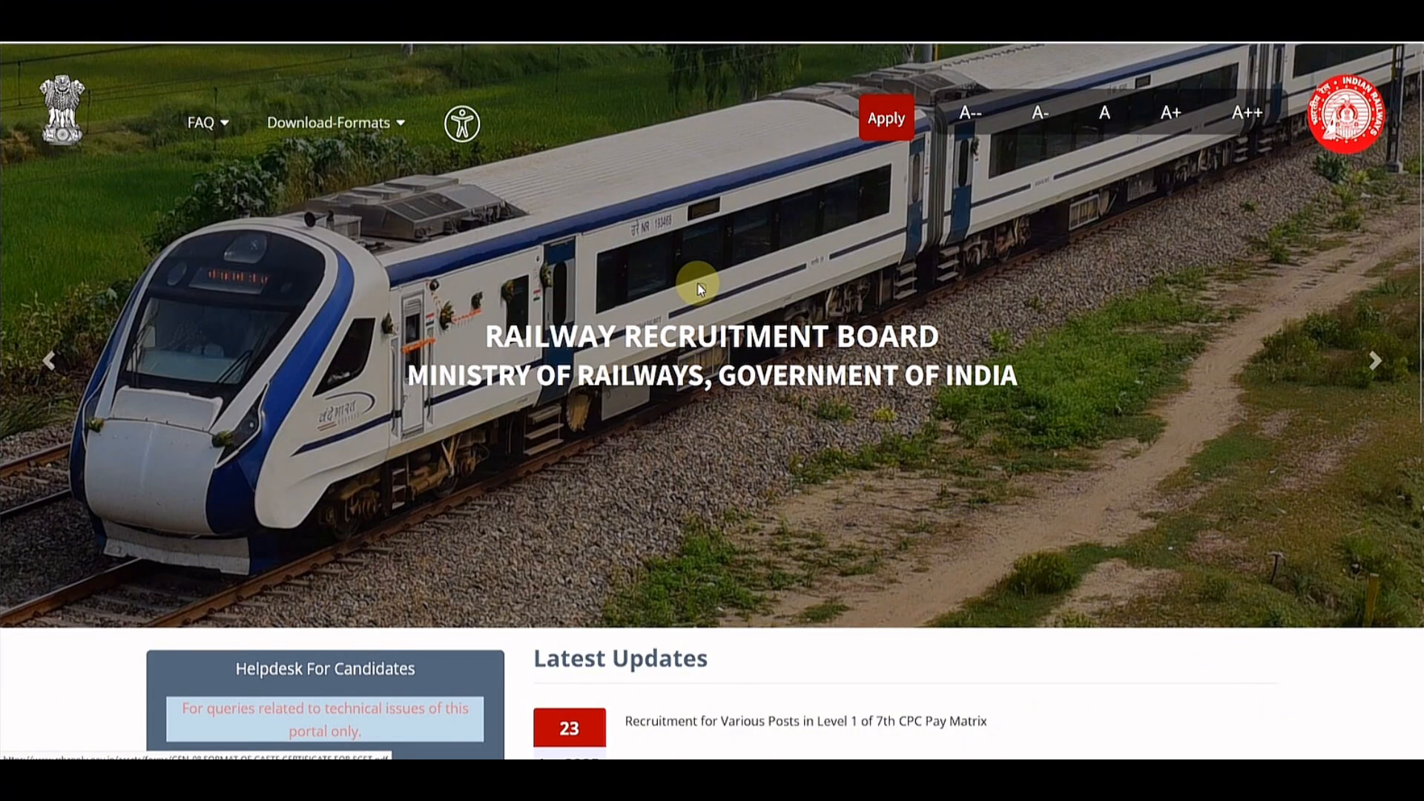